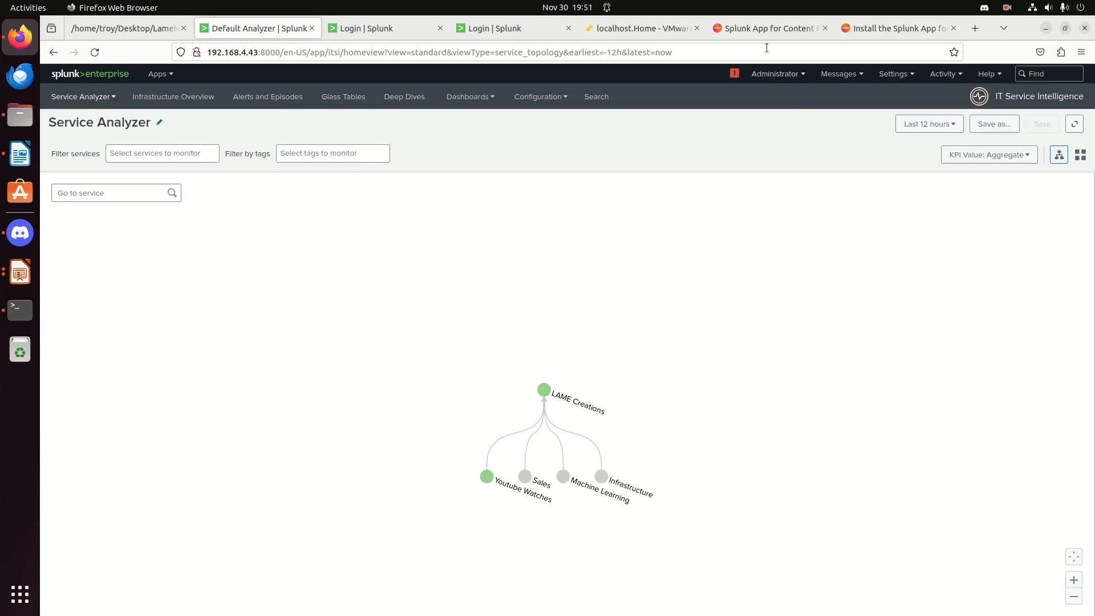
# - Open the Splunk App for Content Packs page on Splunkbase and examine its title and the app ID in its address
pyautogui.click(759, 32)
pyautogui.scroll(3, 572, 173)
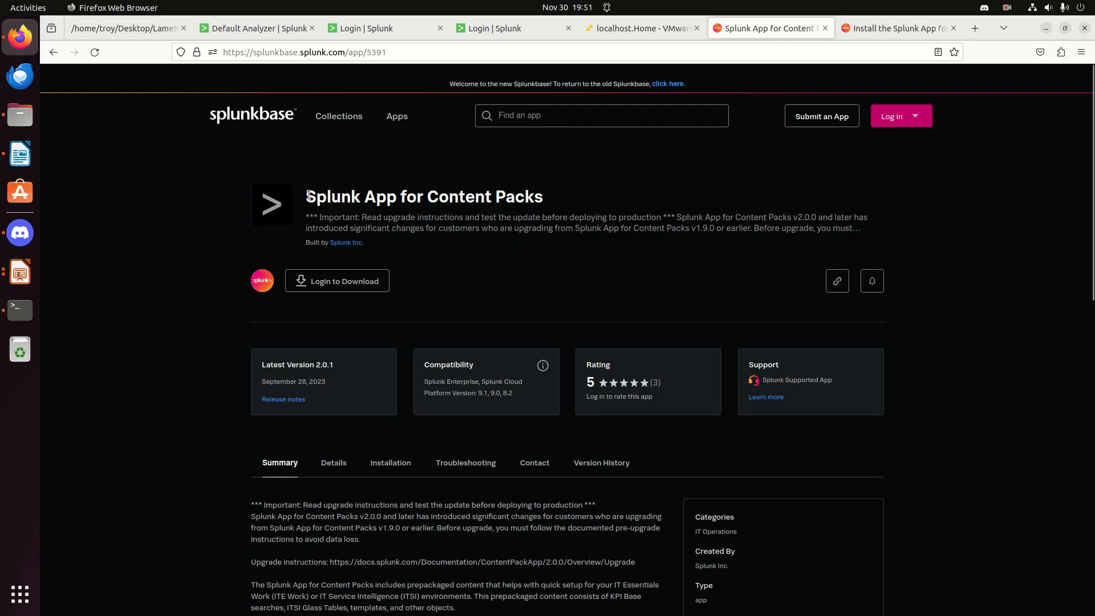
pyautogui.moveTo(308, 195); pyautogui.dragTo(541, 197)
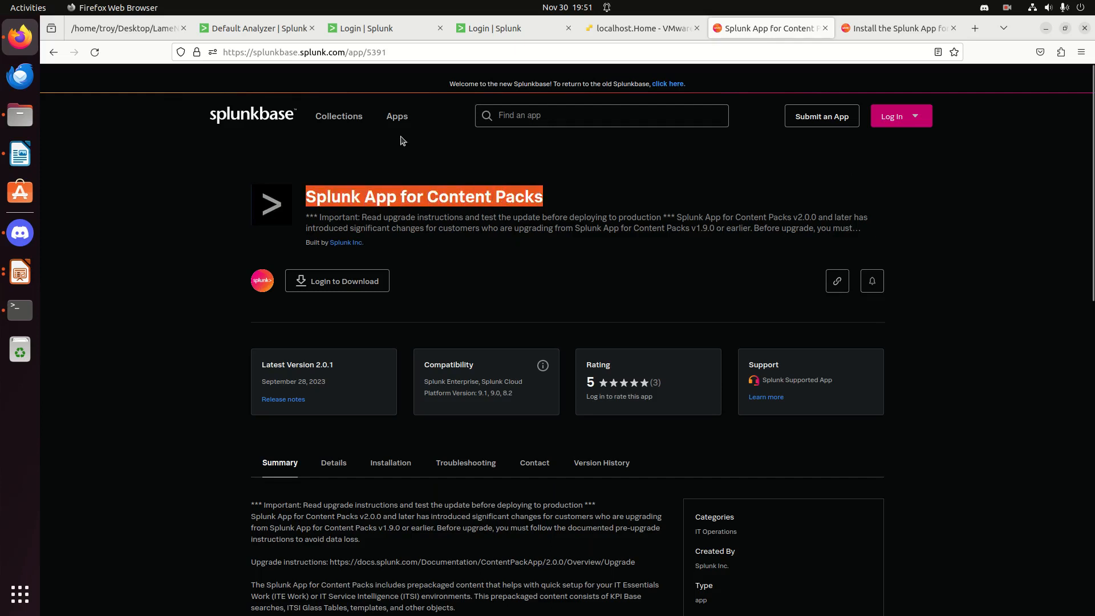
pyautogui.click(384, 53)
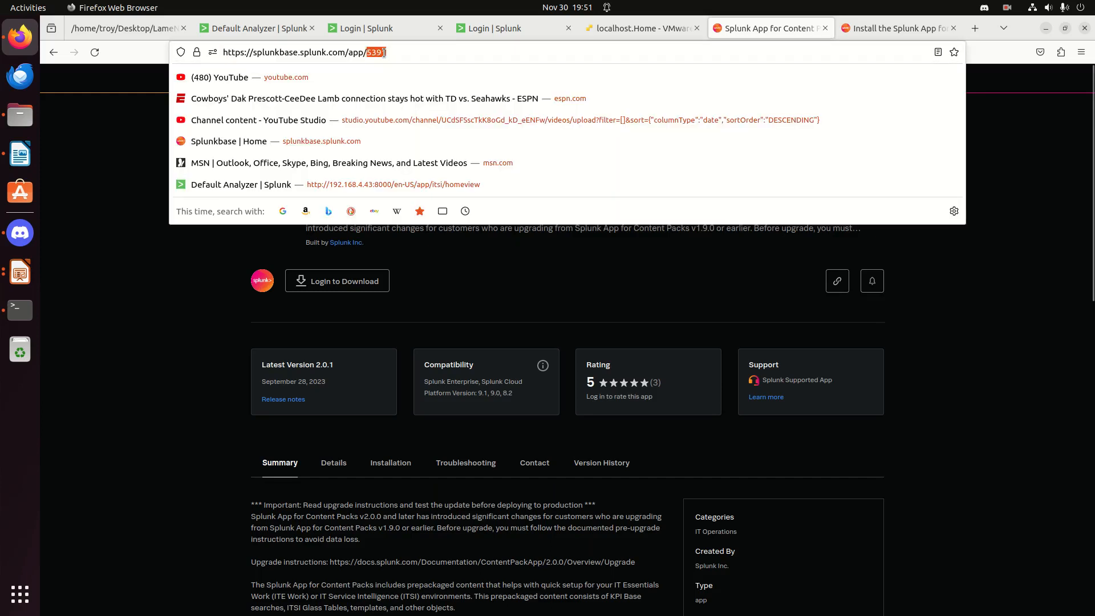
pyautogui.click(400, 53)
pyautogui.click(174, 281)
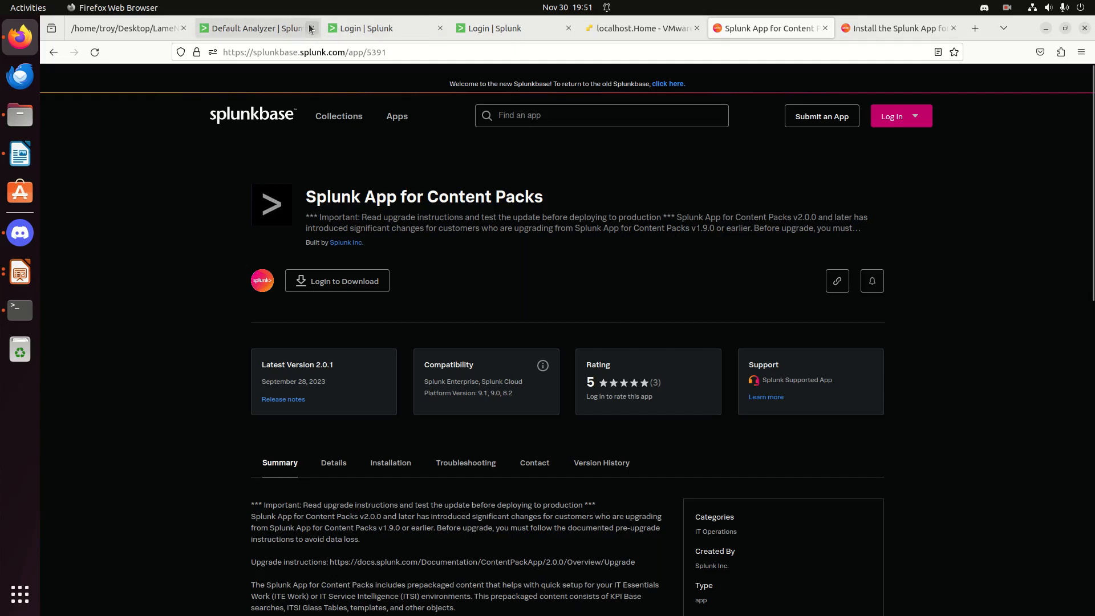
# - Look through the list of installed apps on the Splunk ITSI instance
pyautogui.click(264, 29)
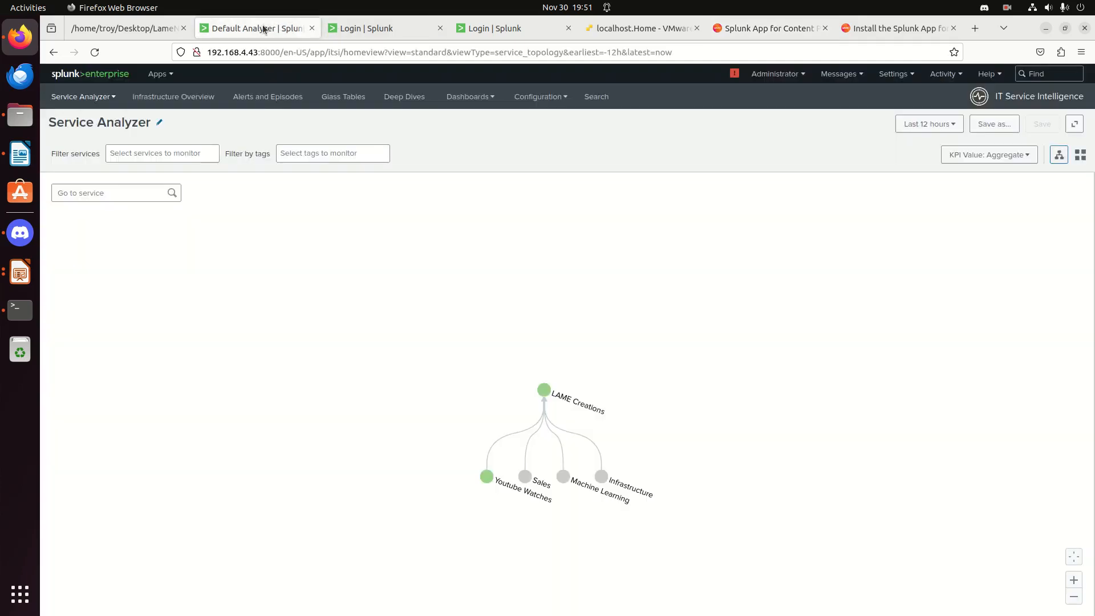
pyautogui.click(154, 75)
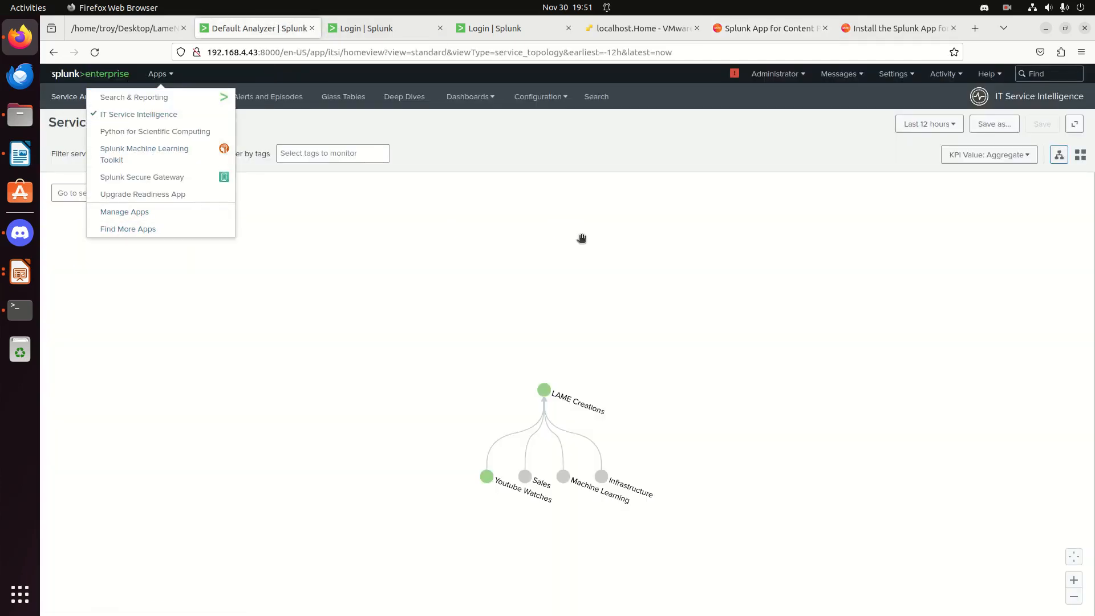
pyautogui.click(577, 177)
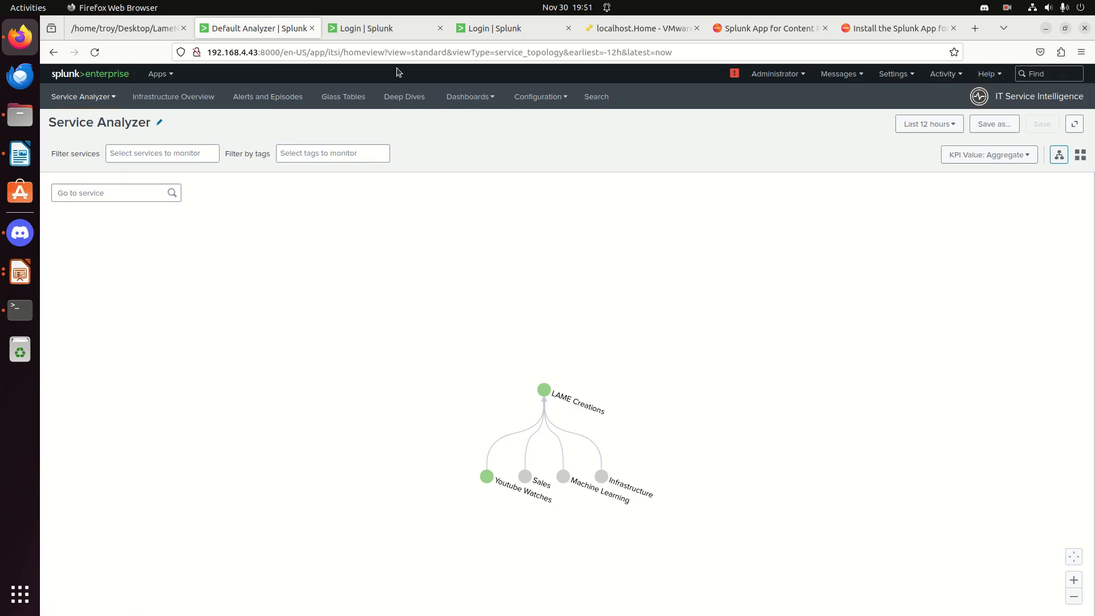
# - Review the content pack app's Splunkbase summary and the documentation for installing it on a single, on-premises environment
pyautogui.click(790, 33)
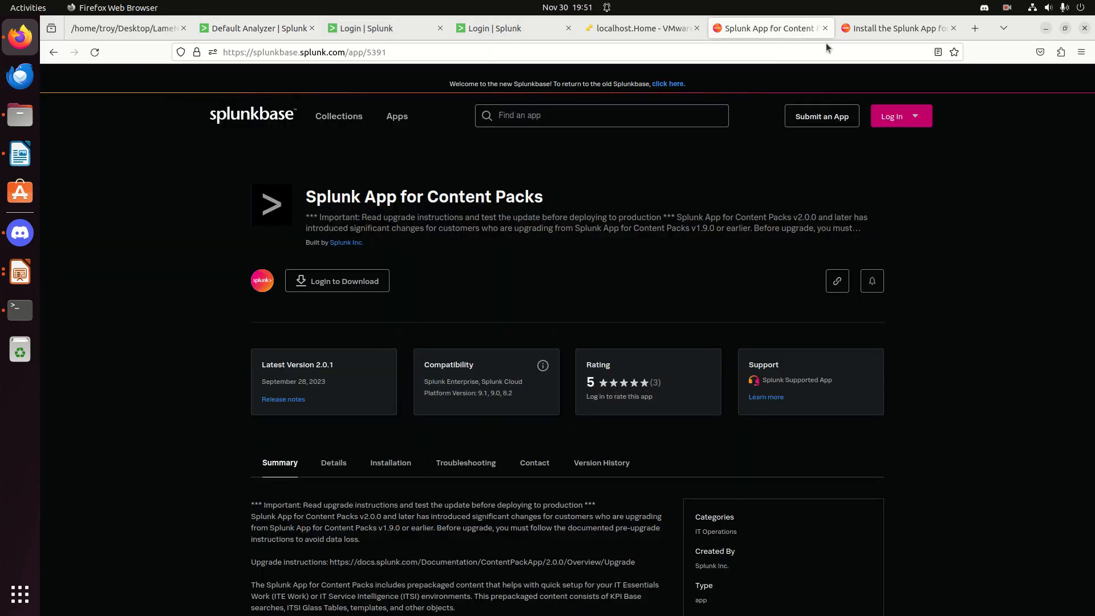
pyautogui.scroll(-5, 335, 546)
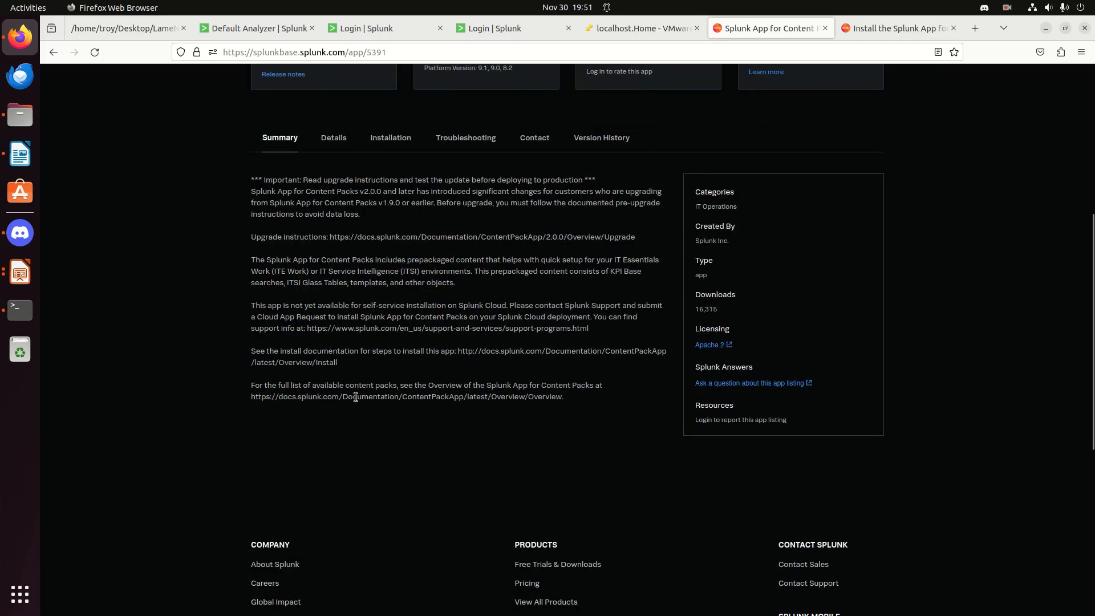
pyautogui.scroll(3, 713, 194)
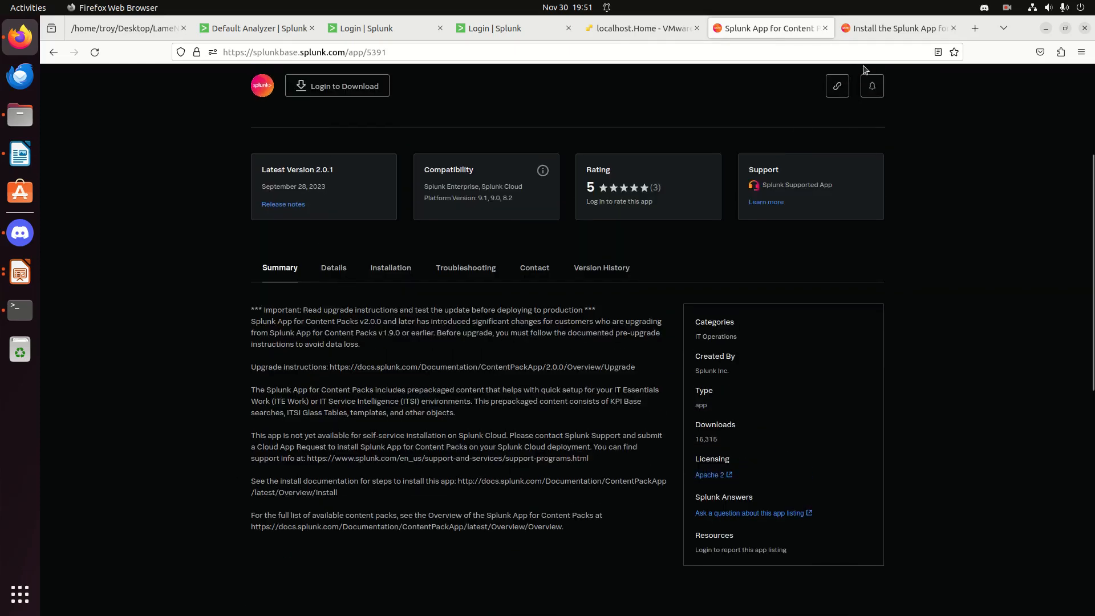
pyautogui.click(893, 31)
pyautogui.scroll(15, 718, 257)
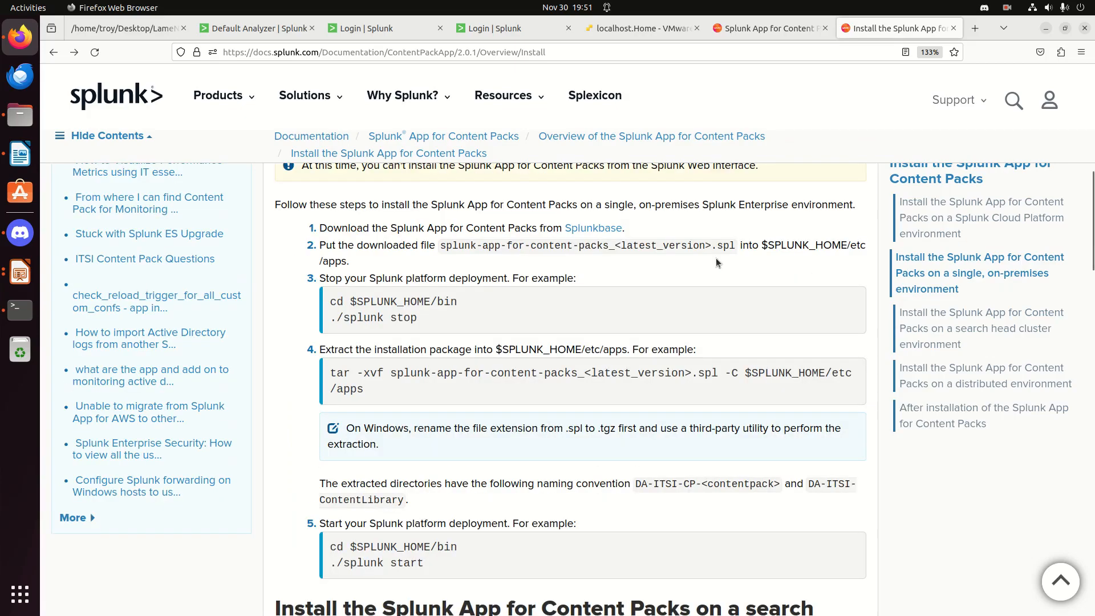
pyautogui.scroll(-5, 581, 310)
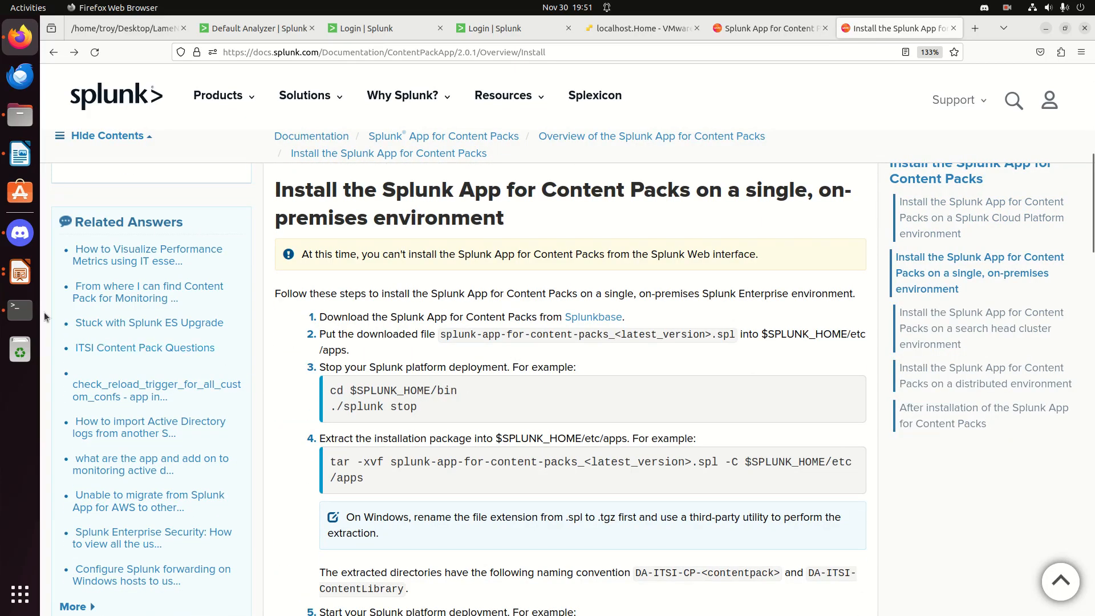
# - Switch to the terminal and highlight splunk-app-for-content-packs_201.spl in the directory listing
pyautogui.click(20, 310)
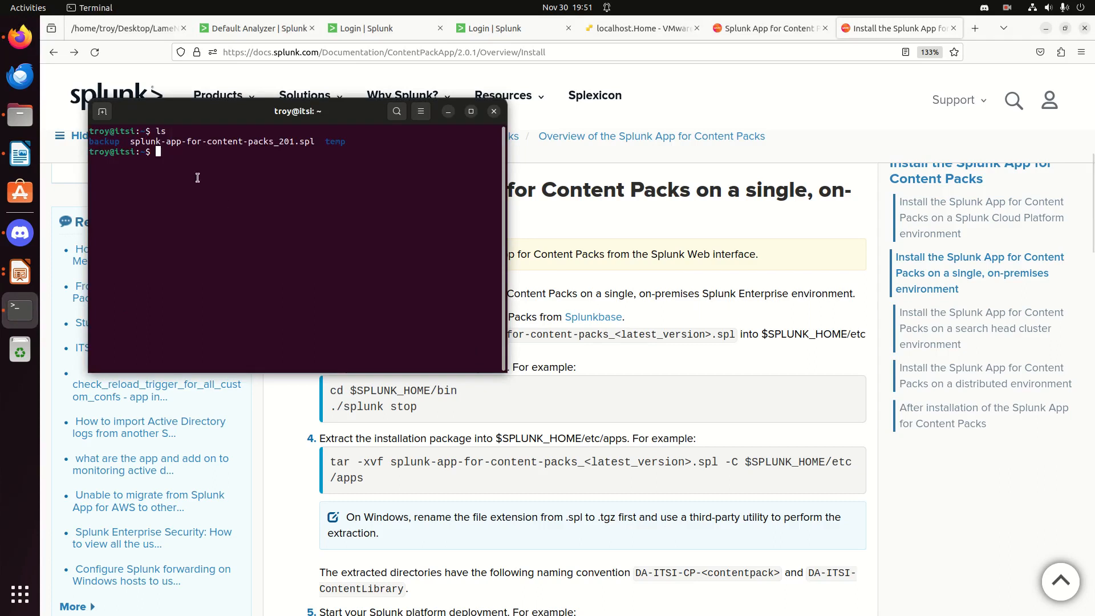
pyautogui.moveTo(130, 141); pyautogui.dragTo(308, 141)
pyautogui.click(291, 154)
pyautogui.write('op')
pyautogui.press('BackSpace')
pyautogui.press('BackSpace')
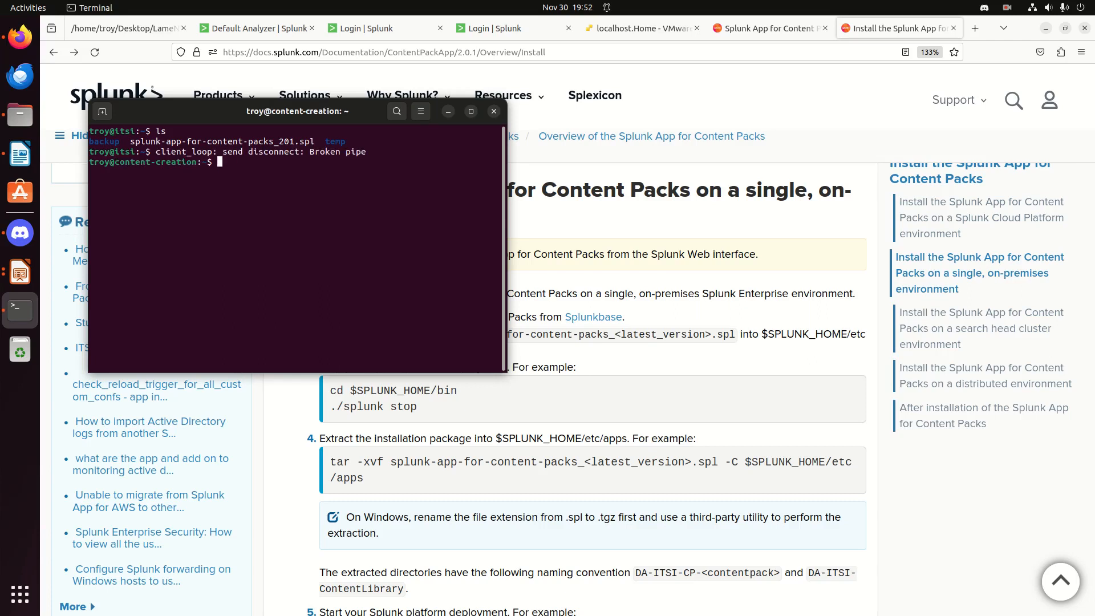
# - Reconnect to the server at 192.168.4.43 over SSH with the account password and clear the terminal
pyautogui.press('Up')
pyautogui.press('Return')
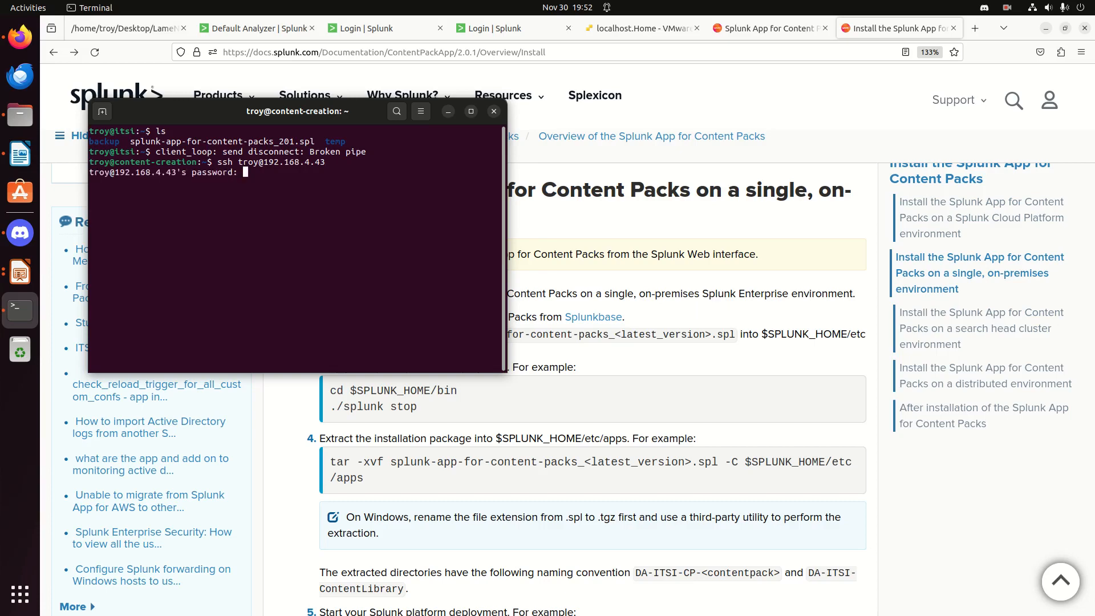
pyautogui.press('Return')
pyautogui.write('clear')
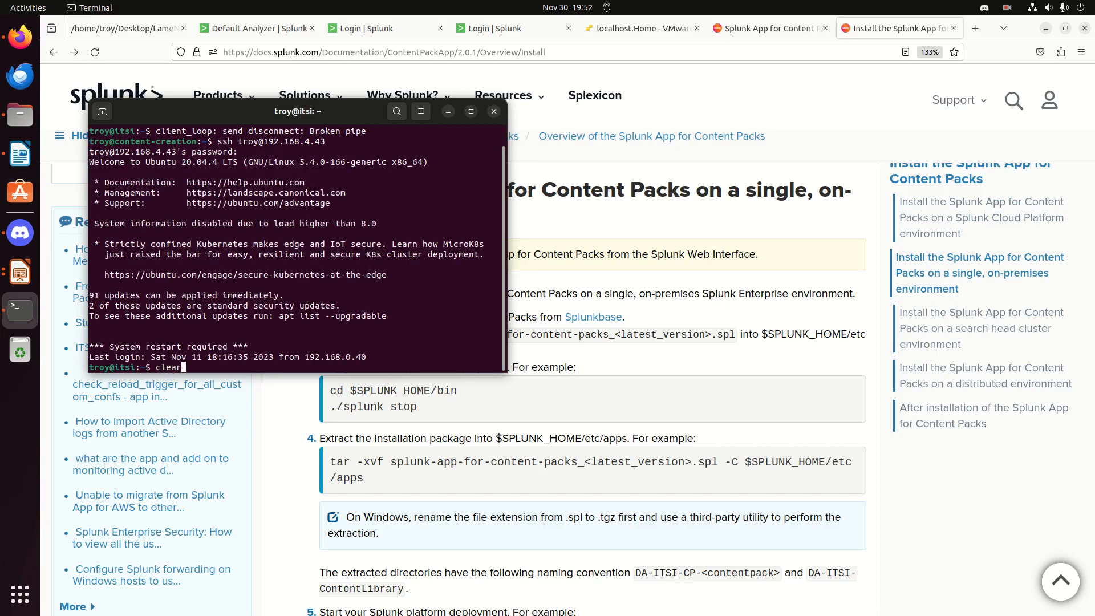
pyautogui.press('Return')
# - Stop Splunk with /opt/splunk/bin/splunk stop, rerunning the command through sudo with the account password
pyautogui.write('/opt/splunk/bin/splunk stop')
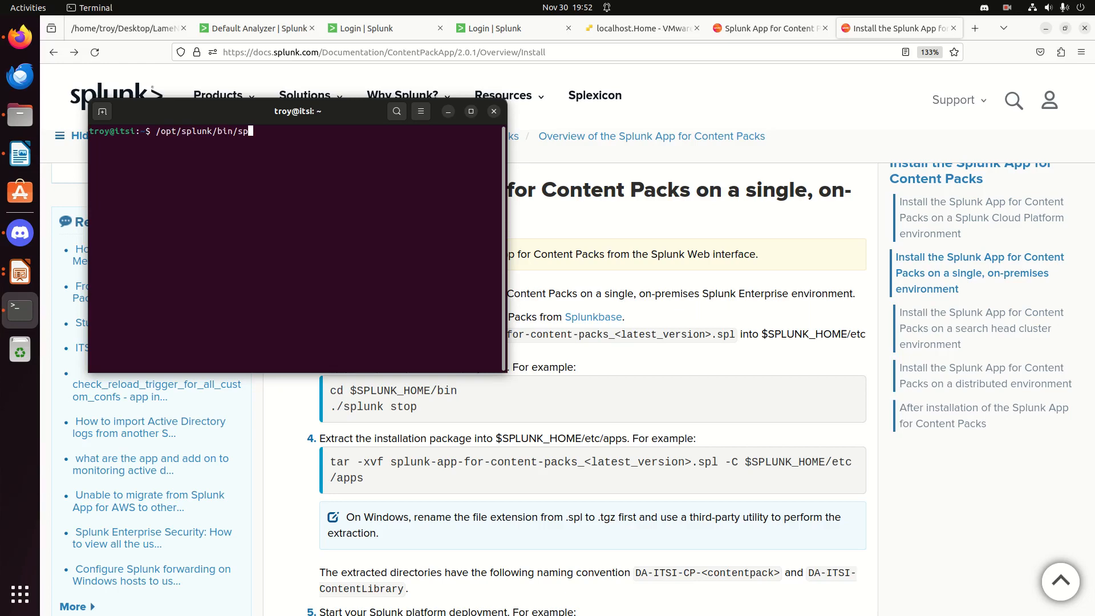
pyautogui.press('Return')
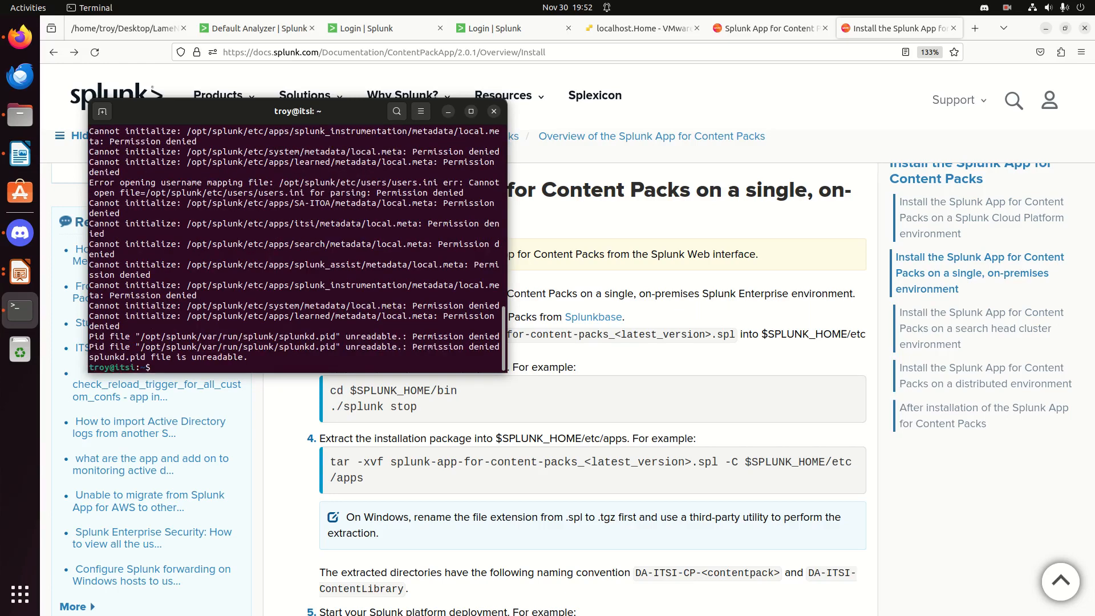
pyautogui.write('sudo !!')
pyautogui.press('Return')
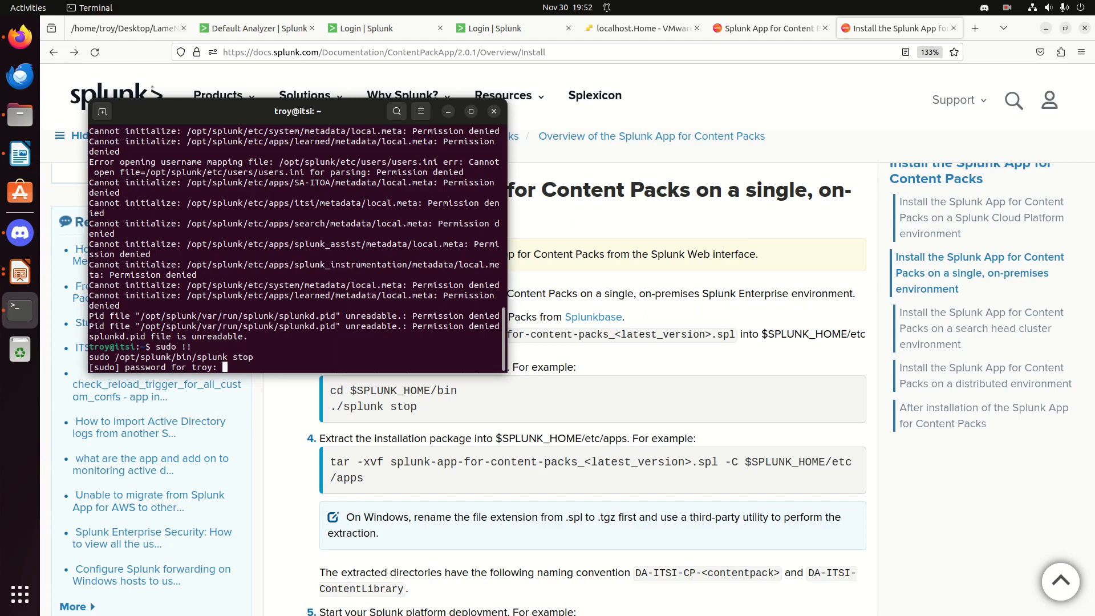
pyautogui.press('Return')
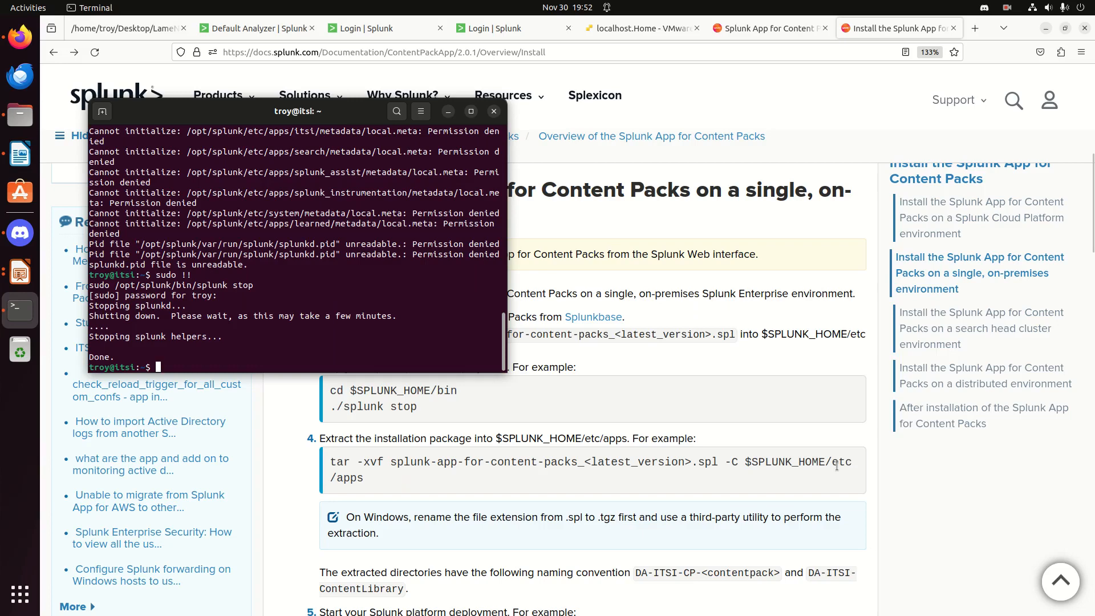
pyautogui.write('tar')
pyautogui.press('BackSpace')
pyautogui.press('BackSpace')
pyautogui.press('BackSpace')
pyautogui.press('BackSpace')
pyautogui.write('sudo tar -xvf splunk')
pyautogui.press('BackSpace')
pyautogui.press('BackSpace')
pyautogui.press('BackSpace')
pyautogui.press('BackSpace')
pyautogui.press('BackSpace')
pyautogui.press('BackSpace')
pyautogui.press('BackSpace')
pyautogui.press('BackSpace')
pyautogui.press('BackSpace')
pyautogui.press('BackSpace')
pyautogui.press('BackSpace')
pyautogui.press('BackSpace')
pyautogui.press('BackSpace')
pyautogui.press('BackSpace')
pyautogui.press('BackSpace')
pyautogui.press('BackSpace')
pyautogui.press('BackSpace')
pyautogui.press('BackSpace')
pyautogui.press('BackSpace')
pyautogui.press('BackSpace')
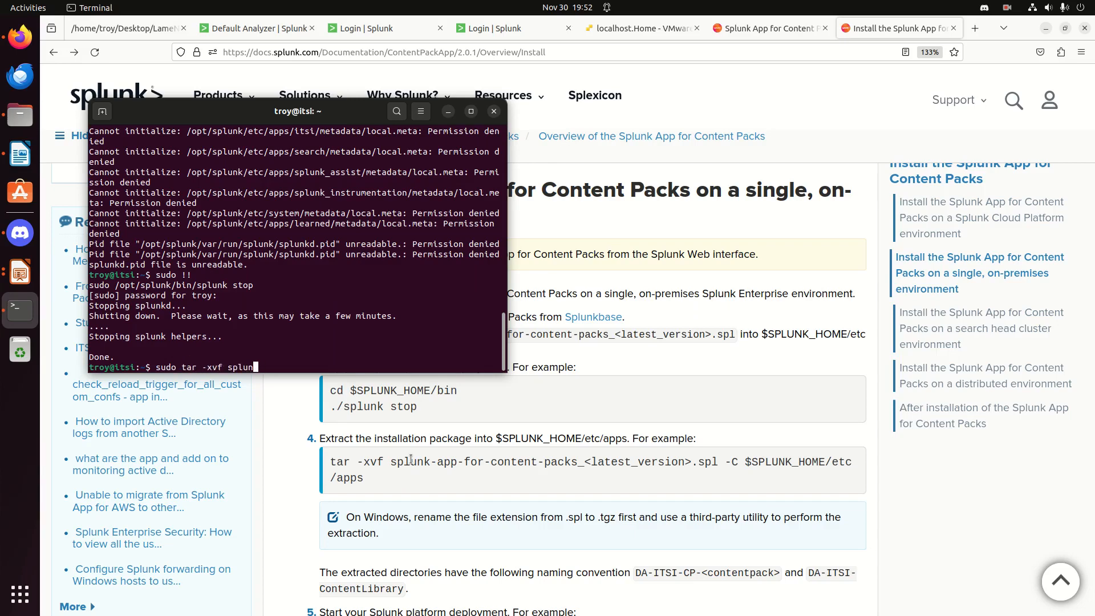
# - List the files in the server's home directory and open a second terminal window on the local machine
pyautogui.write('ls')
pyautogui.press('Return')
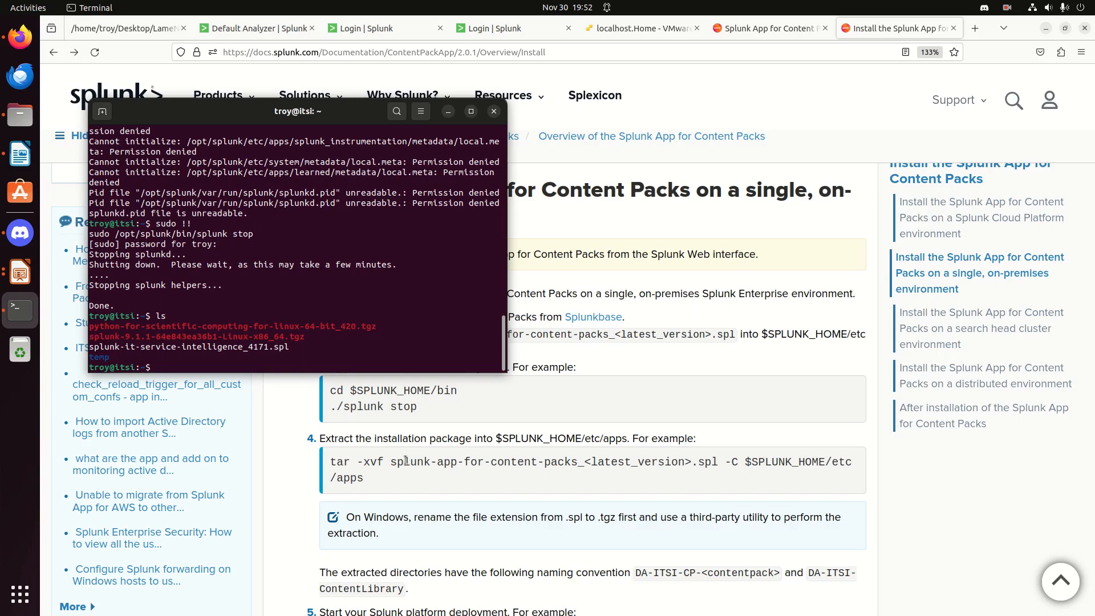
pyautogui.rightClick(20, 310)
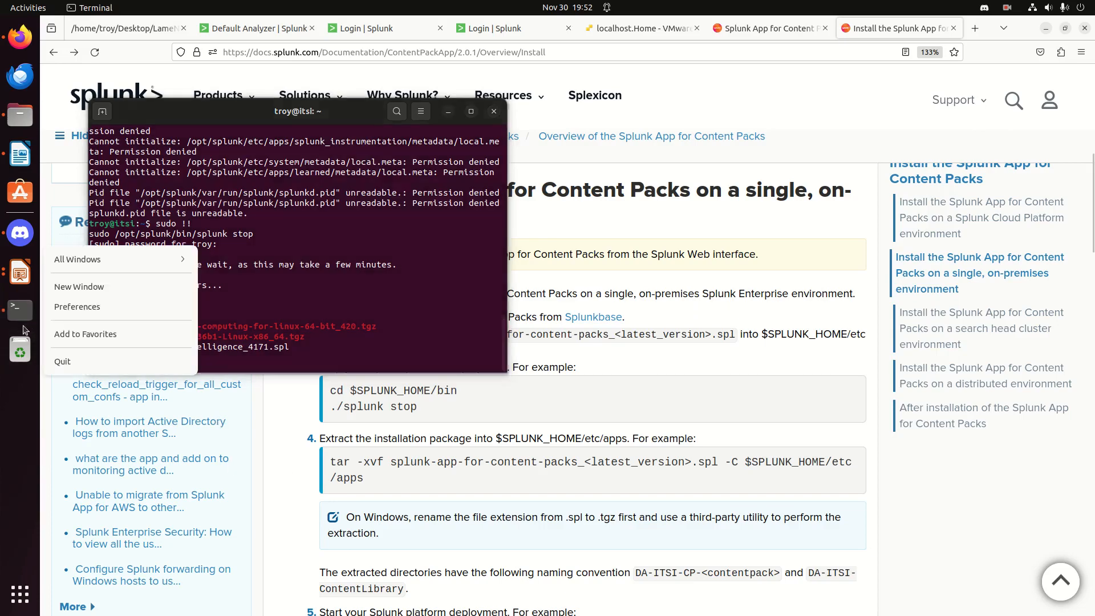
pyautogui.click(86, 287)
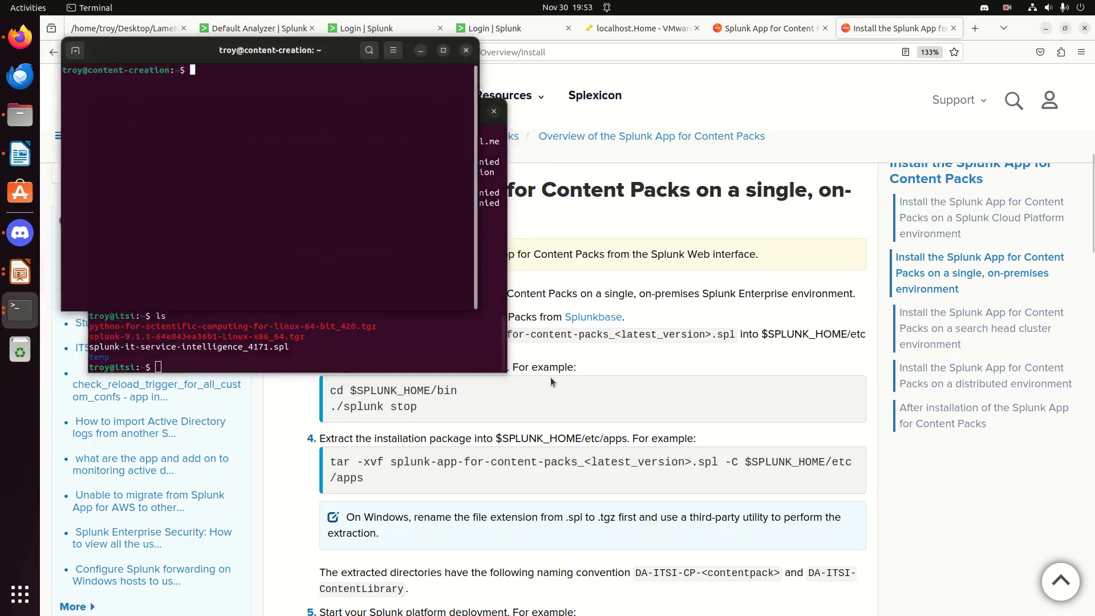
# - Start a recursive scp command with splunk-app-for-content-packs_201.spl from the local Downloads folder as the source
pyautogui.write('scp')
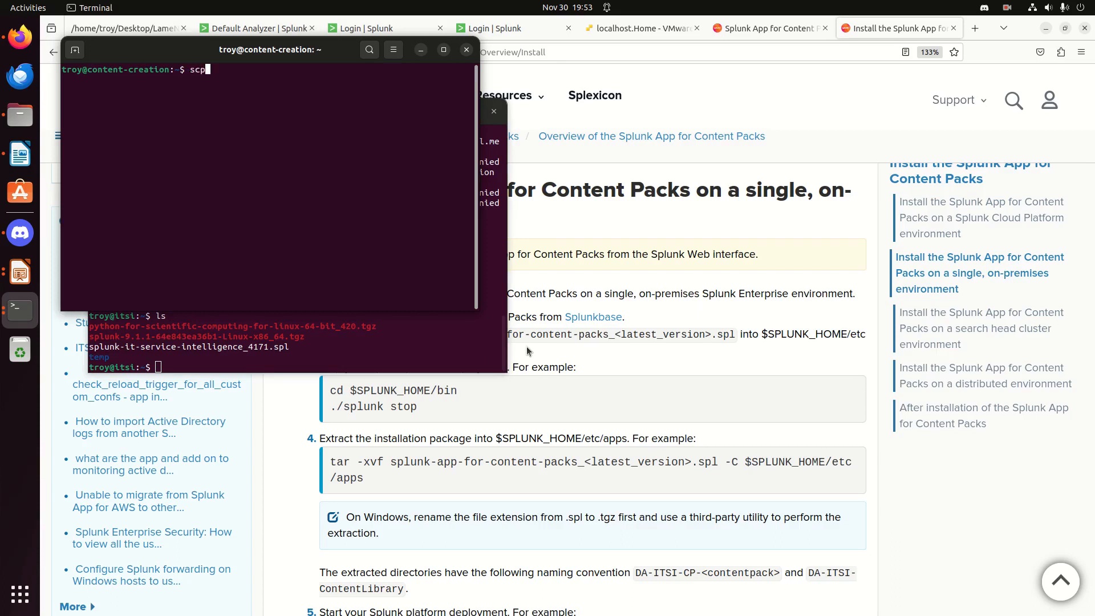
pyautogui.write(' -r /home/troy/Dow')
pyautogui.press('Tab')
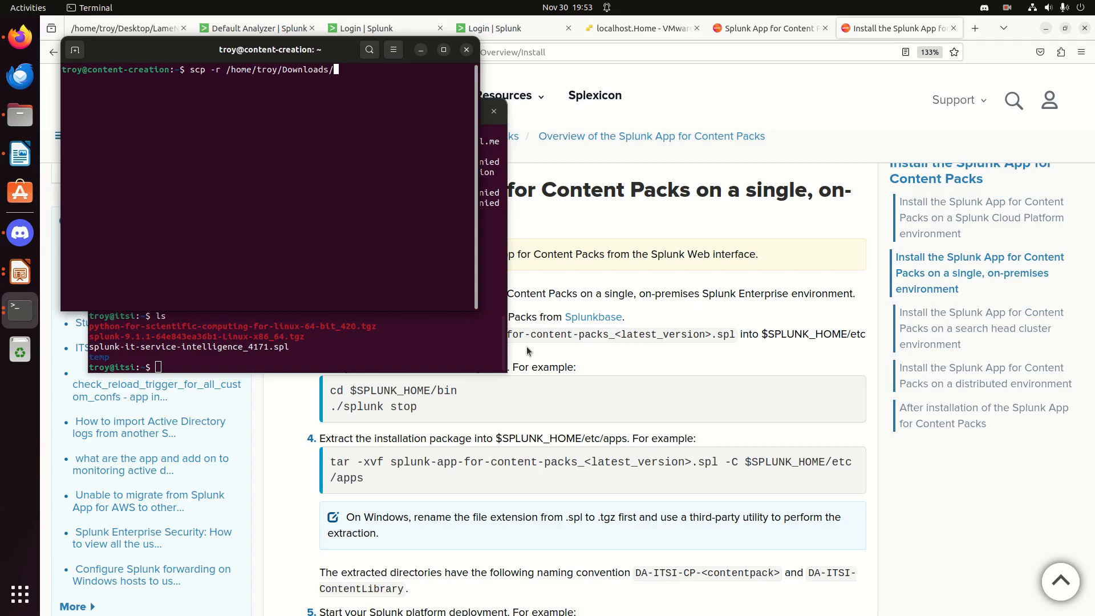
pyautogui.write('splunk-app-for-c')
pyautogui.press('Tab')
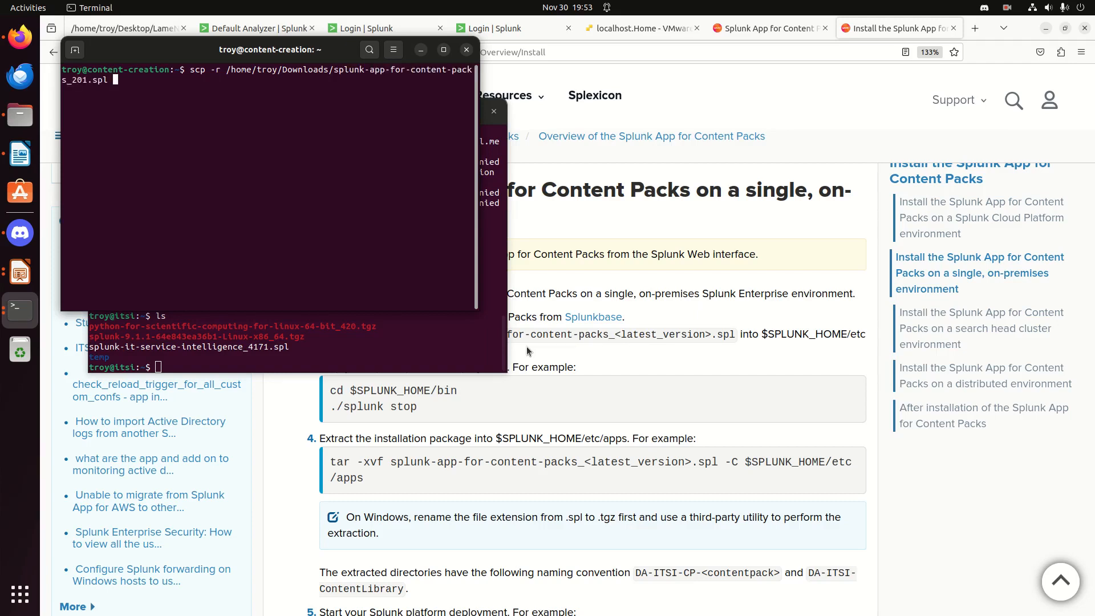
# - Add the user account at 192.168.4.42 as the scp destination
pyautogui.write('troy@1291')
pyautogui.press('BackSpace')
pyautogui.press('BackSpace')
pyautogui.press('BackSpace')
pyautogui.write('92.168.4.42')
# - Check the Splunk server's IP address in the browser and return to the terminal with the scp command
pyautogui.moveTo(203, 56); pyautogui.dragTo(249, 136)
pyautogui.click(240, 29)
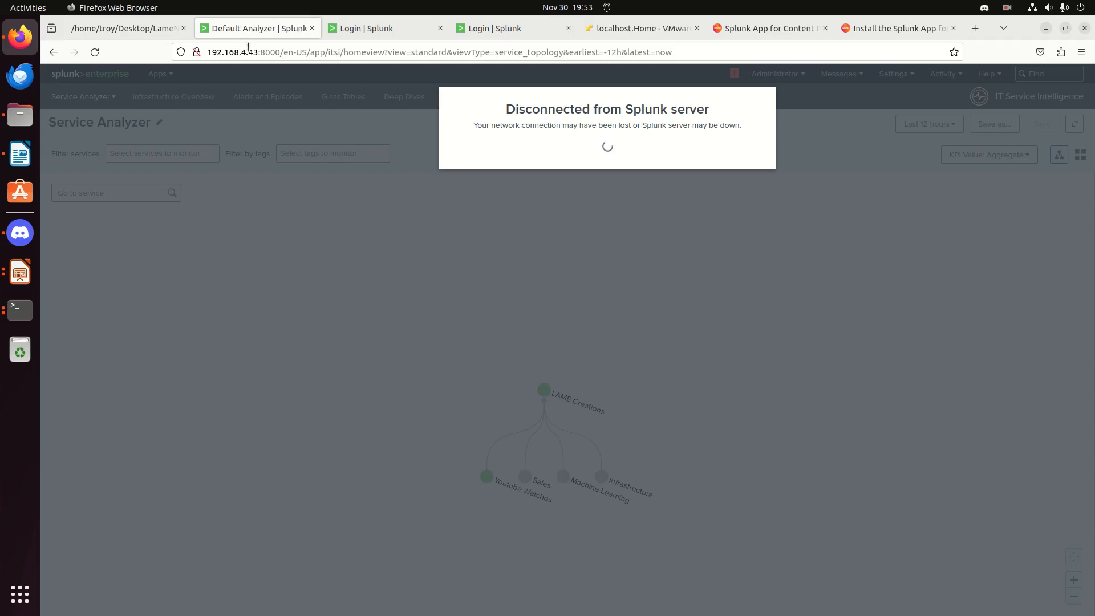
pyautogui.click(20, 310)
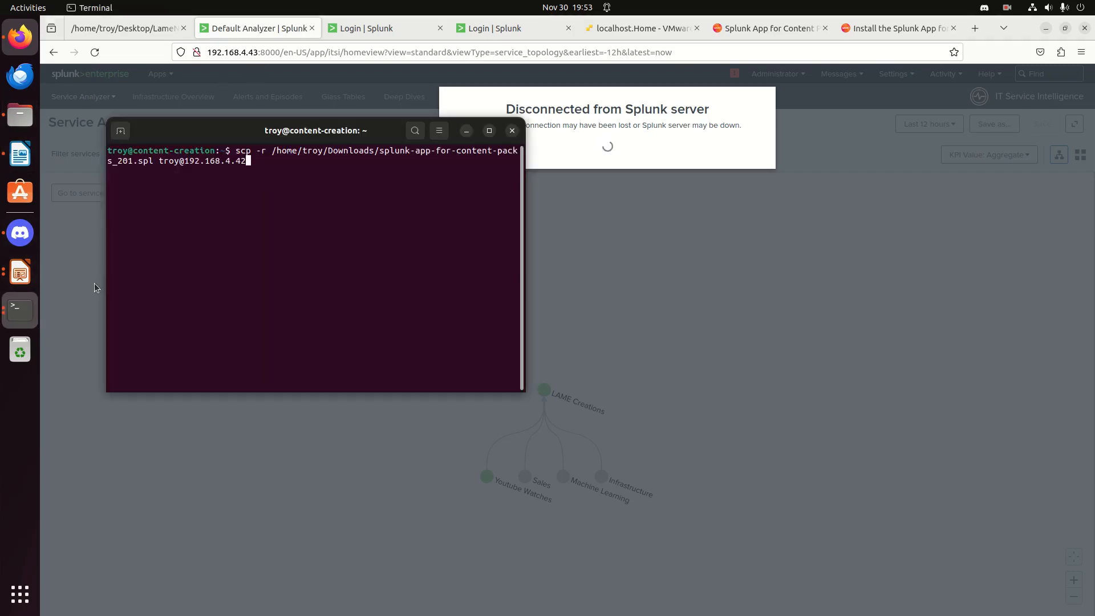
pyautogui.press('Print')
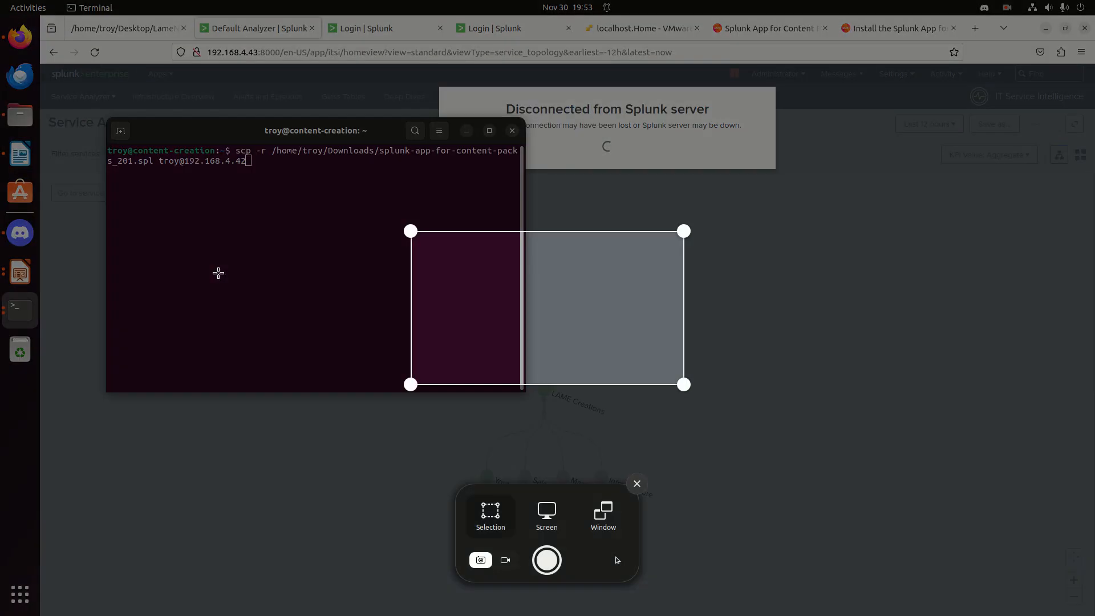
pyautogui.press('Escape')
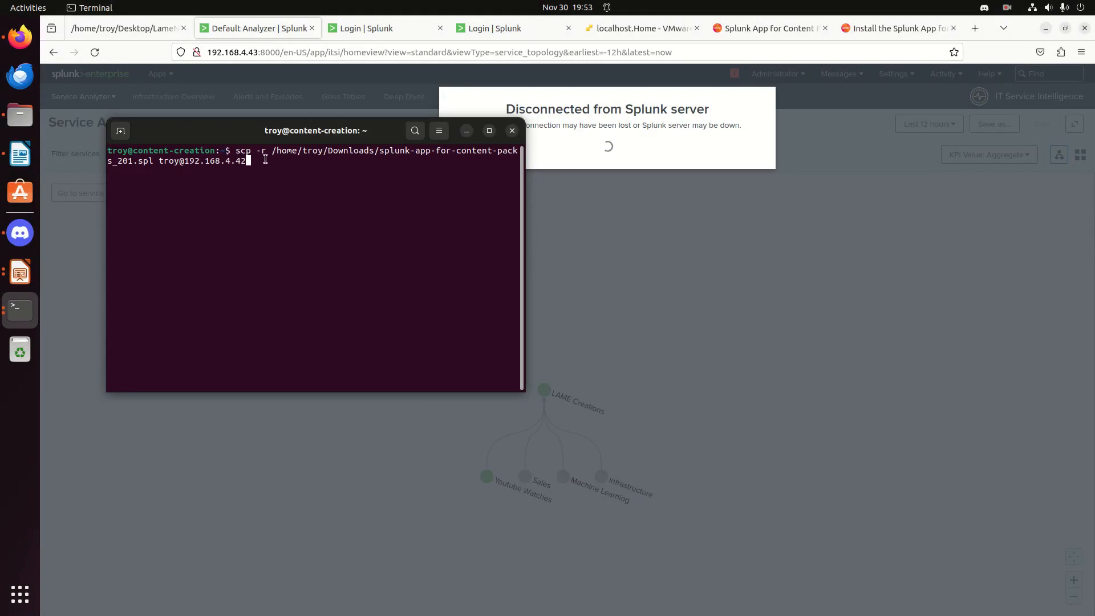
# - Correct the destination to 192.168.4.43, target the user's home directory, and run the copy with the account password
pyautogui.press('BackSpace')
pyautogui.write('3:8')
pyautogui.press('BackSpace')
pyautogui.write('//home/troy')
pyautogui.press('Return')
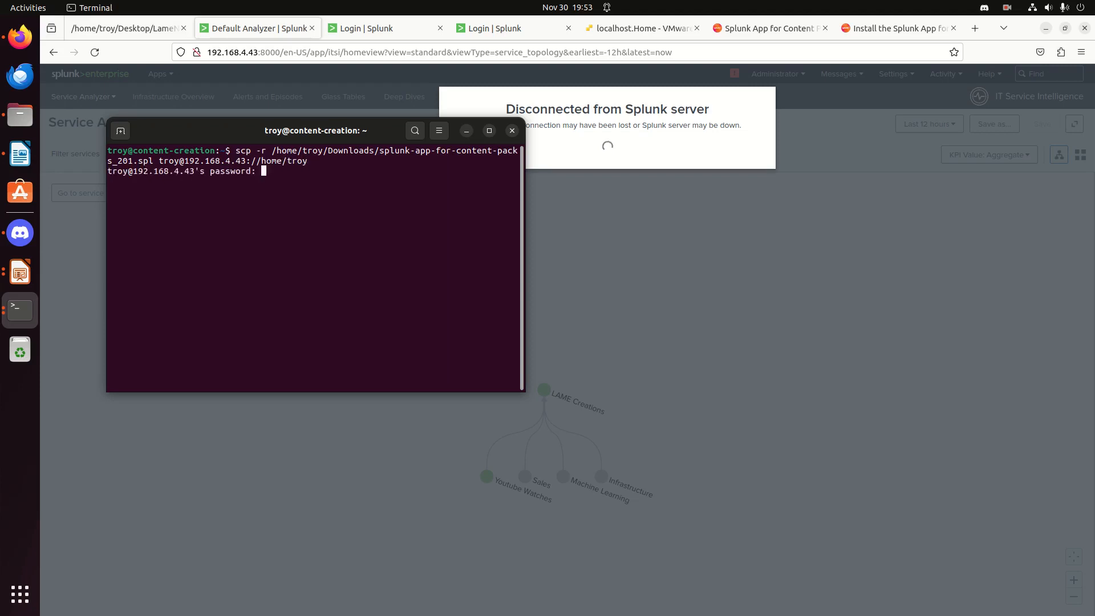
pyautogui.press('Return')
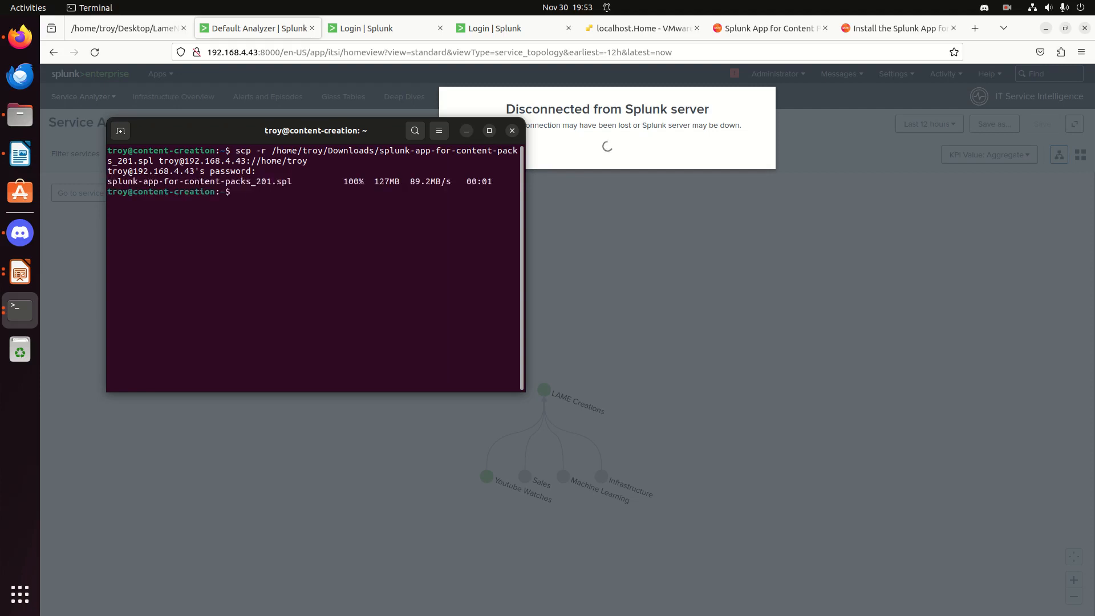
# - Close the local terminal used for copying and return to the server's SSH terminal
pyautogui.click(512, 131)
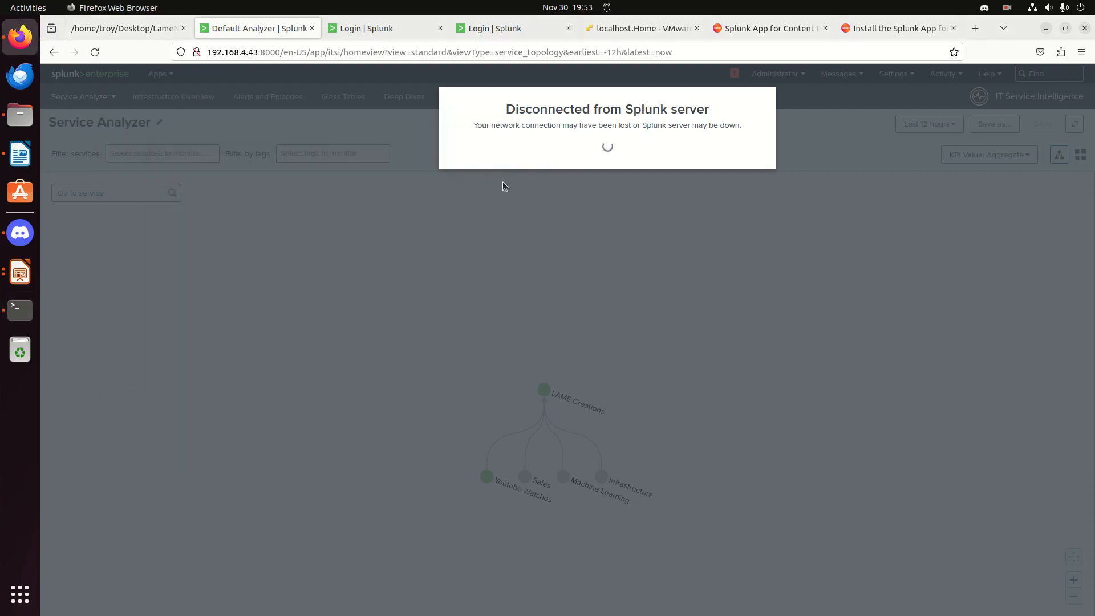
pyautogui.click(20, 309)
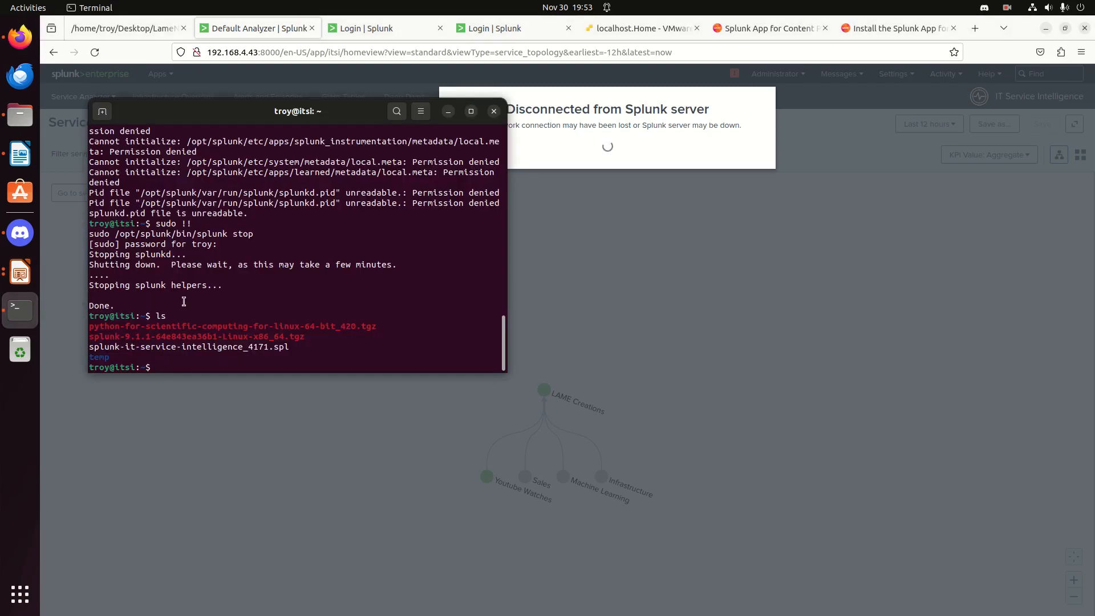
# - List the home directory's files on the server and bring up the installation documentation behind the terminal
pyautogui.write('ls')
pyautogui.press('Return')
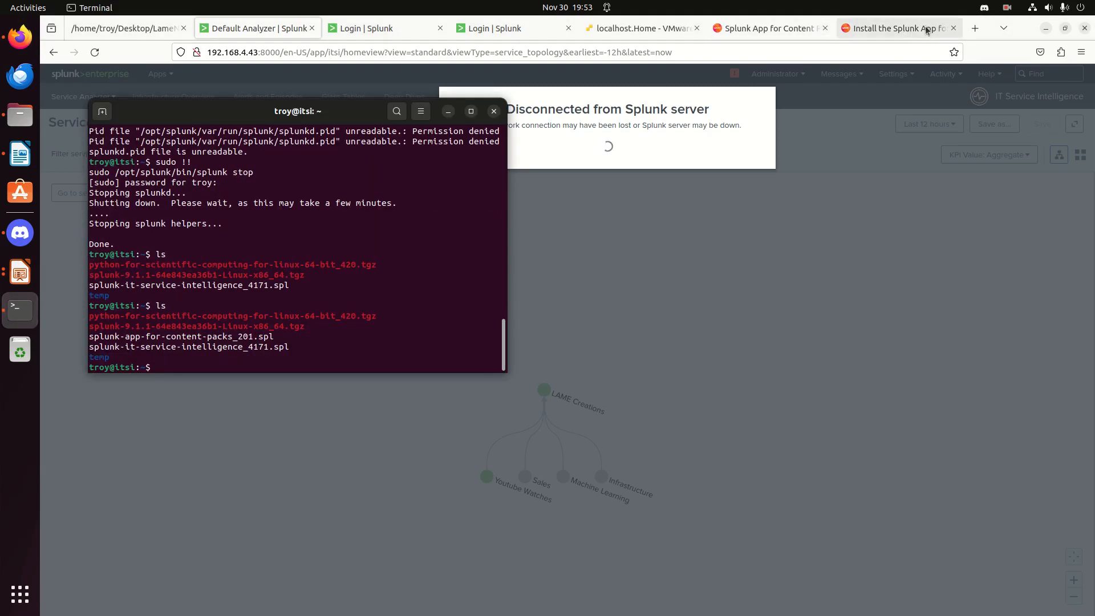
pyautogui.click(899, 28)
pyautogui.click(20, 309)
# - Write the extraction command tar -xvf splunk-app-for-content-packs_201.spl -C /opt/splunk/etc/apps/ without running it
pyautogui.write('tar')
pyautogui.write(' -xvf')
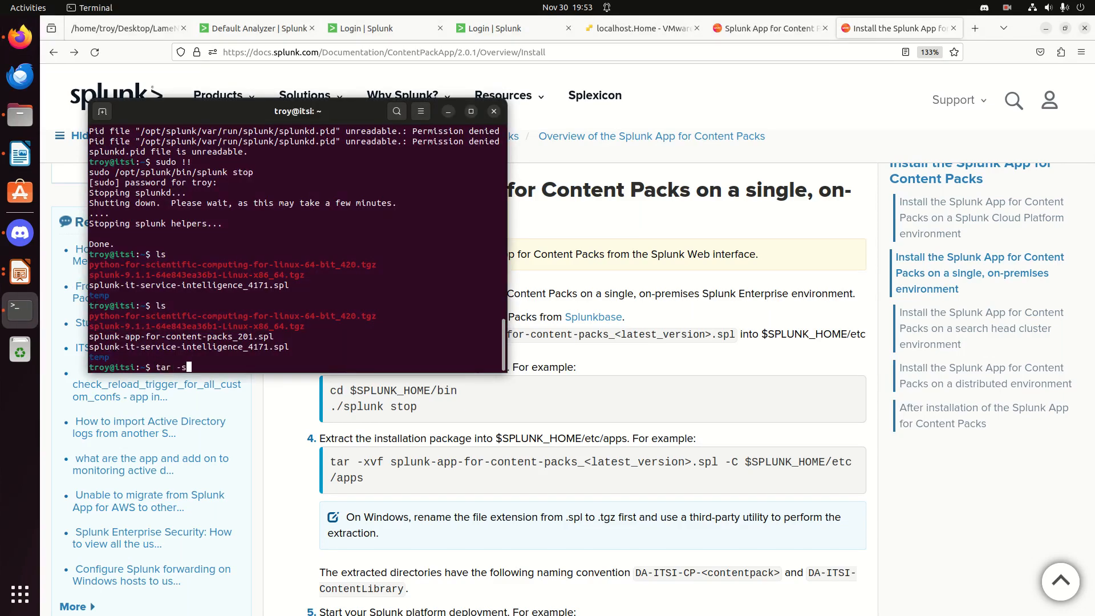
pyautogui.write(' splunk-app')
pyautogui.write('-for-content')
pyautogui.write('-packs')
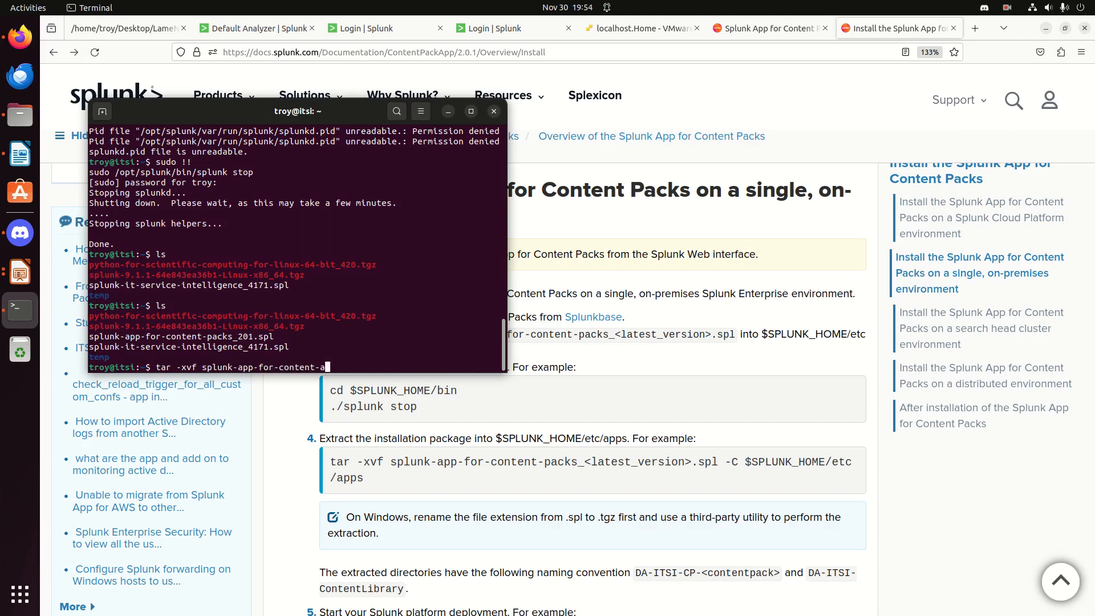
pyautogui.write('_201.spl')
pyautogui.write('/p')
pyautogui.write('pt/splu')
pyautogui.write('nk/e')
pyautogui.write('tc/')
pyautogui.write('apps/')
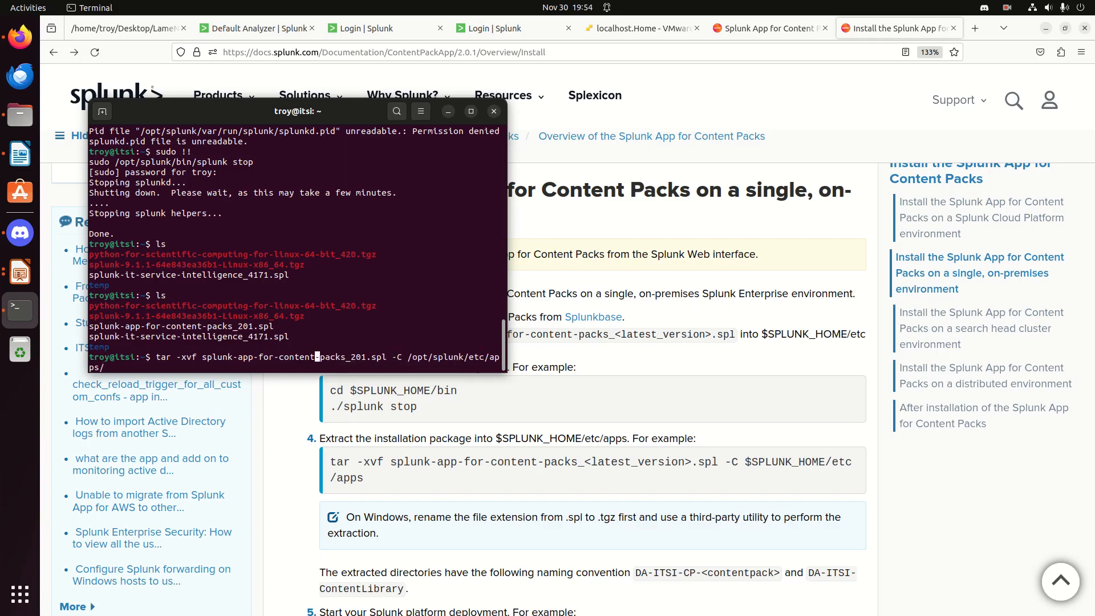
# - Prefix the tar command with sudo and run it to extract the package
pyautogui.hotkey('ctrl', 'Left')
pyautogui.hotkey('ctrl', 'Left')
pyautogui.hotkey('ctrl', 'Left')
pyautogui.write('sudo')
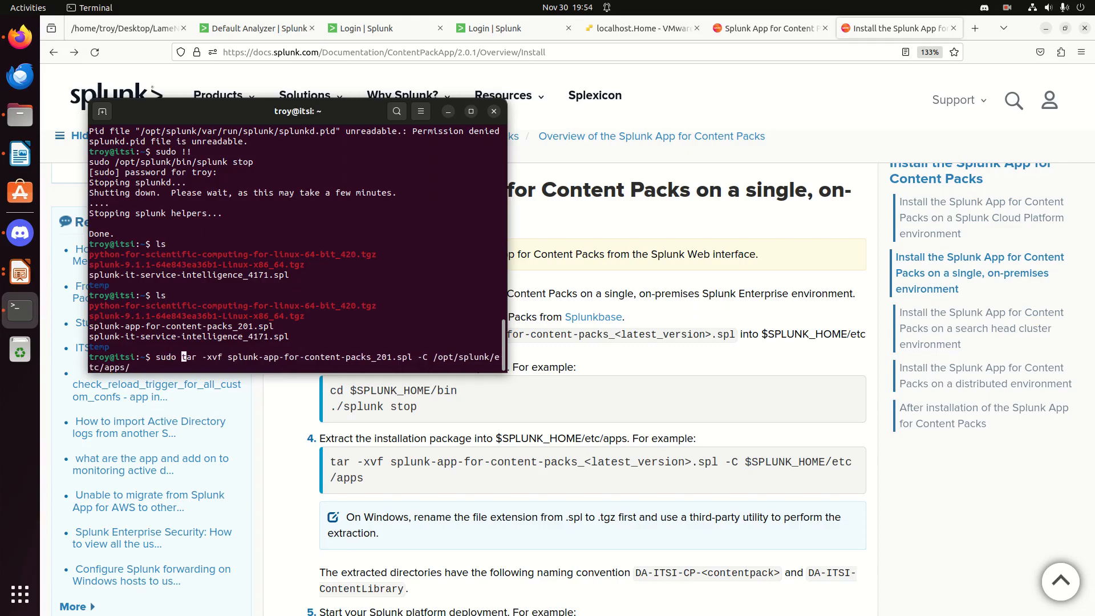
pyautogui.press('Return')
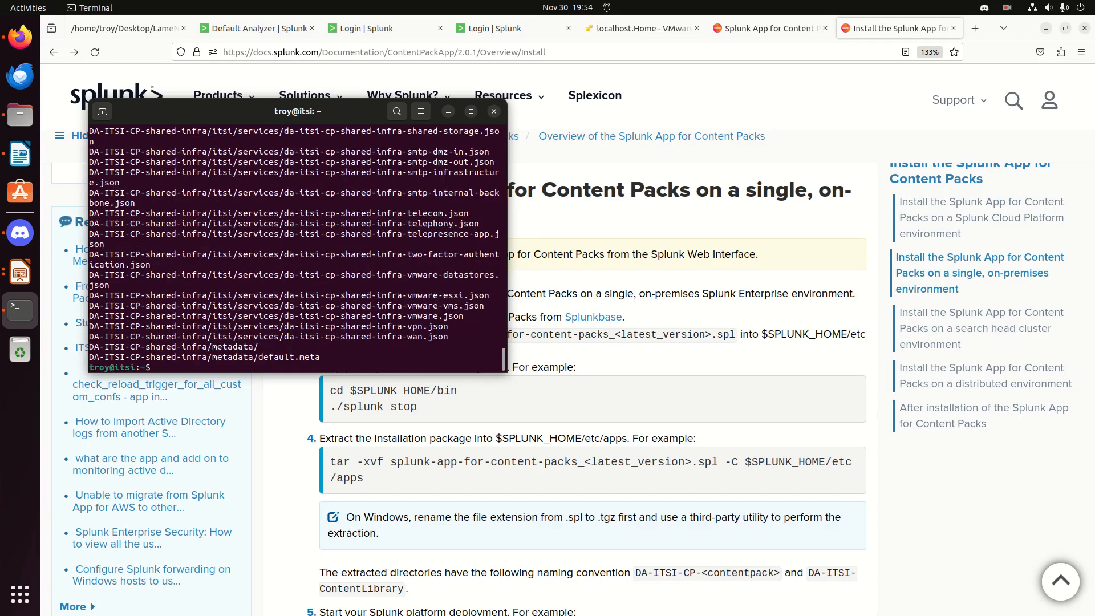
# - Start Splunk with sudo /opt/splunk/bin/splunk start and return to the installation documentation in the browser
pyautogui.write('sudo /opt/splunk/bin/splunk start')
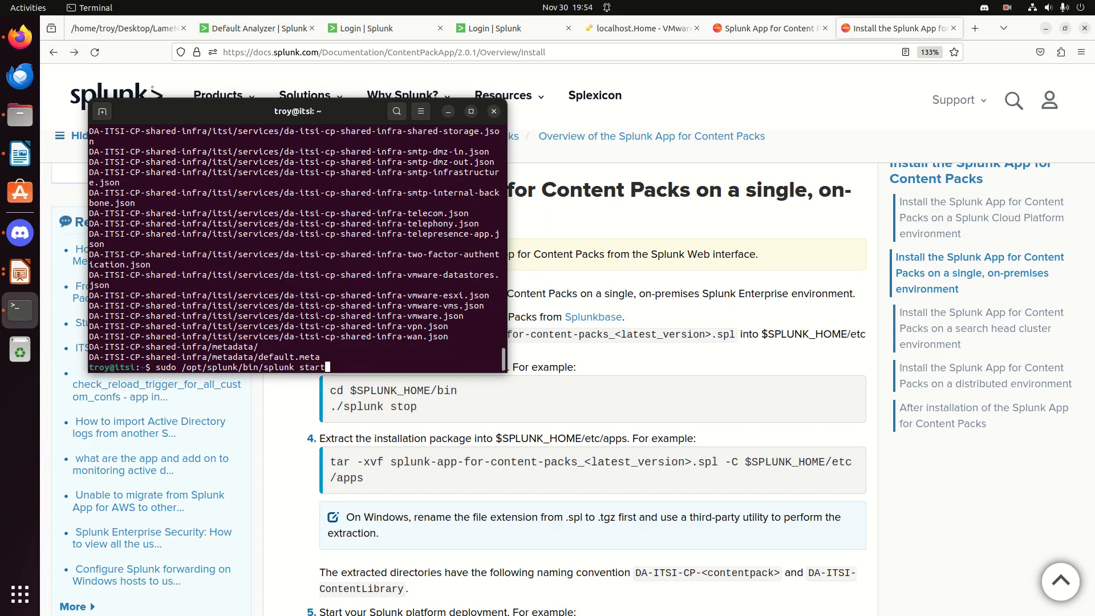
pyautogui.press('Return')
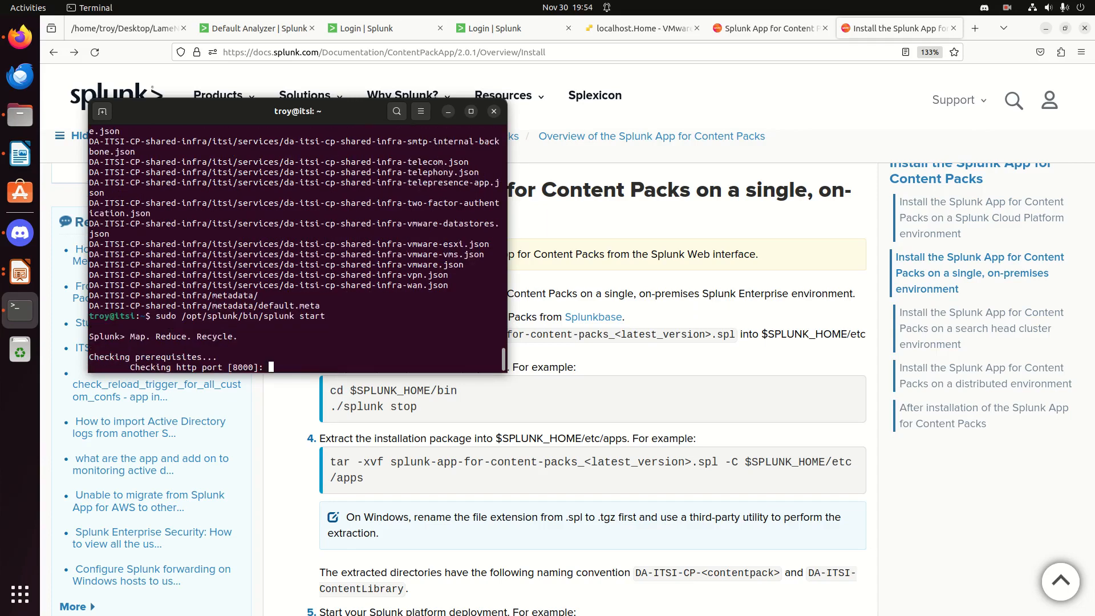
pyautogui.click(860, 37)
pyautogui.click(770, 28)
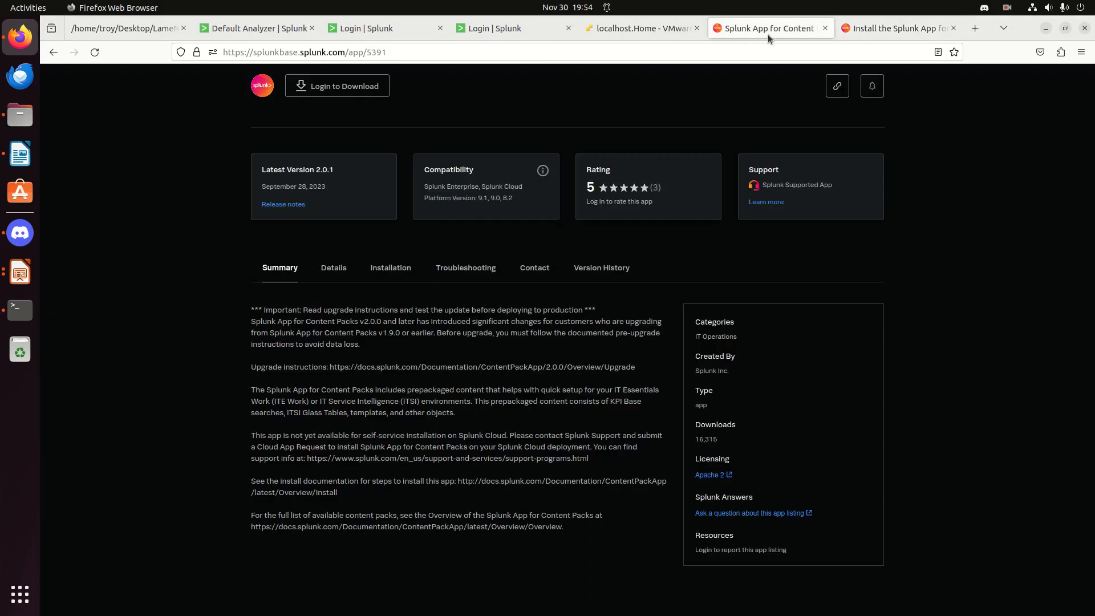
pyautogui.click(899, 29)
# - Open the Overview of the Splunk App for Content Packs page and examine the supported content packs
pyautogui.scroll(-15, 304, 339)
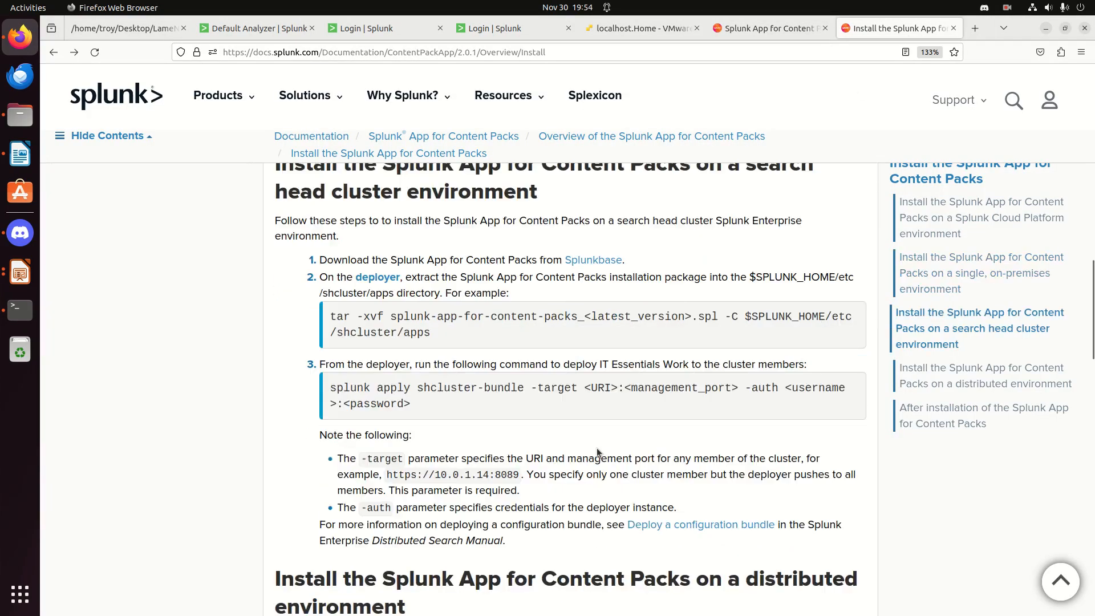
pyautogui.scroll(10, 310, 419)
pyautogui.scroll(10, 311, 418)
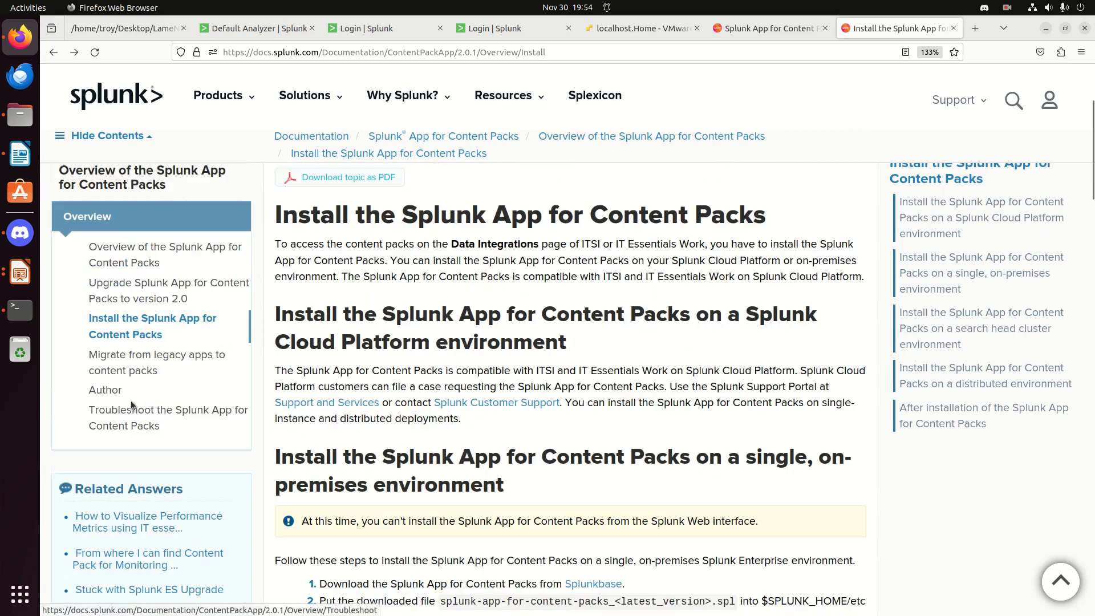
pyautogui.click(219, 245)
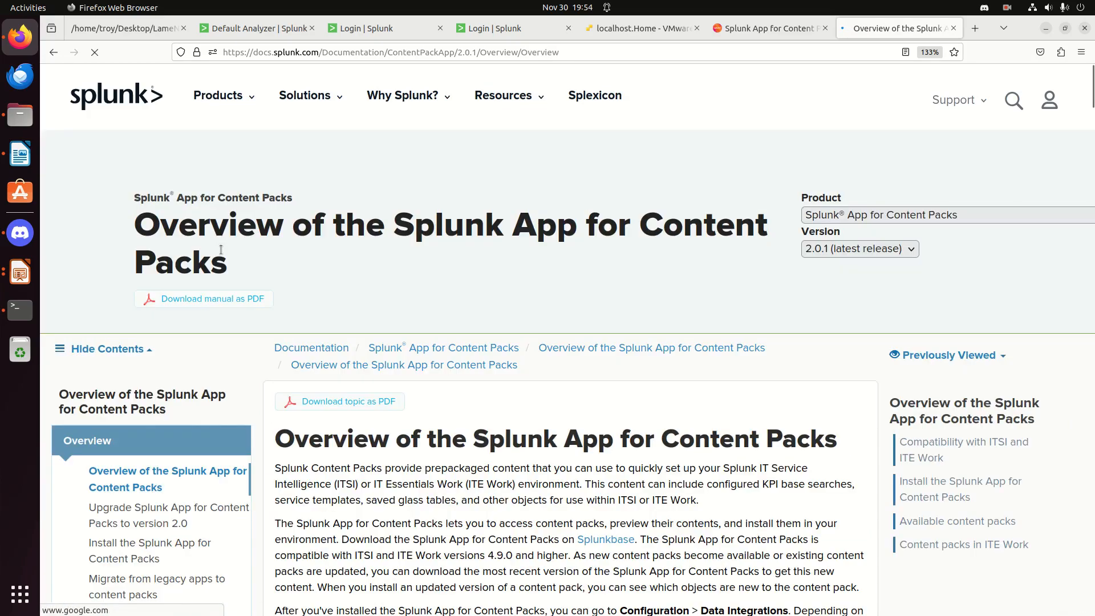
pyautogui.scroll(-10, 493, 397)
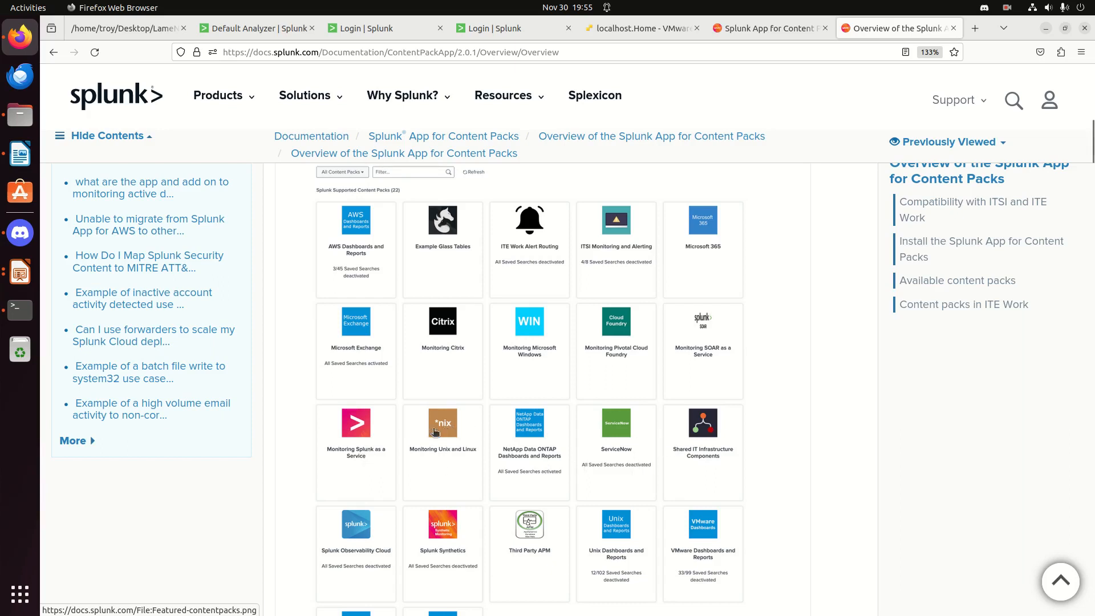
pyautogui.scroll(-3, 496, 505)
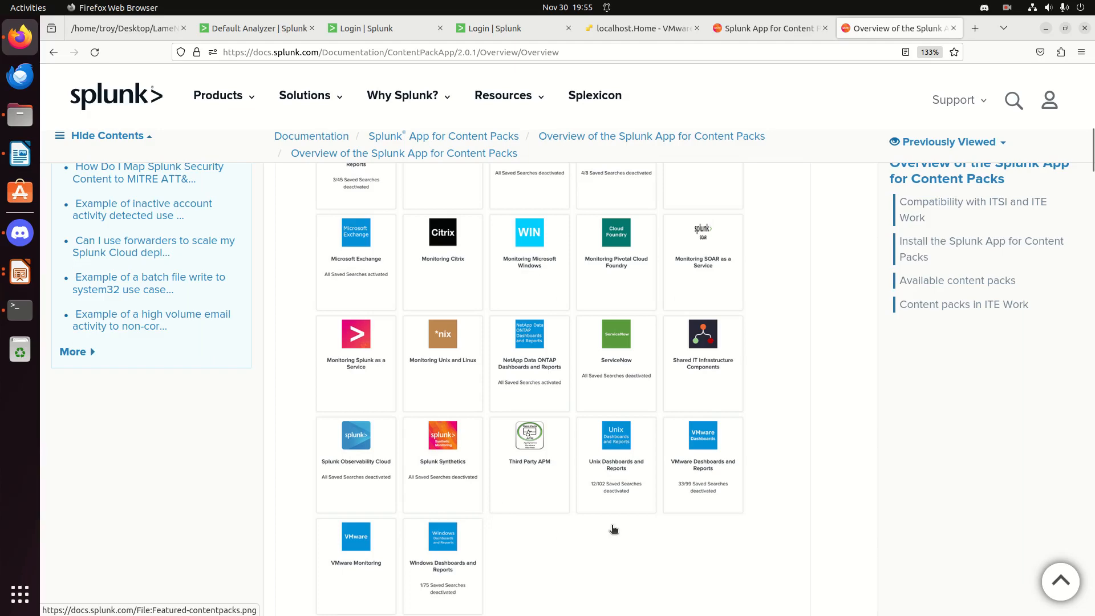
# - View the featured content packs image on its own page and go back to the overview
pyautogui.click(354, 364)
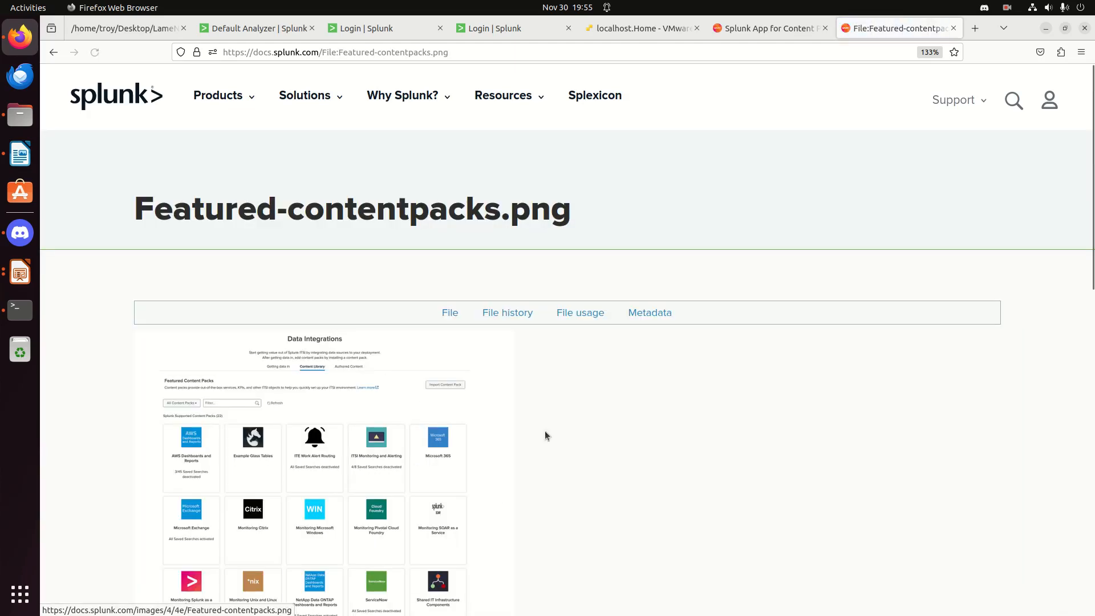
pyautogui.scroll(-5, 570, 456)
pyautogui.scroll(4, 592, 484)
pyautogui.scroll(-19, 589, 485)
pyautogui.scroll(19, 587, 485)
pyautogui.scroll(3, 586, 486)
pyautogui.click(54, 52)
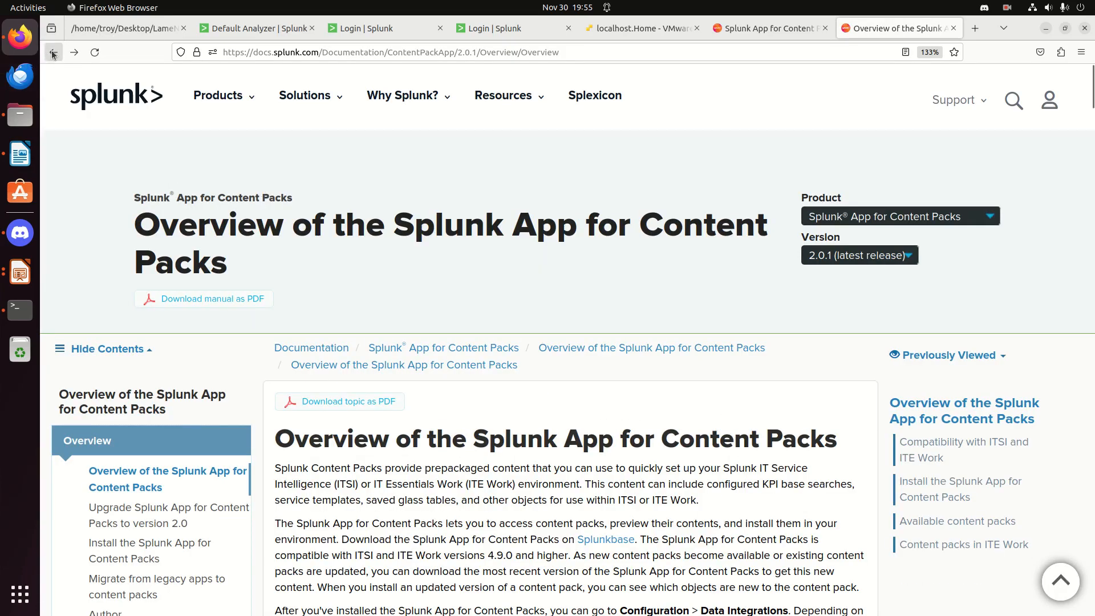
# - Return to the installation page and read its post-installation section, highlighting the wineventlog event type
pyautogui.scroll(-10, 498, 319)
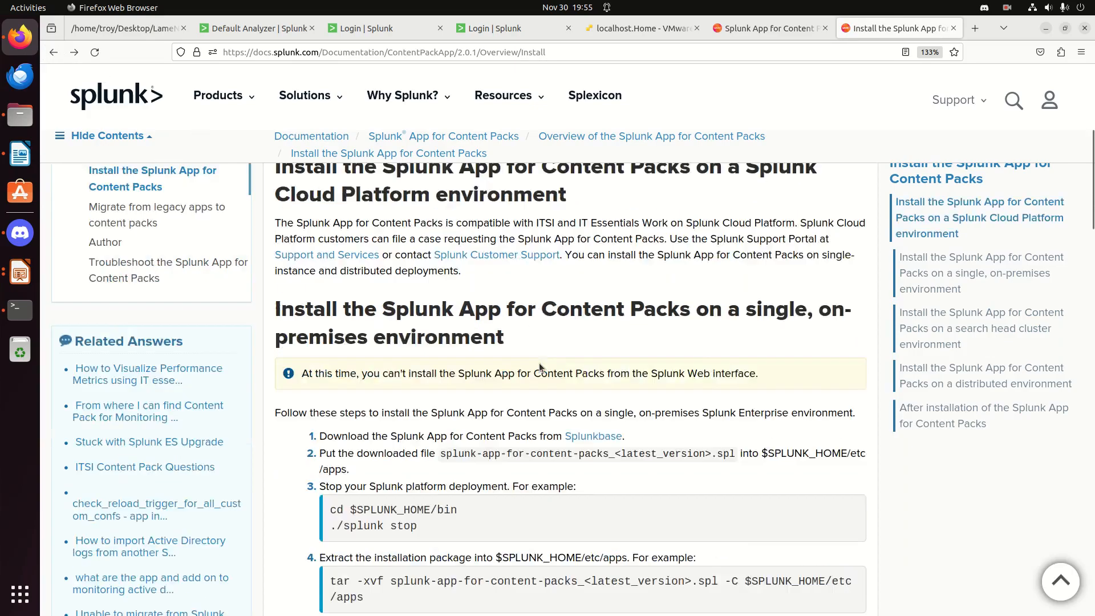
pyautogui.scroll(10, 512, 368)
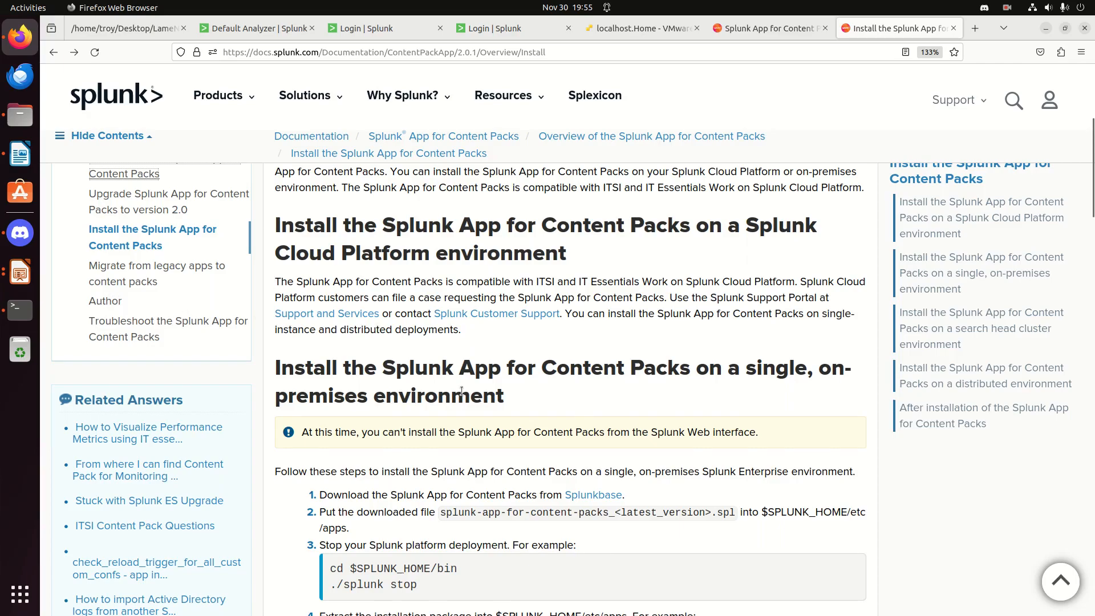
pyautogui.scroll(-15, 462, 391)
pyautogui.scroll(-4, 467, 394)
pyautogui.scroll(6, 467, 392)
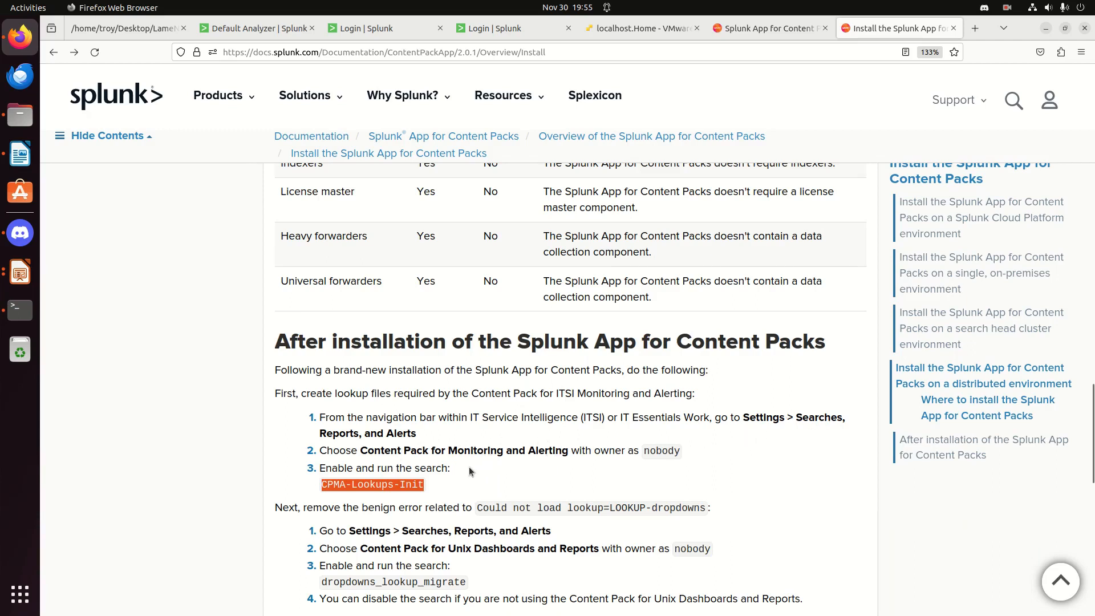
pyautogui.scroll(-2, 415, 522)
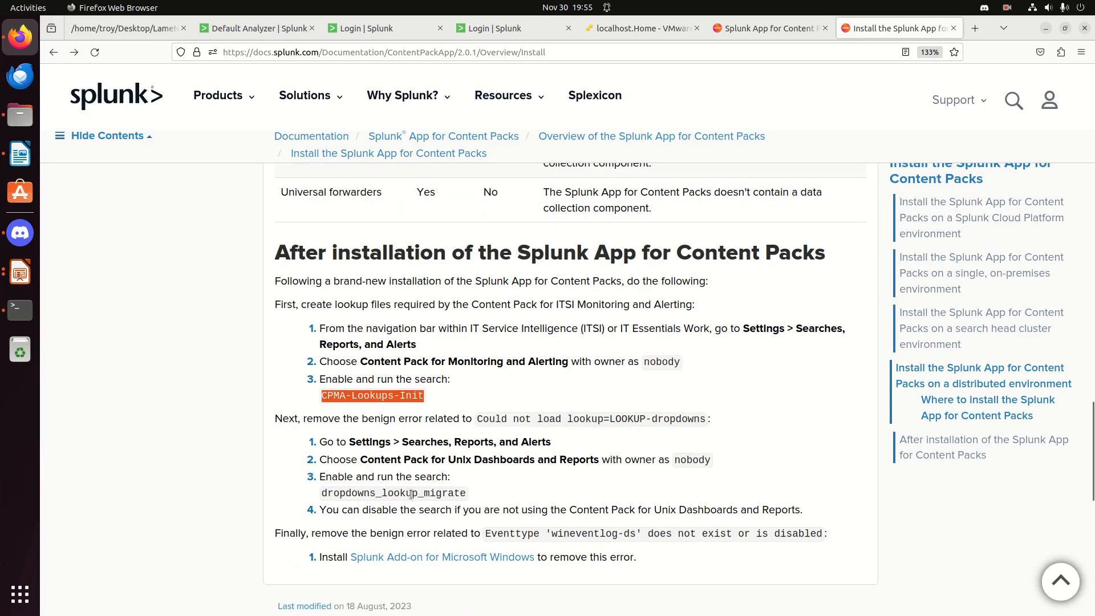
pyautogui.moveTo(486, 535); pyautogui.dragTo(636, 530)
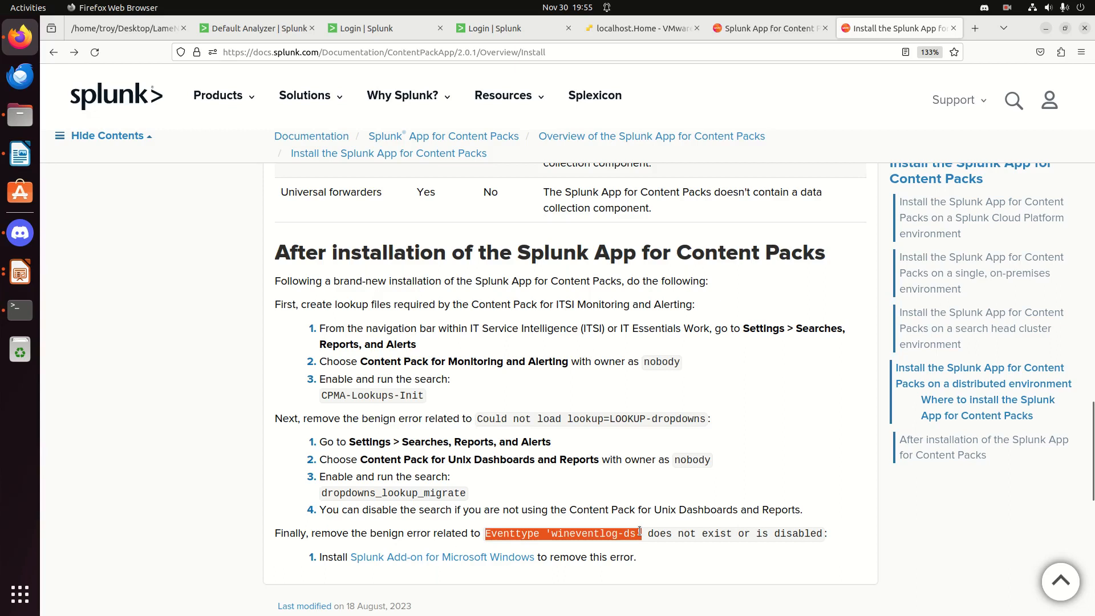
pyautogui.doubleClick(572, 538)
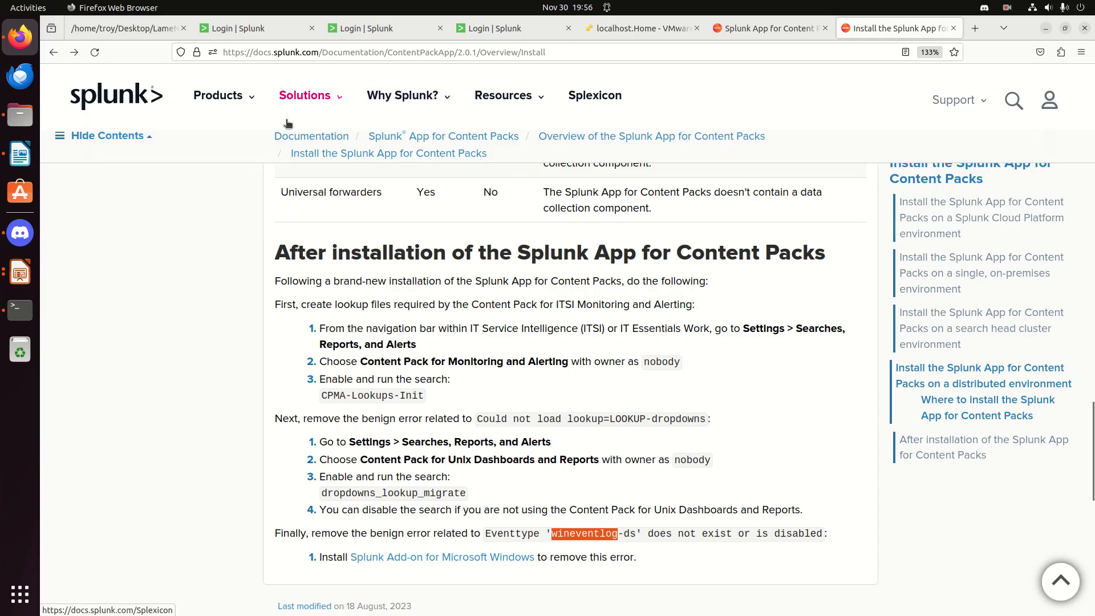
# - Check Splunk's startup in the terminal, sign in to Splunk Web with the prefilled credentials, and reload the saved searches page
pyautogui.click(23, 311)
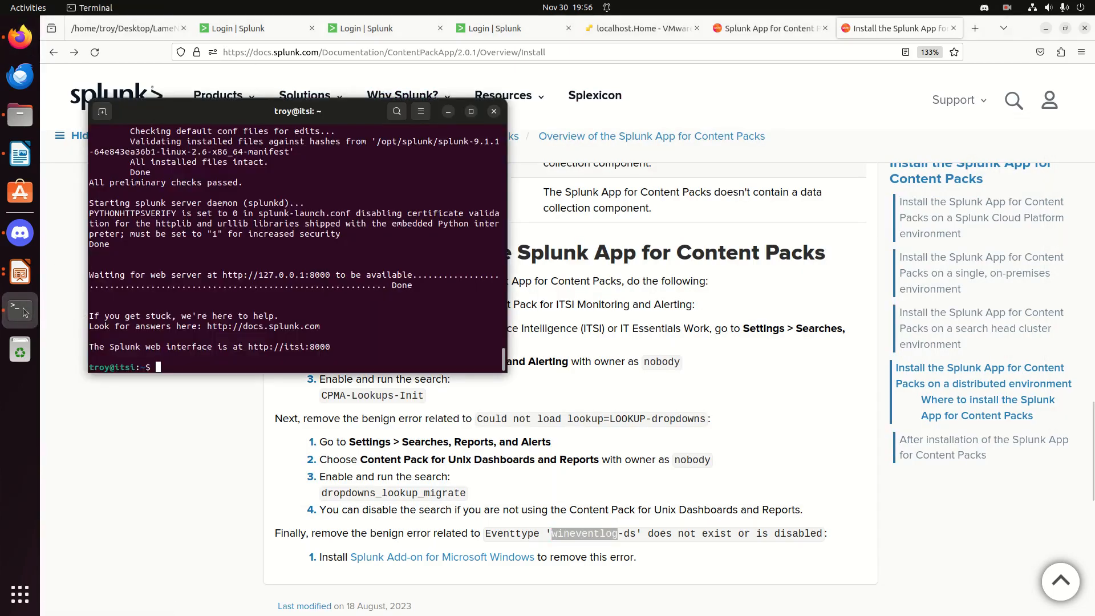
pyautogui.click(234, 28)
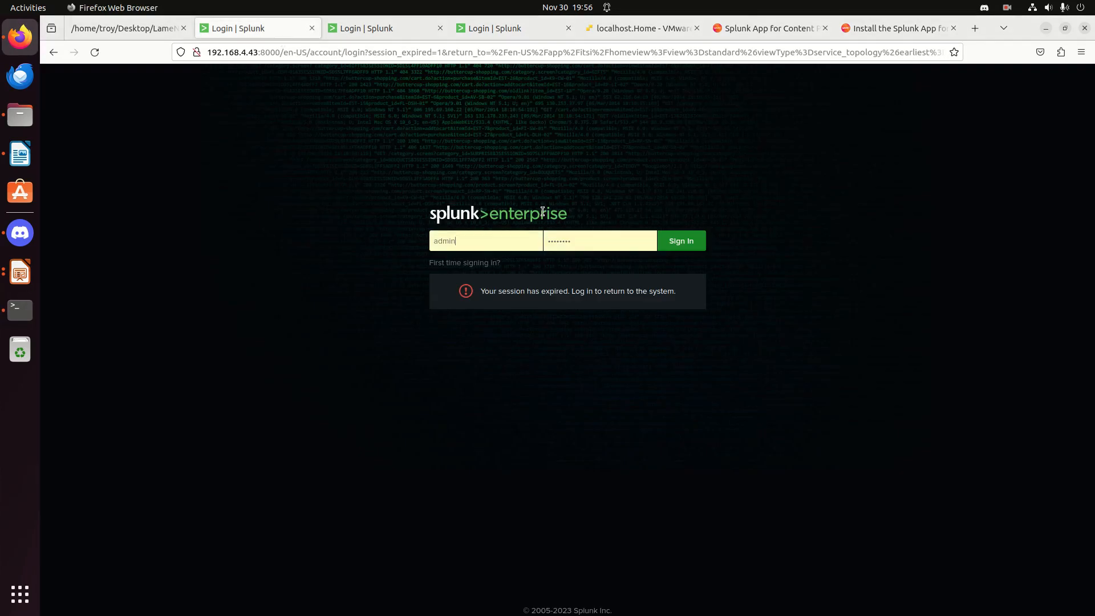
pyautogui.click(685, 239)
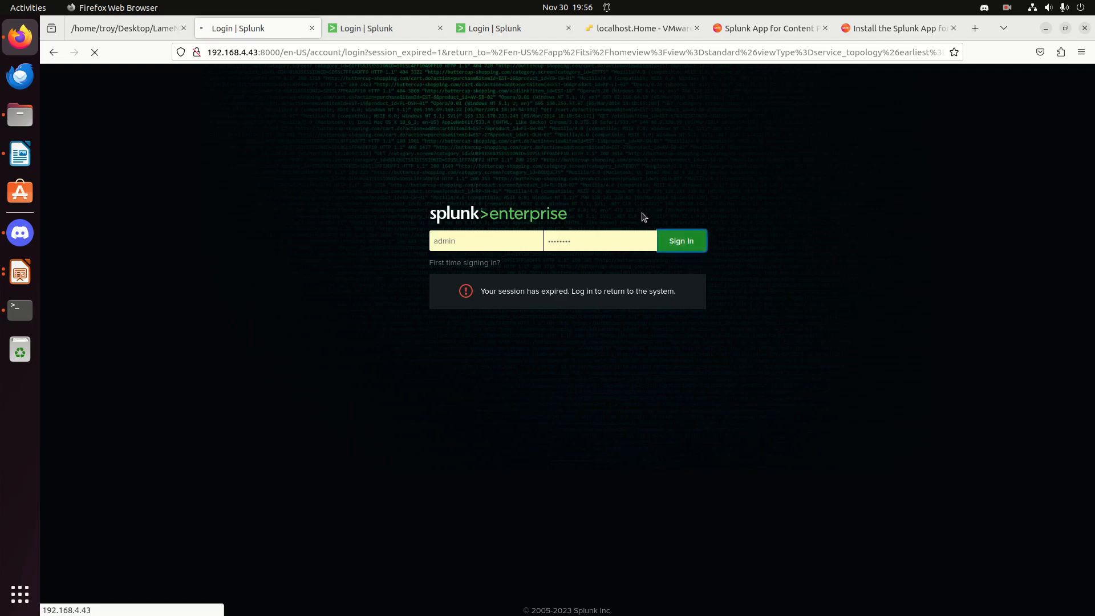
pyautogui.click(365, 28)
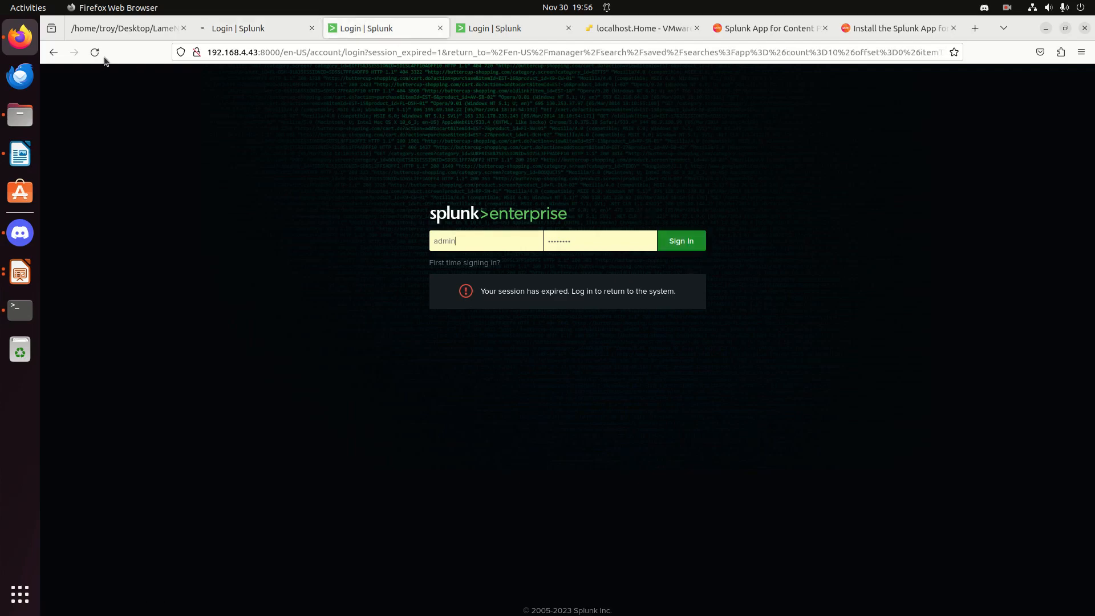
pyautogui.click(95, 52)
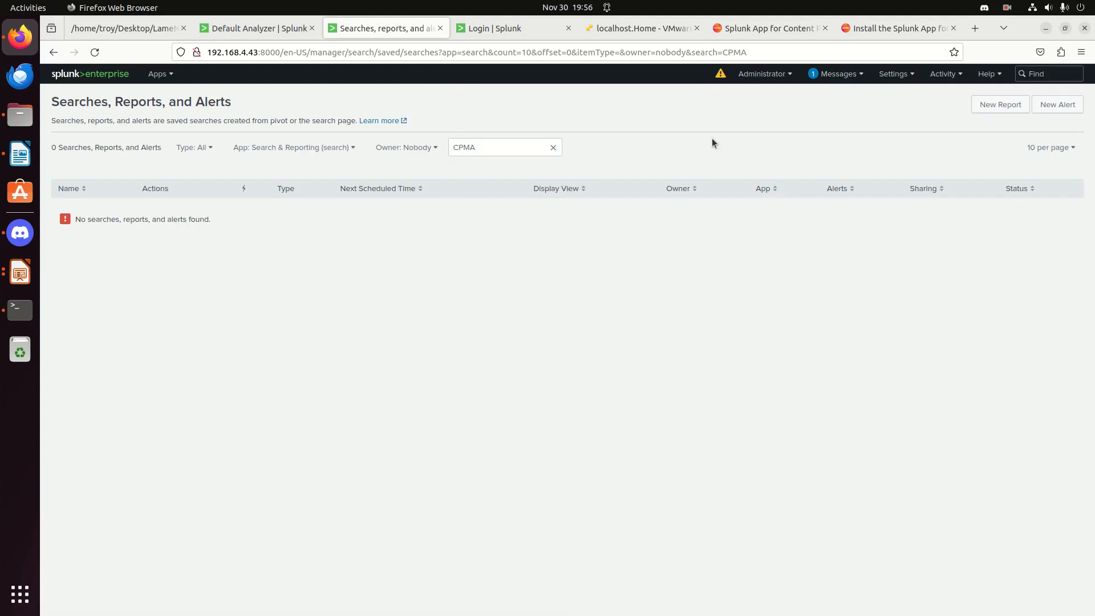
# - Set the app filter to All on the Searches, Reports, and Alerts page, keeping the CPMA search text
pyautogui.click(888, 75)
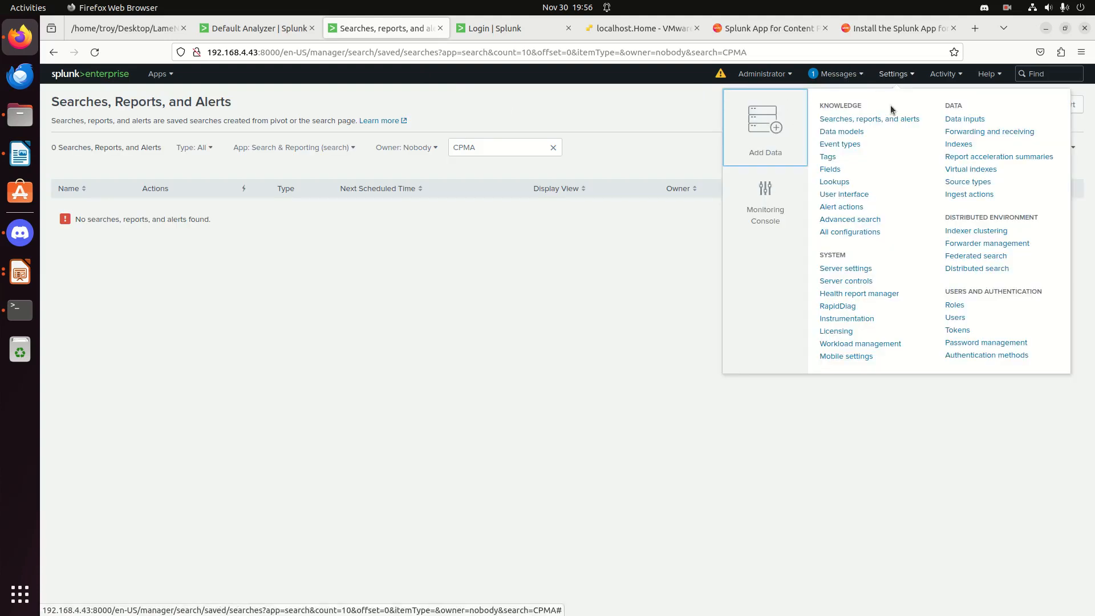
pyautogui.click(280, 149)
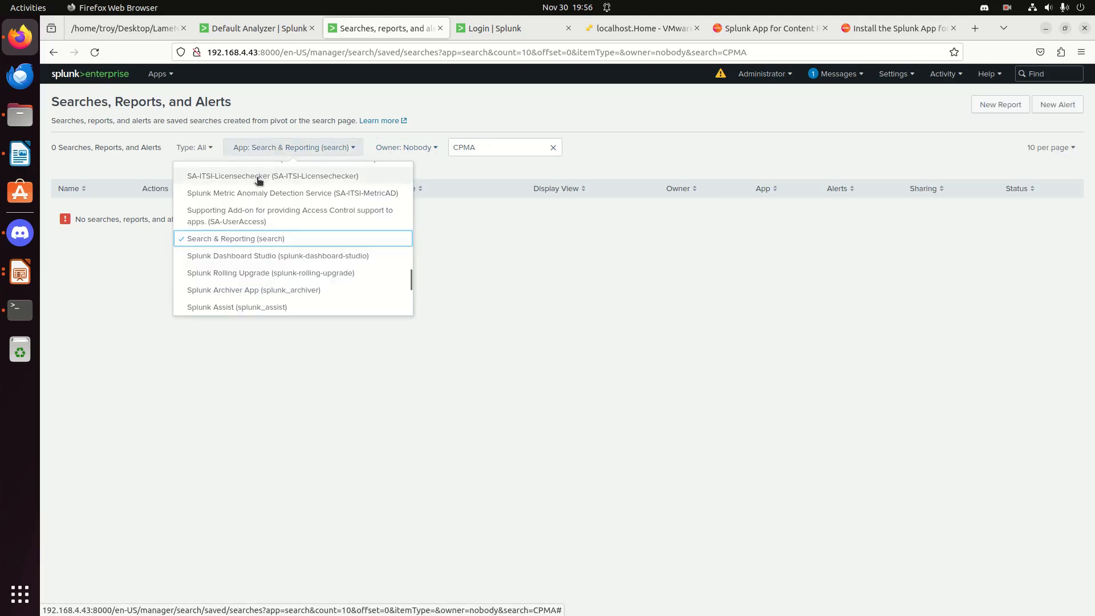
pyautogui.scroll(2, 302, 236)
pyautogui.scroll(6, 302, 236)
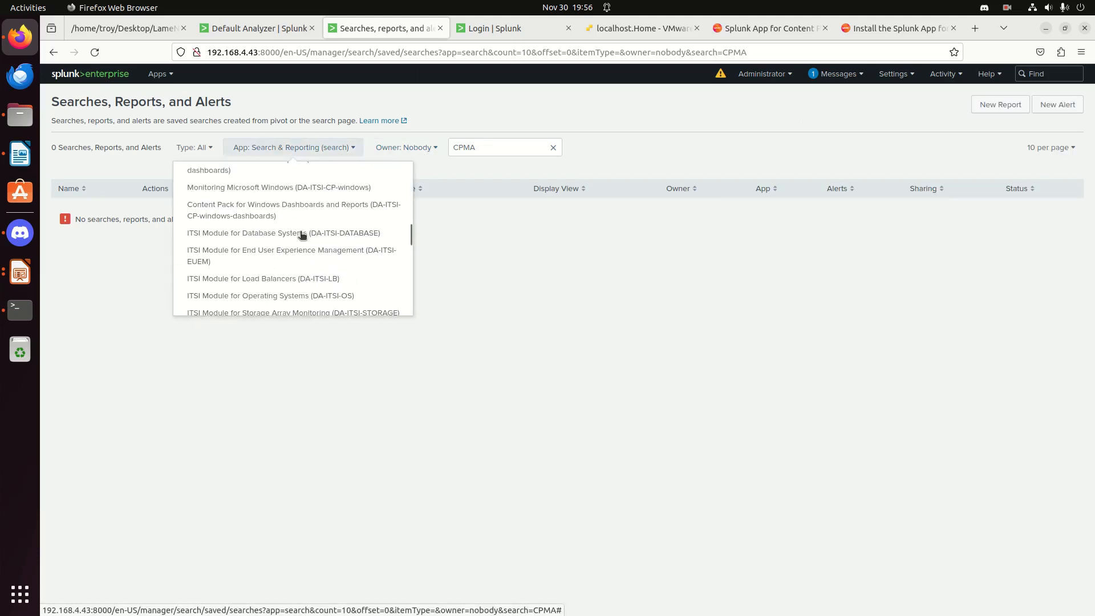
pyautogui.scroll(8, 303, 236)
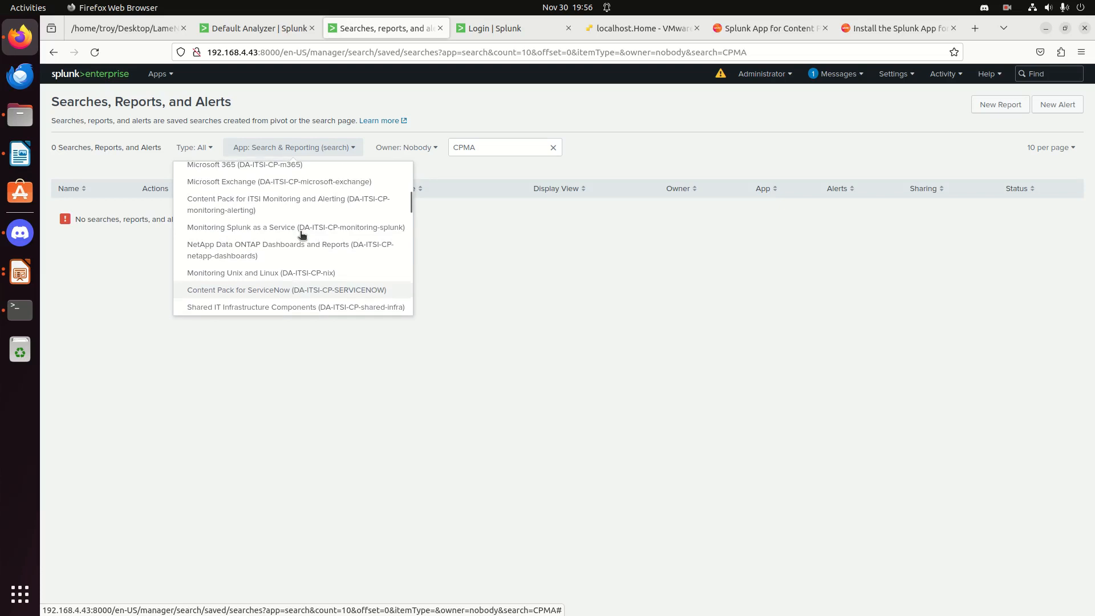
pyautogui.scroll(4, 284, 234)
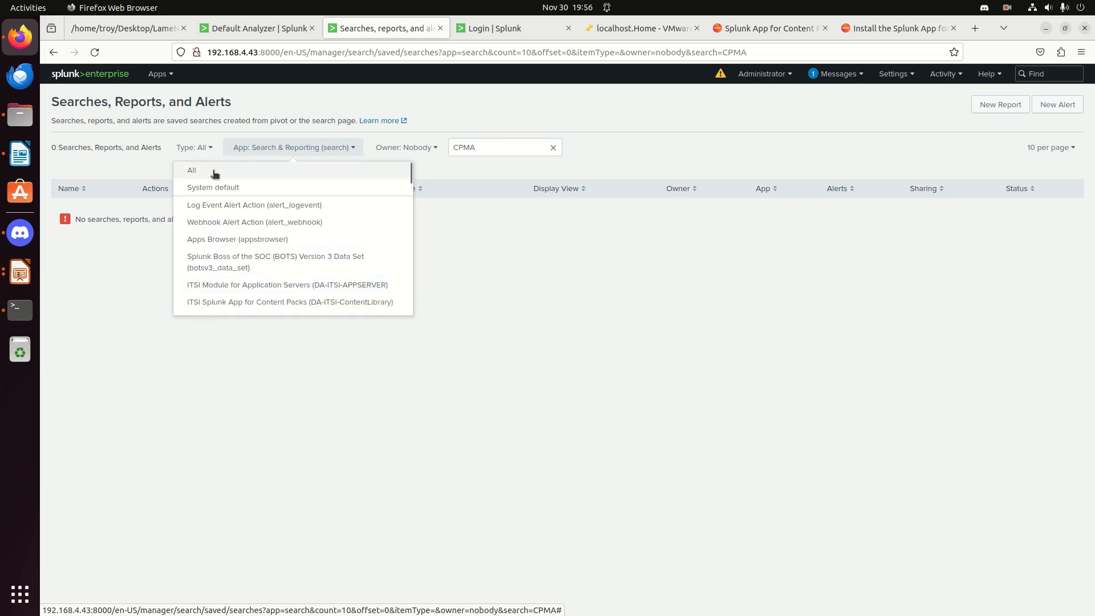
pyautogui.click(285, 170)
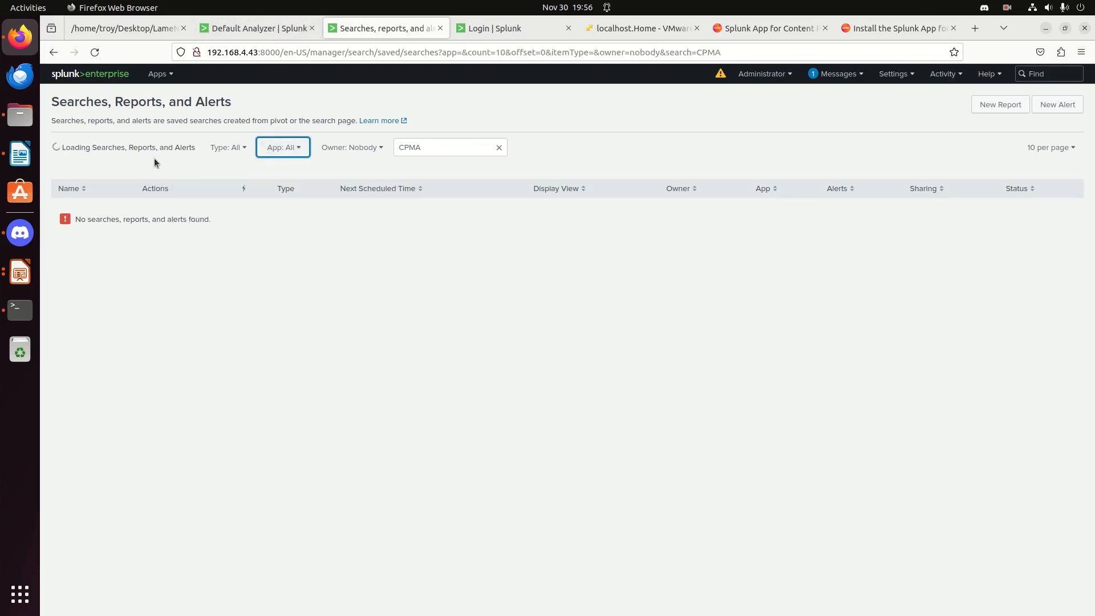
# - Copy the search name CPMA-Lookups-Init from the installation page and filter the Searches, Reports, and Alerts list by it
pyautogui.click(892, 32)
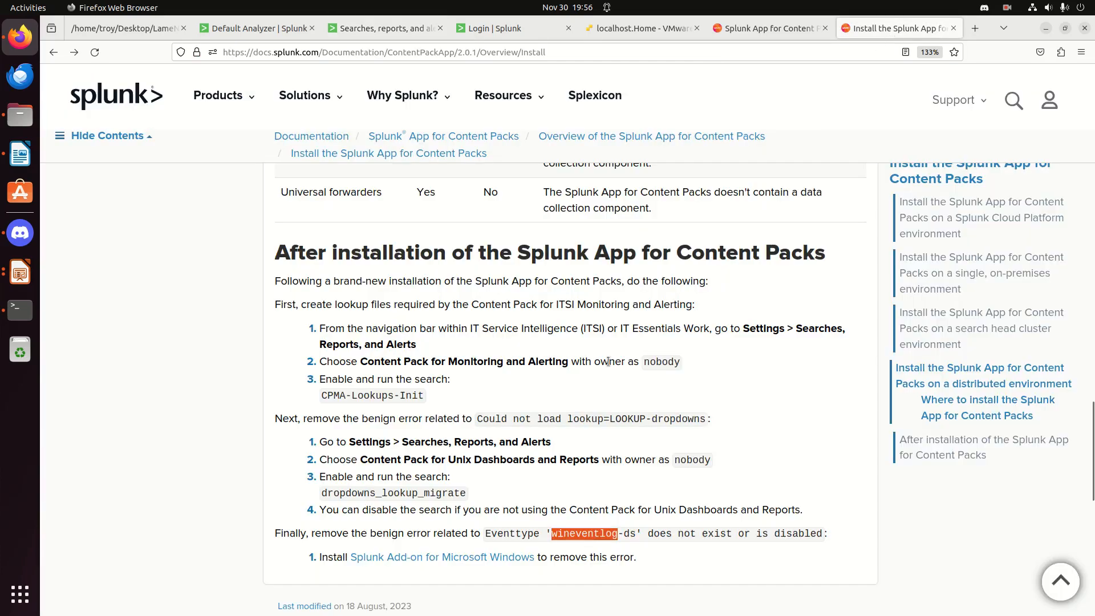
pyautogui.doubleClick(404, 495)
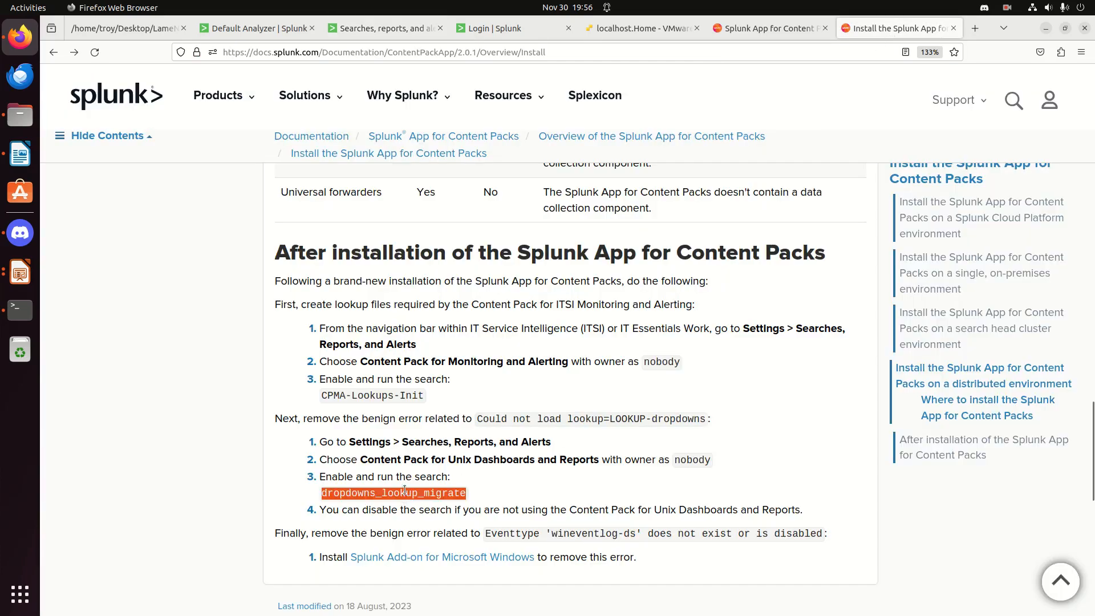
pyautogui.tripleClick(357, 395)
pyautogui.hotkey('ctrl', 'c')
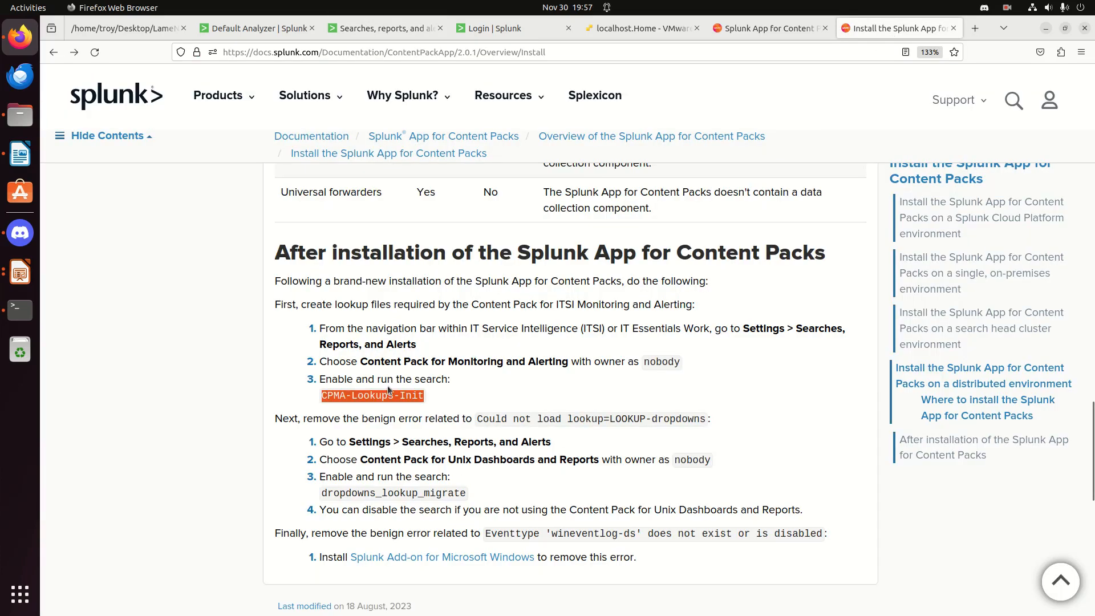
pyautogui.click(372, 33)
pyautogui.doubleClick(376, 147)
pyautogui.hotkey('ctrl', 'v')
pyautogui.press('Return')
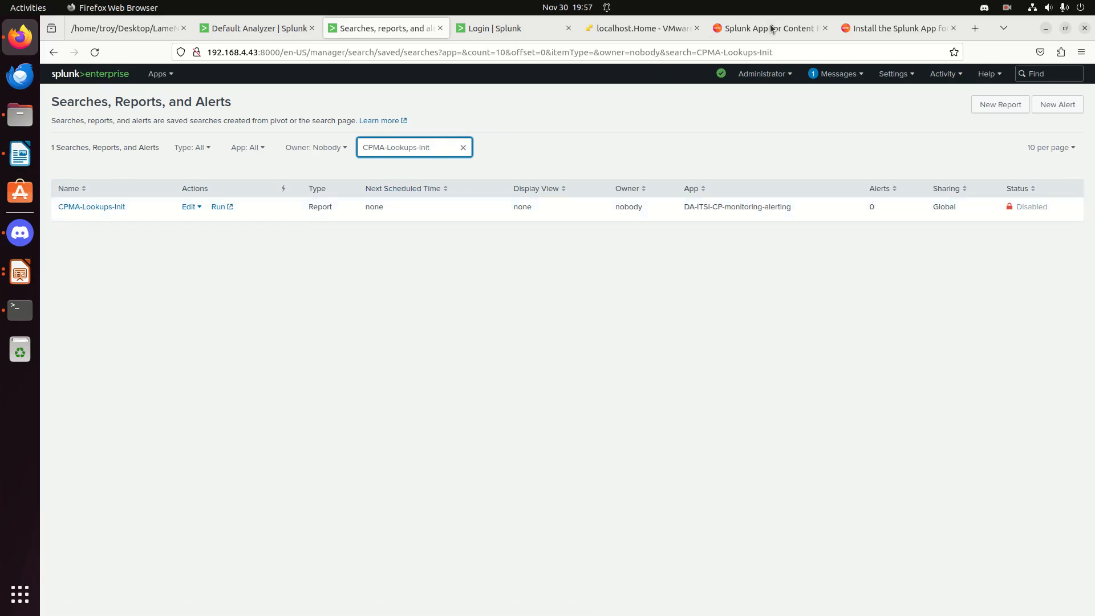
# - Recheck the post-installation instructions, enable and run the CPMA-Lookups-Init report, and close its results tab
pyautogui.click(878, 30)
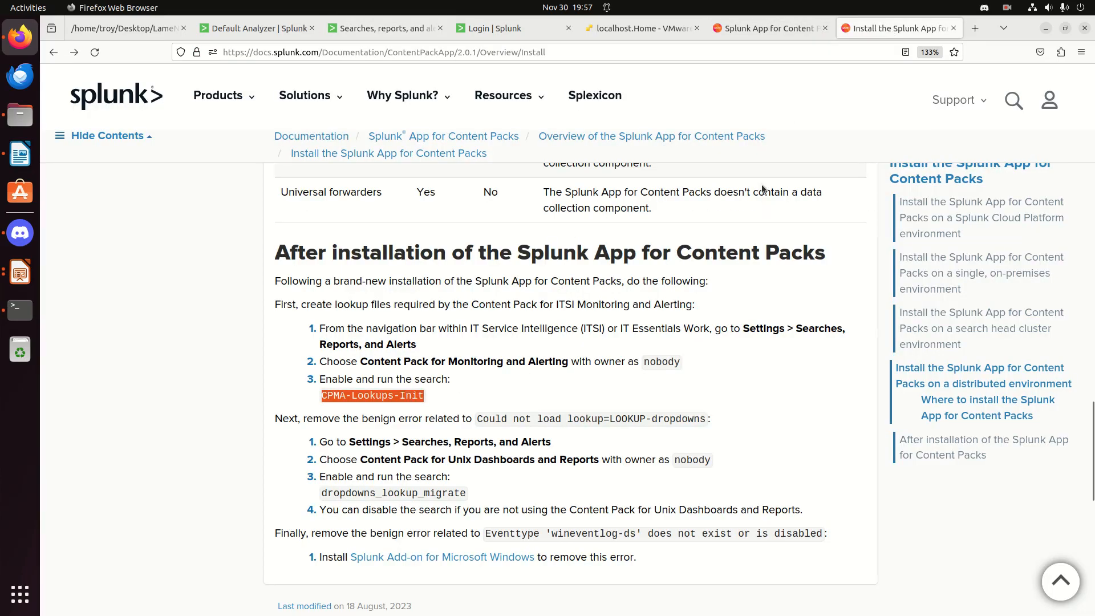
pyautogui.click(380, 28)
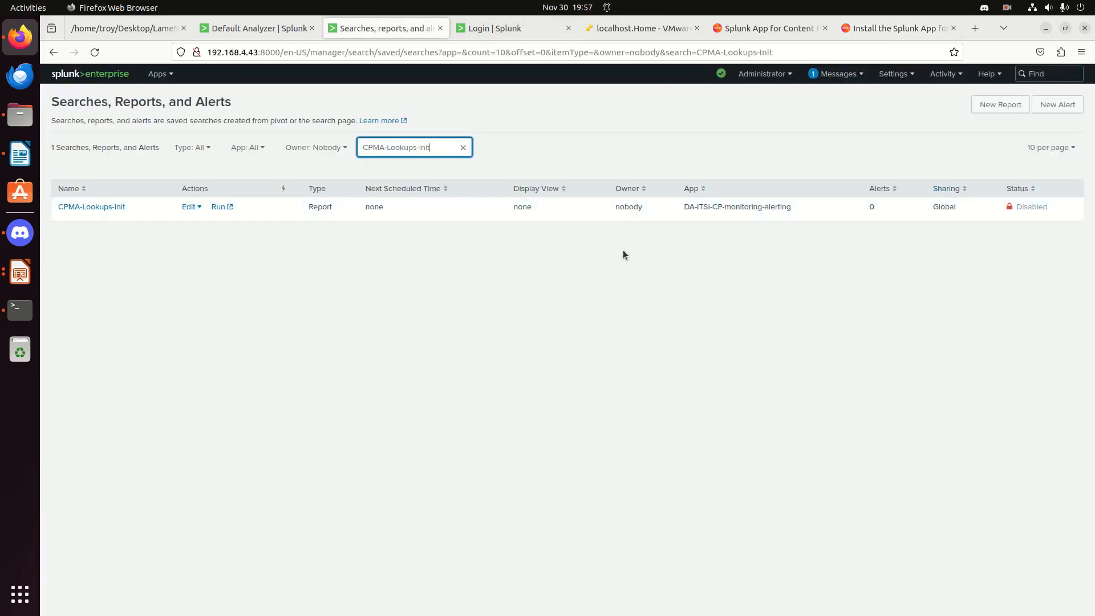
pyautogui.click(197, 210)
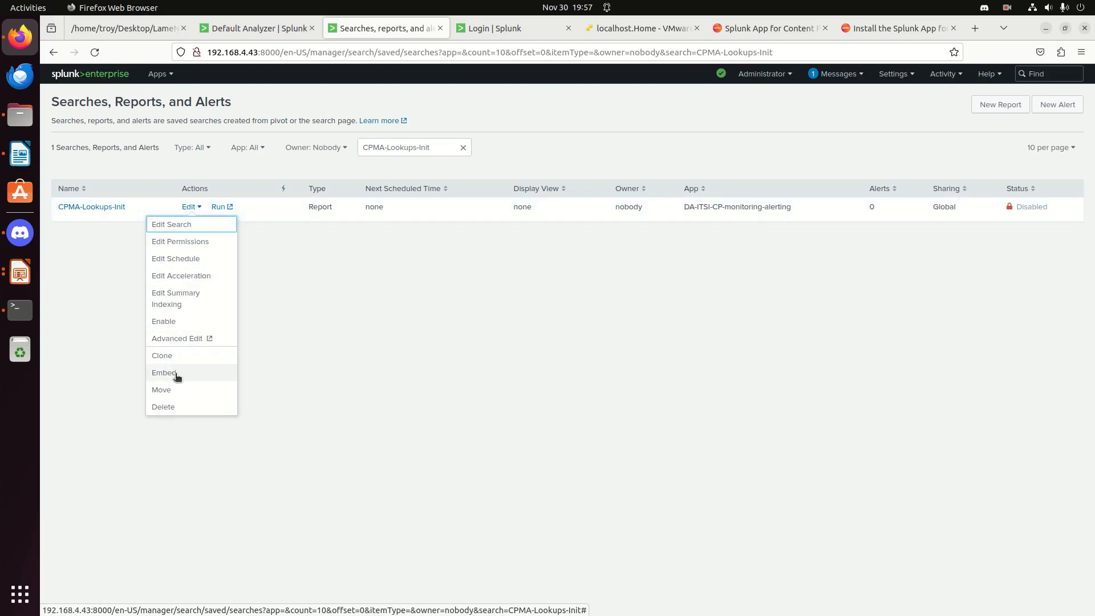
pyautogui.click(165, 322)
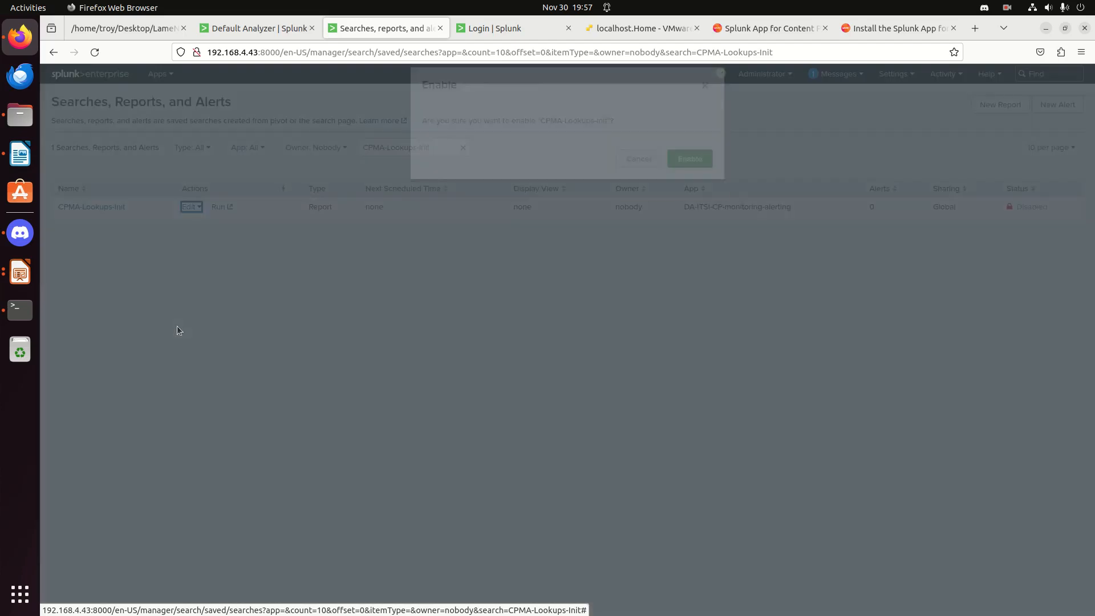
pyautogui.click(703, 178)
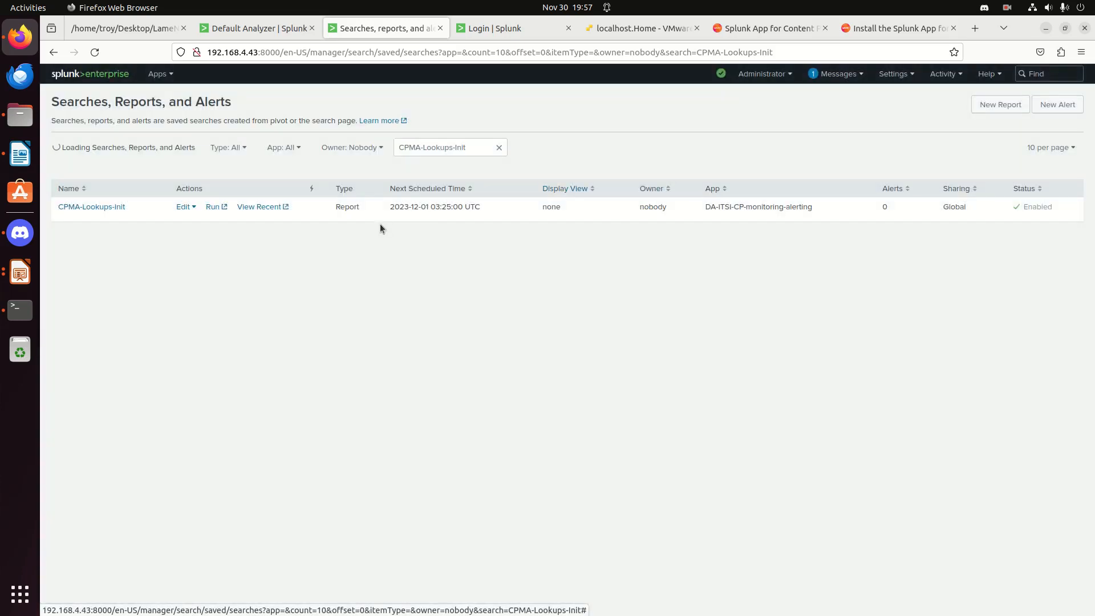
pyautogui.click(215, 208)
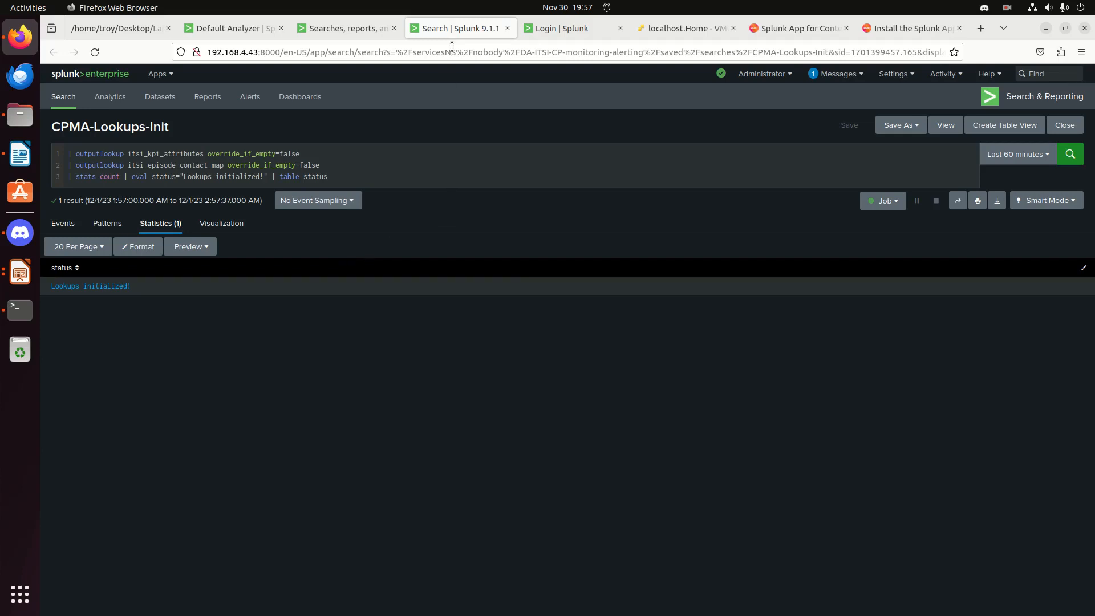
pyautogui.click(507, 28)
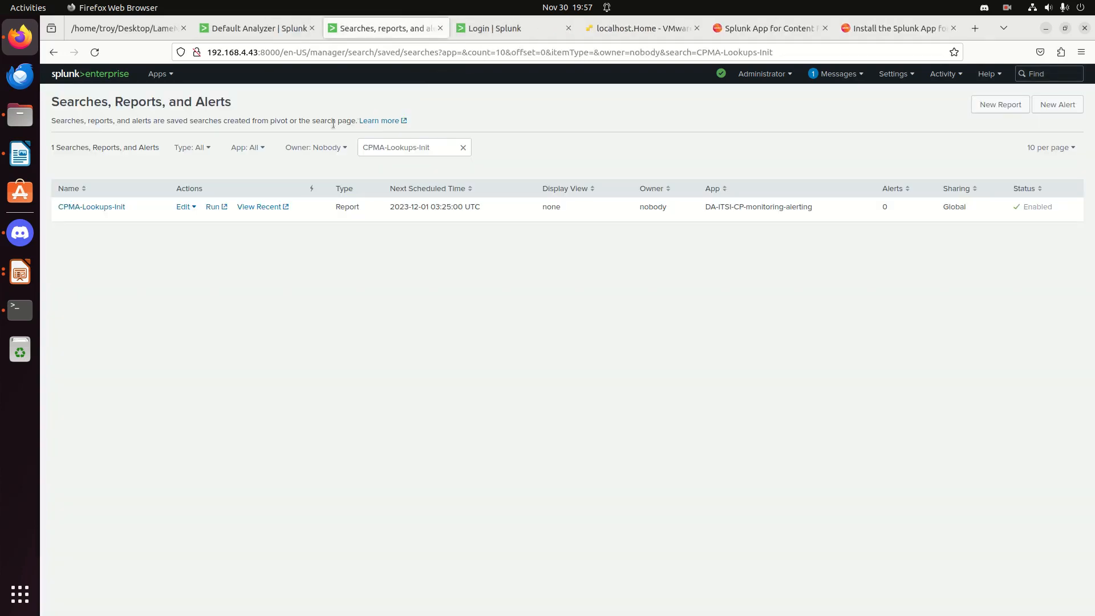
# - Copy the search name dropdowns_lookup_migrate from the installation page and filter the saved searches list by it
pyautogui.click(272, 28)
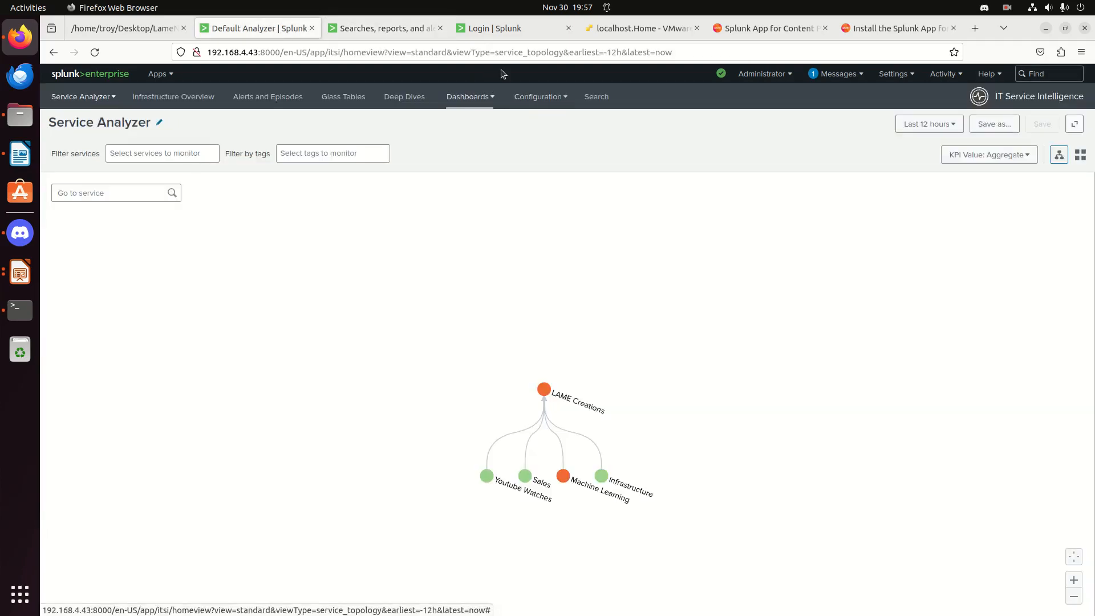
pyautogui.click(882, 36)
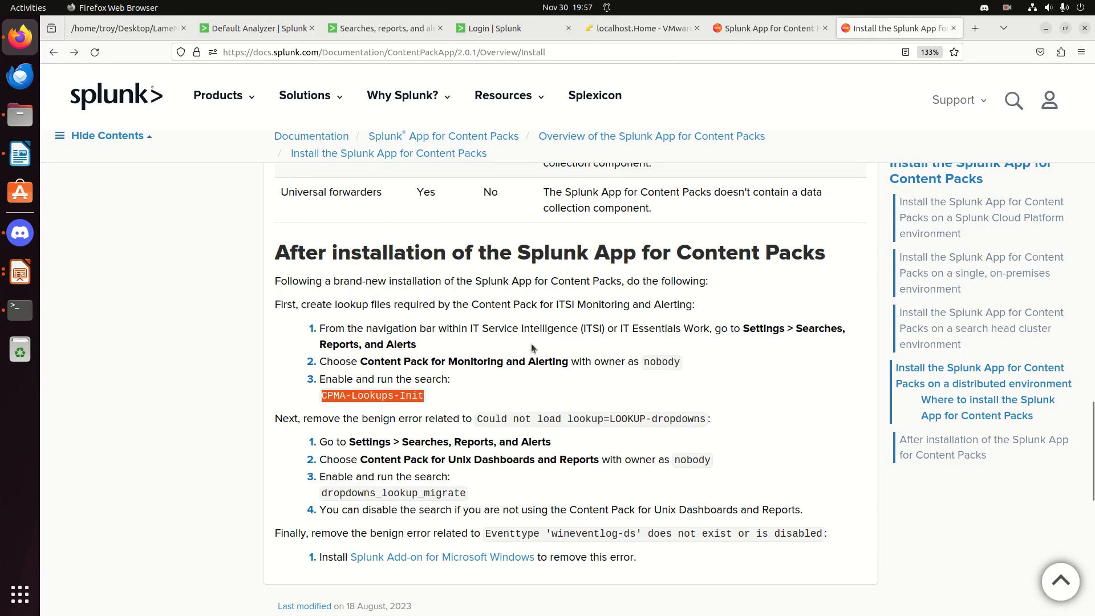
pyautogui.doubleClick(383, 497)
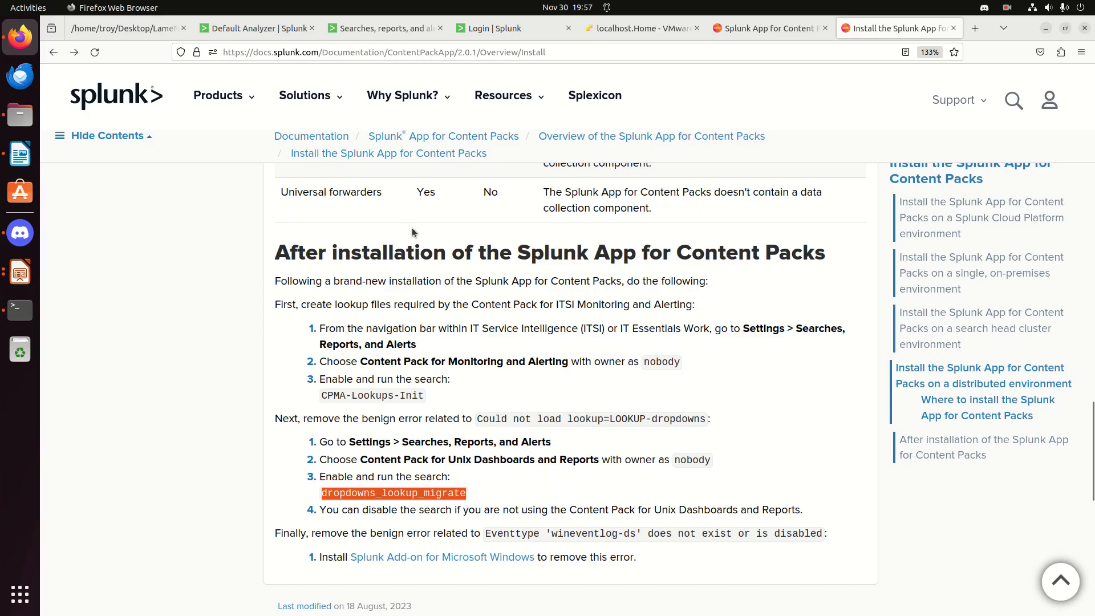
pyautogui.click(381, 28)
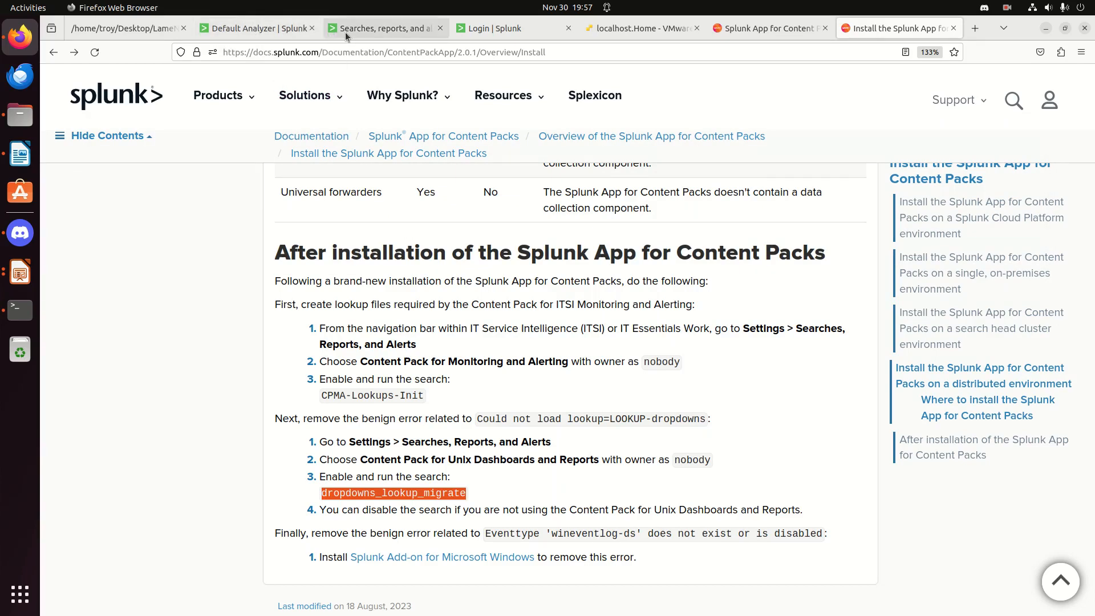
pyautogui.tripleClick(407, 138)
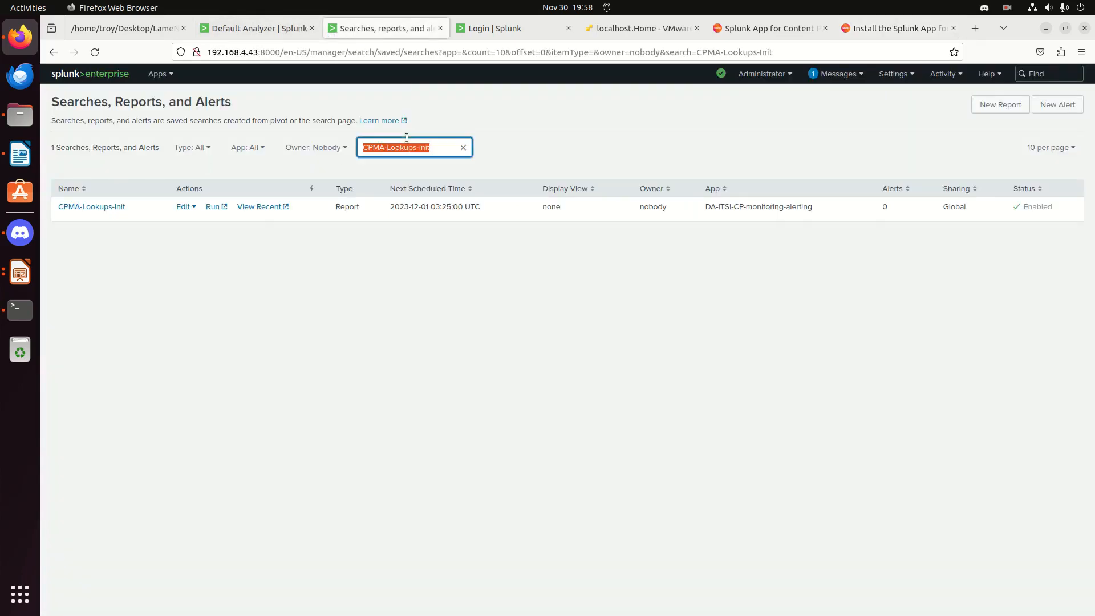
pyautogui.hotkey('ctrl', 'v')
pyautogui.press('Return')
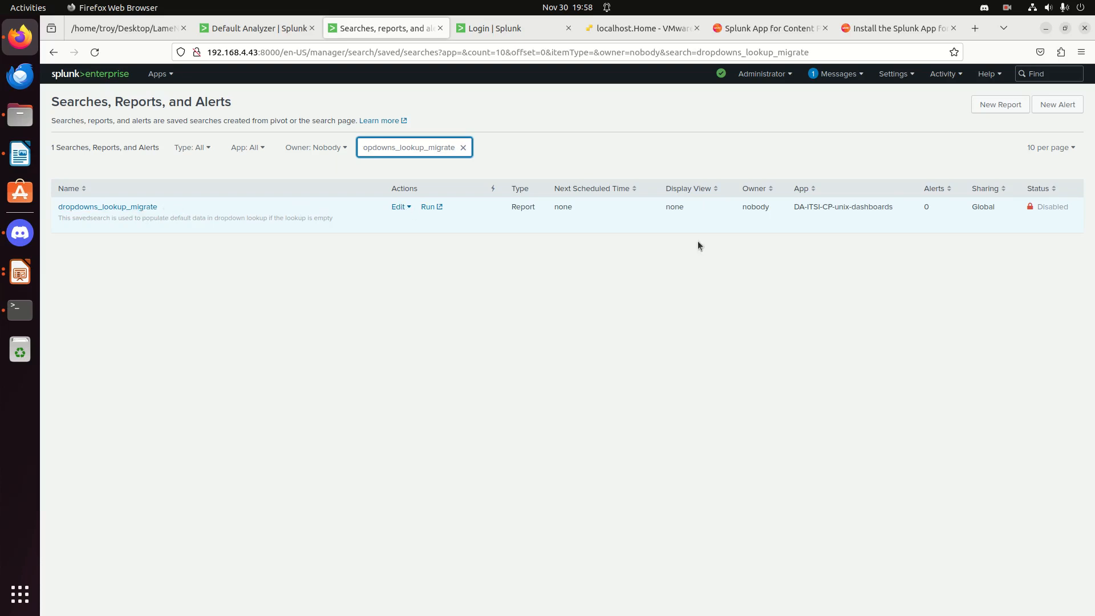
# - Enable and run the dropdowns_lookup_migrate report, and close its results tab
pyautogui.click(399, 208)
pyautogui.click(392, 320)
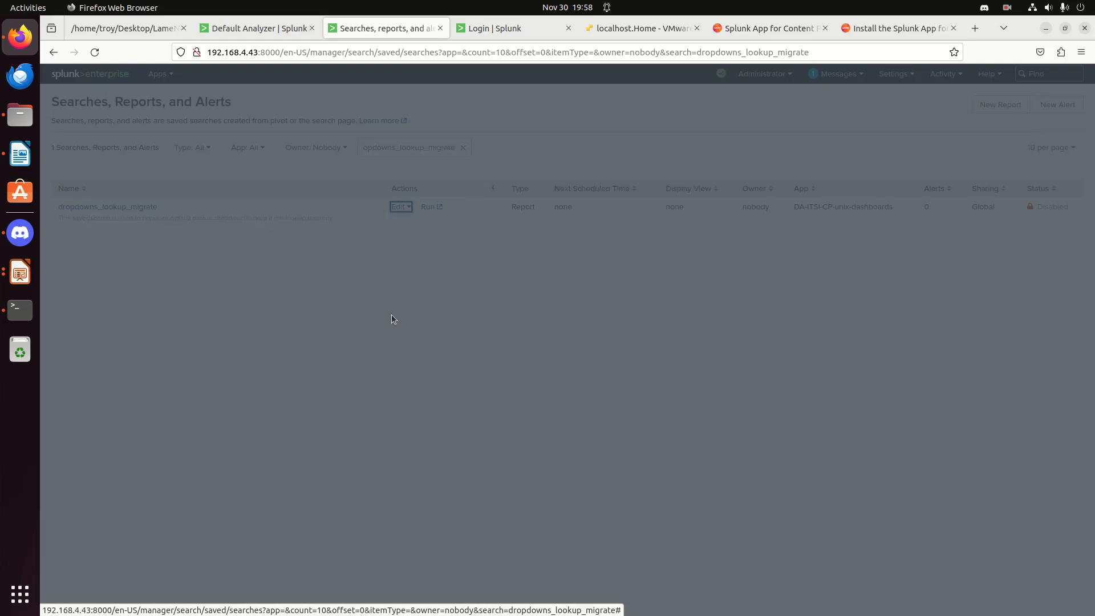
pyautogui.click(680, 183)
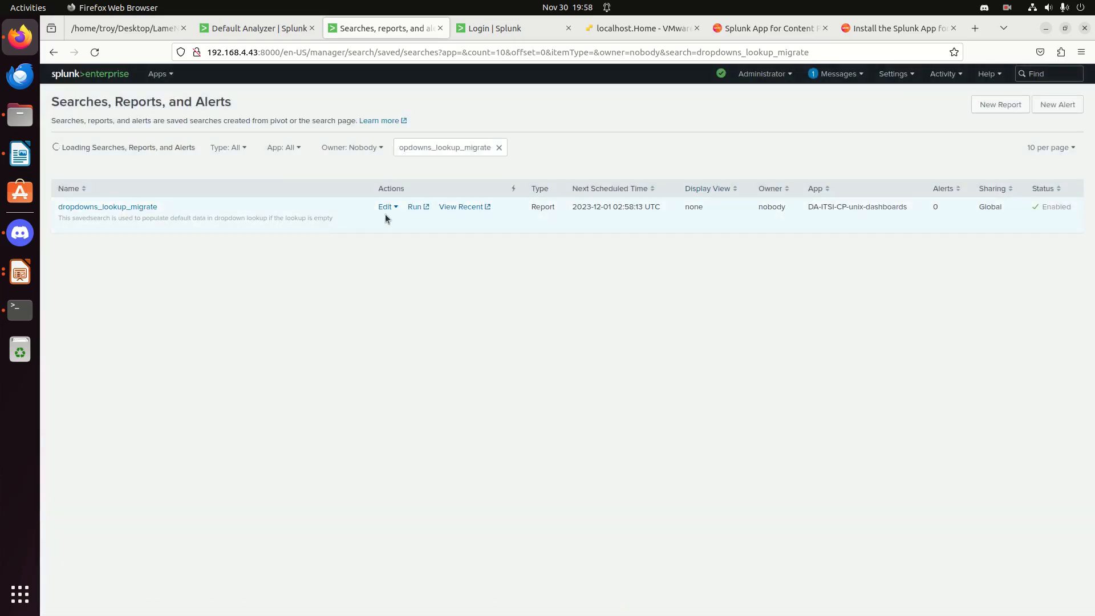
pyautogui.click(416, 208)
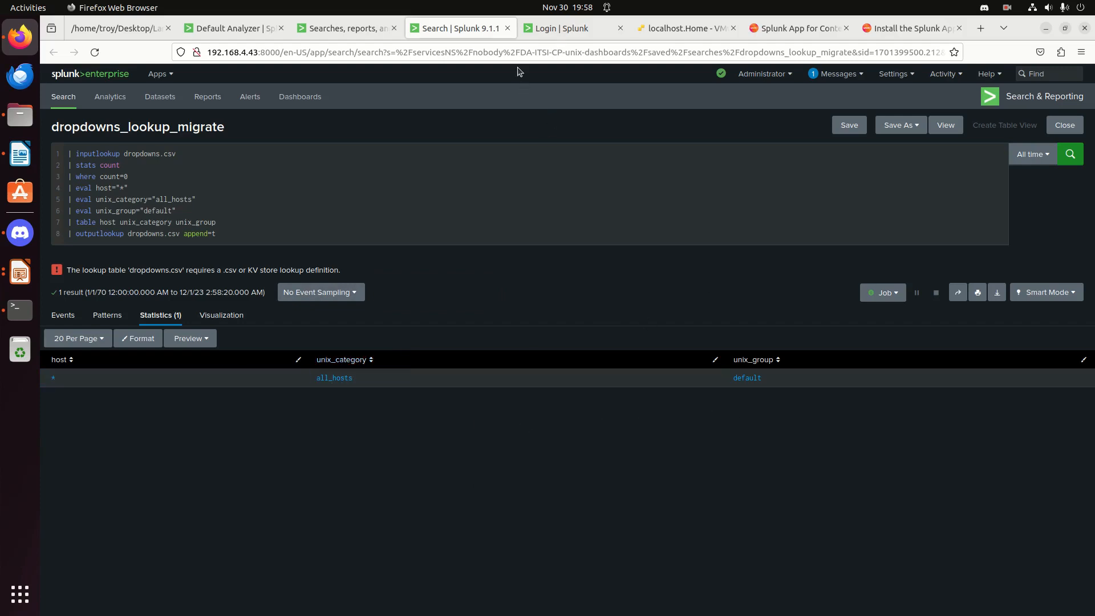
pyautogui.click(507, 28)
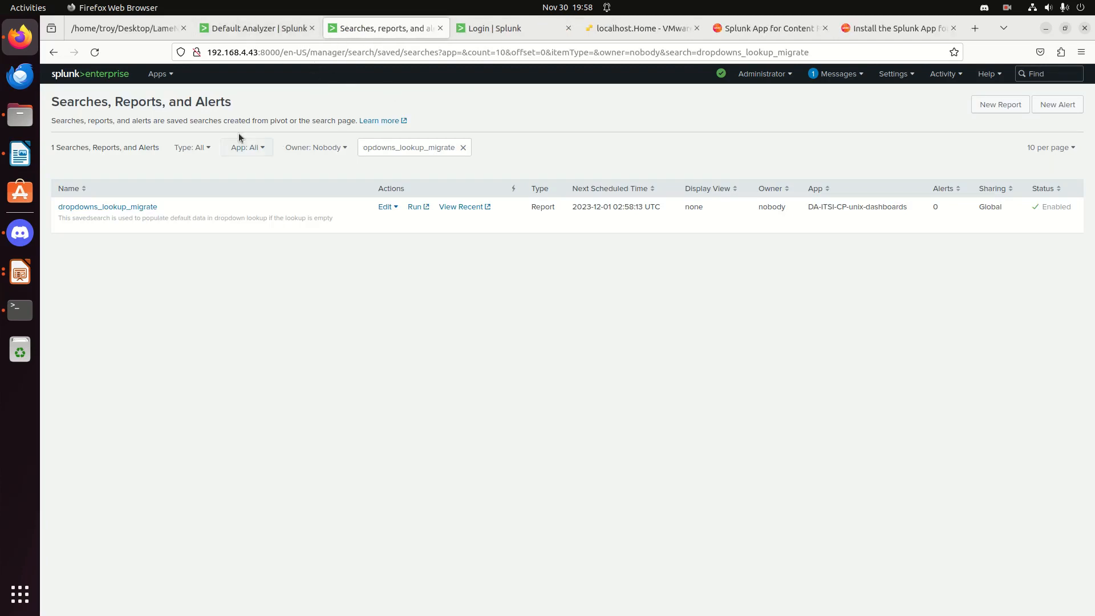
# - Close the expired Splunk login tab and open the IT Service Intelligence app from the saved searches page
pyautogui.click(484, 34)
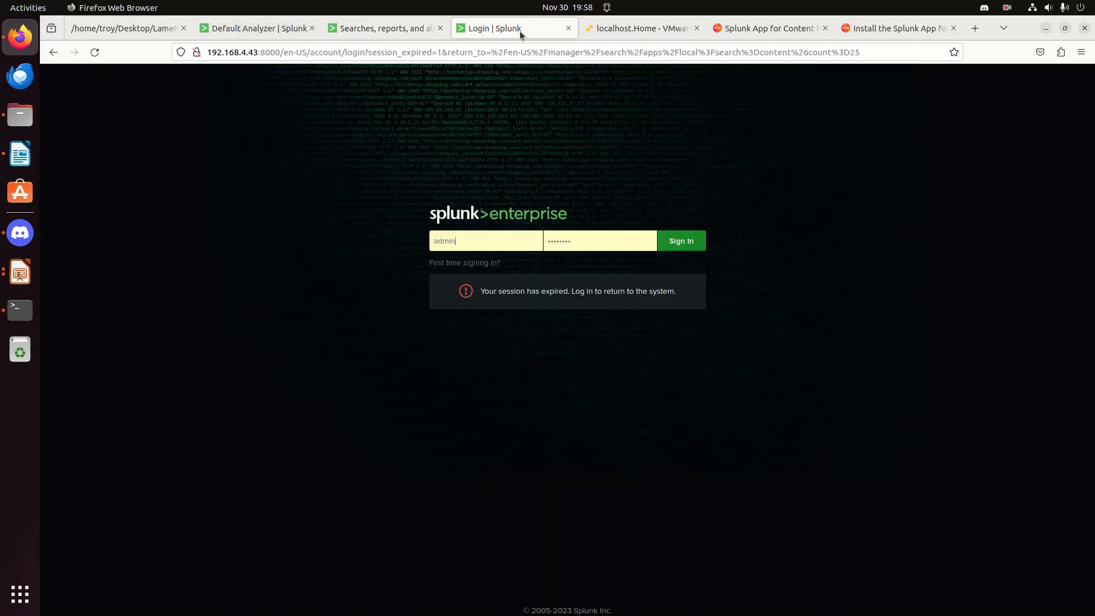
pyautogui.click(568, 30)
pyautogui.click(401, 35)
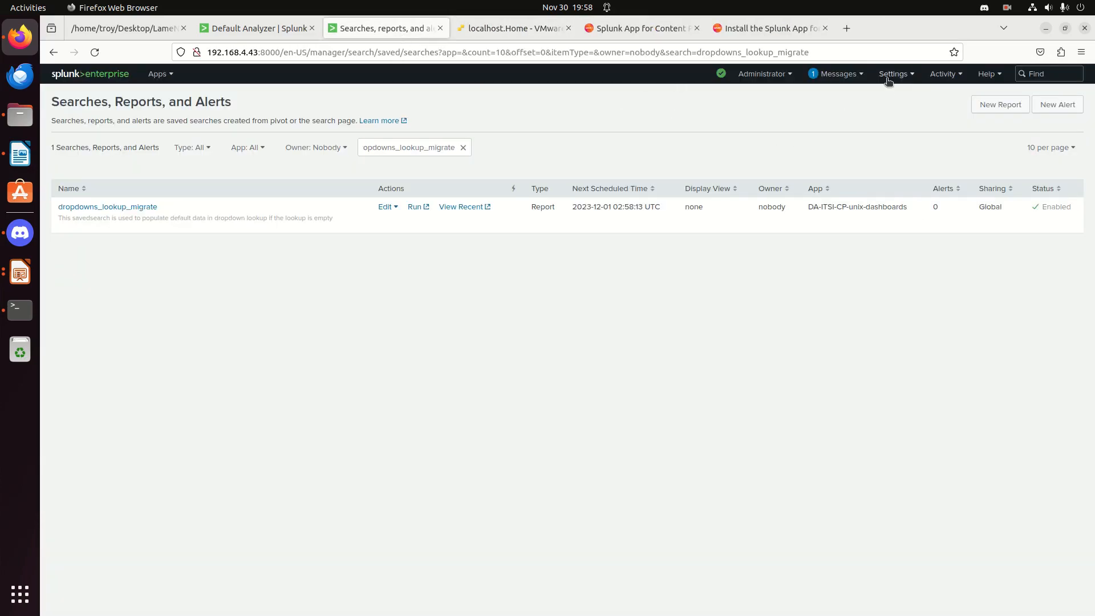
pyautogui.click(157, 74)
pyautogui.click(159, 120)
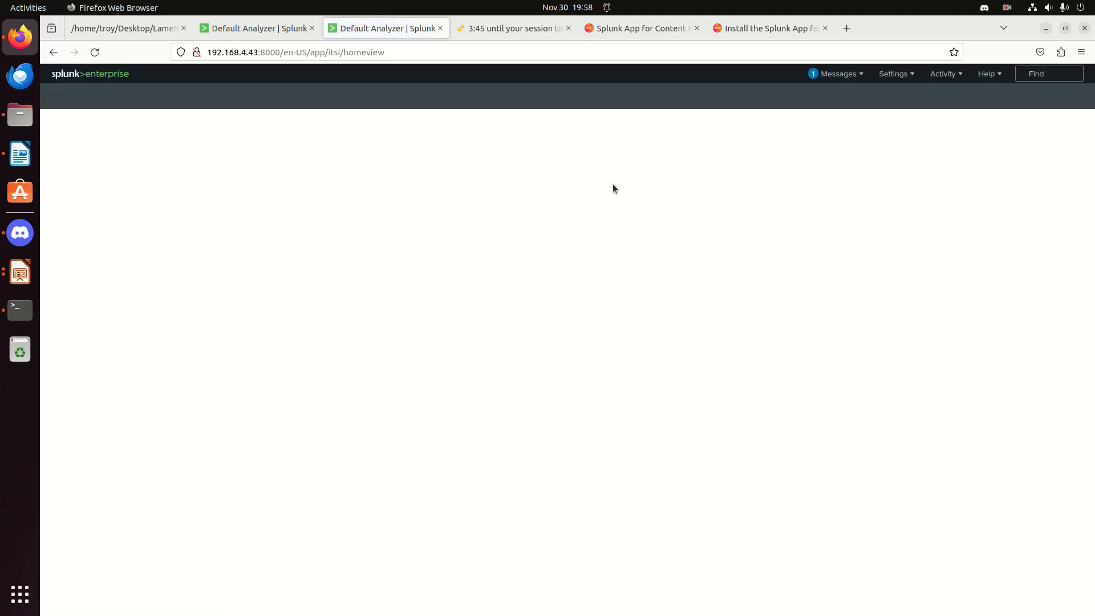
# - Open ITSI's Data Integrations page, look over the Getting data in integrations, and browse the content packs in the Content Library
pyautogui.click(556, 103)
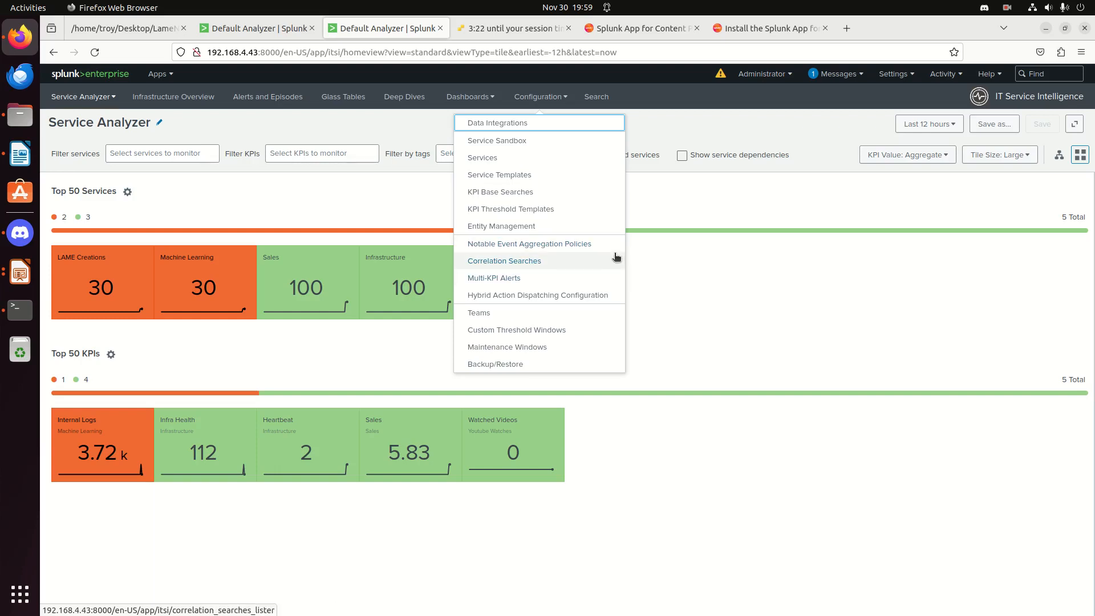
pyautogui.click(491, 126)
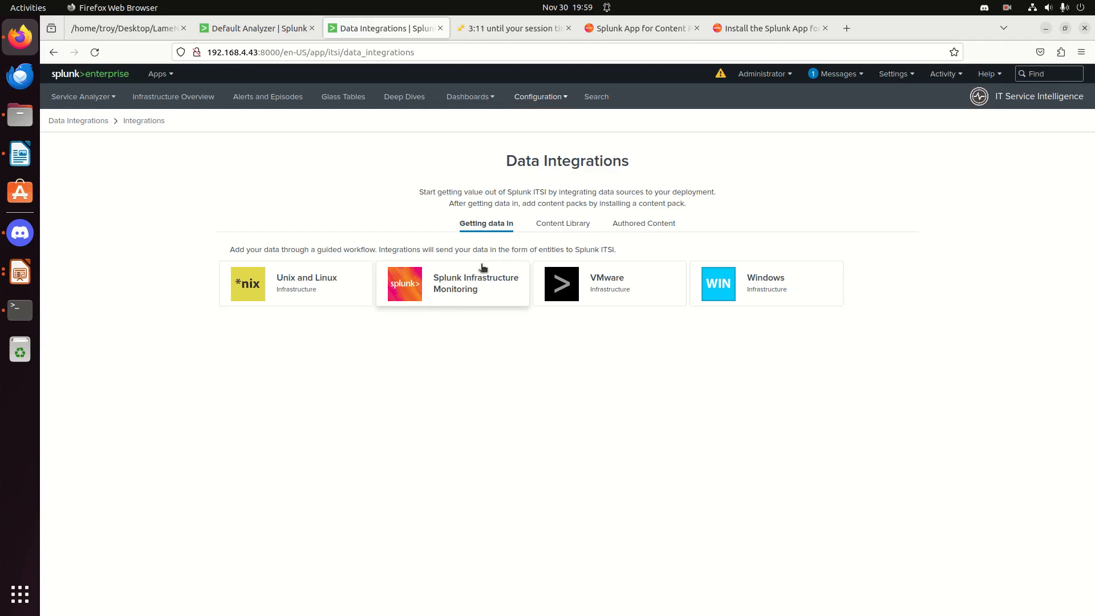
pyautogui.click(577, 227)
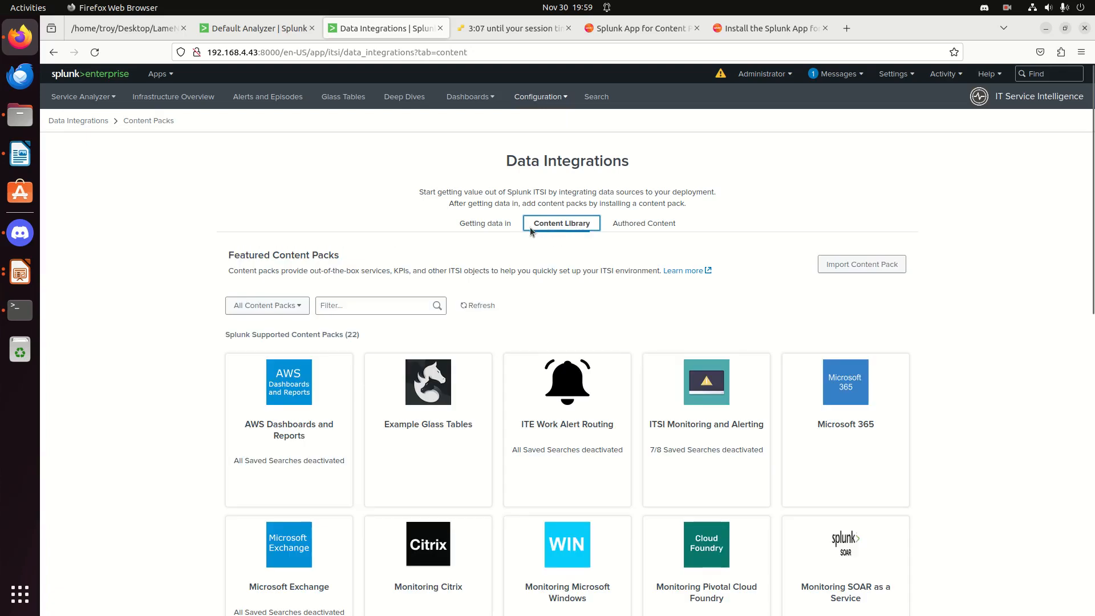
pyautogui.click(489, 228)
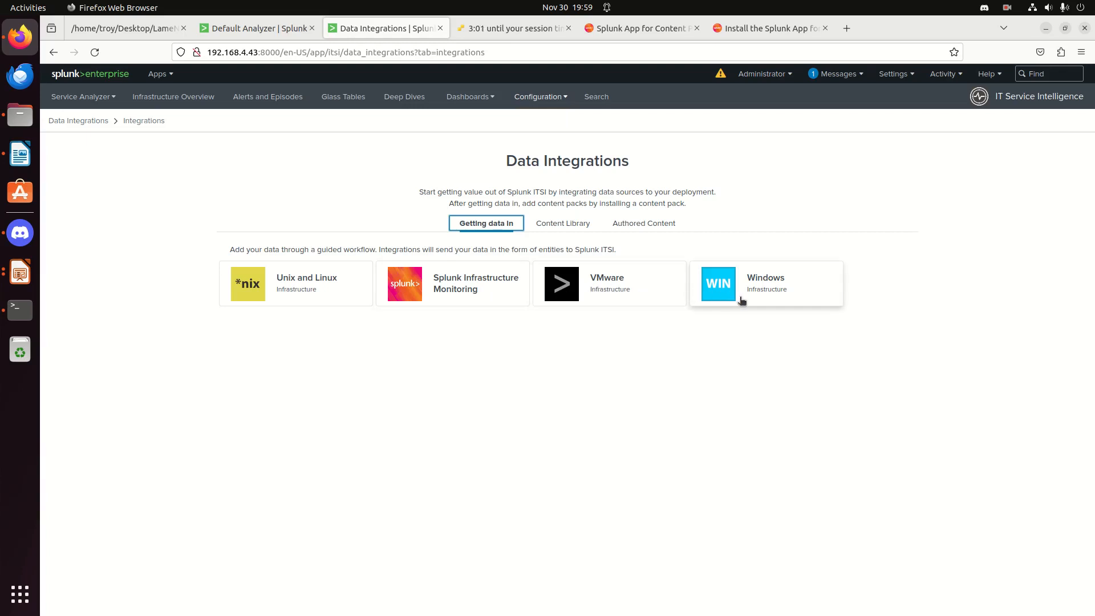
pyautogui.click(567, 231)
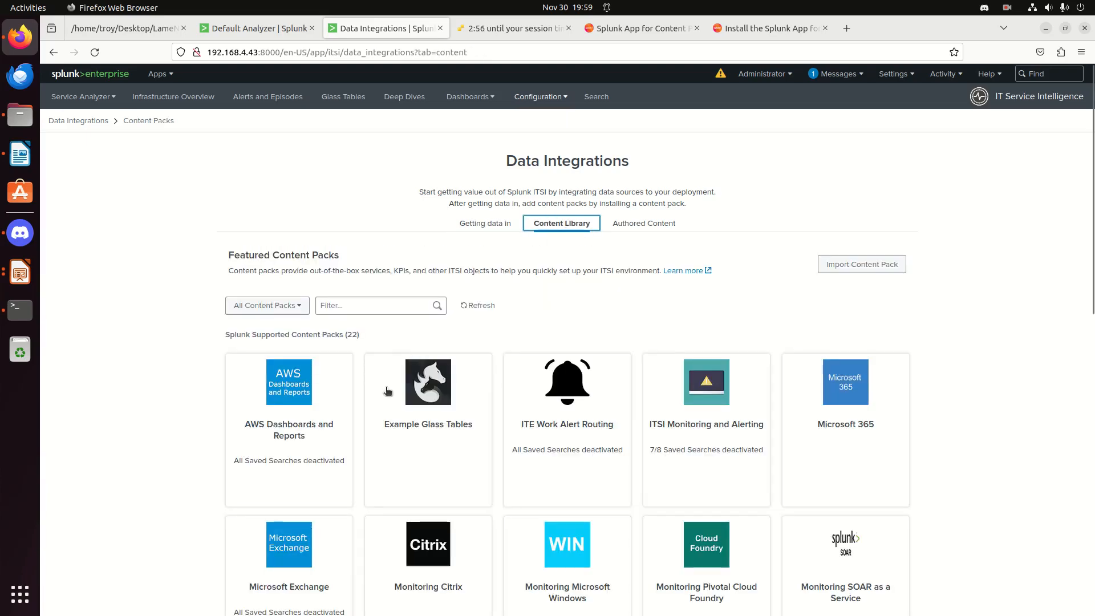
pyautogui.scroll(-5, 568, 400)
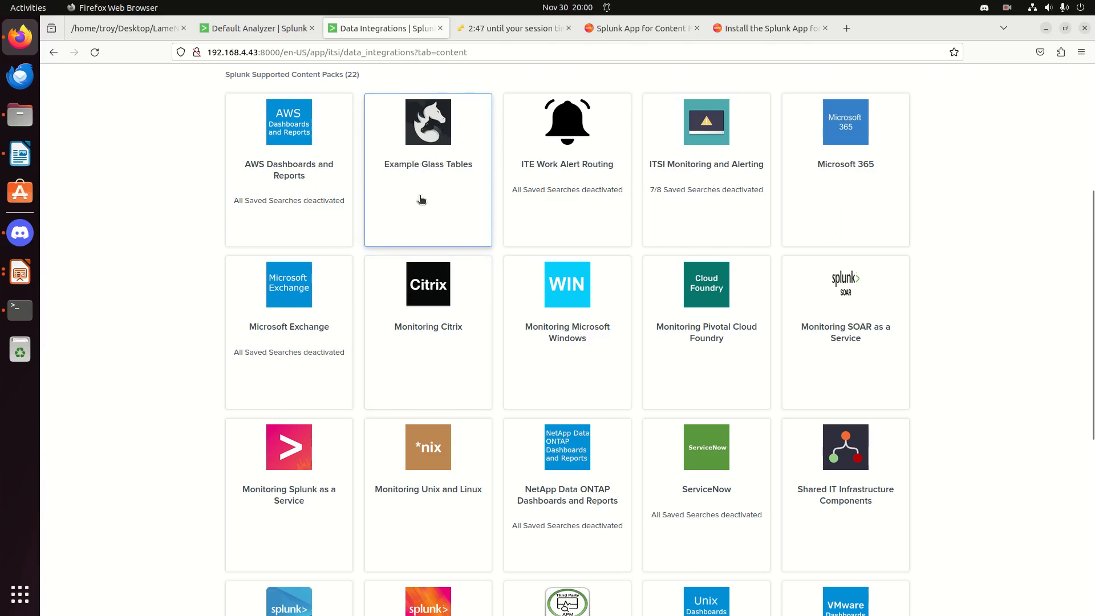
# - Open the Monitoring Splunk as a Service content pack and review its included KPI base searches, service templates and services
pyautogui.click(291, 471)
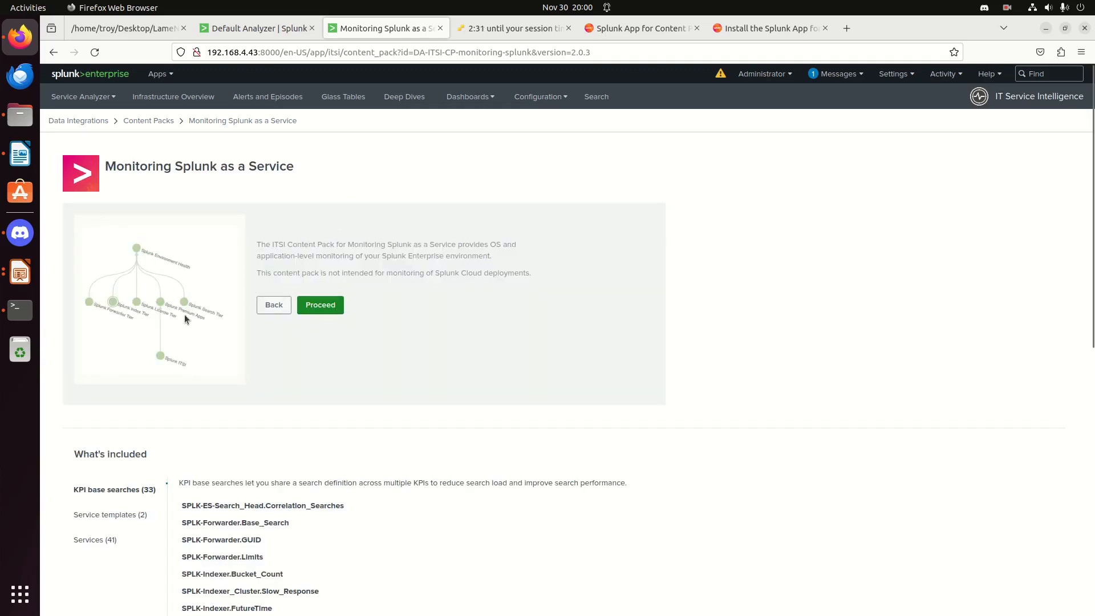
pyautogui.scroll(-5, 203, 454)
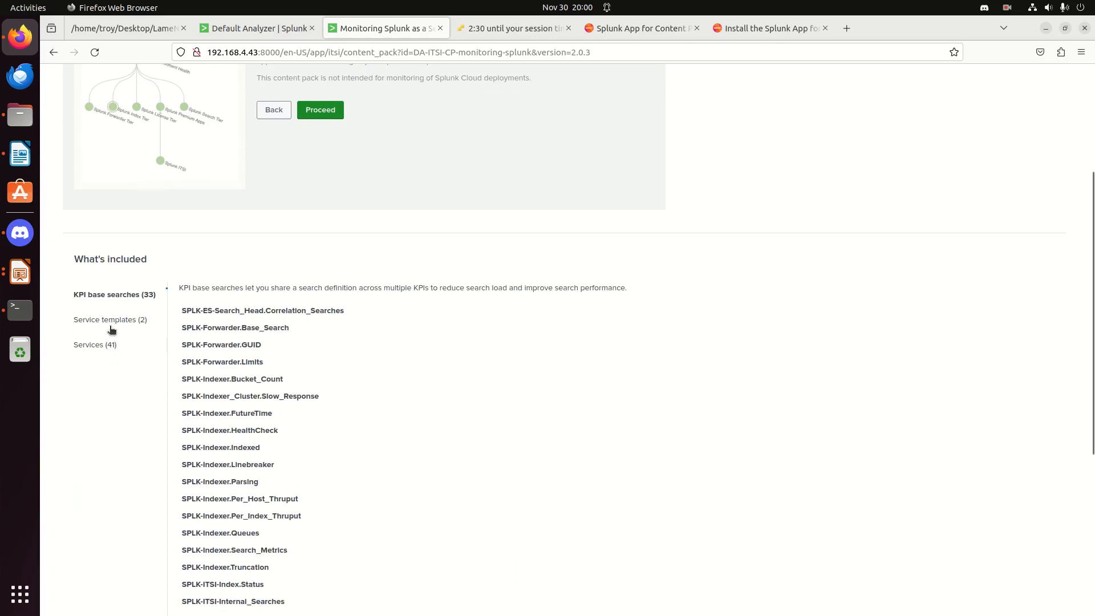
pyautogui.click(111, 320)
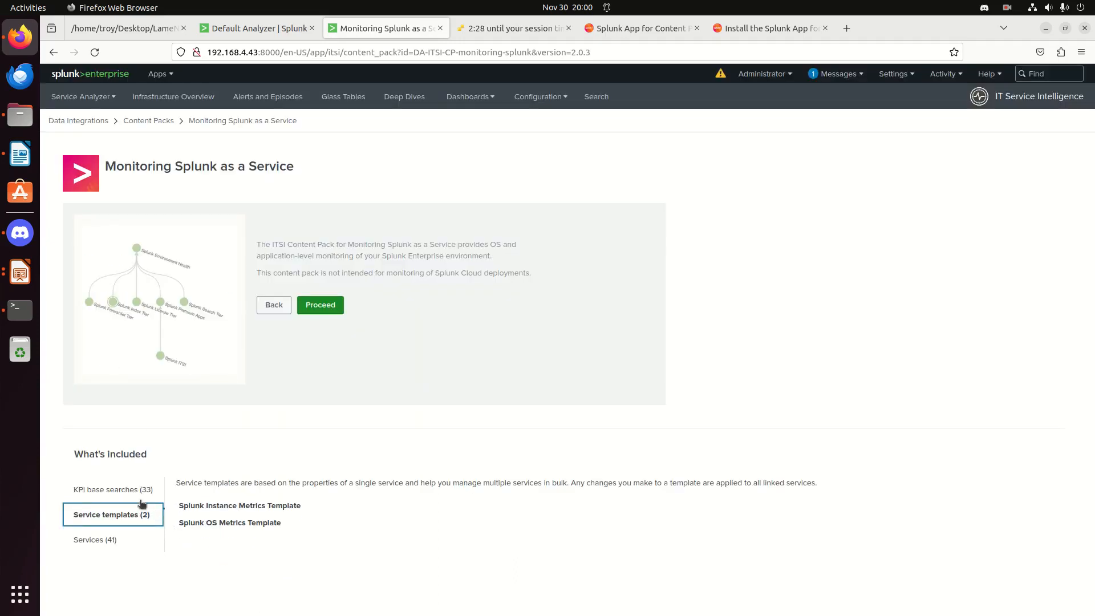
pyautogui.click(105, 545)
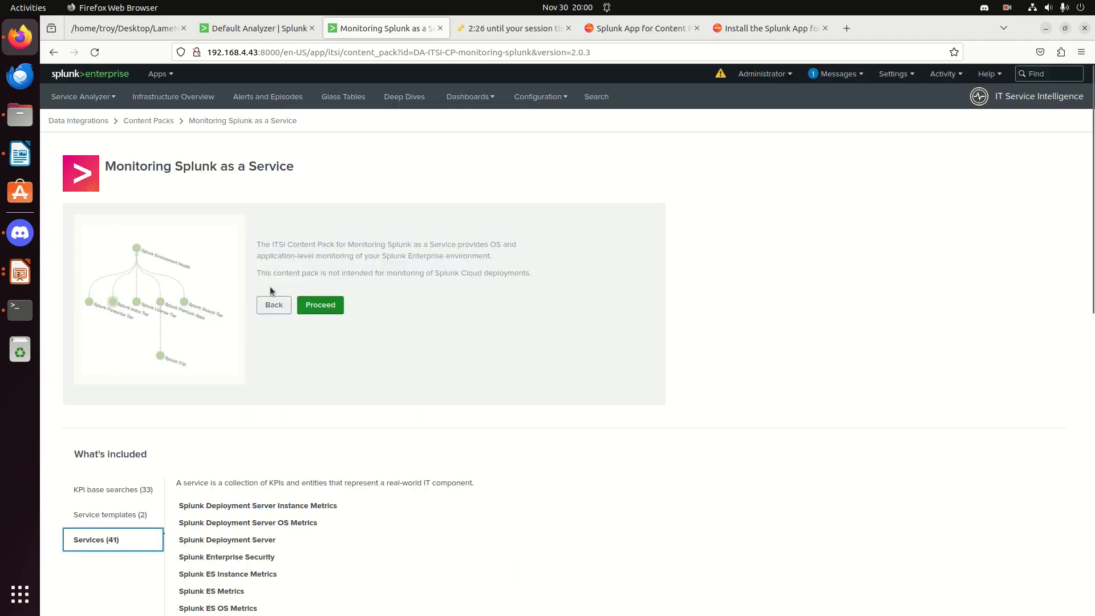
pyautogui.scroll(-10, 514, 502)
pyautogui.scroll(9, 513, 488)
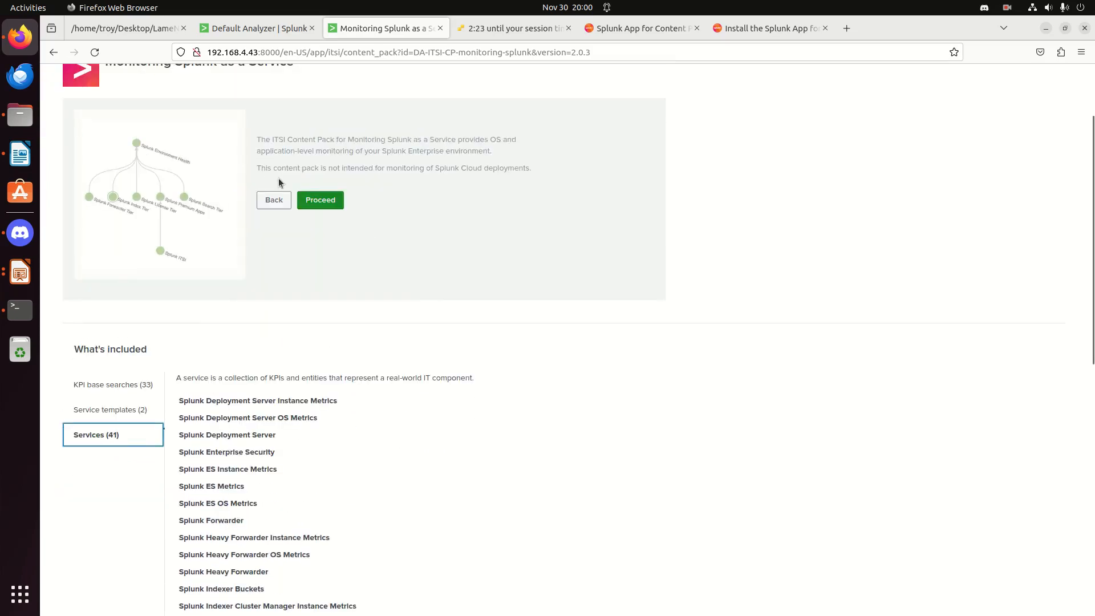
# - Proceed to the Monitoring Splunk as a Service installation page and review its object selection, conflict rule, import, prefix and backfill options
pyautogui.click(328, 206)
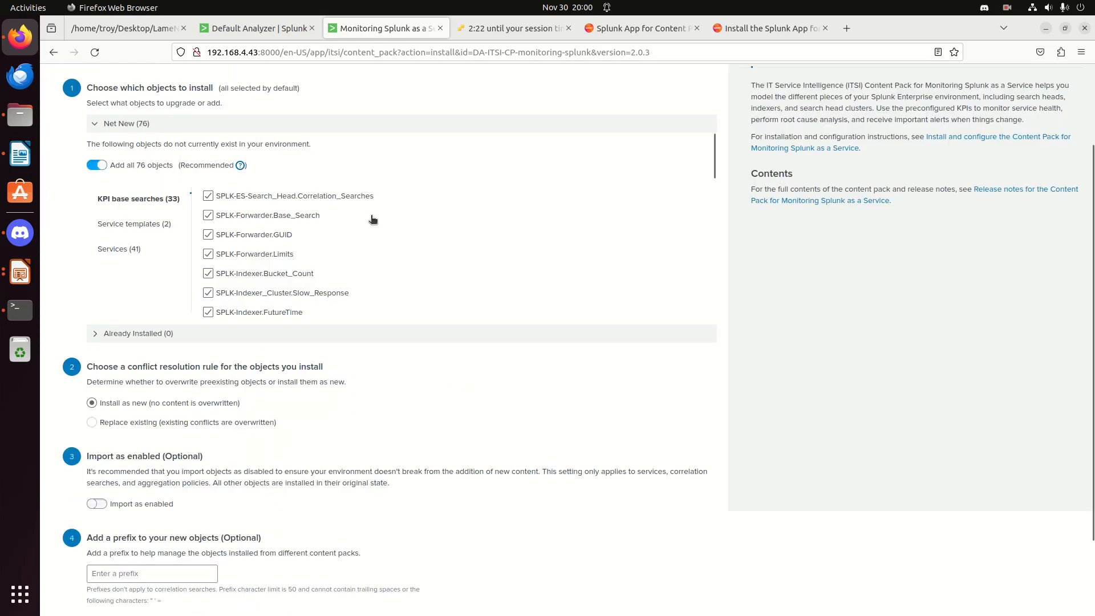
pyautogui.scroll(3, 260, 177)
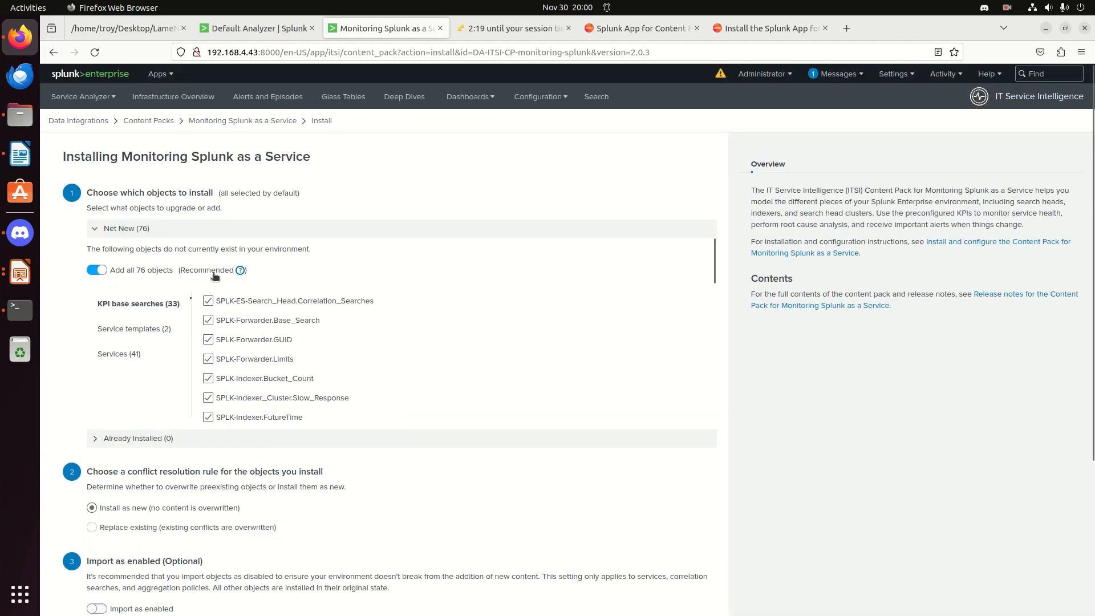
pyautogui.scroll(-2, 217, 425)
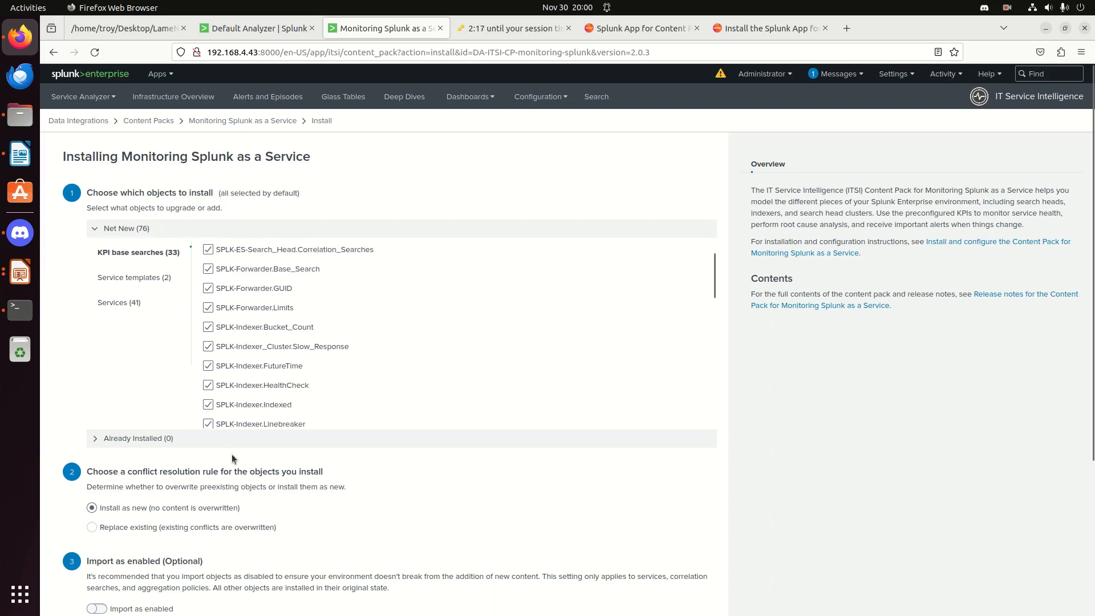
pyautogui.scroll(-2, 328, 494)
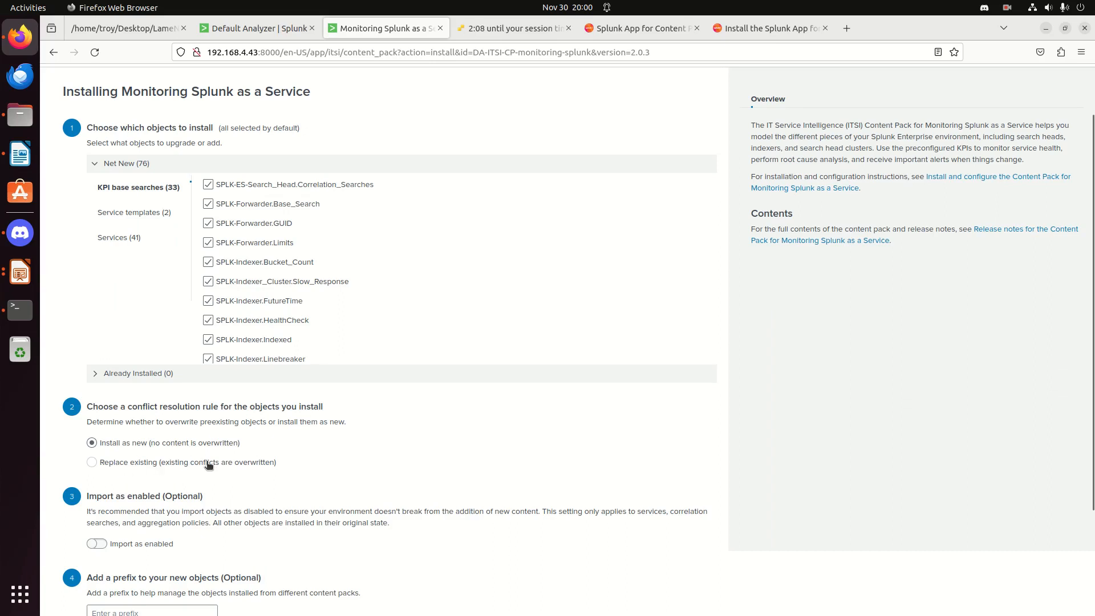
pyautogui.scroll(-3, 452, 436)
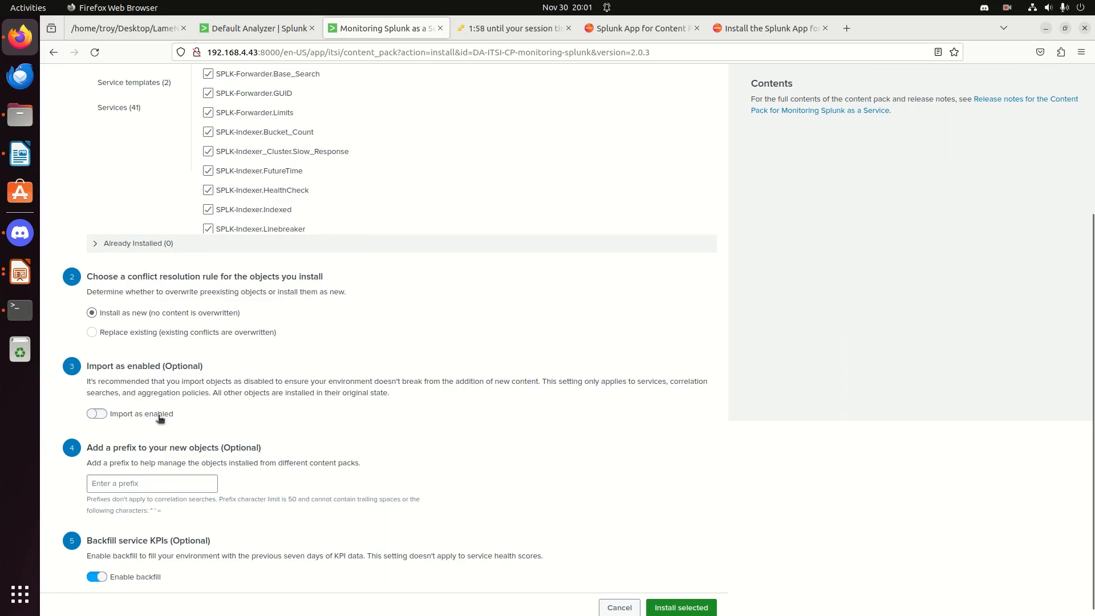
pyautogui.scroll(-1, 160, 419)
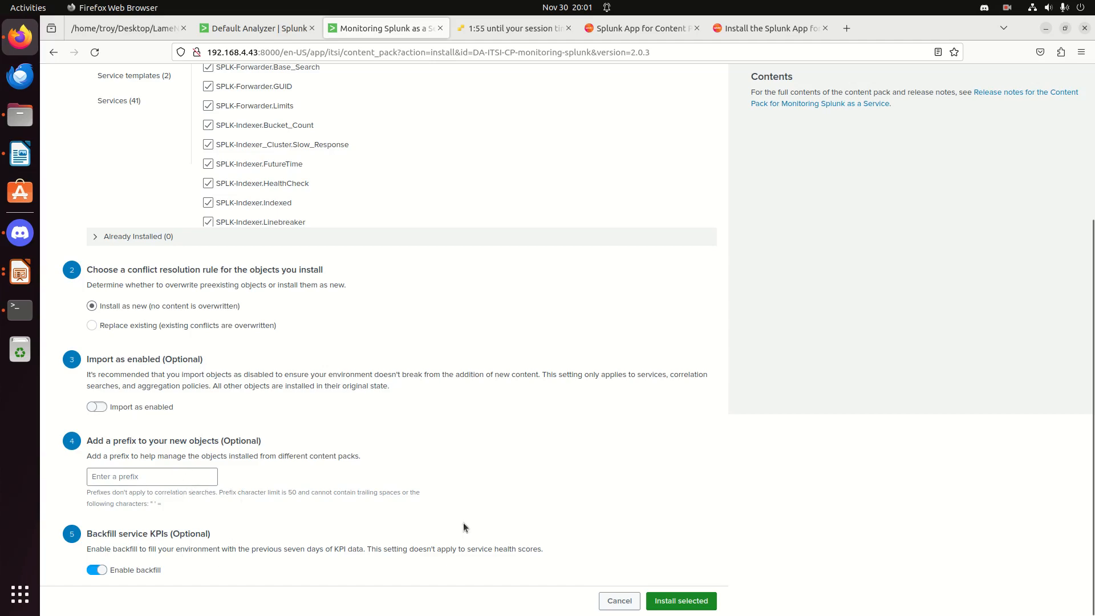
pyautogui.scroll(10, 705, 412)
pyautogui.scroll(-10, 855, 428)
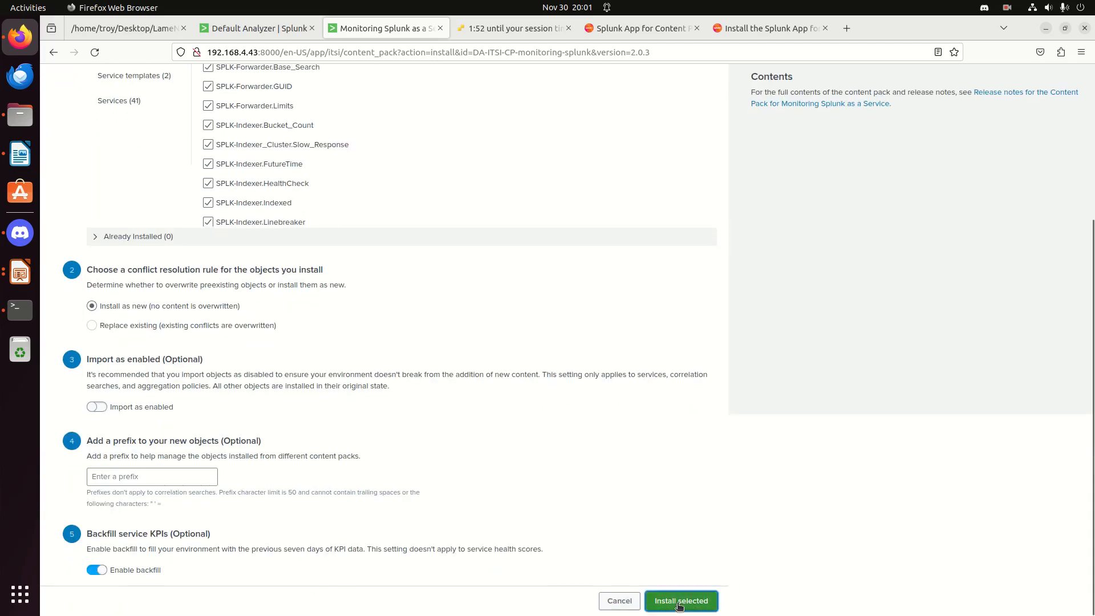
# - Install all 76 selected content pack objects as new with backfill enabled, leaving them imported as disabled, without creating another backup
pyautogui.click(684, 601)
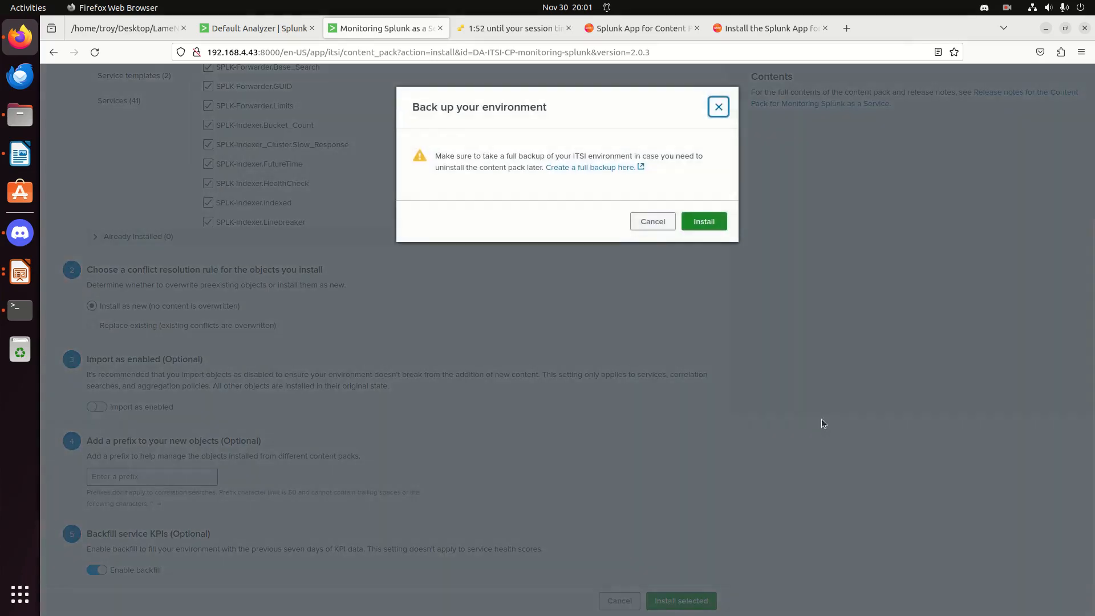
pyautogui.click(690, 216)
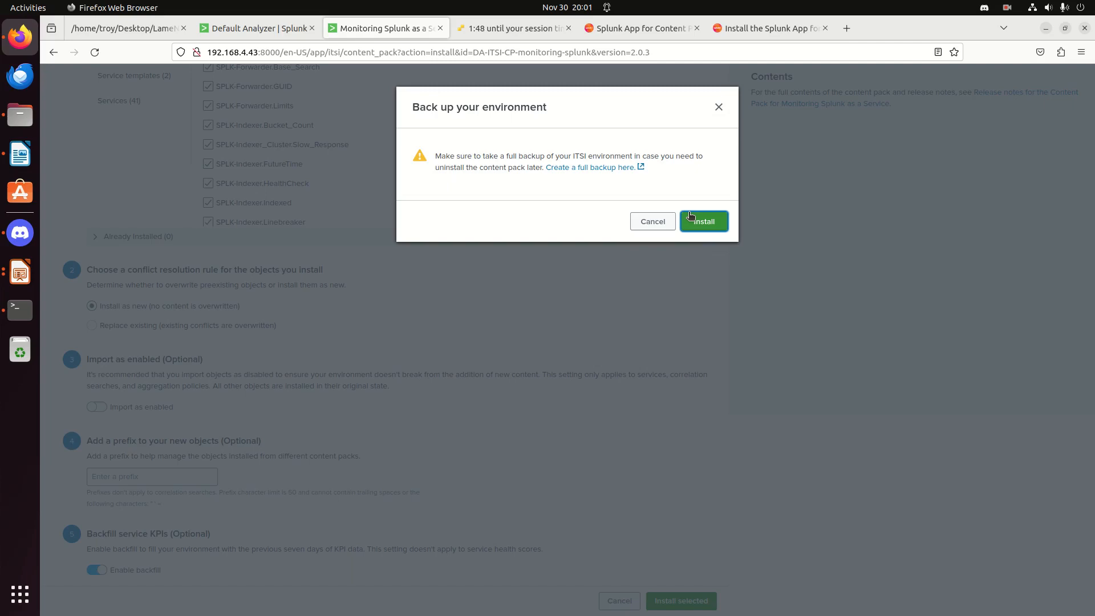
pyautogui.click(695, 219)
pyautogui.click(696, 222)
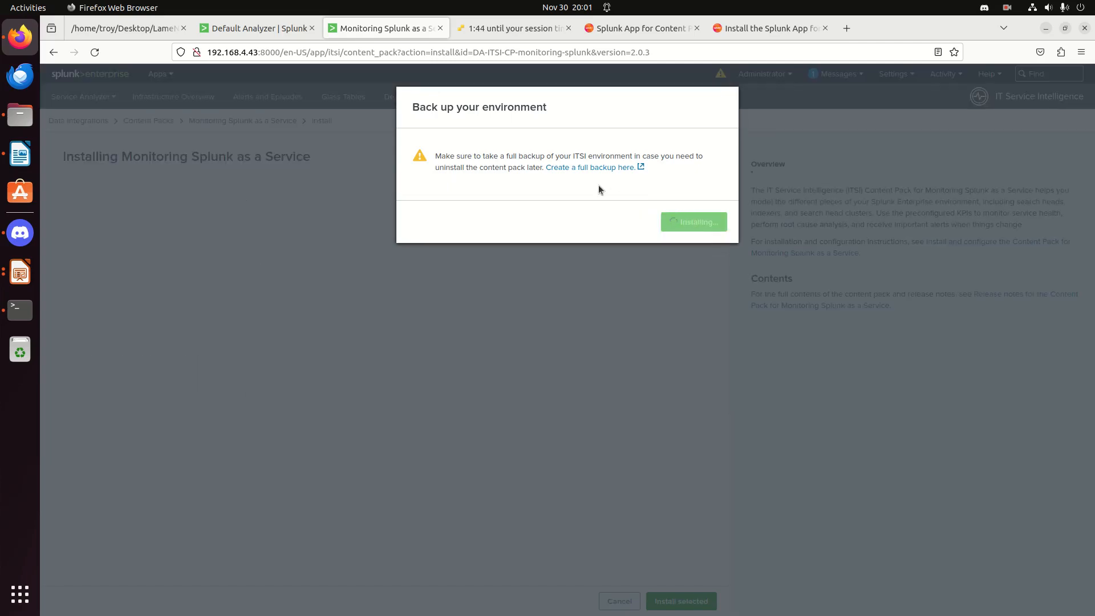
# - Open ITSI's Backup/Restore Jobs page from the Default Analyzer tab, look at the Create Restore Job form, and cancel it
pyautogui.click(267, 29)
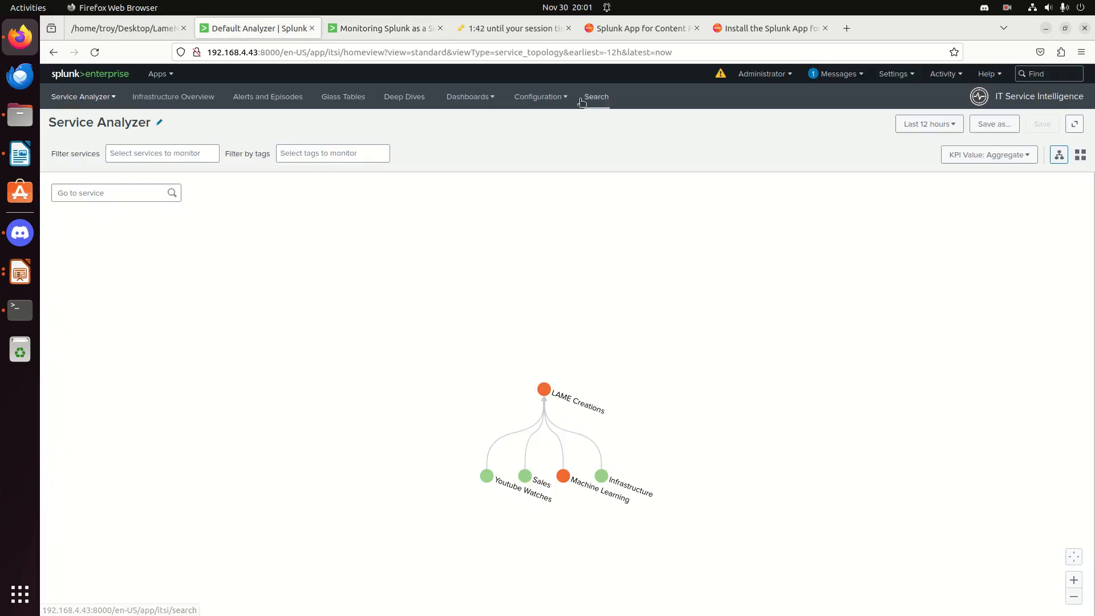
pyautogui.click(551, 97)
pyautogui.click(488, 365)
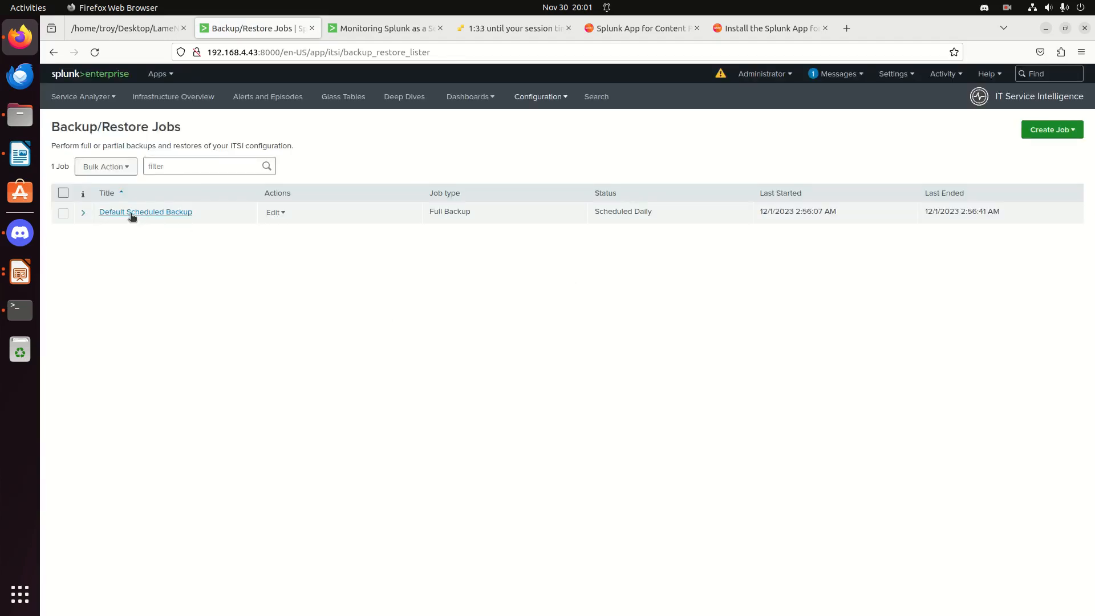
pyautogui.click(1050, 130)
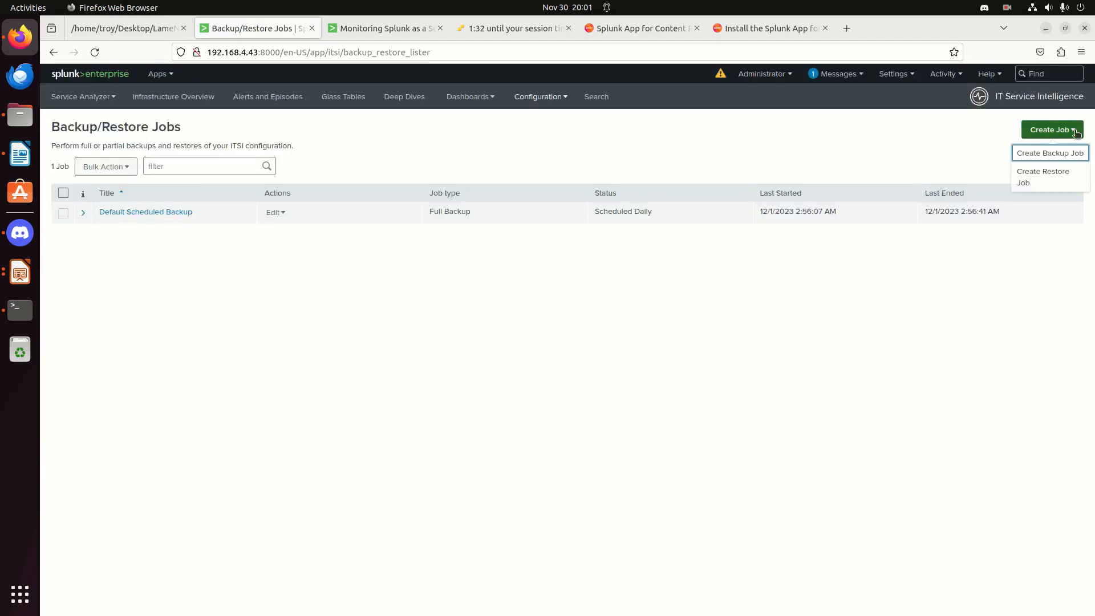
pyautogui.click(1034, 178)
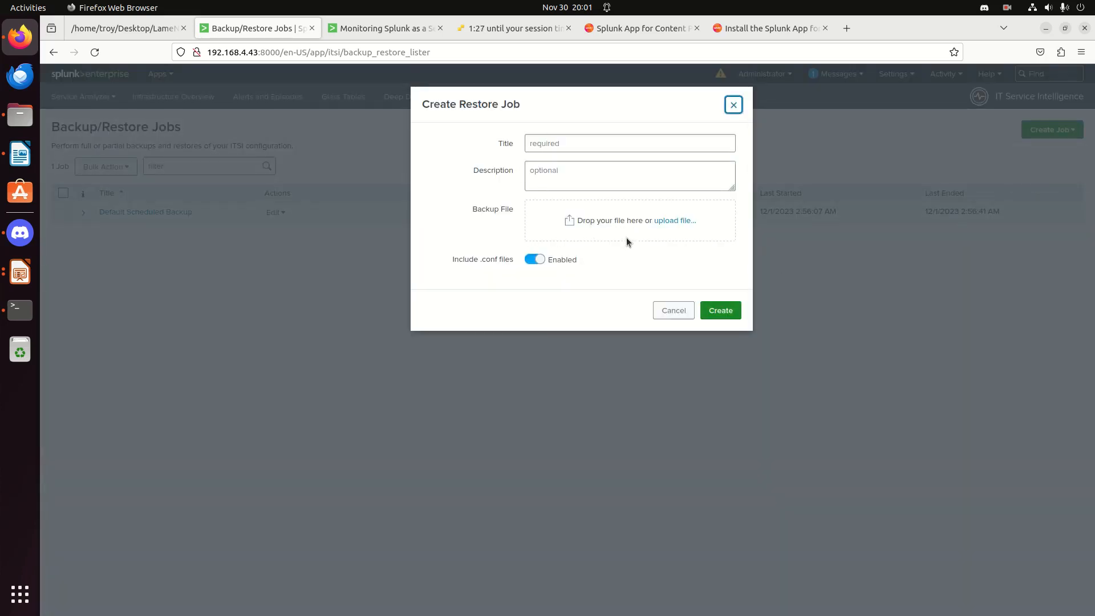
pyautogui.click(677, 308)
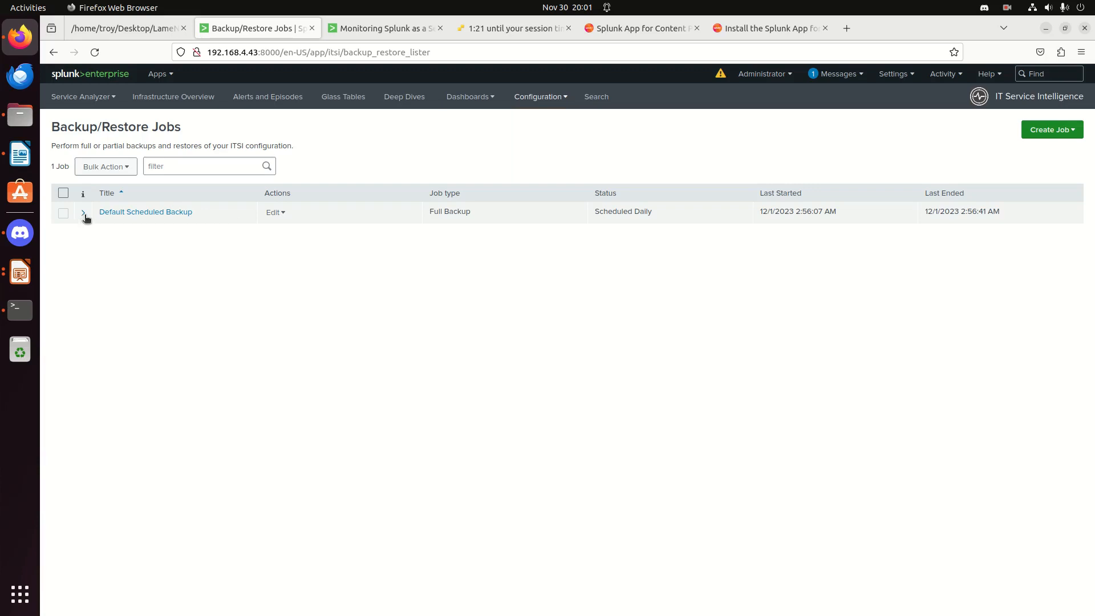
# - Check the Default Scheduled Backup's actions and its backup download selection, and cancel without downloading
pyautogui.click(282, 213)
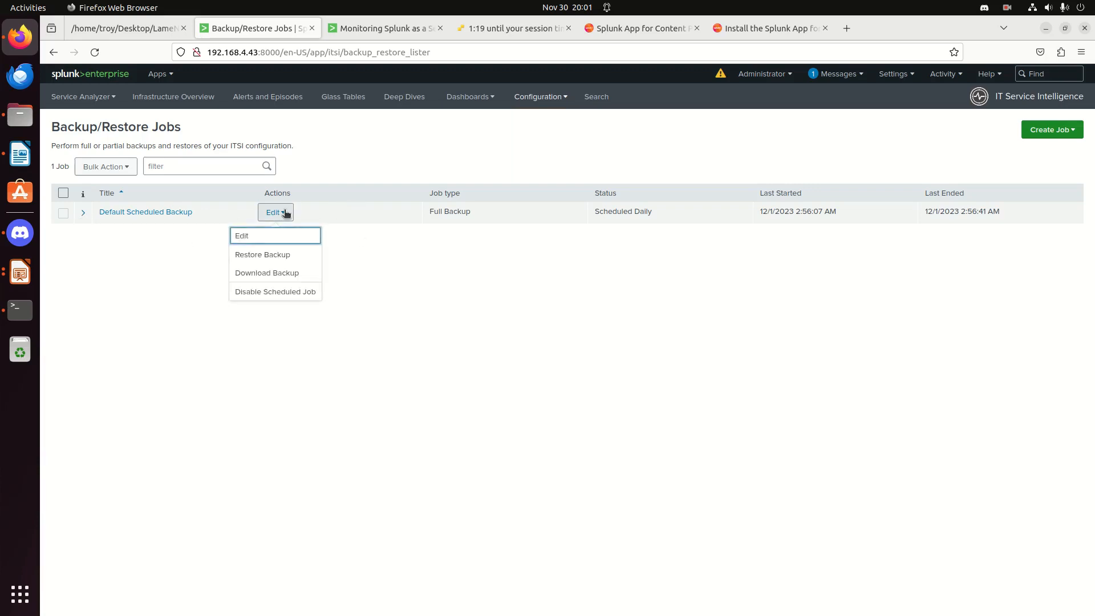
pyautogui.click(302, 280)
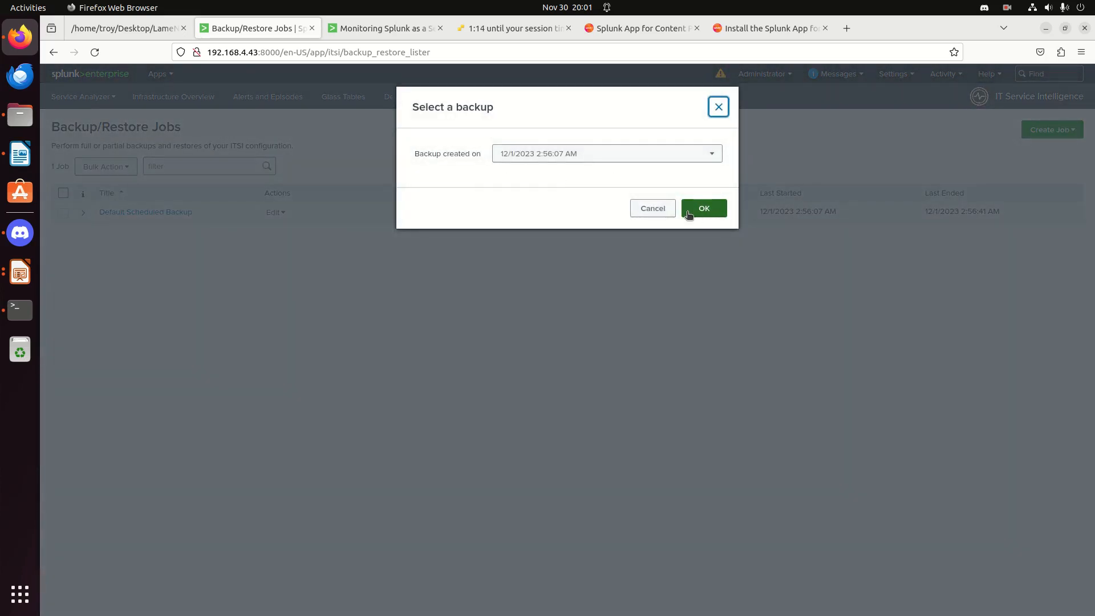
pyautogui.click(658, 211)
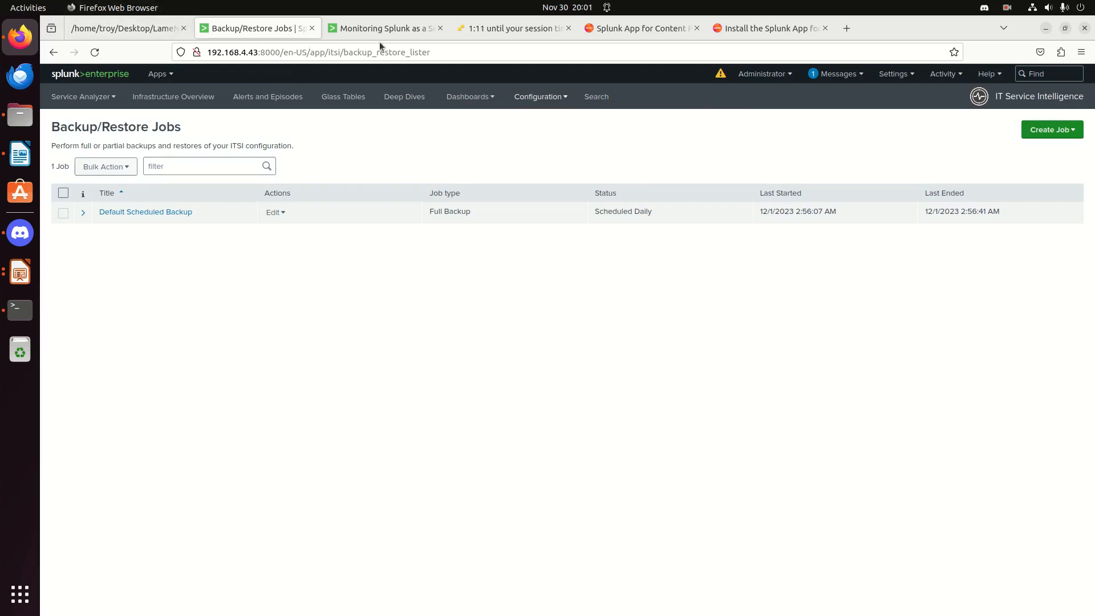
# - Return to the content pack installation tab, dismiss the installation report, and glance over the Content Library
pyautogui.click(395, 32)
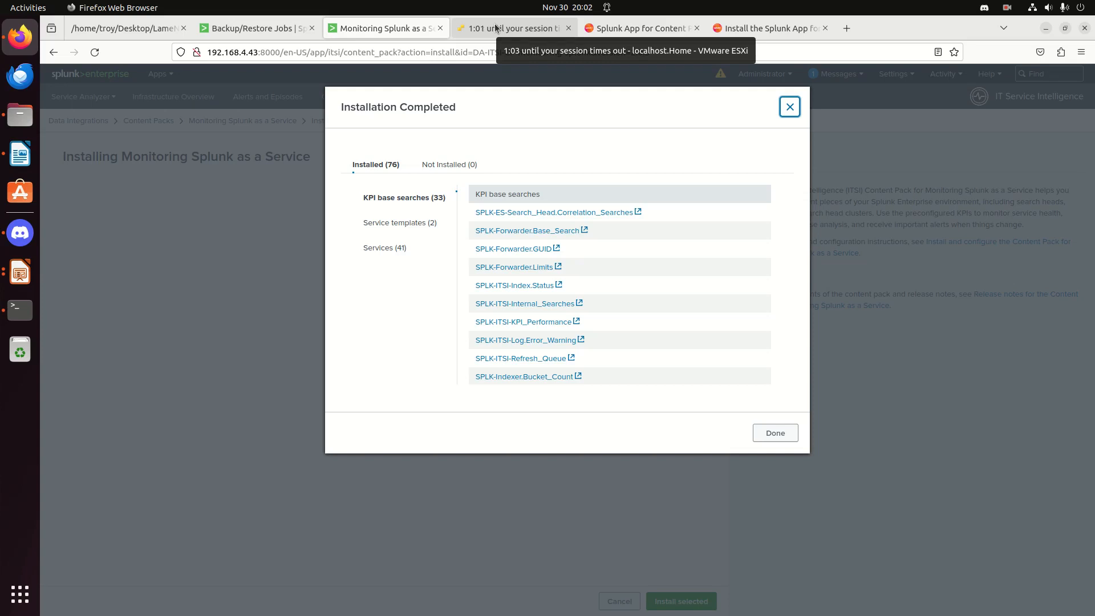
pyautogui.click(780, 431)
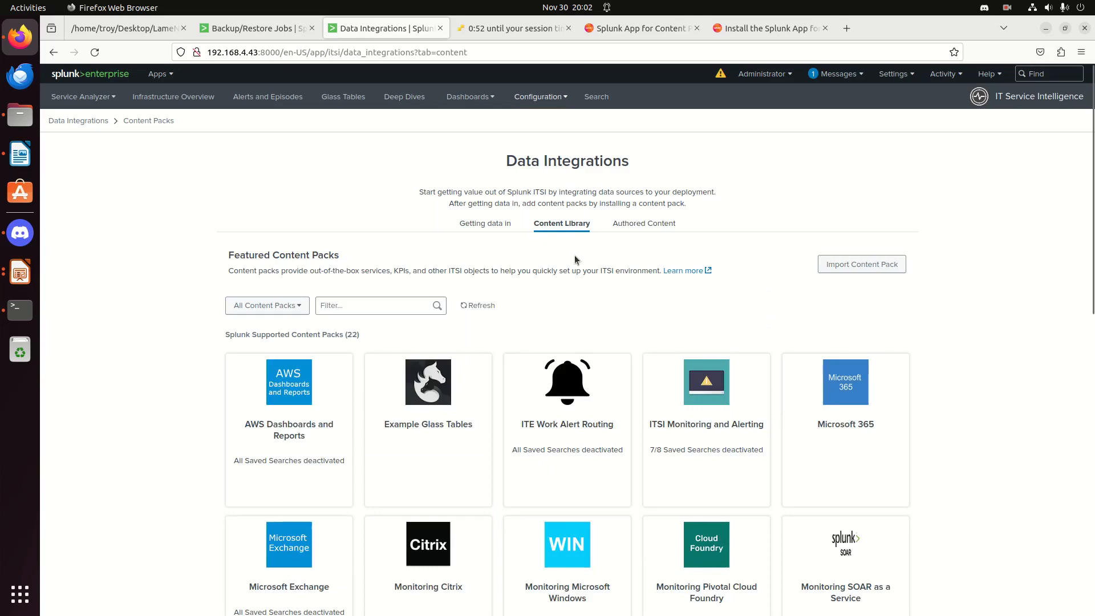
pyautogui.scroll(-2, 636, 389)
pyautogui.scroll(2, 636, 382)
# - Open ITSI's Services list and enable the top-level Splunk service
pyautogui.click(542, 99)
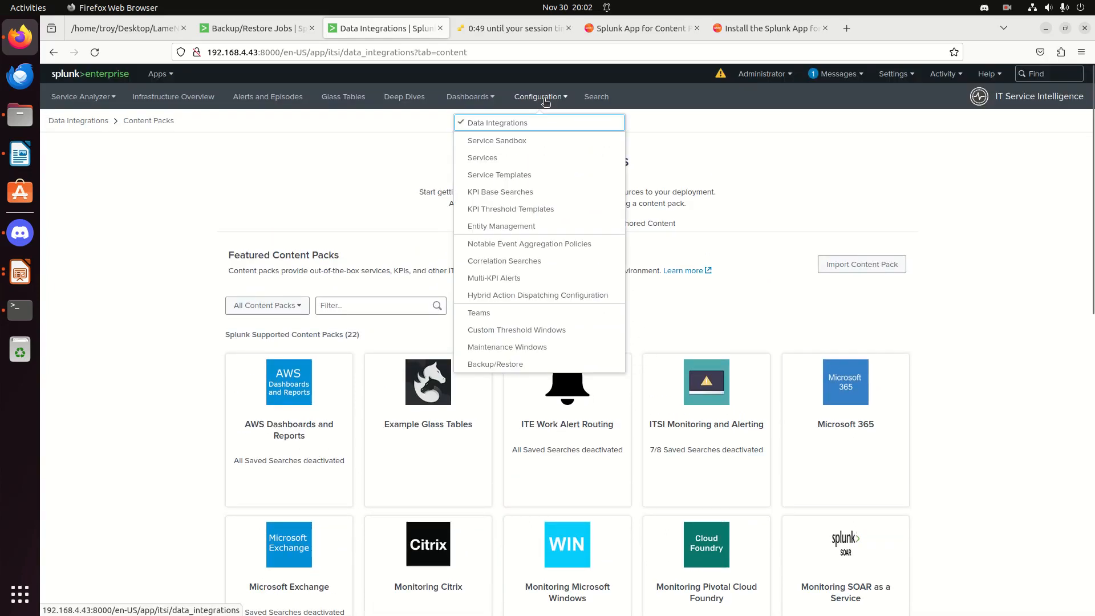
pyautogui.click(512, 158)
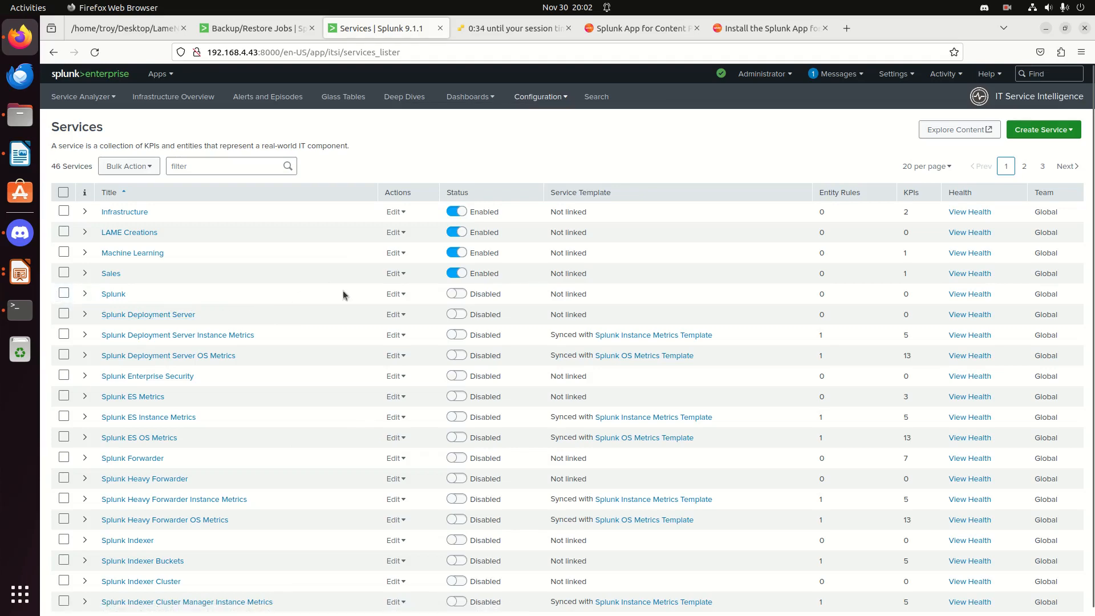
pyautogui.click(456, 294)
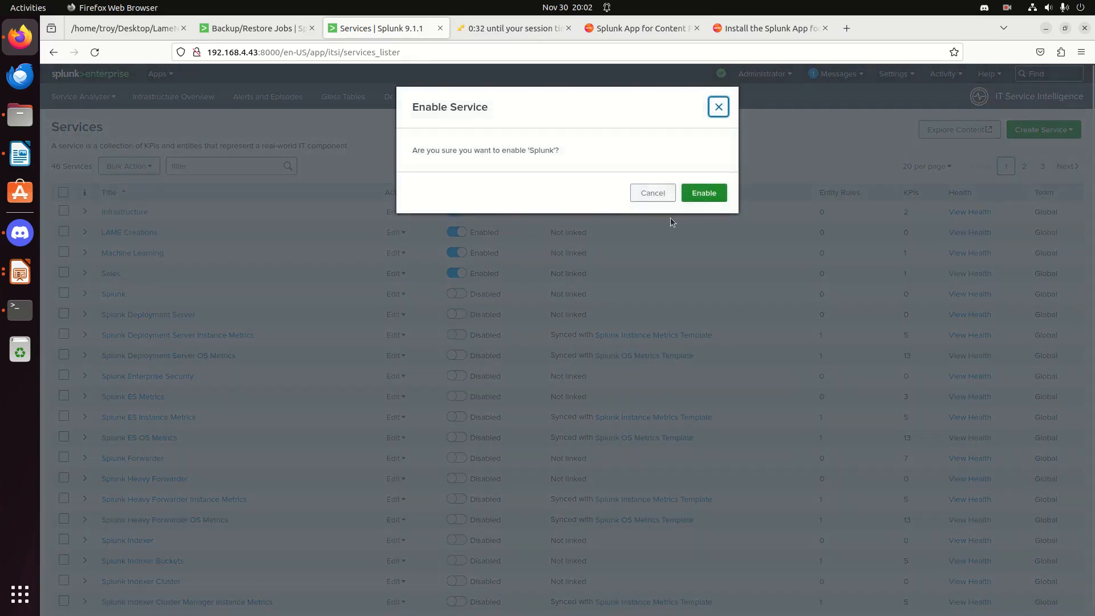
pyautogui.click(701, 192)
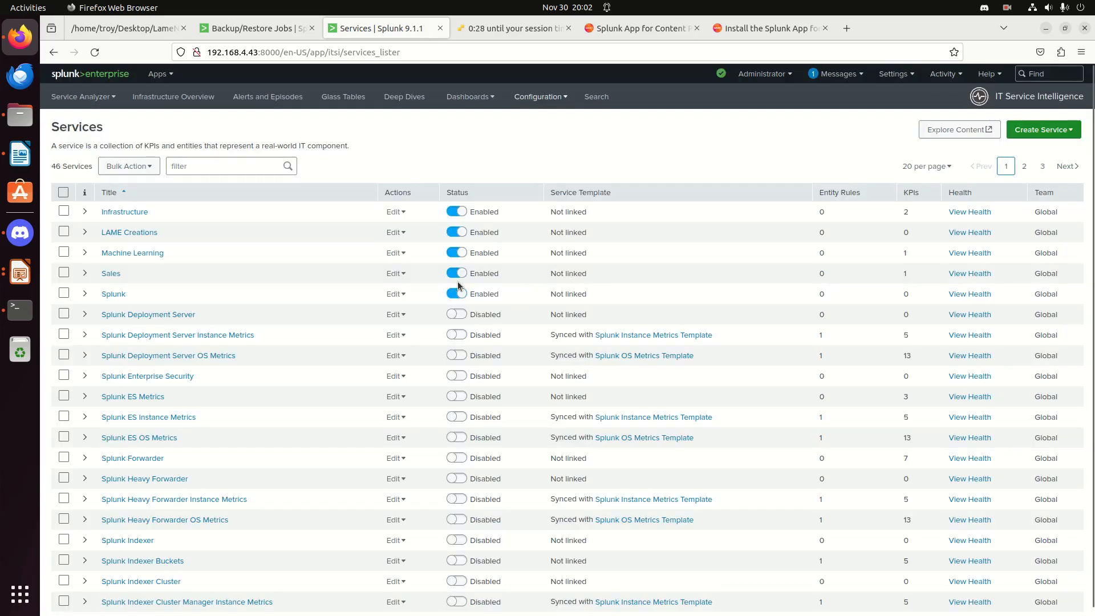
# - Open the Default Analyzer in the Backup/Restore Jobs tab and switch it to the service tree view
pyautogui.click(239, 29)
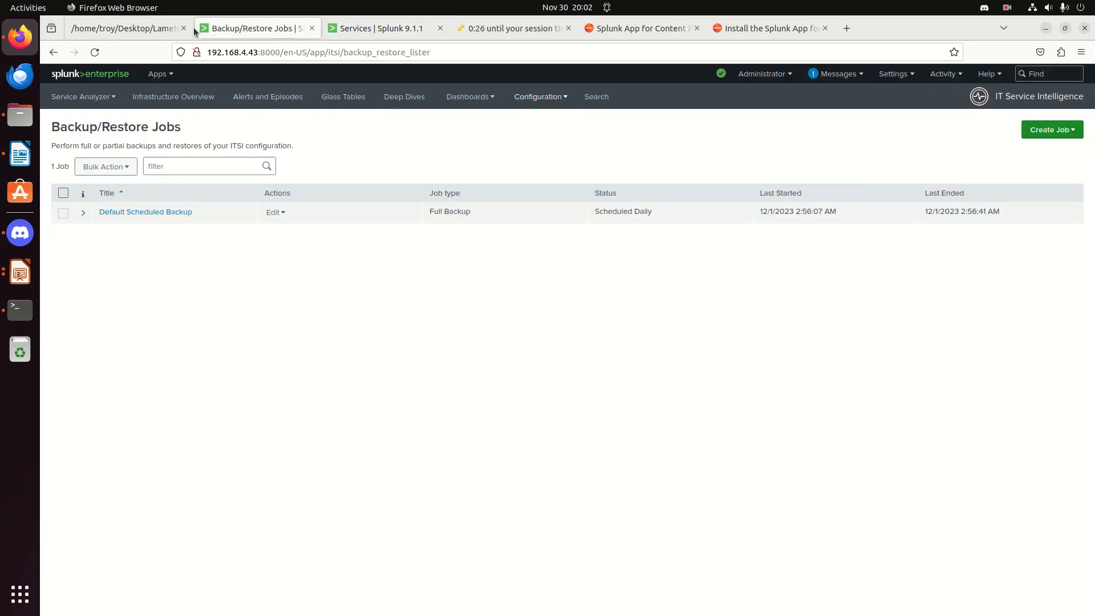
pyautogui.click(87, 100)
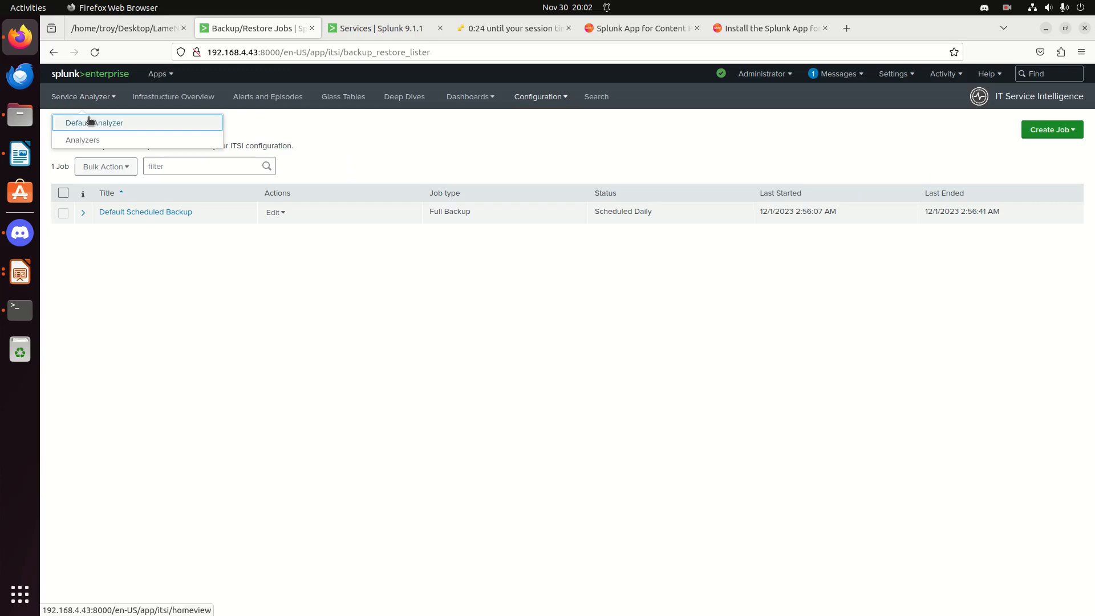
pyautogui.click(89, 121)
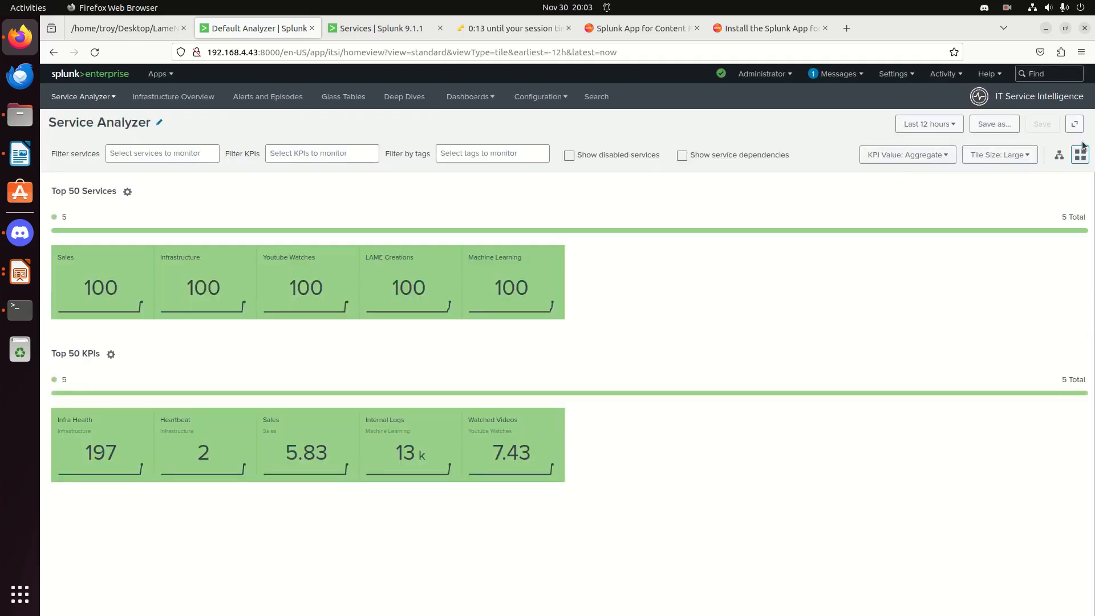
pyautogui.click(1059, 154)
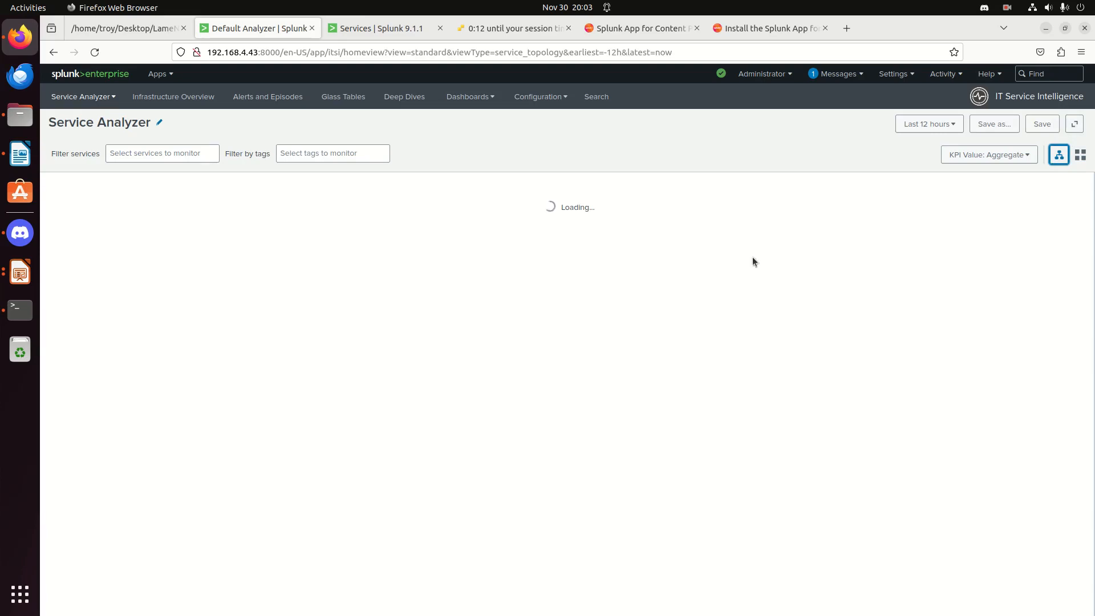
# - Examine the Splunk service tree, including its deployment server, ITSI, indexer, license, management console and search branches
pyautogui.moveTo(511, 320); pyautogui.dragTo(479, 281)
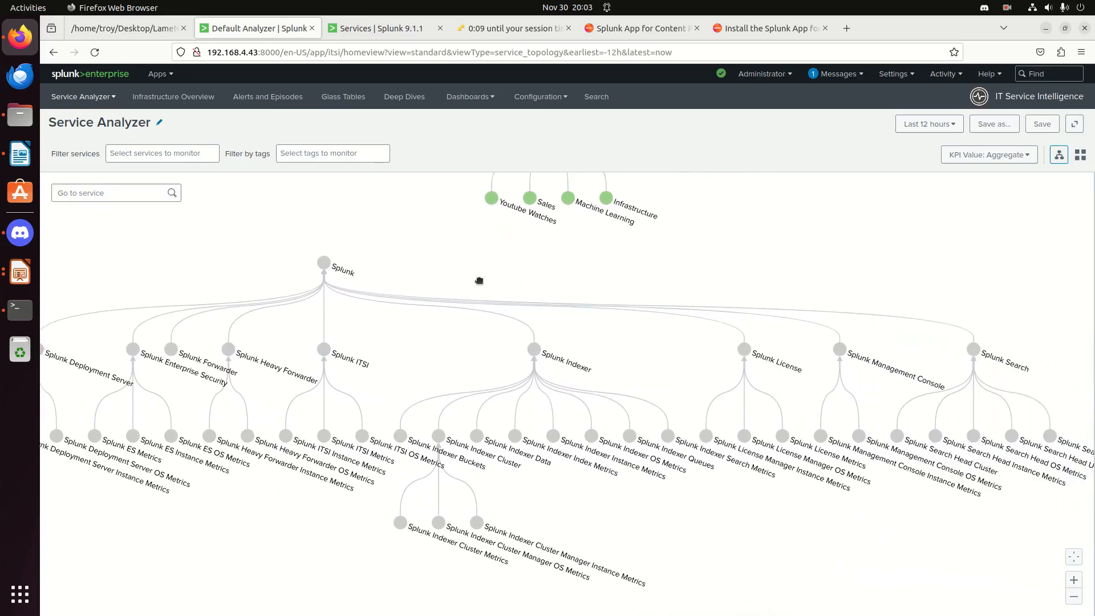
pyautogui.moveTo(909, 318); pyautogui.dragTo(903, 351)
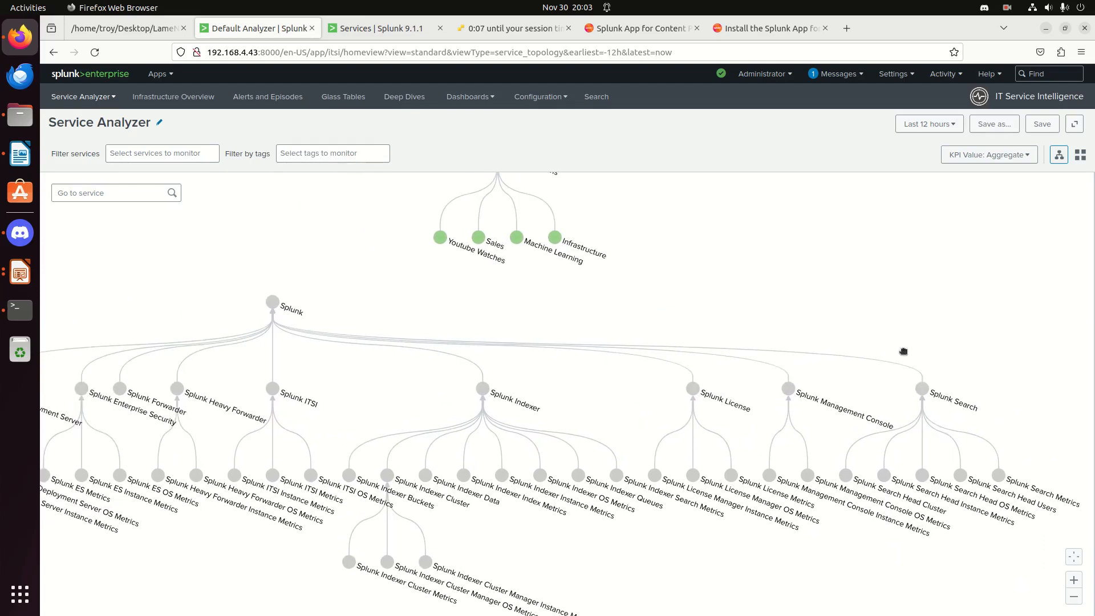
pyautogui.moveTo(491, 310); pyautogui.dragTo(709, 313)
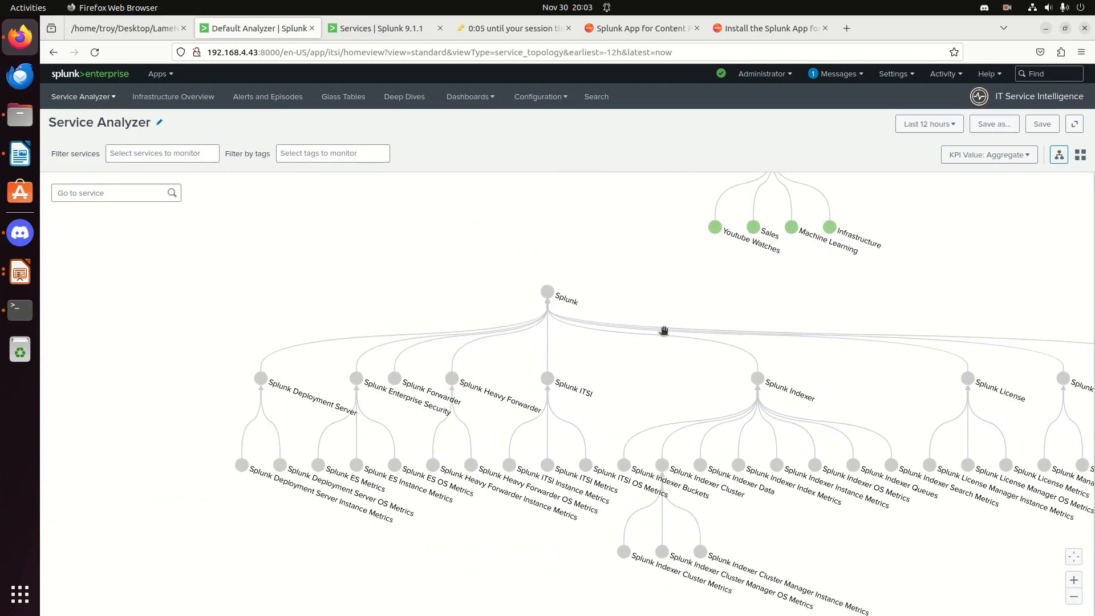
pyautogui.moveTo(876, 528); pyautogui.dragTo(776, 527)
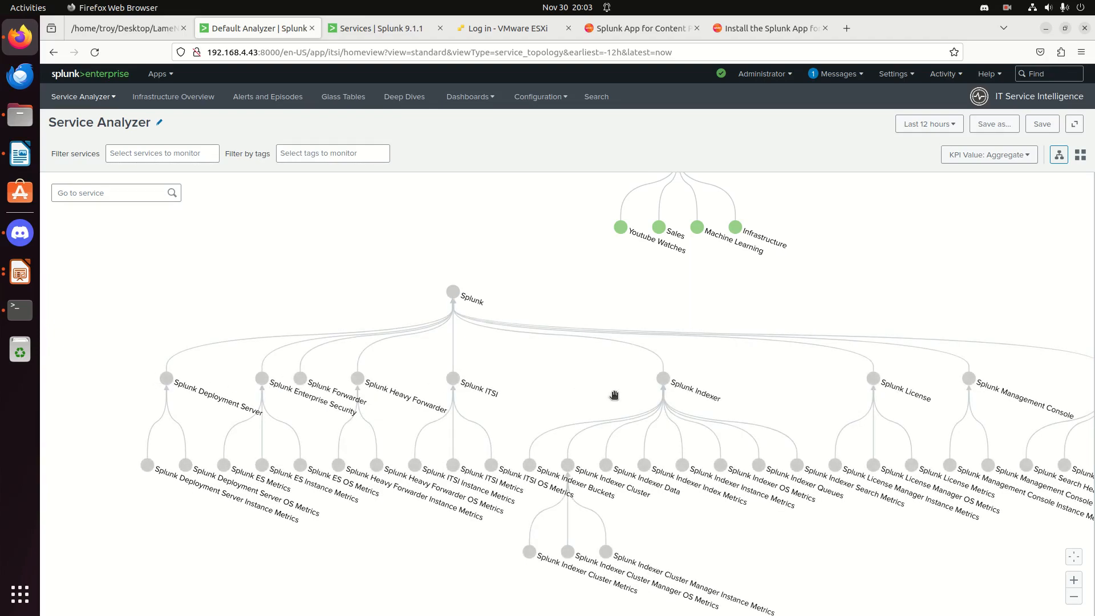
pyautogui.moveTo(874, 383); pyautogui.dragTo(683, 418)
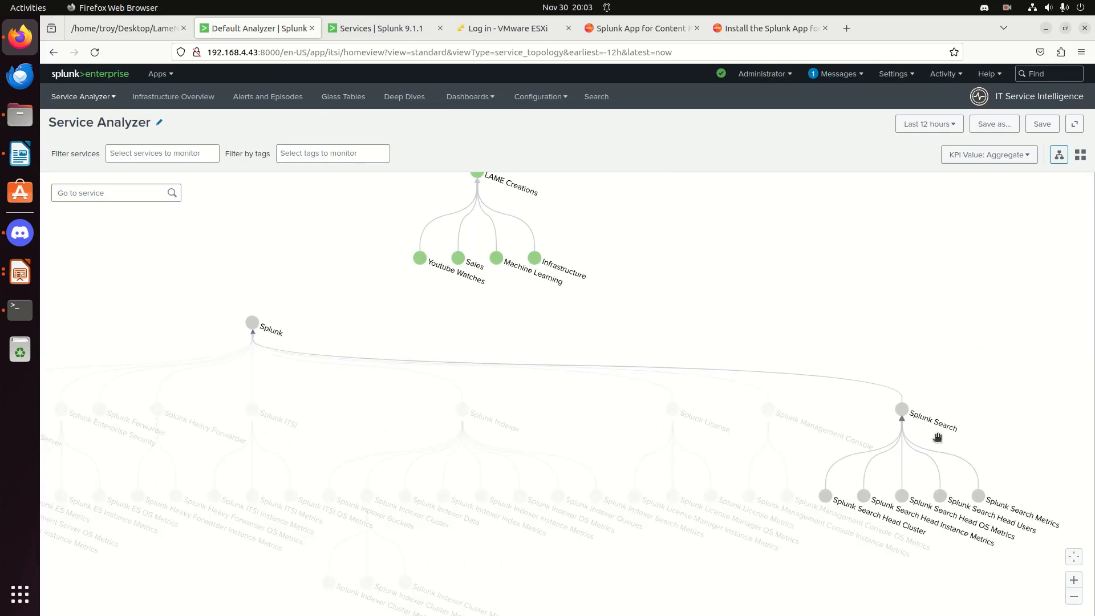
pyautogui.moveTo(987, 446); pyautogui.dragTo(933, 443)
pyautogui.moveTo(761, 514); pyautogui.dragTo(813, 432)
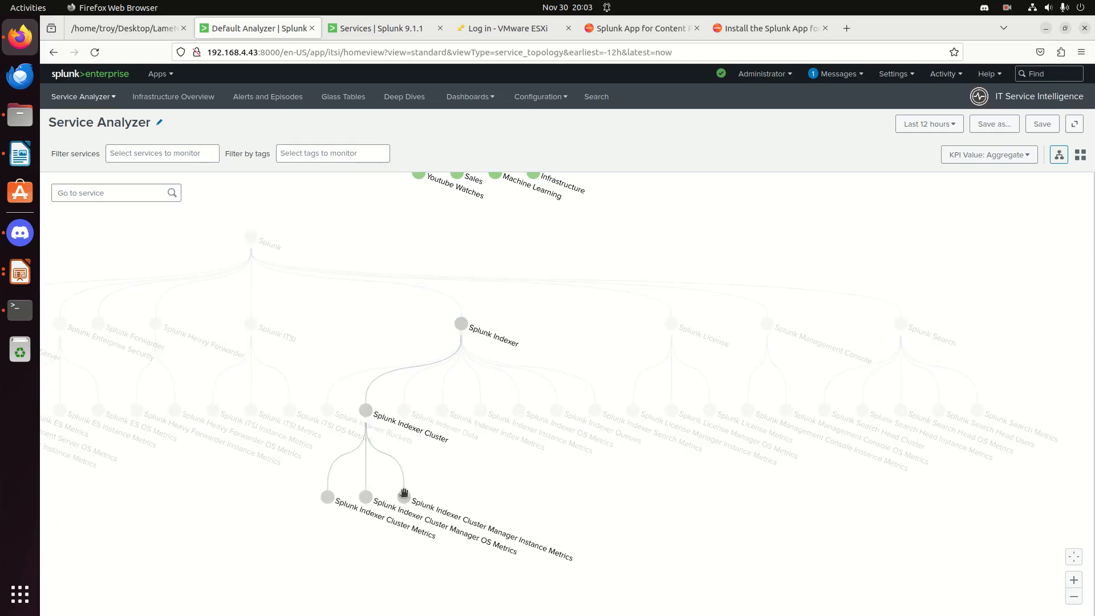
pyautogui.moveTo(505, 497); pyautogui.dragTo(708, 502)
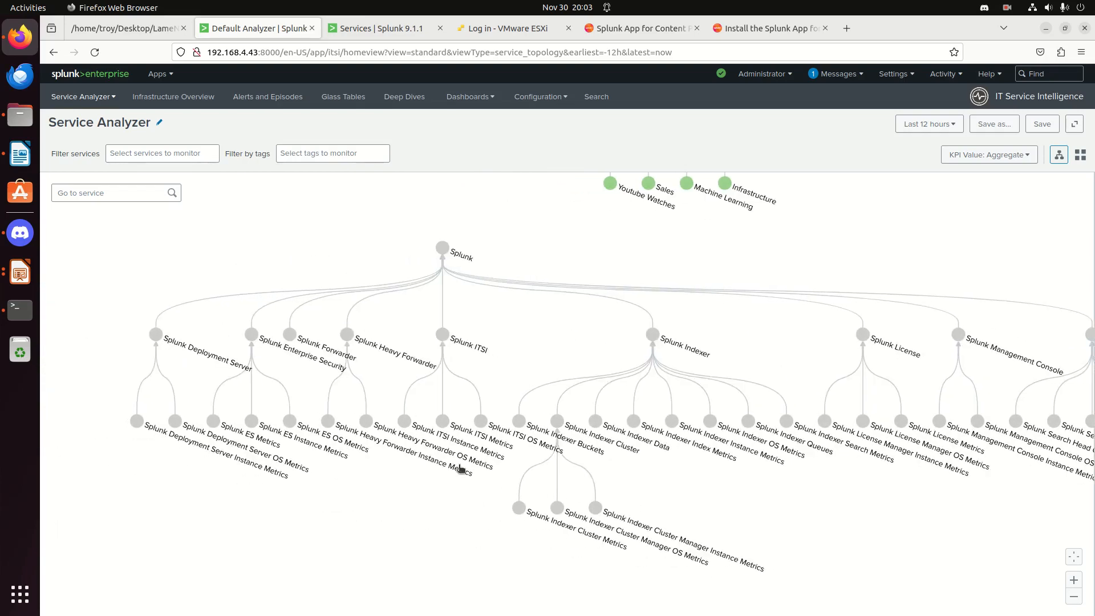
# - View the KPIs of the Splunk ITSI Metrics service in the service tree, and close its details
pyautogui.click(444, 421)
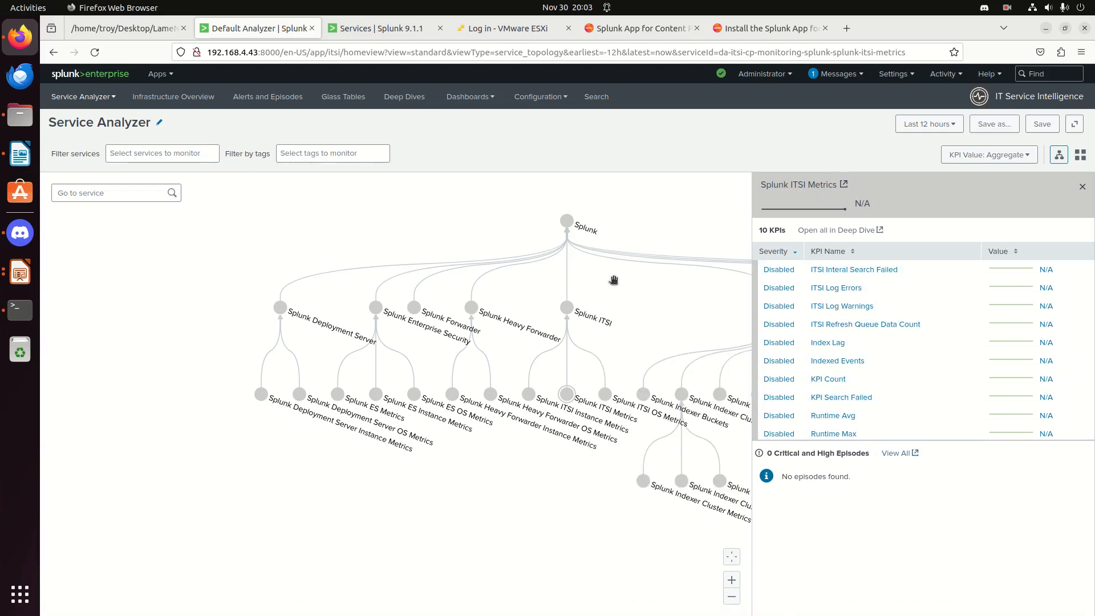
pyautogui.moveTo(614, 280); pyautogui.dragTo(541, 311)
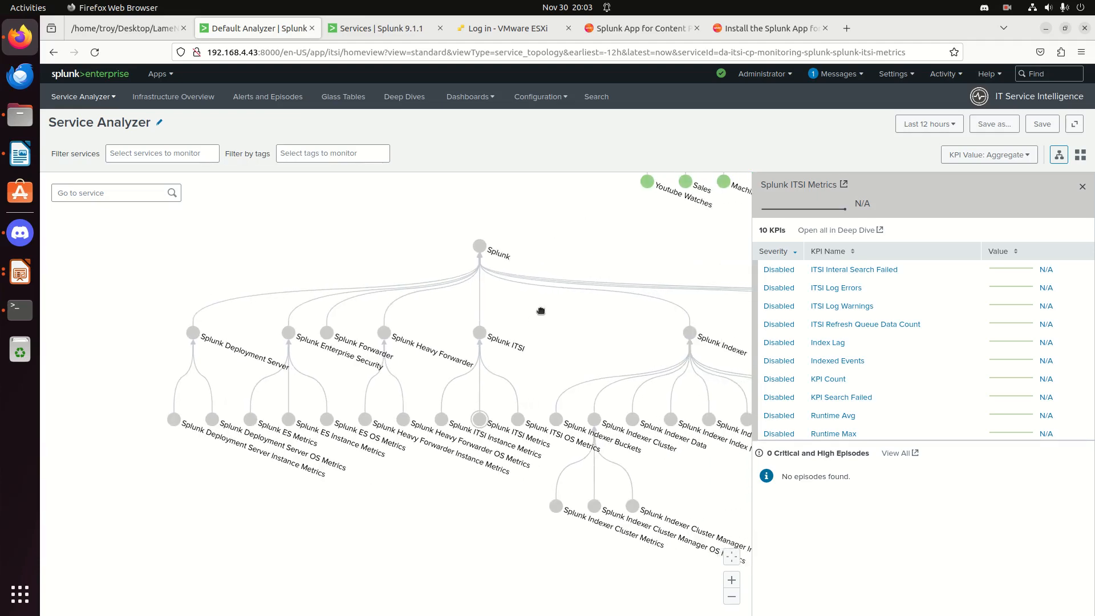
pyautogui.click(1082, 187)
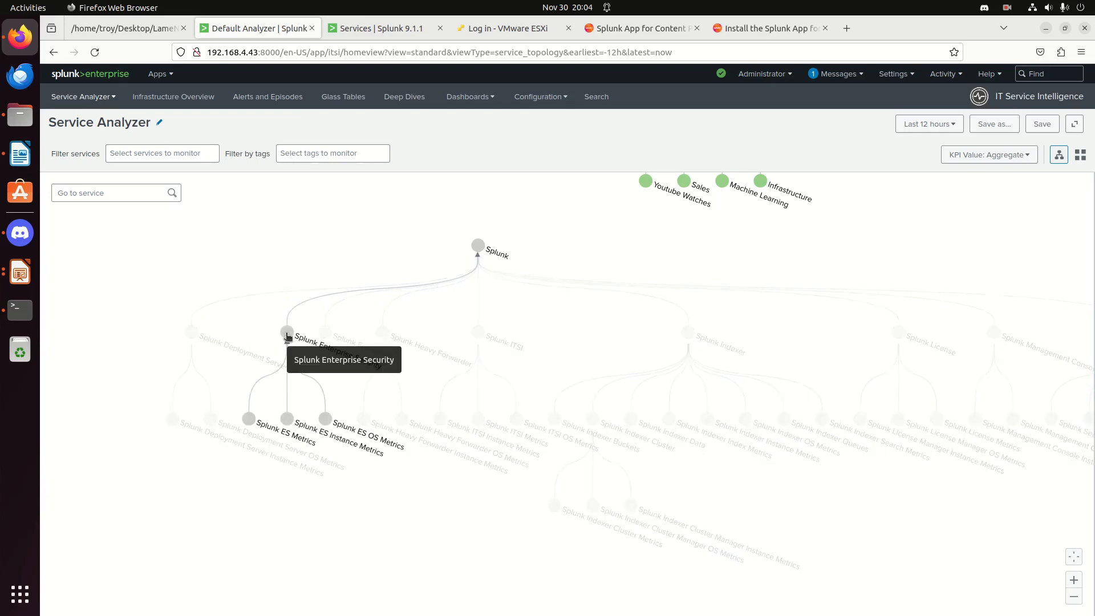
# - Filter the Services list for "Splunk Enterprise", compare it with the service tree, and look into the Splunk Enterprise Security service
pyautogui.click(371, 28)
pyautogui.click(232, 168)
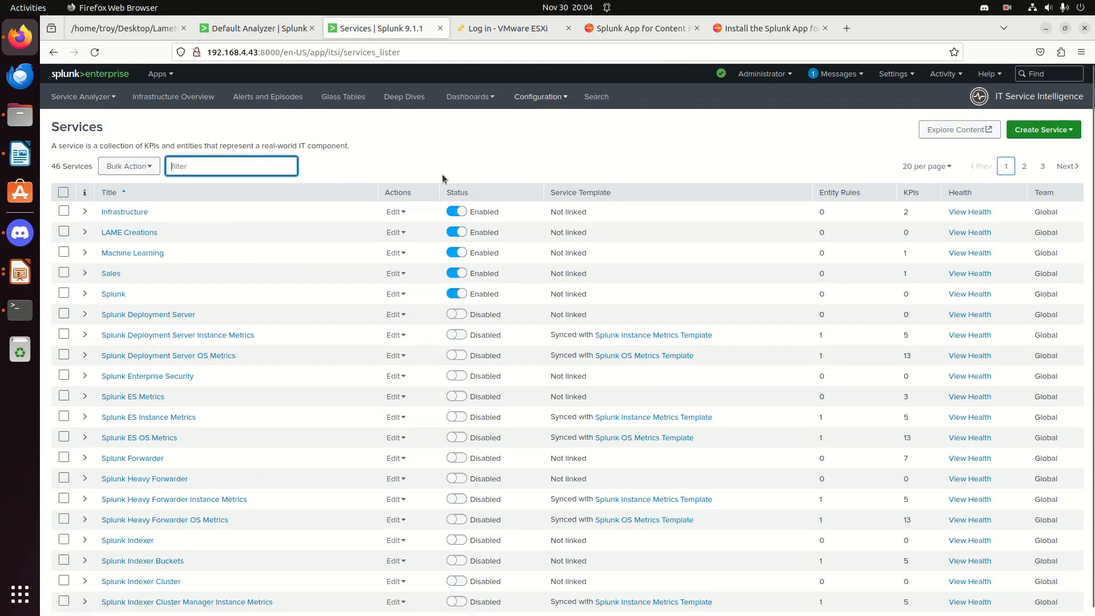
pyautogui.write('Splunk Enterprise')
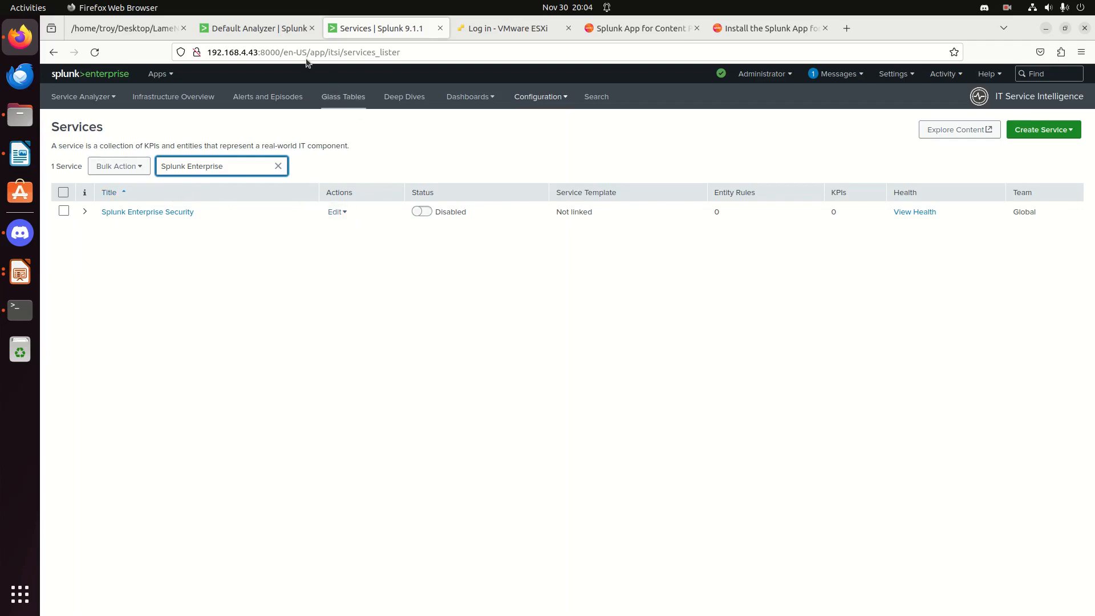
pyautogui.click(269, 30)
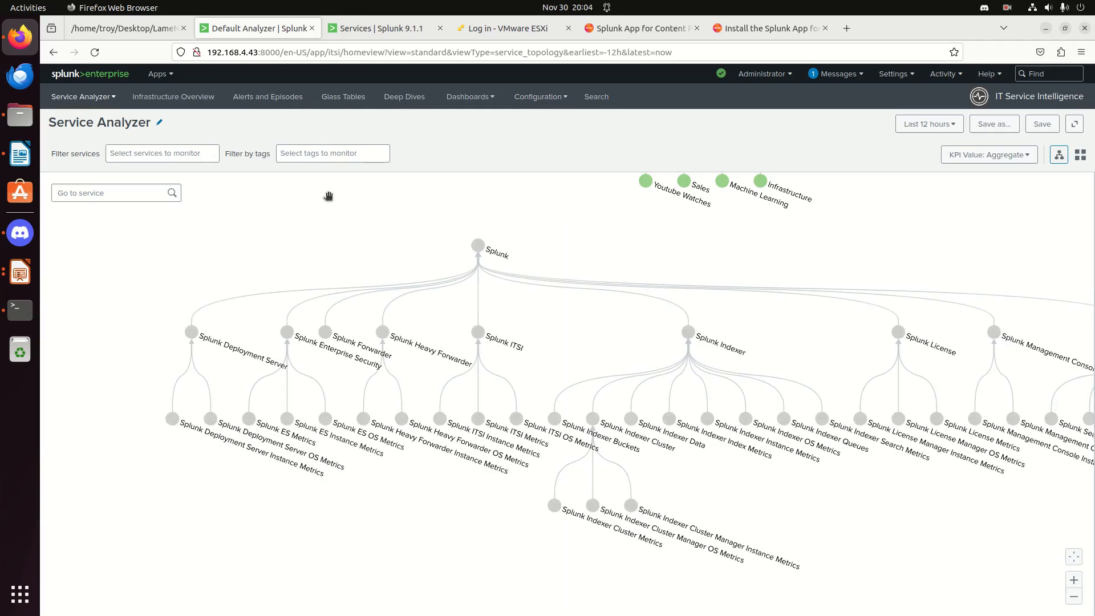
pyautogui.click(385, 33)
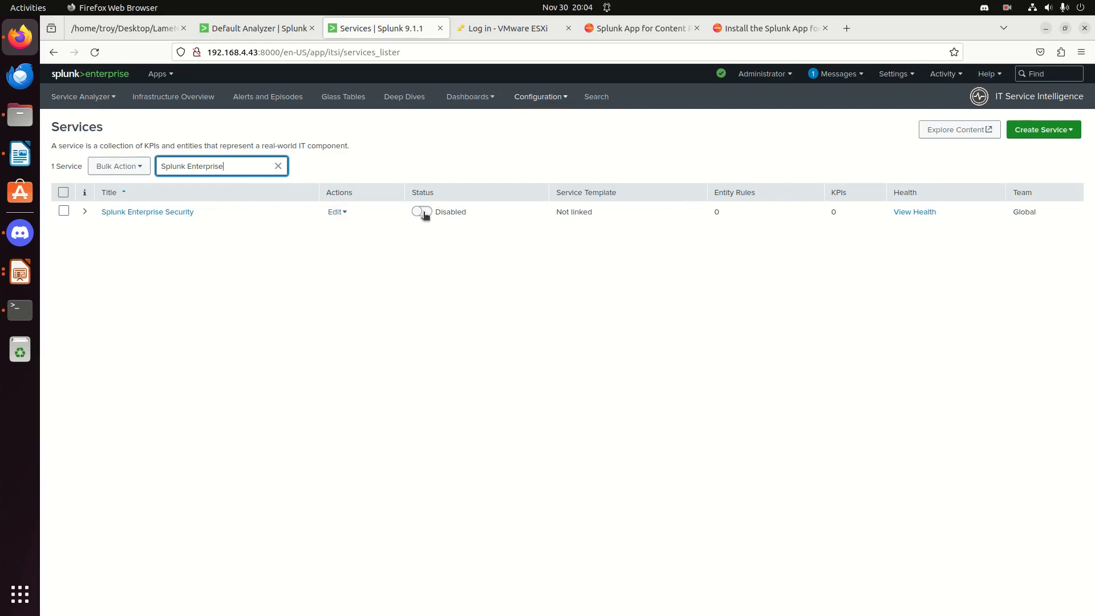
pyautogui.click(85, 212)
pyautogui.click(125, 212)
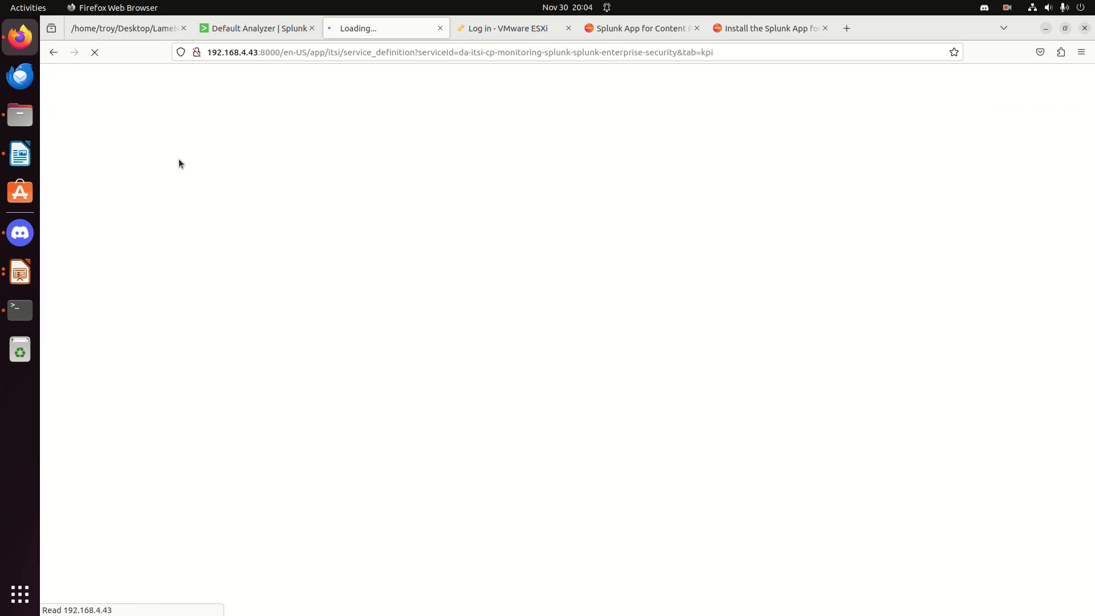
pyautogui.click(255, 24)
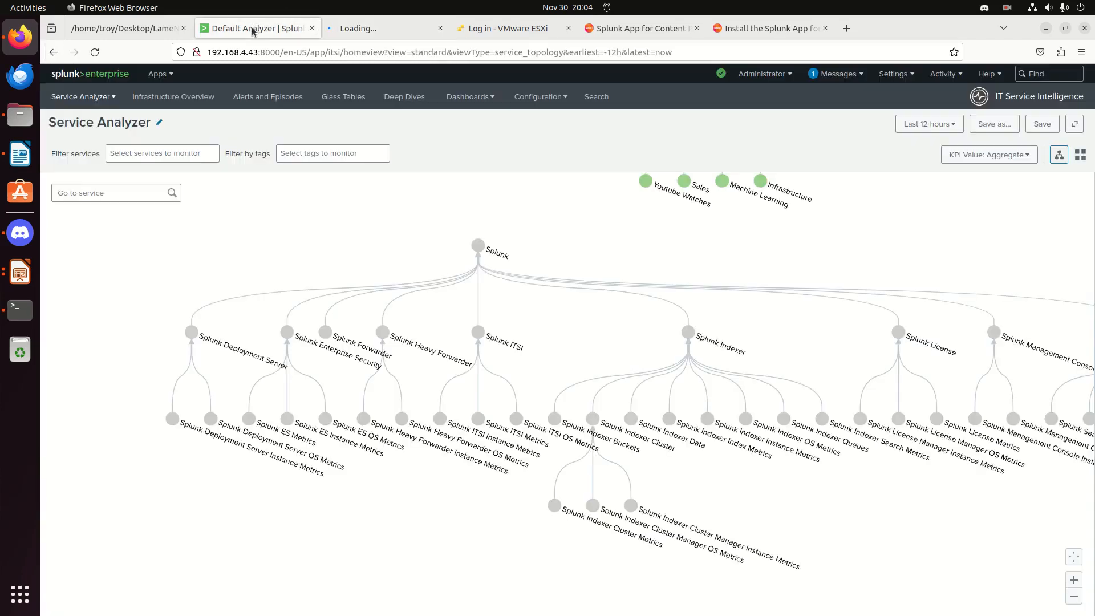
pyautogui.click(394, 29)
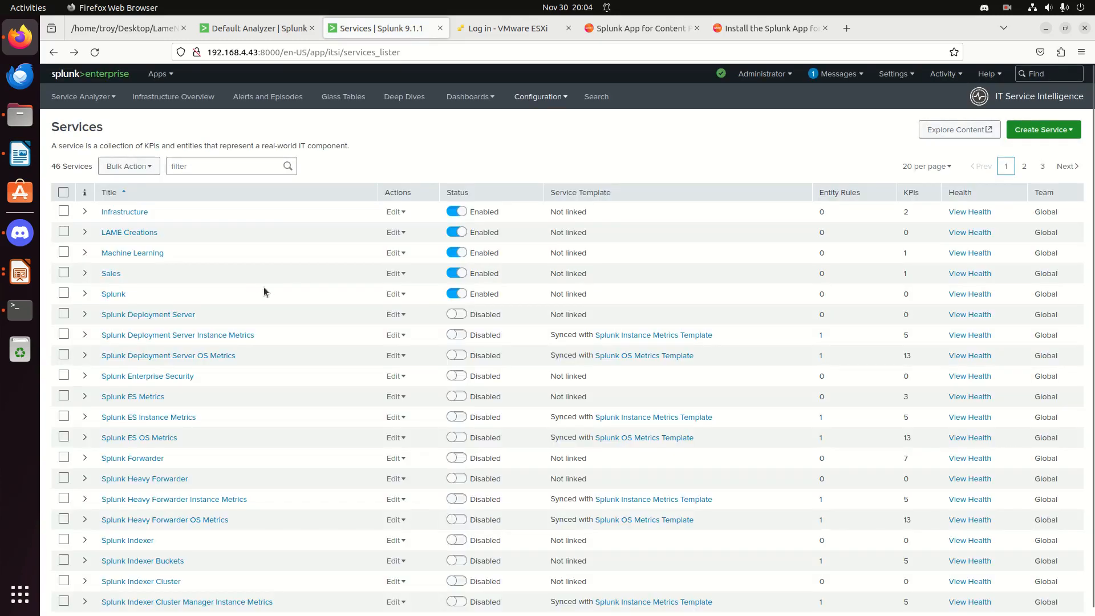
# - Filter the Services list by "Enterprise Security" and delete the Splunk Enterprise Security service
pyautogui.click(255, 162)
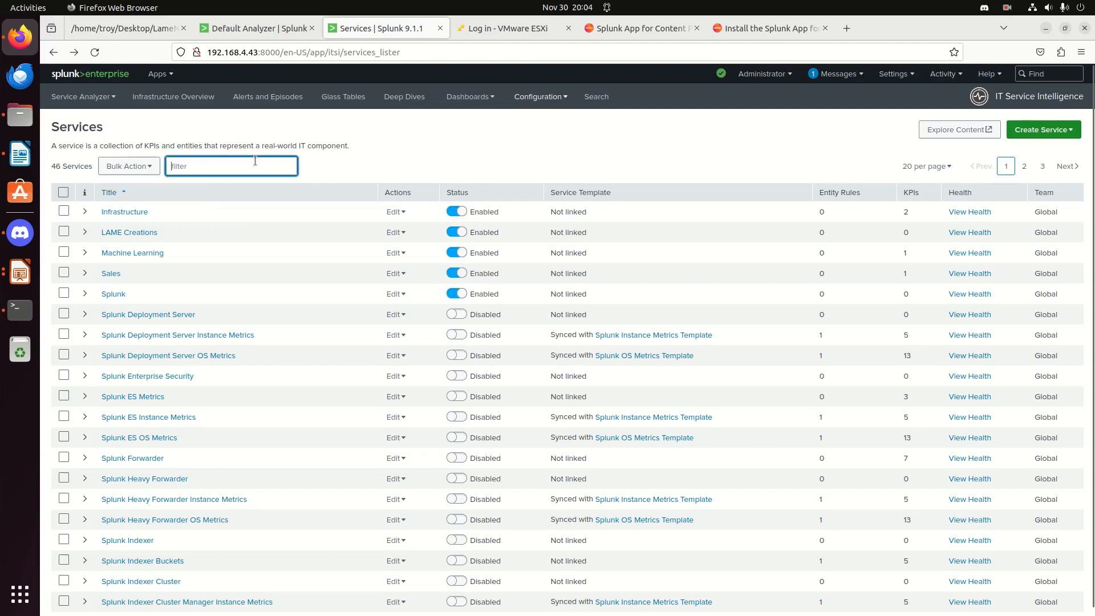
pyautogui.write('Enterprise Security')
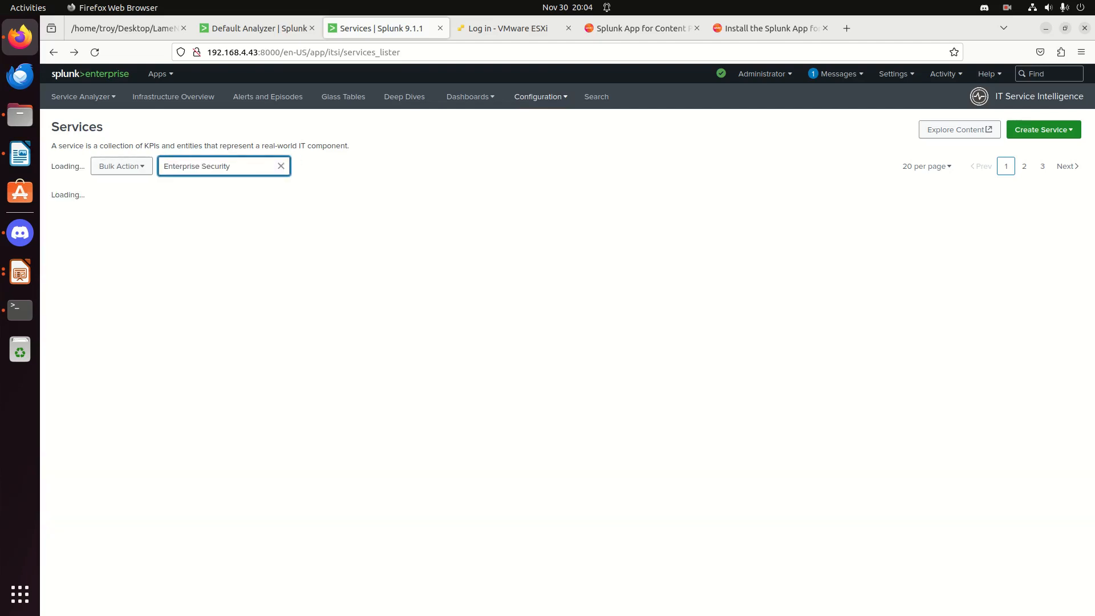
pyautogui.click(339, 211)
pyautogui.click(298, 346)
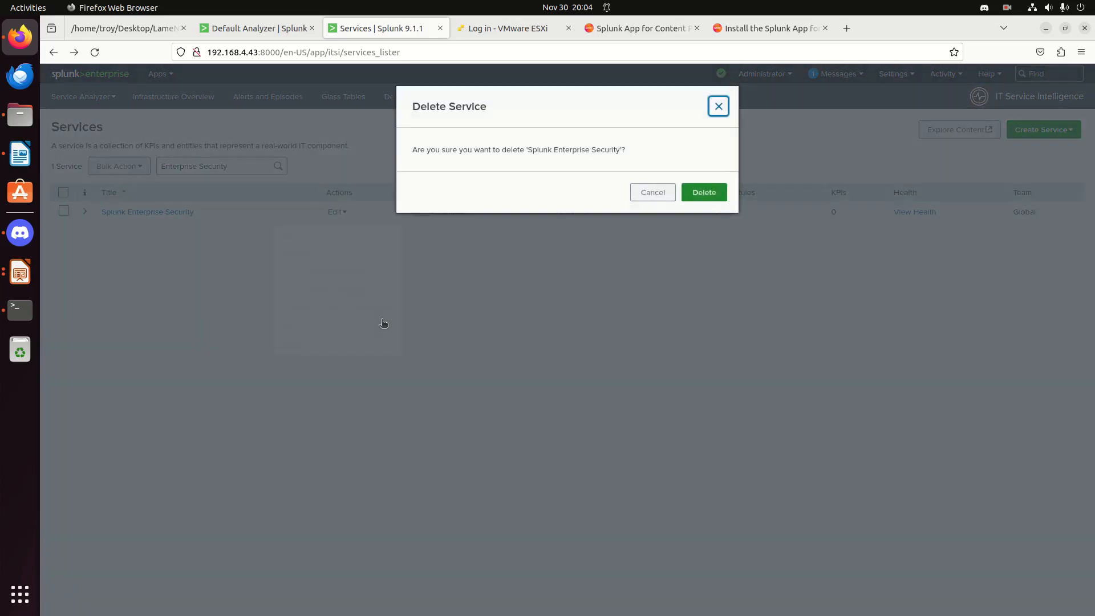
pyautogui.click(707, 193)
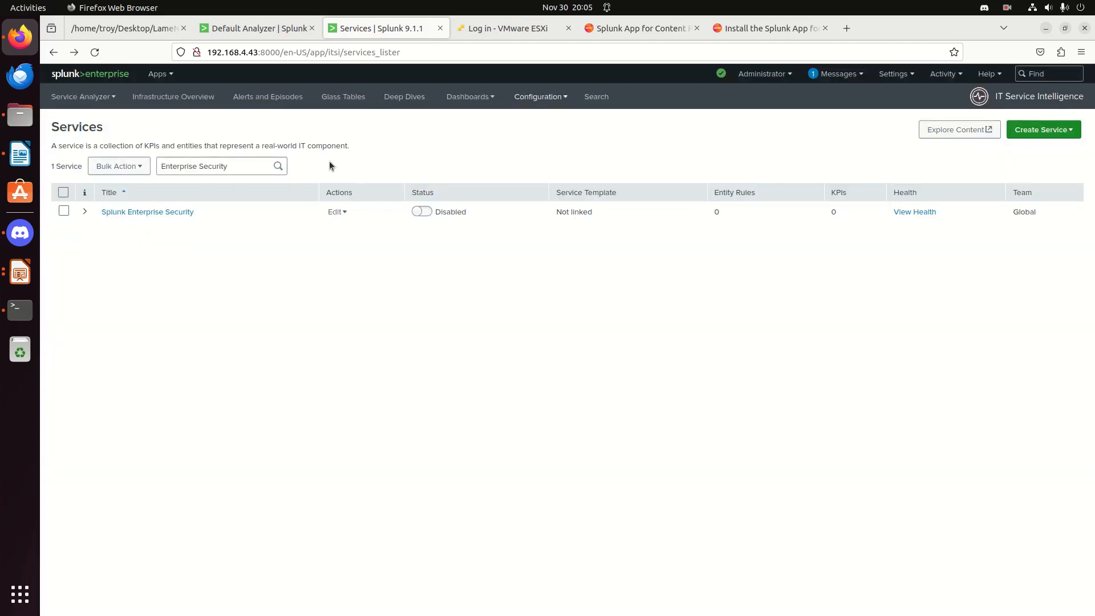
# - Filter the Services list by "ES" and delete the Splunk ES Metrics service
pyautogui.doubleClick(242, 165)
pyautogui.tripleClick(243, 165)
pyautogui.write('ES')
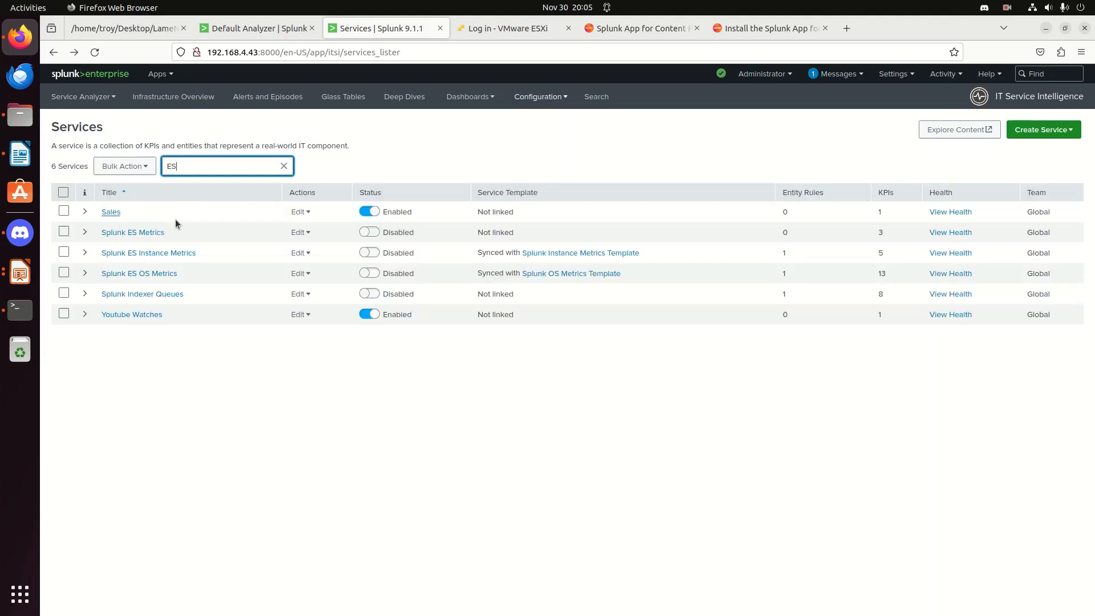
pyautogui.click(309, 234)
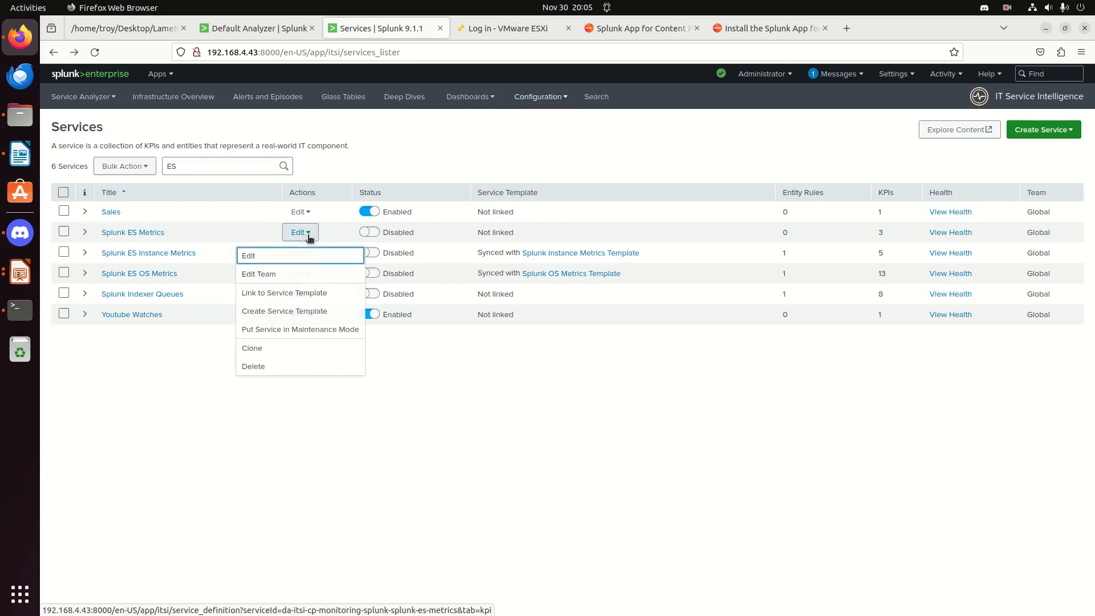
pyautogui.click(254, 367)
pyautogui.click(704, 194)
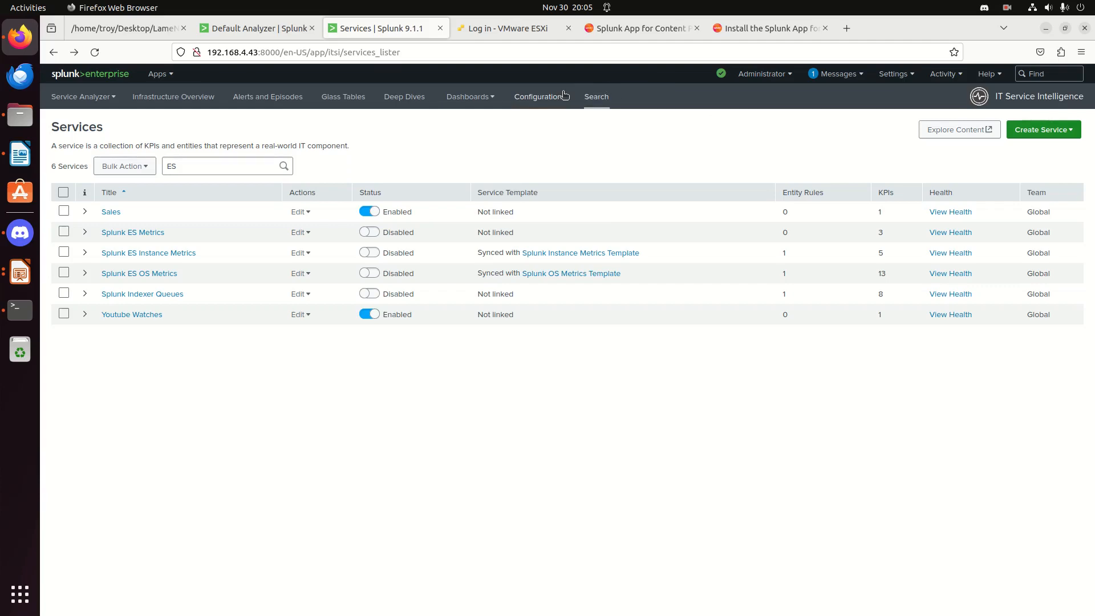
# - Delete the Splunk ES Instance Metrics and Splunk ES OS Metrics services
pyautogui.click(301, 233)
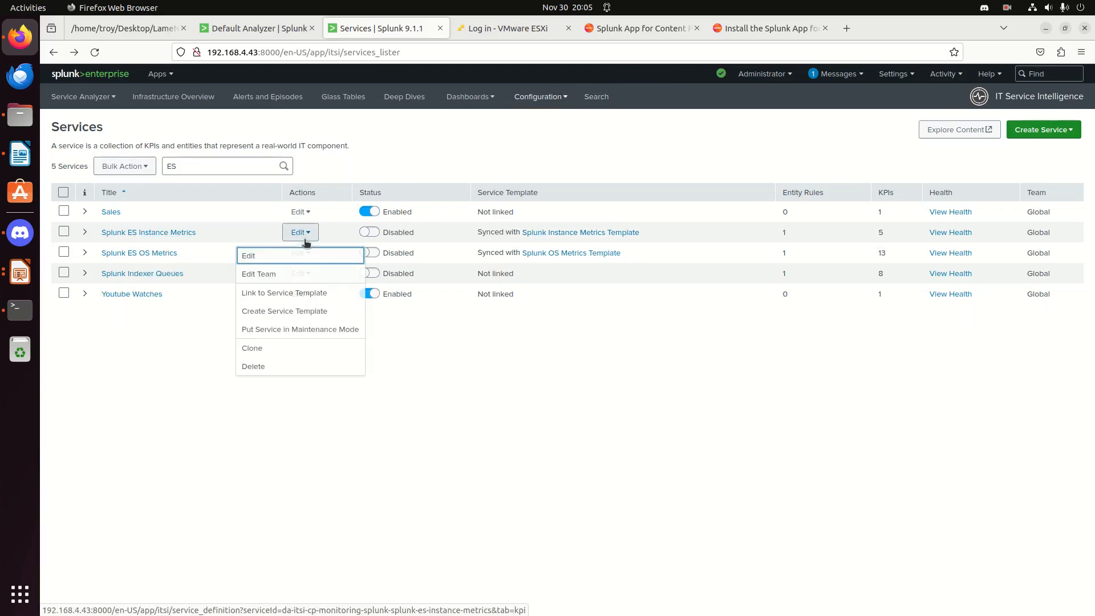
pyautogui.click(260, 366)
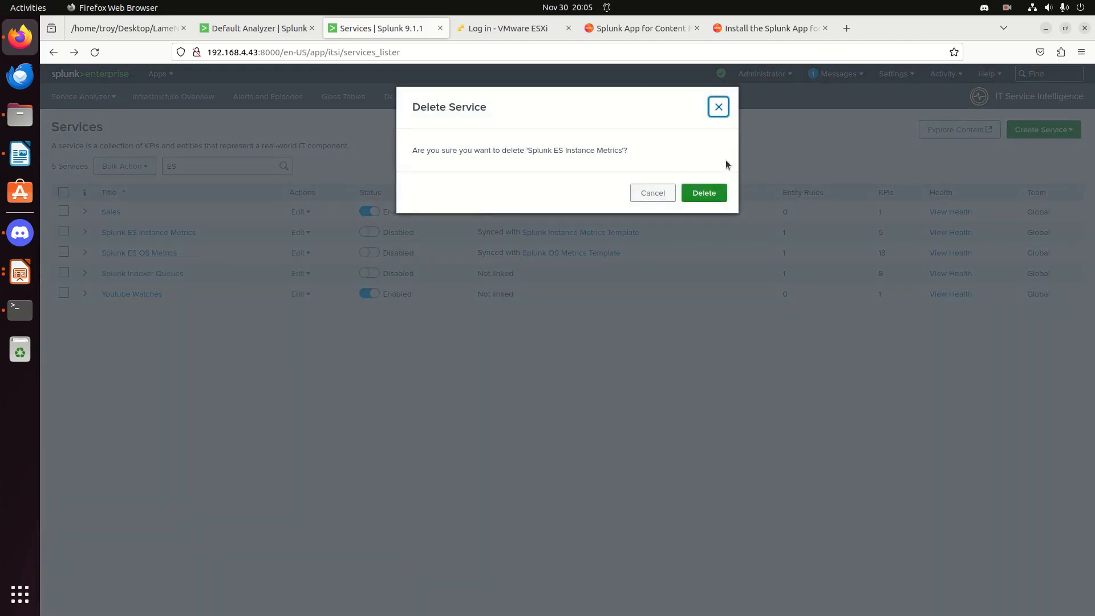
pyautogui.click(700, 194)
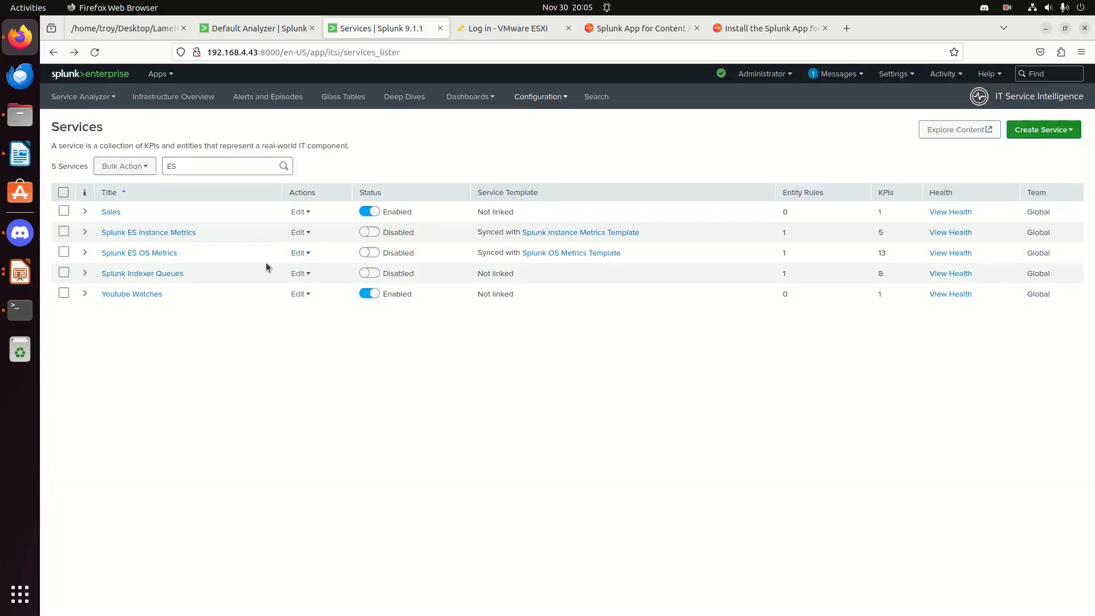
pyautogui.click(288, 233)
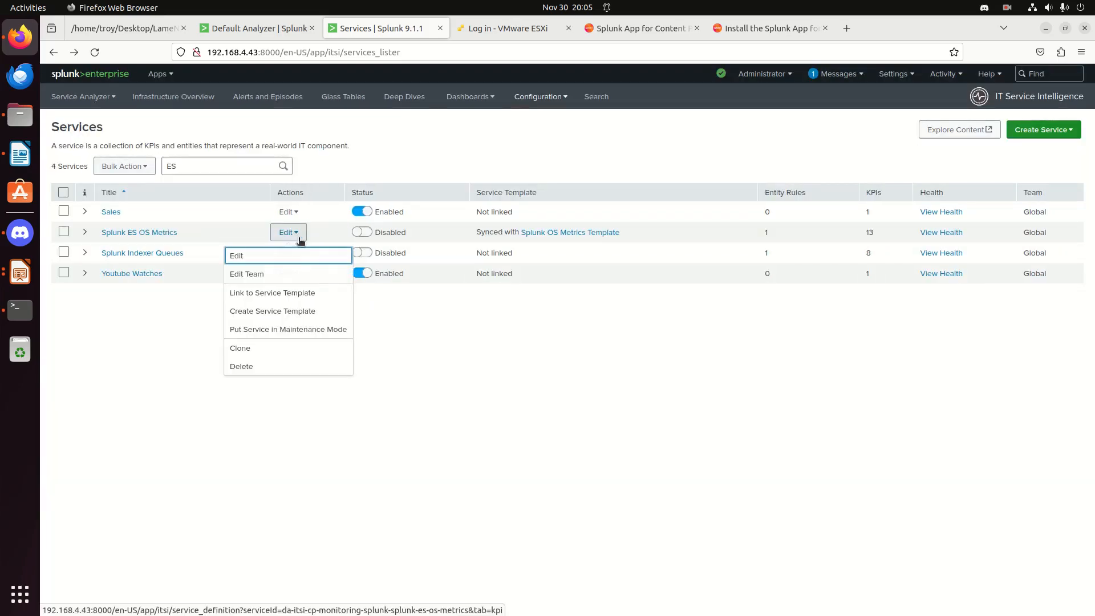
pyautogui.click(251, 368)
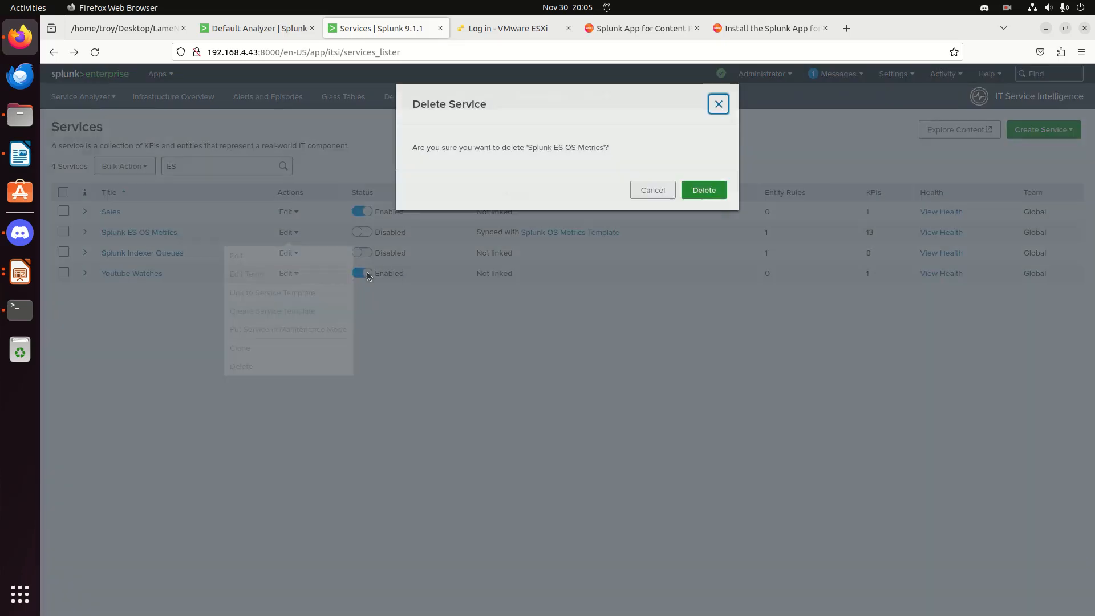
pyautogui.click(697, 186)
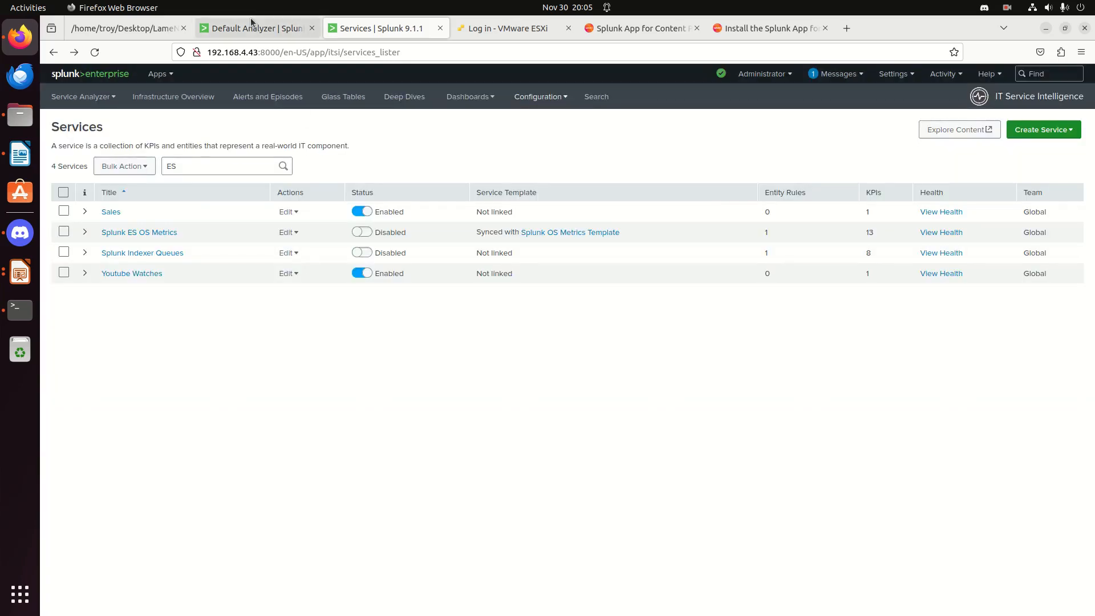
# - Reload the Service Analyzer to examine the updated Splunk service tree, and open the details of the Splunk ITSI service
pyautogui.click(251, 23)
pyautogui.click(94, 52)
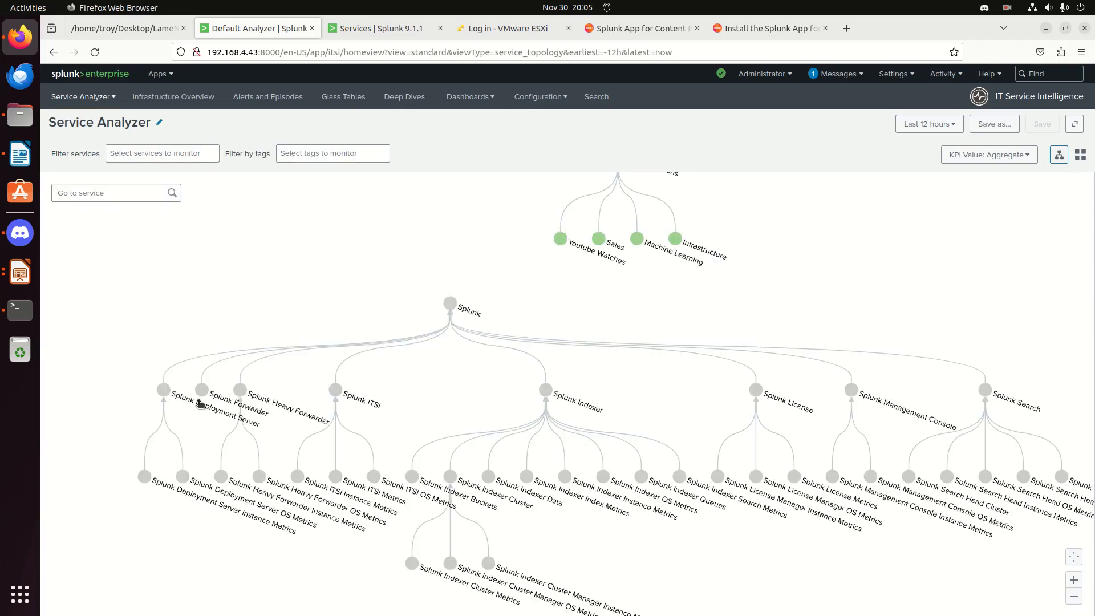
pyautogui.moveTo(666, 374)
pyautogui.mouseDown()
pyautogui.moveTo(636, 380)
pyautogui.moveTo(650, 370)
pyautogui.mouseUp()
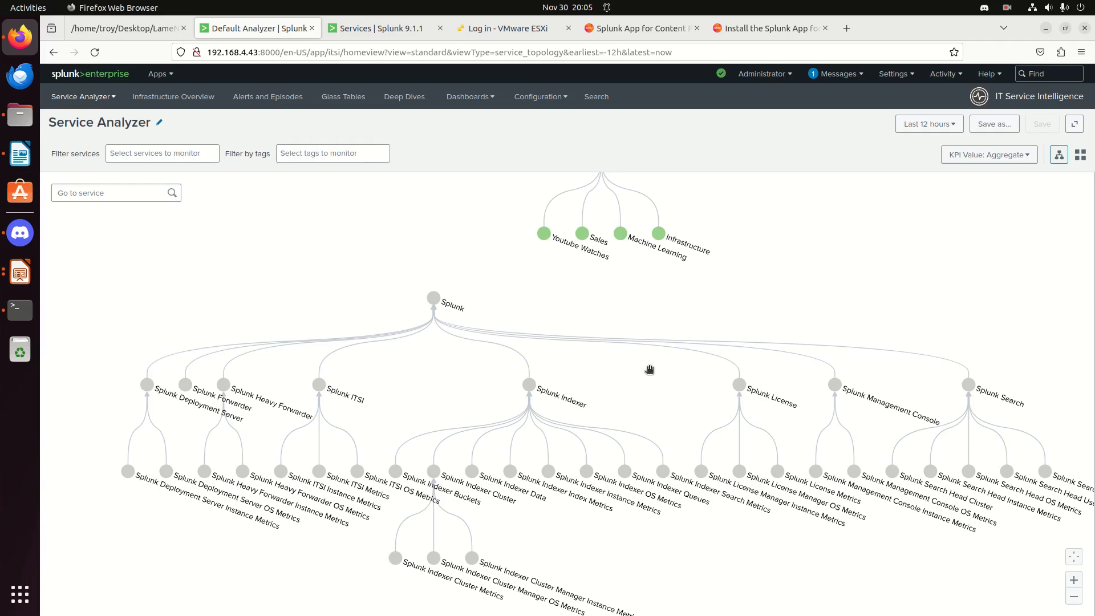
pyautogui.click(377, 31)
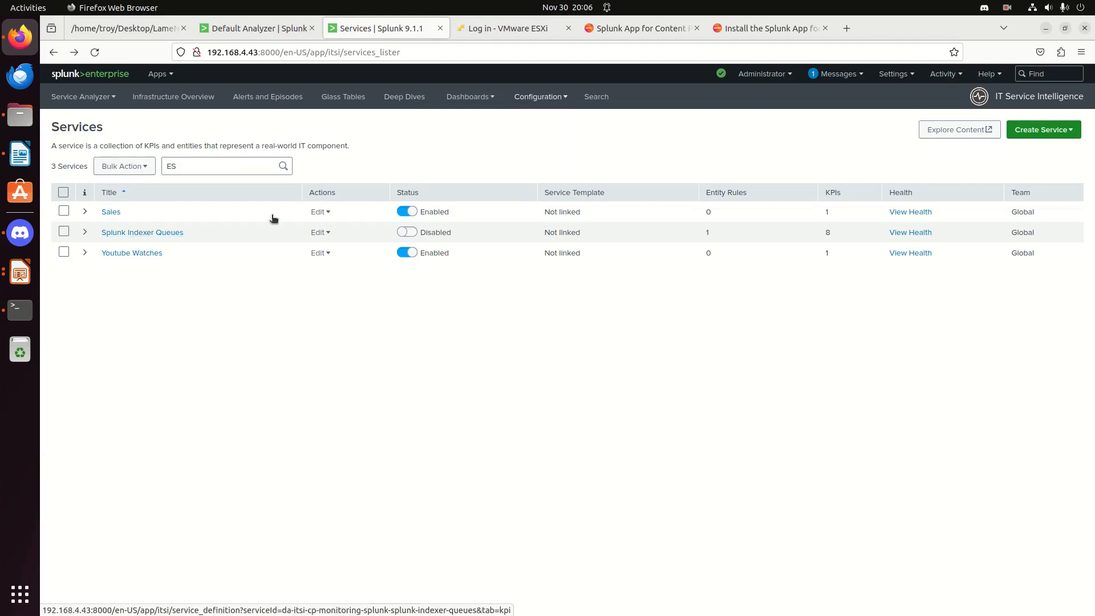
pyautogui.click(276, 32)
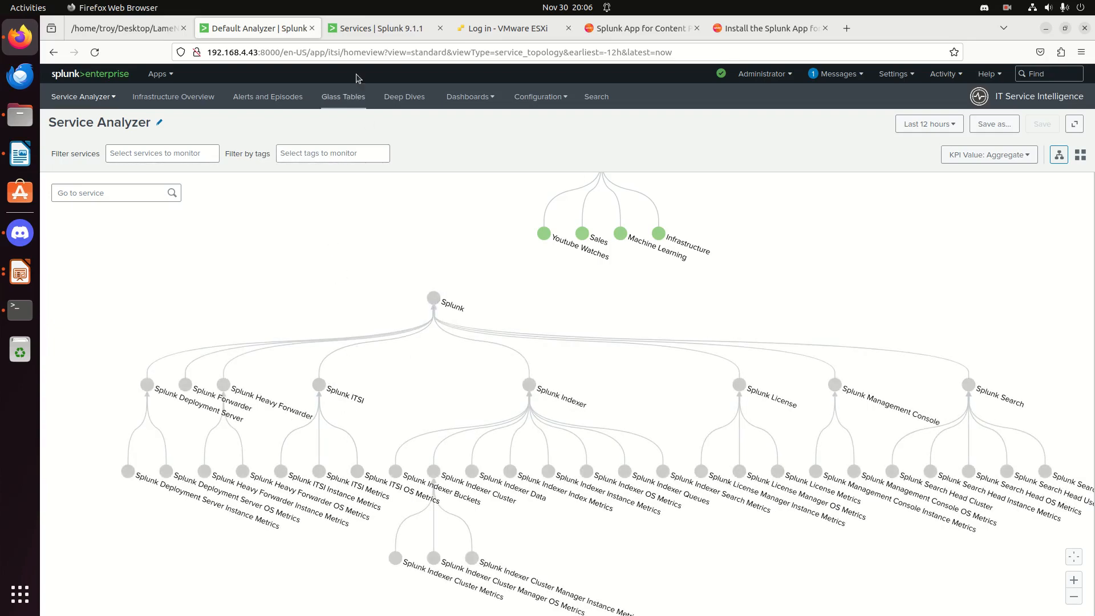
pyautogui.click(321, 392)
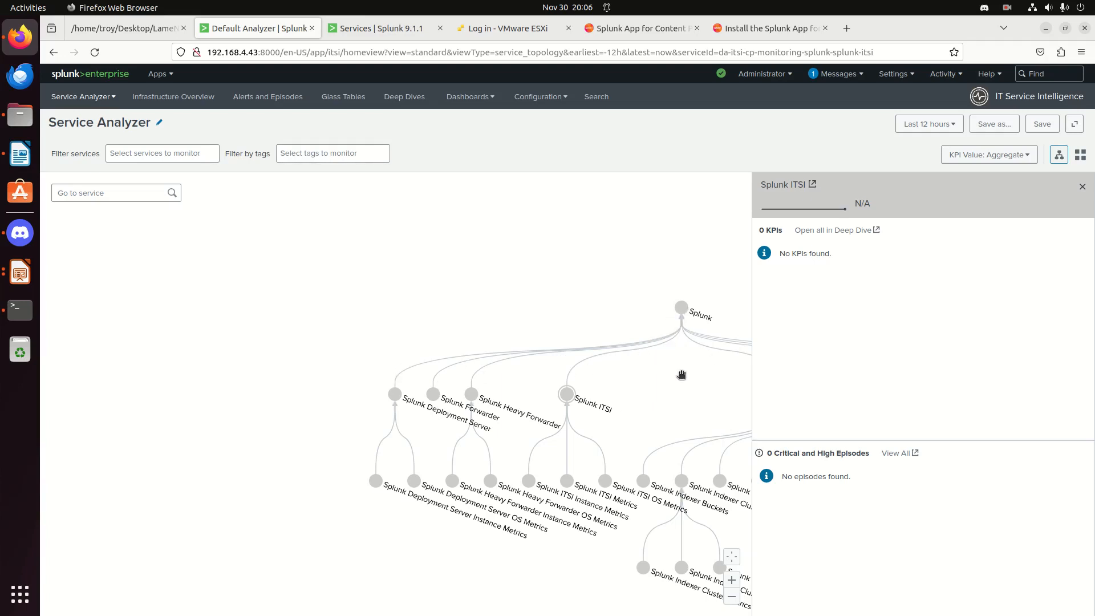
# - Filter the Services list by "ITSI", check the ITSI branch in the service tree, and enable the Splunk ITSI service
pyautogui.click(382, 30)
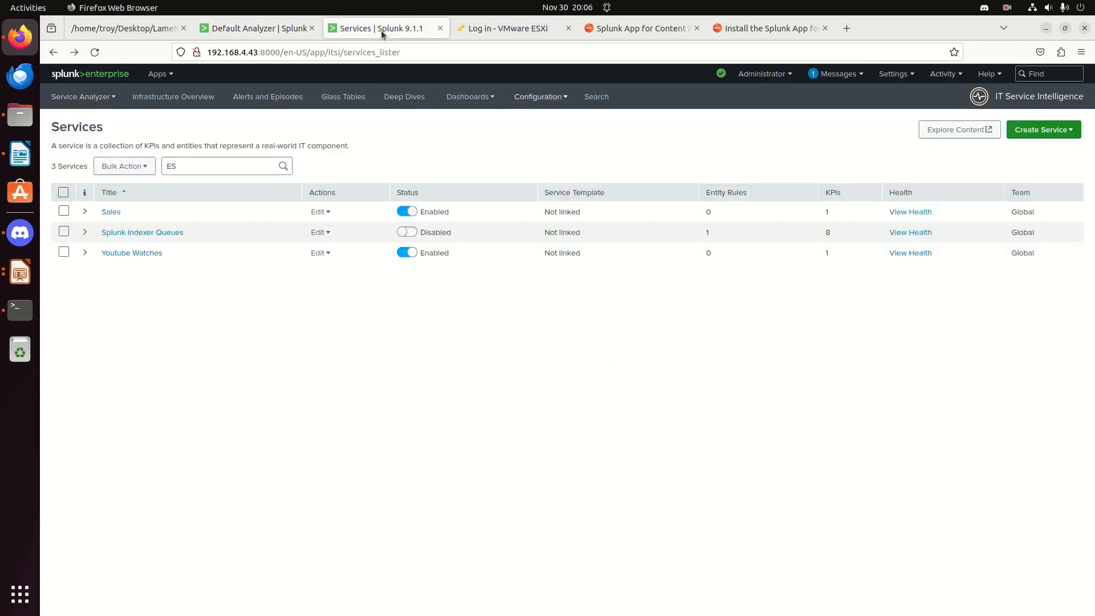
pyautogui.click(215, 166)
pyautogui.doubleClick(215, 167)
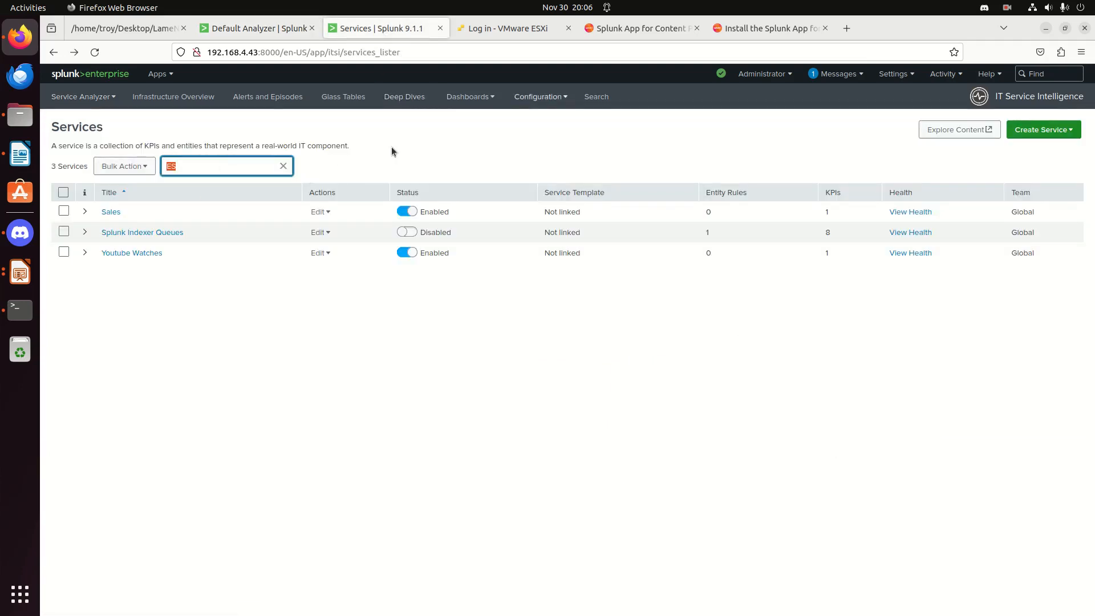
pyautogui.press('BackSpace')
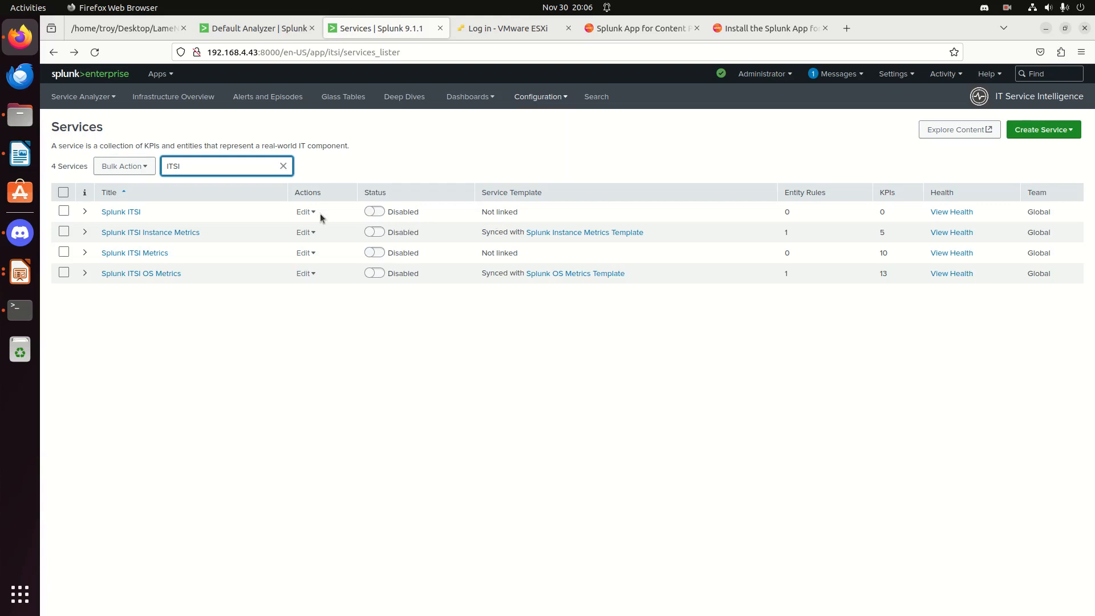
pyautogui.click(275, 28)
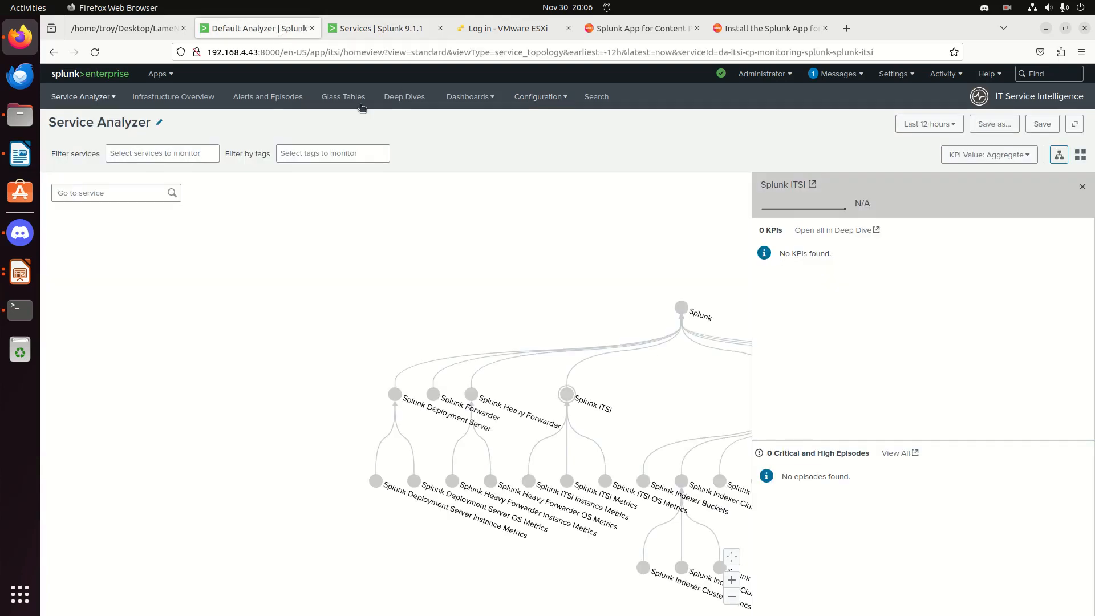
pyautogui.moveTo(665, 369); pyautogui.dragTo(568, 352)
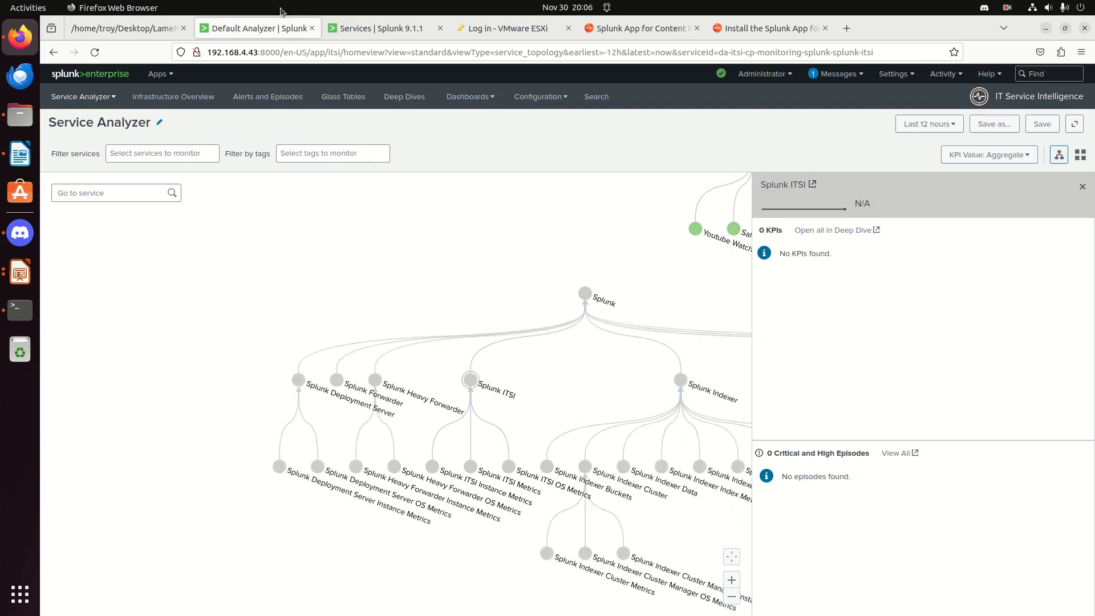
pyautogui.click(377, 29)
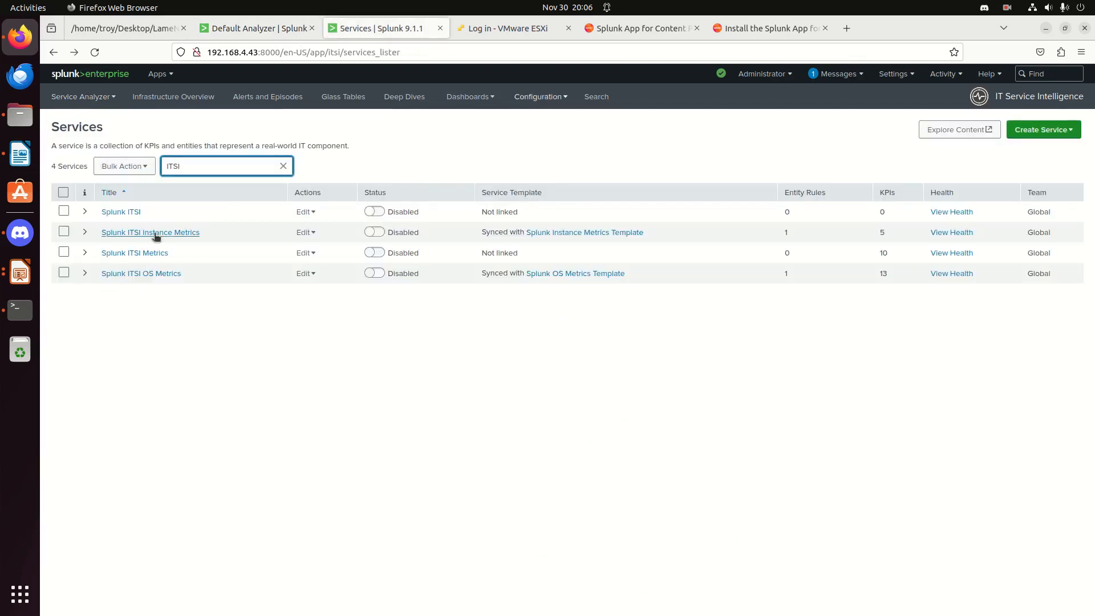
pyautogui.click(375, 212)
pyautogui.click(704, 193)
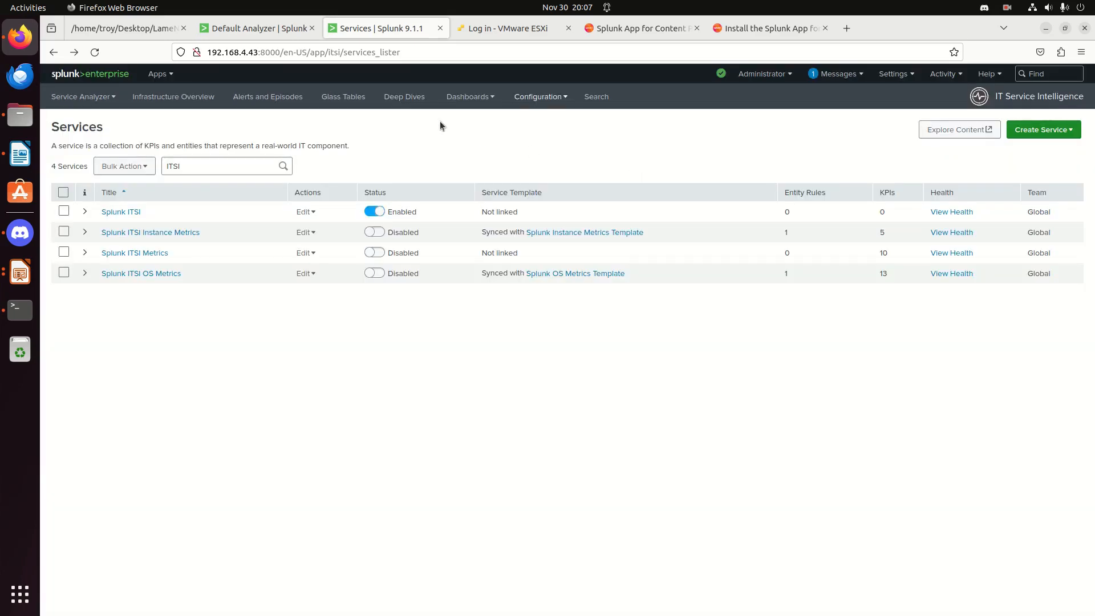
# - Open Entity Management in a duplicate of the Services tab and start an entity import from search
pyautogui.rightClick(360, 30)
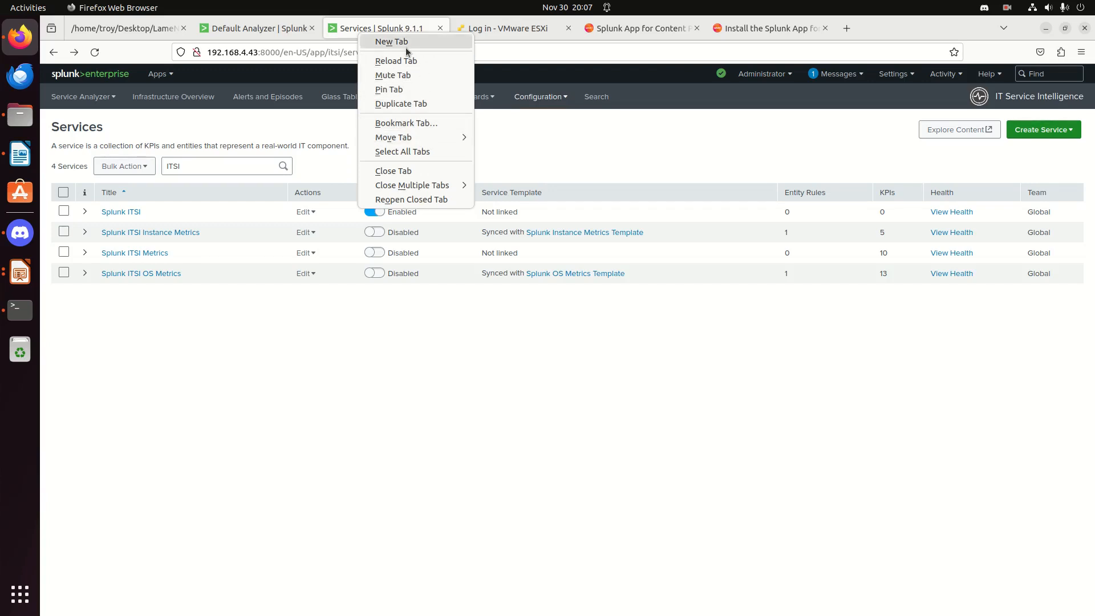
pyautogui.click(406, 104)
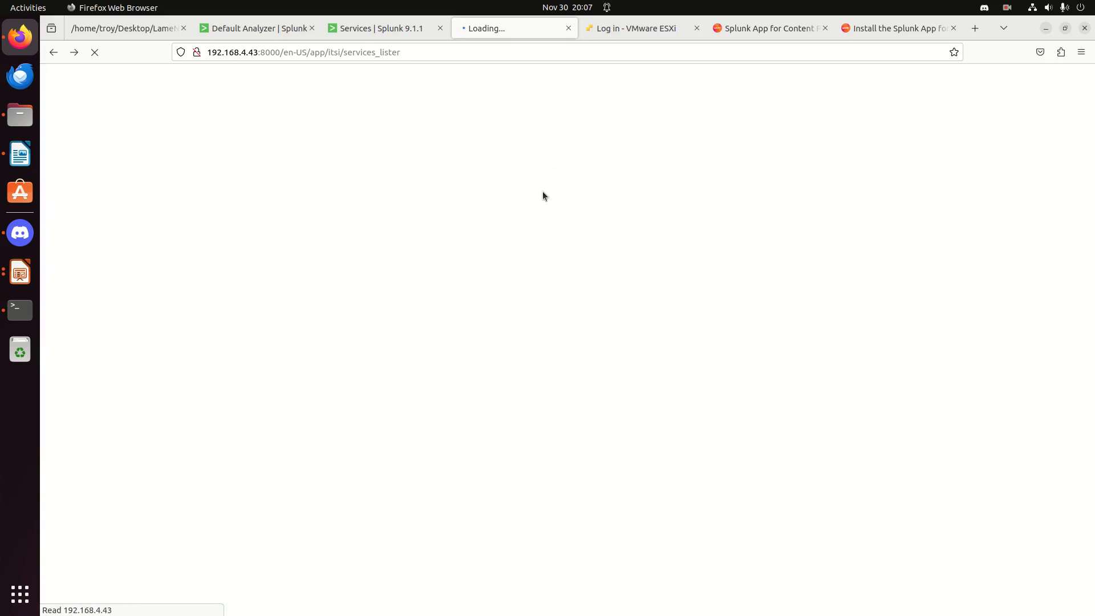
pyautogui.click(377, 34)
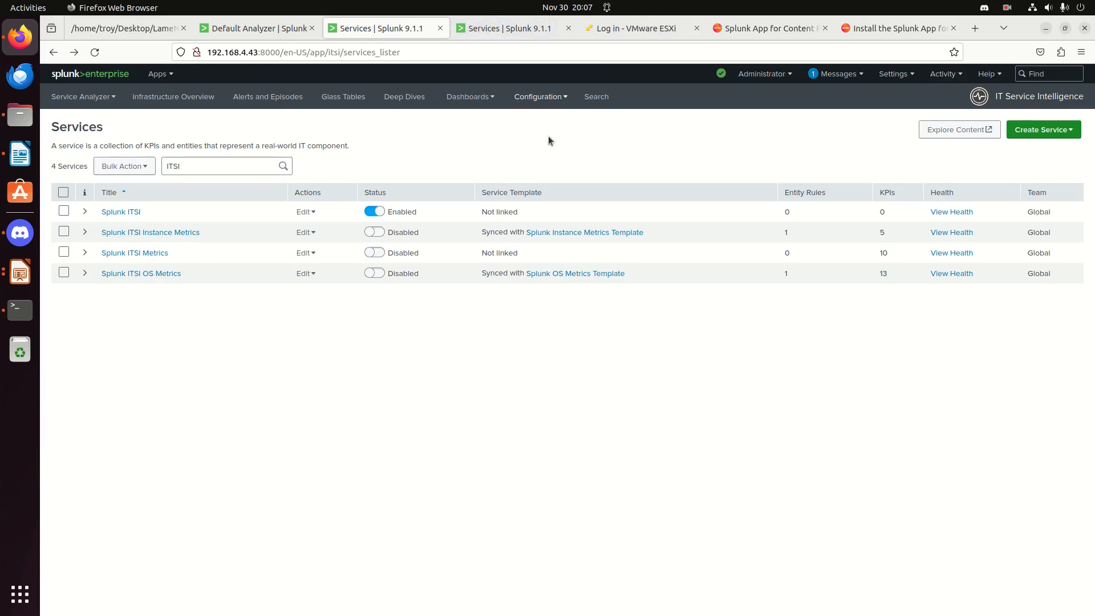
pyautogui.click(502, 33)
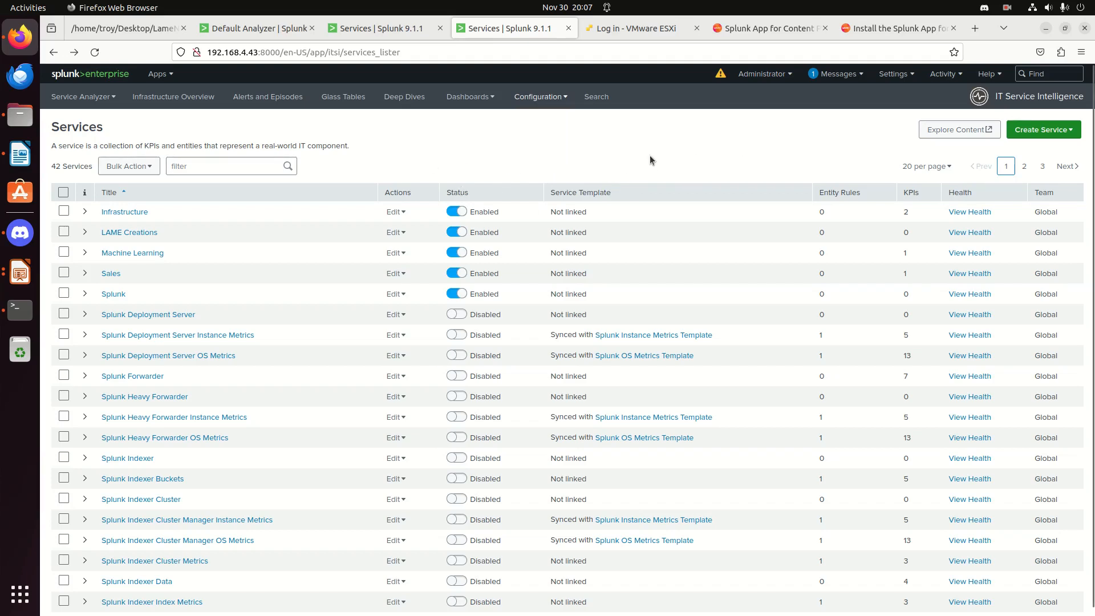
pyautogui.click(1074, 131)
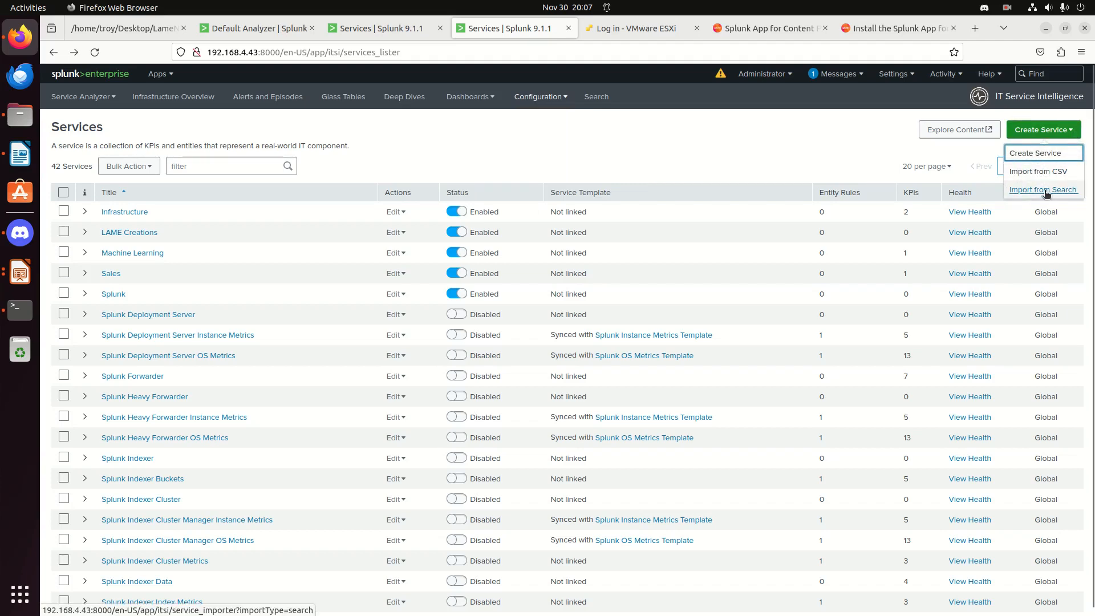
pyautogui.click(540, 97)
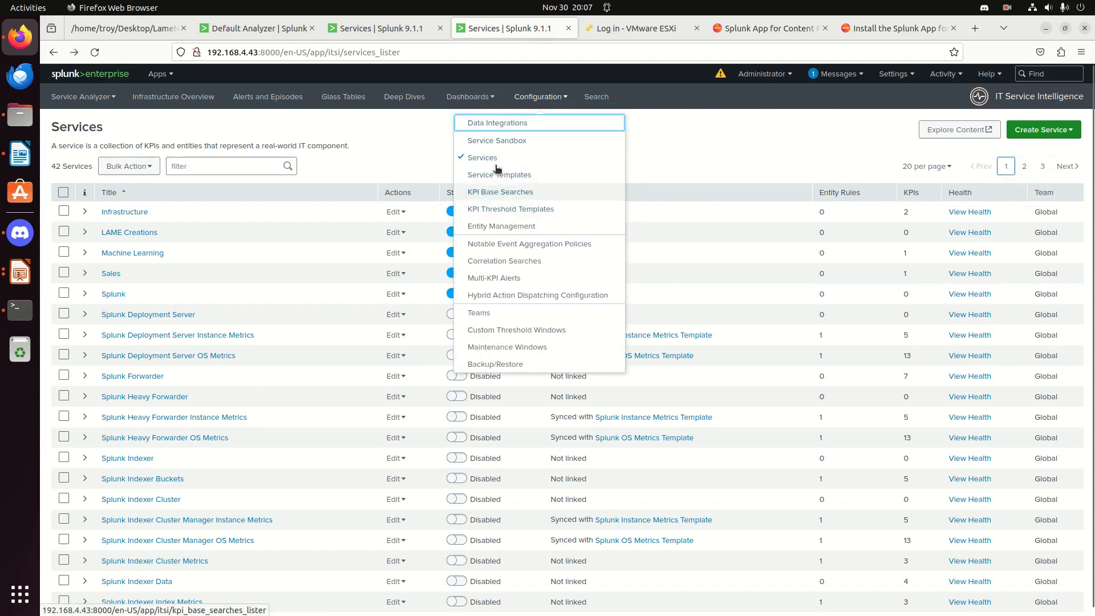
pyautogui.click(511, 227)
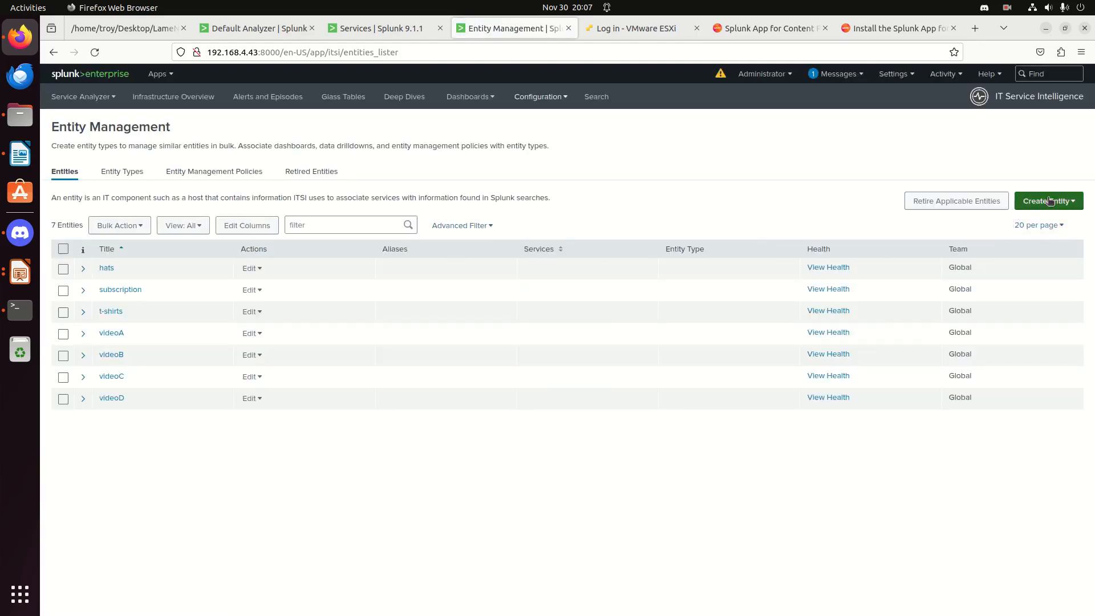
pyautogui.click(1050, 200)
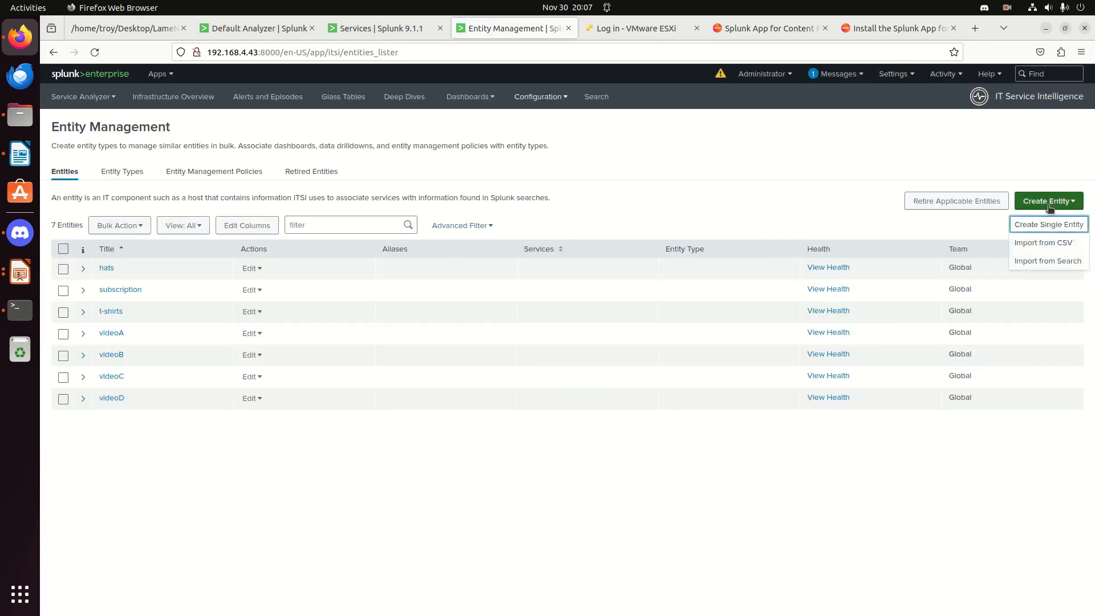
pyautogui.click(1046, 264)
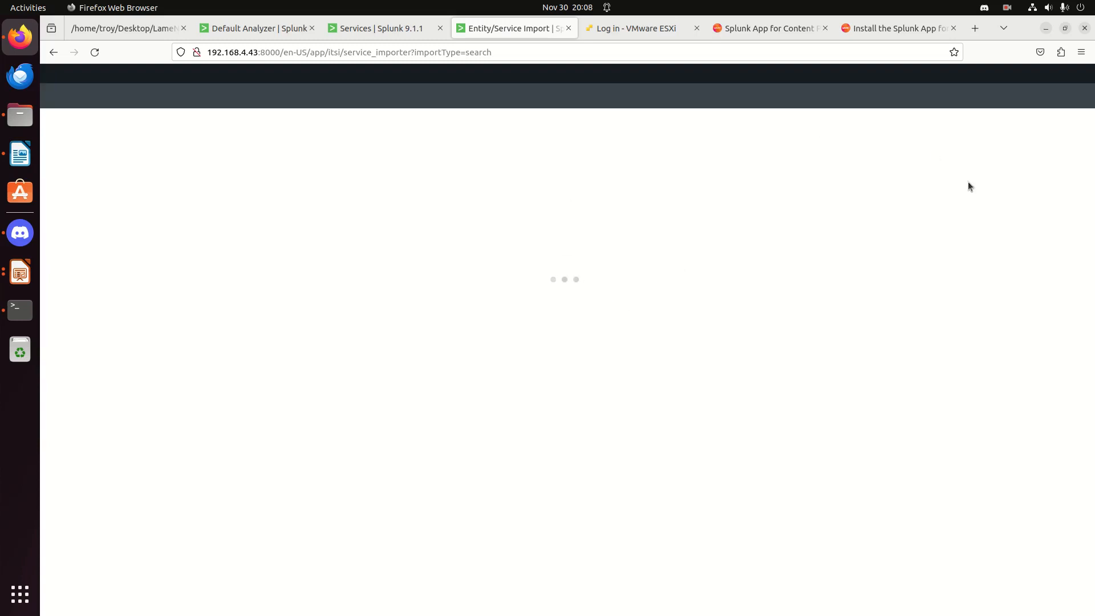
# - Run the ad hoc search "index=_internal | stats count by host" over the last 15 minutes for the import
pyautogui.click(258, 216)
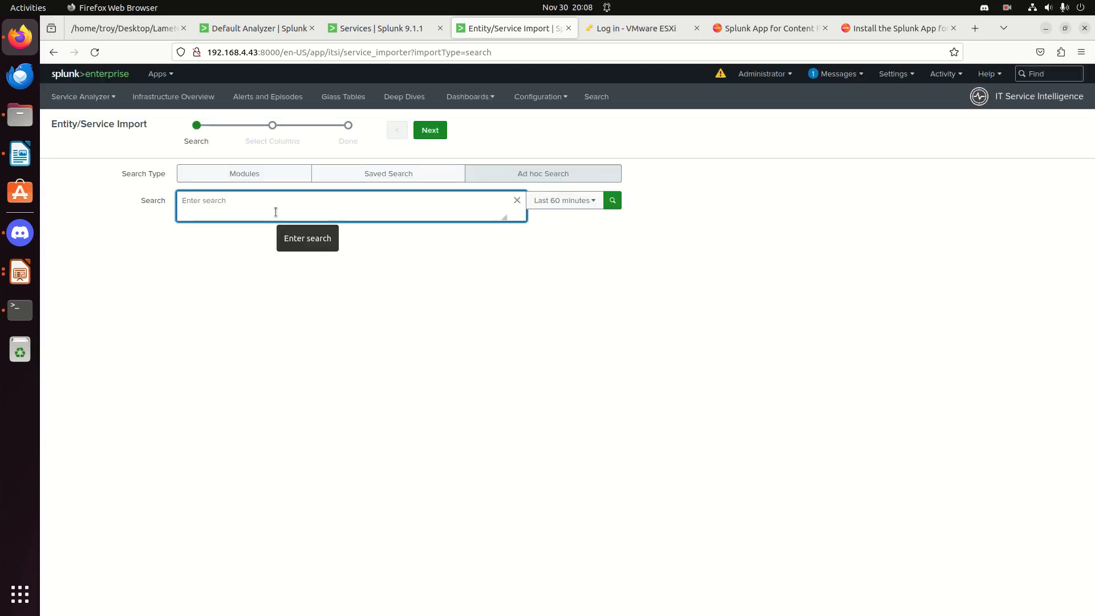
pyautogui.write('index=_internal | stats count by host')
pyautogui.click(590, 203)
pyautogui.click(586, 223)
pyautogui.click(587, 223)
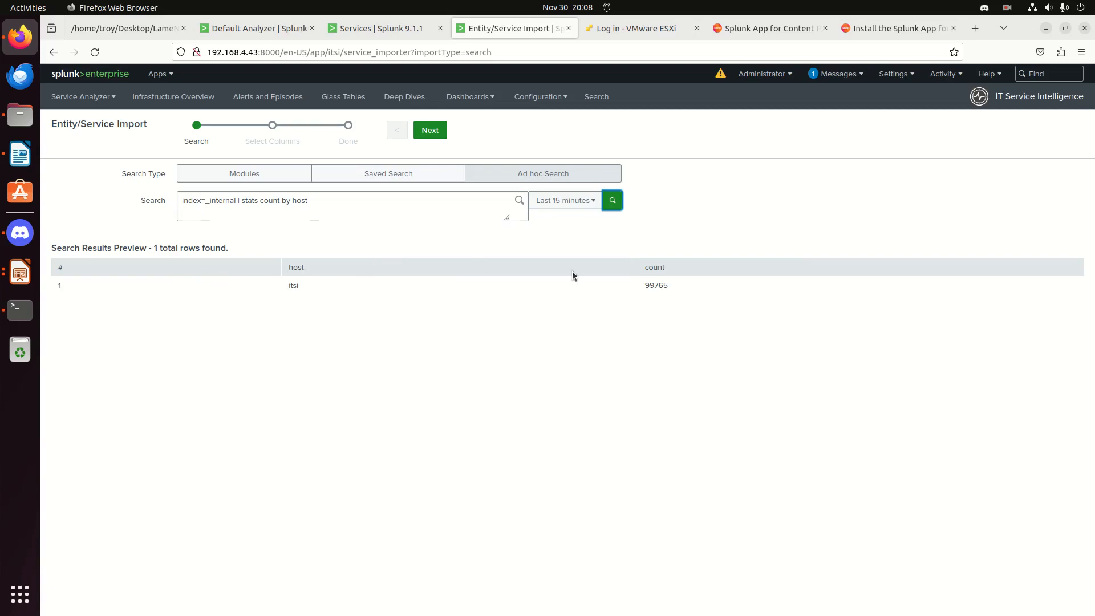
pyautogui.click(430, 131)
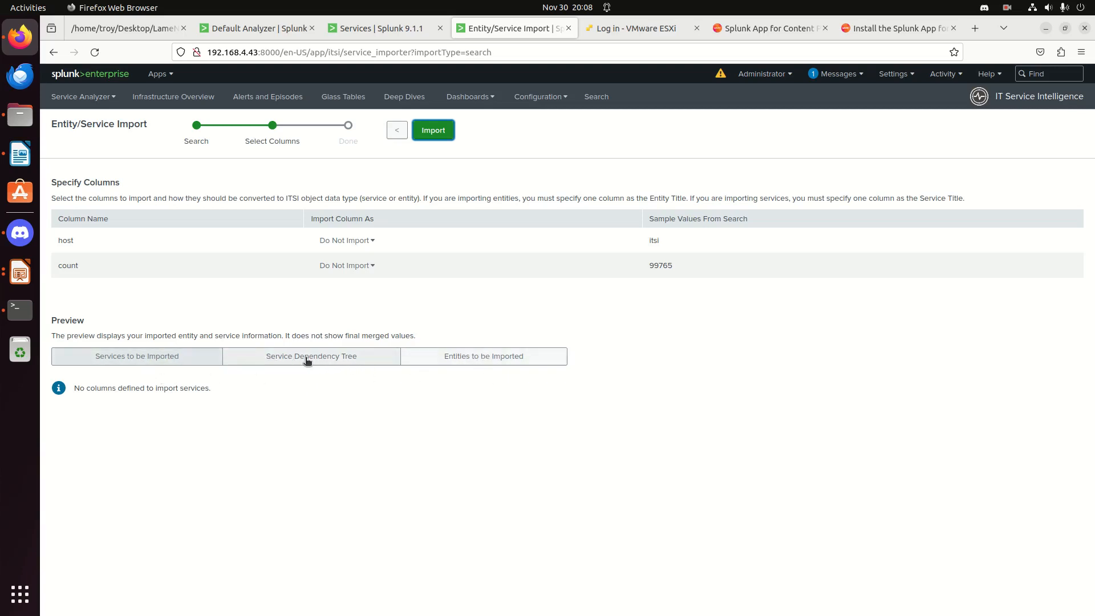
pyautogui.click(492, 365)
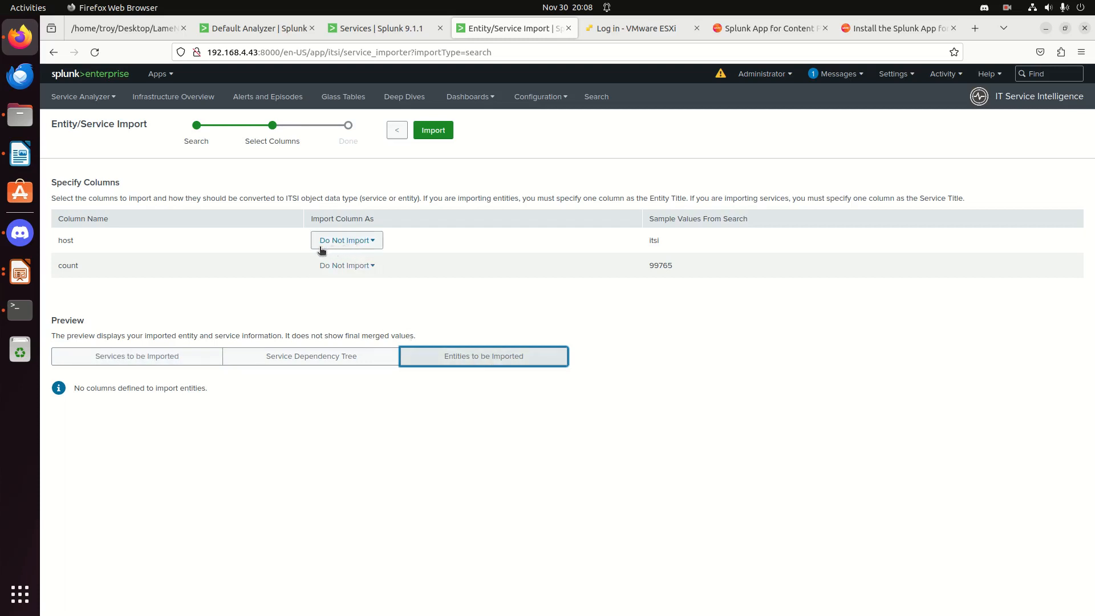
pyautogui.click(370, 244)
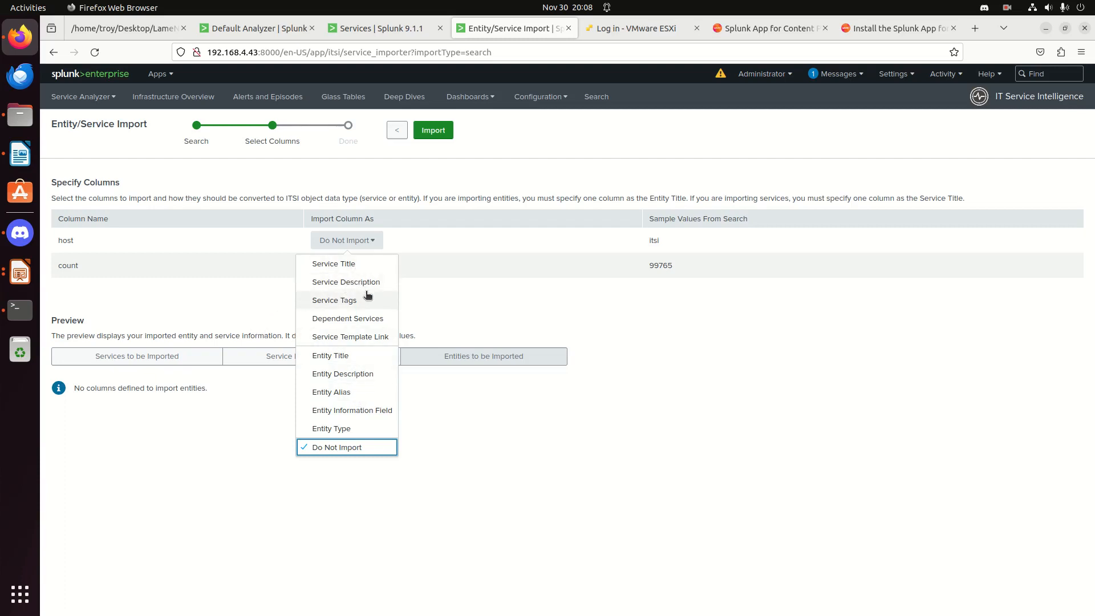
pyautogui.click(360, 357)
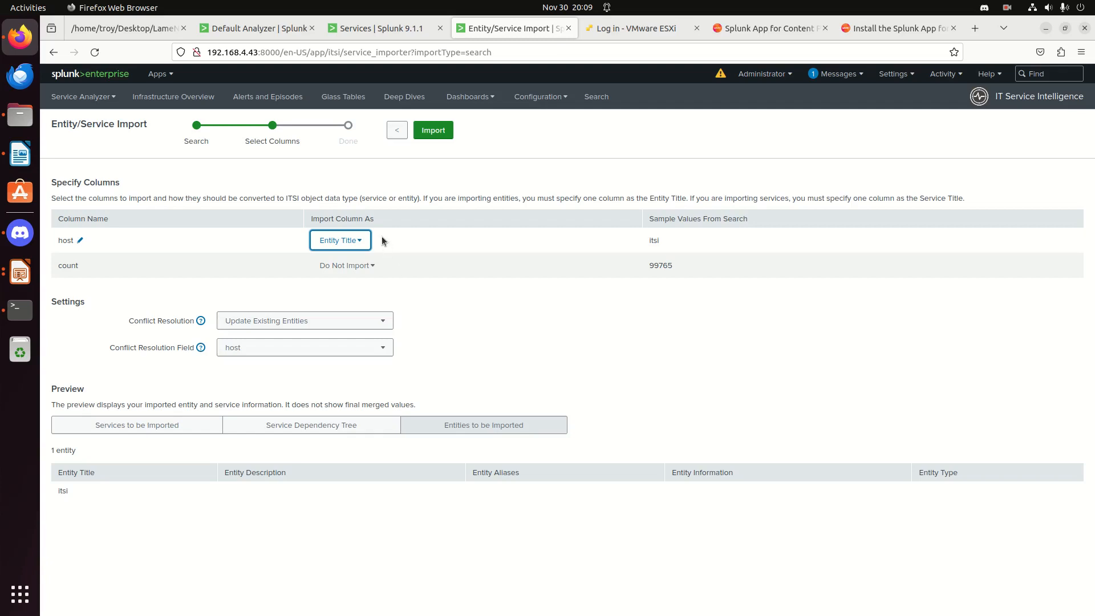
pyautogui.click(363, 240)
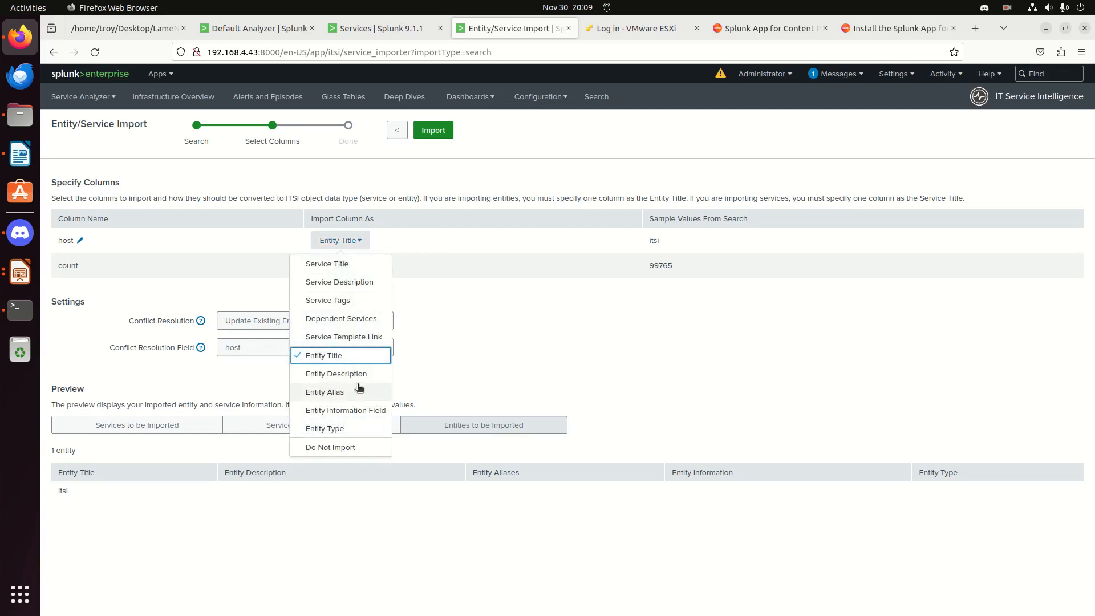
pyautogui.click(336, 431)
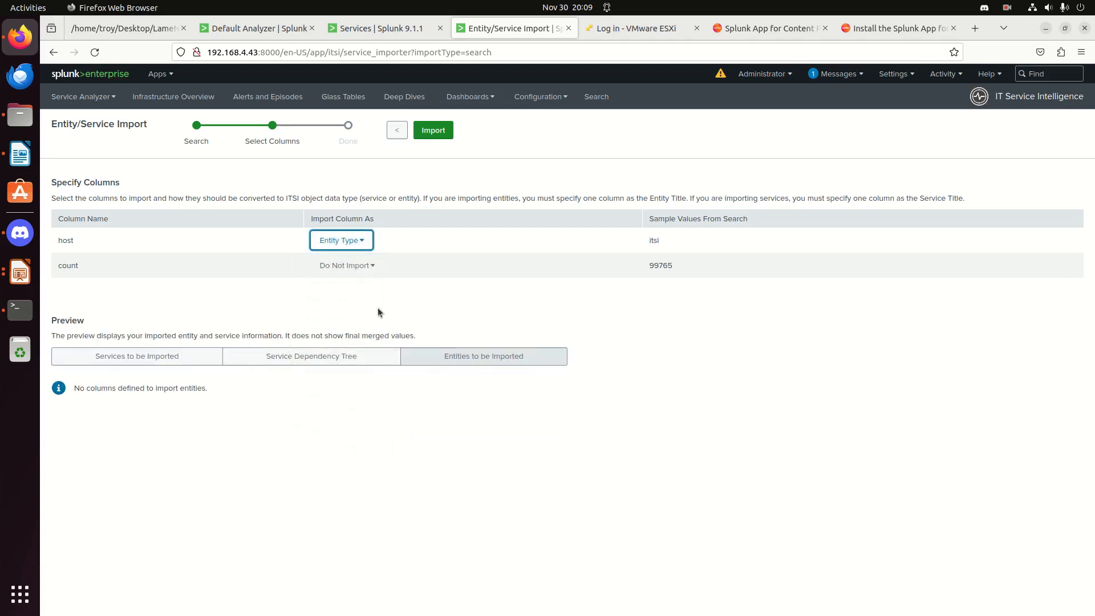
pyautogui.click(362, 239)
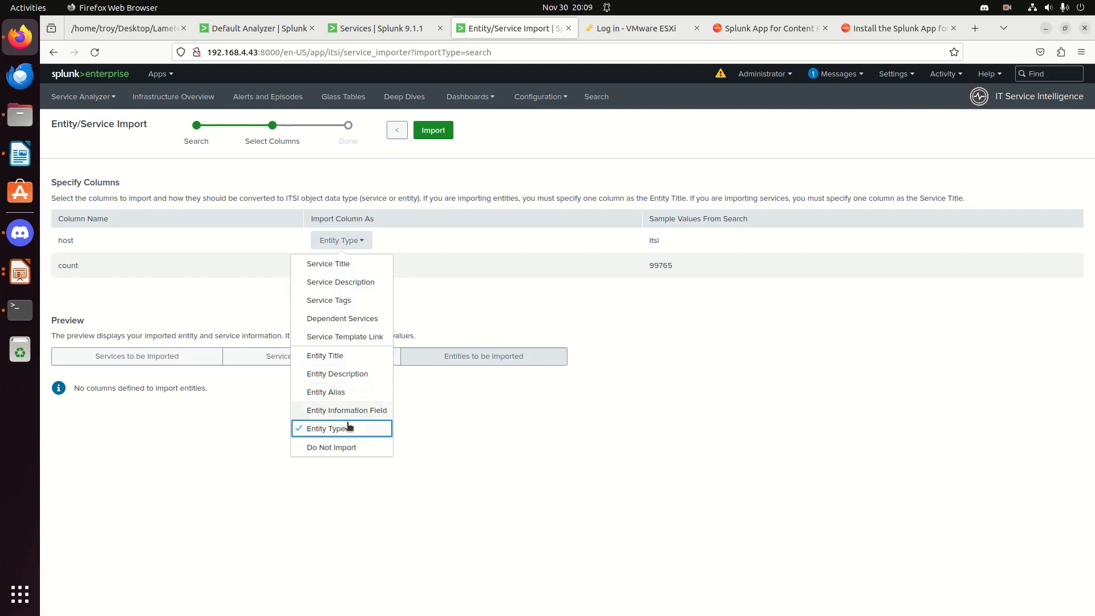
pyautogui.click(328, 356)
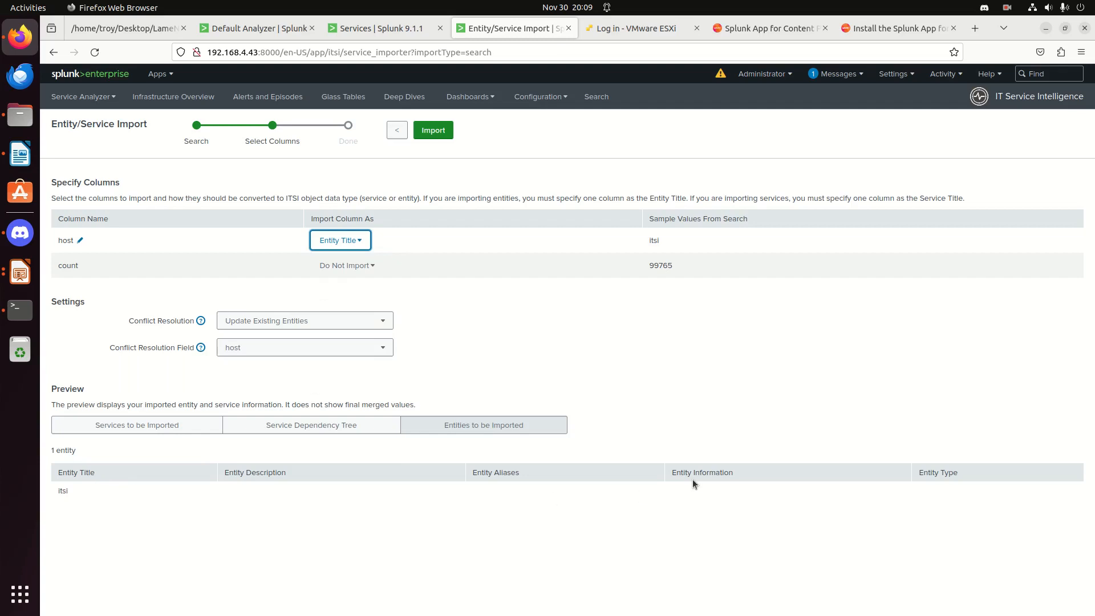
pyautogui.click(396, 132)
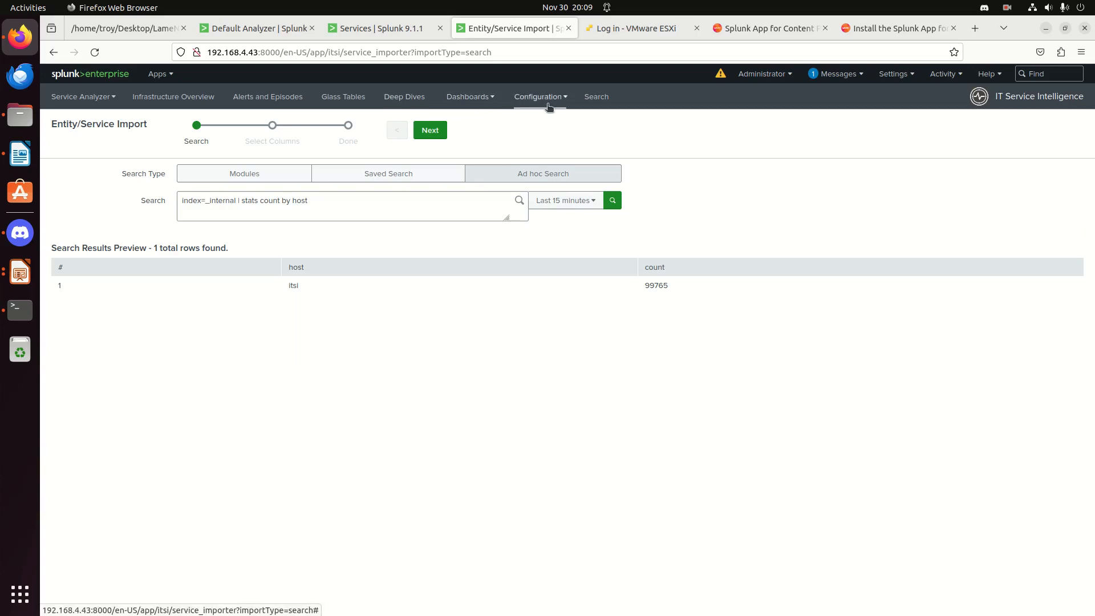
# - Map the host column to Entity Title, preview the entities to be imported, and run the import
pyautogui.click(431, 131)
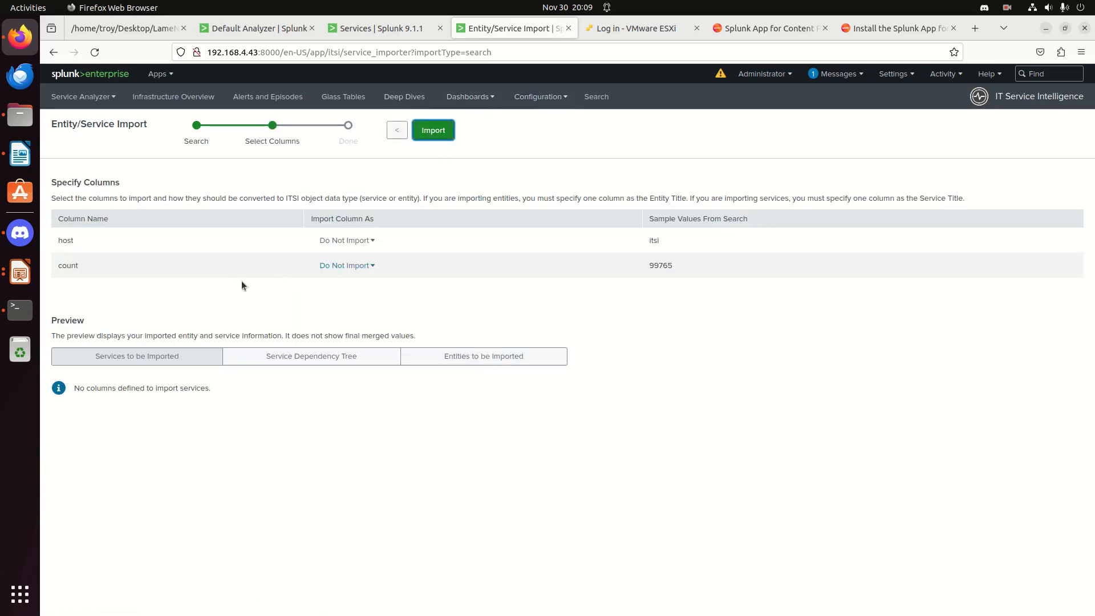
pyautogui.click(352, 241)
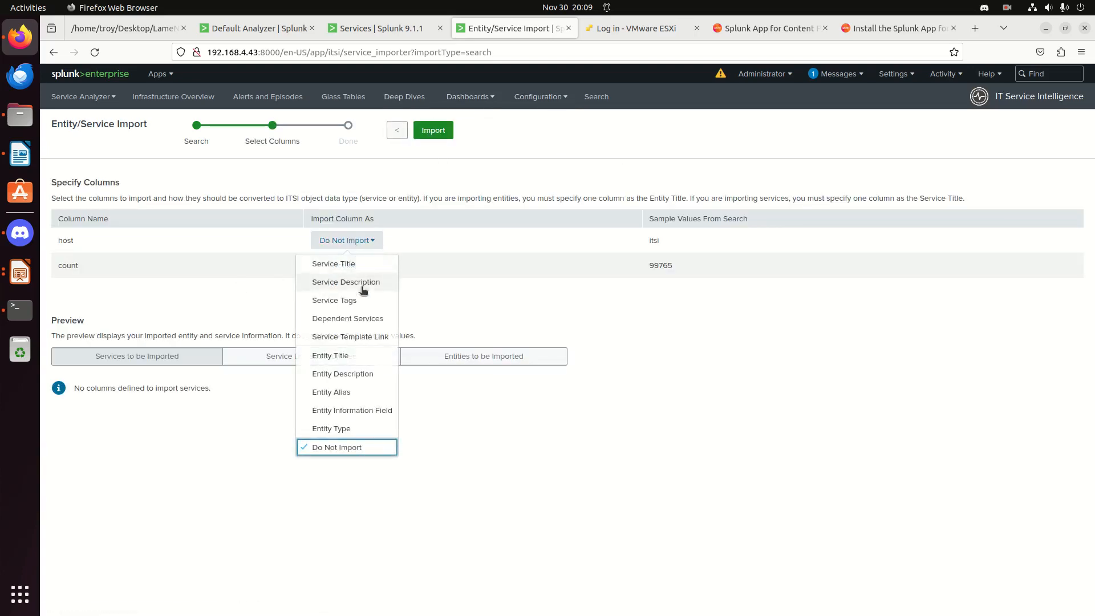
pyautogui.click(338, 356)
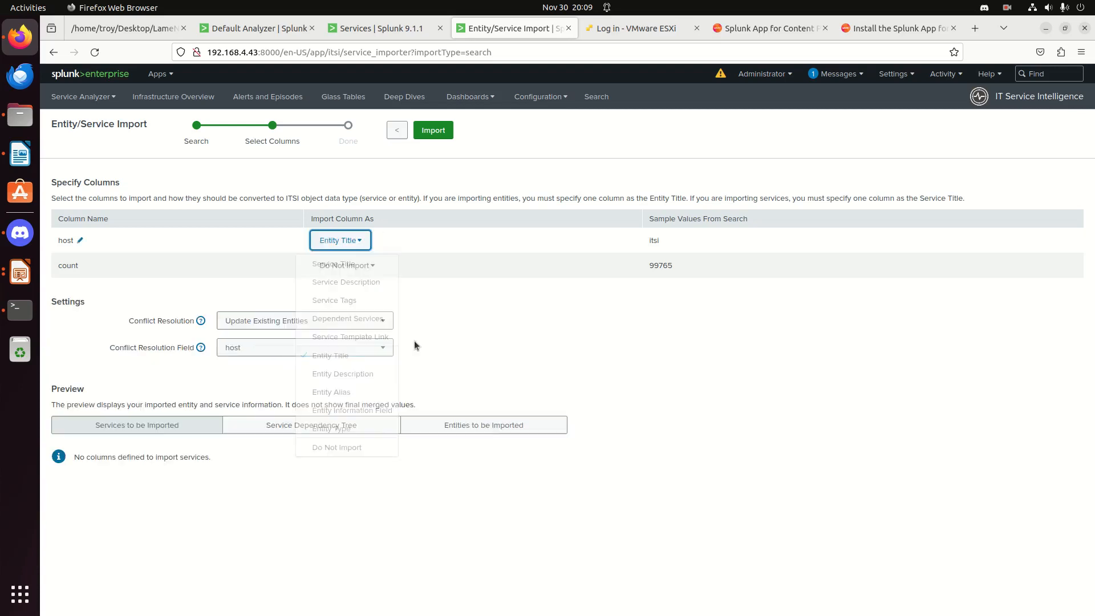
pyautogui.click(498, 432)
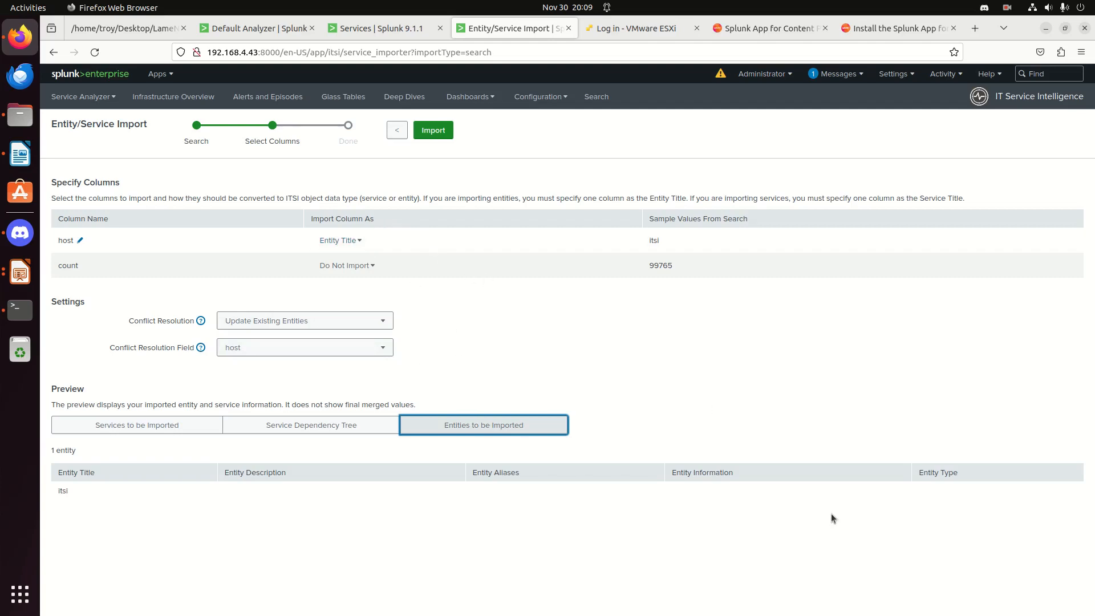
pyautogui.click(436, 132)
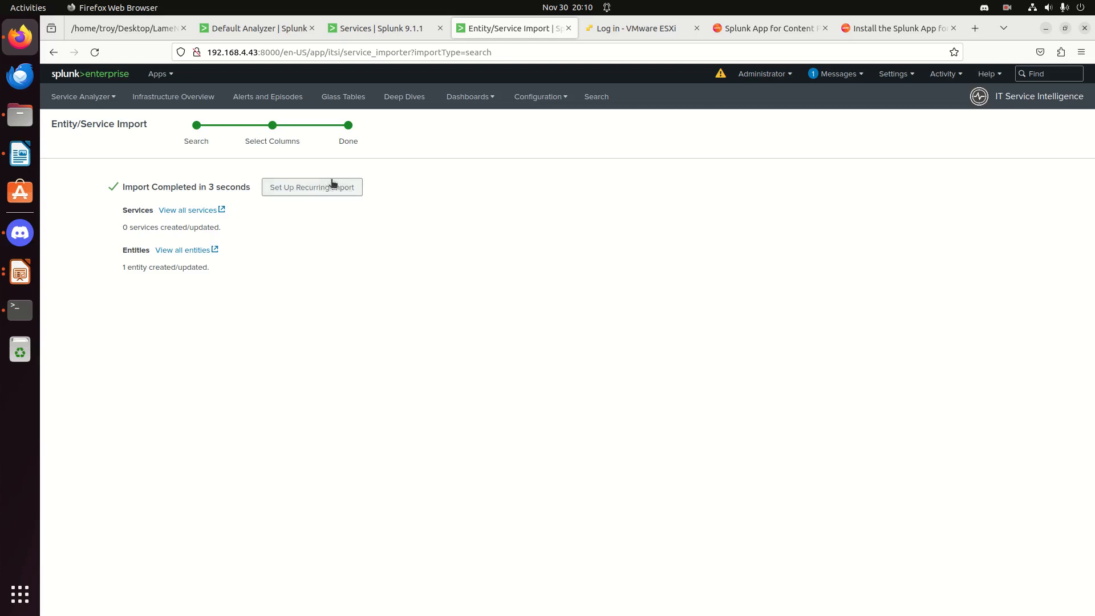
# - Return to Entity Management and open the imported itsi entity to examine its aliases and assigned services
pyautogui.click(520, 100)
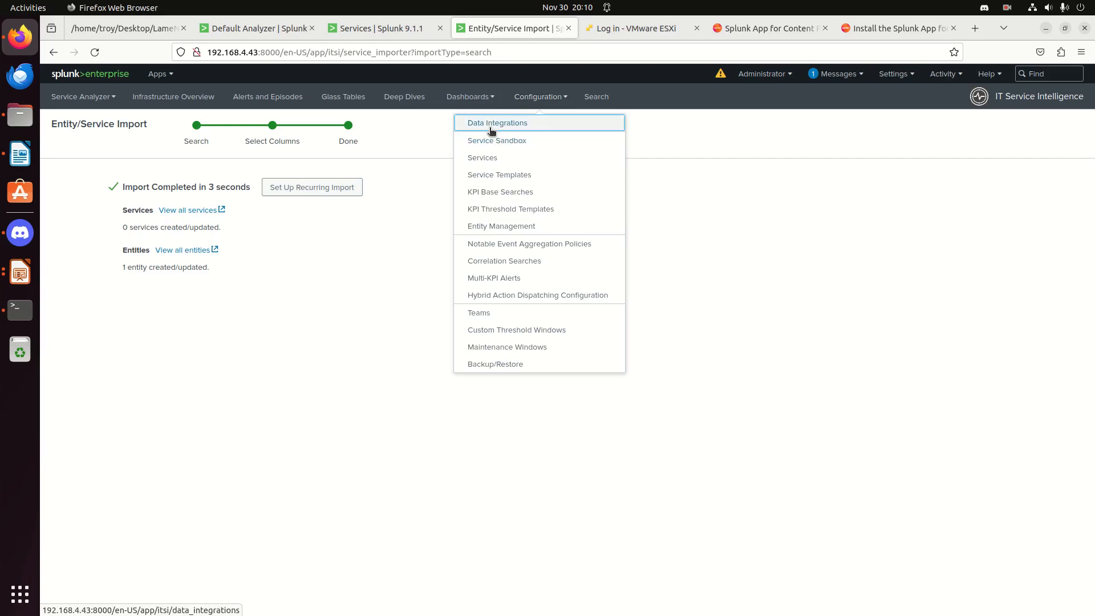
pyautogui.moveTo(489, 127); pyautogui.dragTo(521, 162)
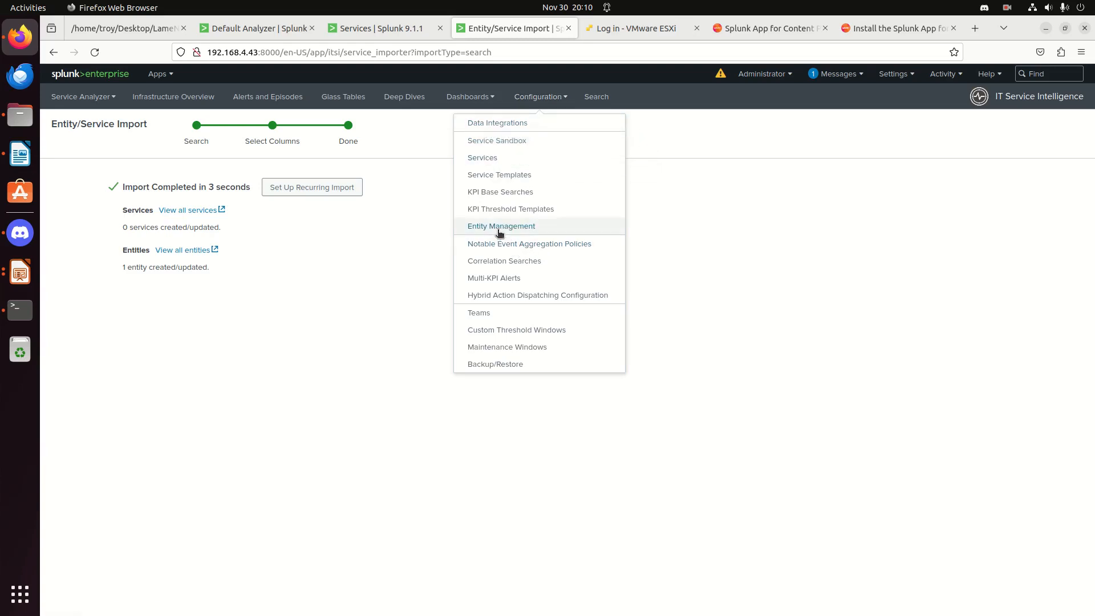
pyautogui.click(521, 226)
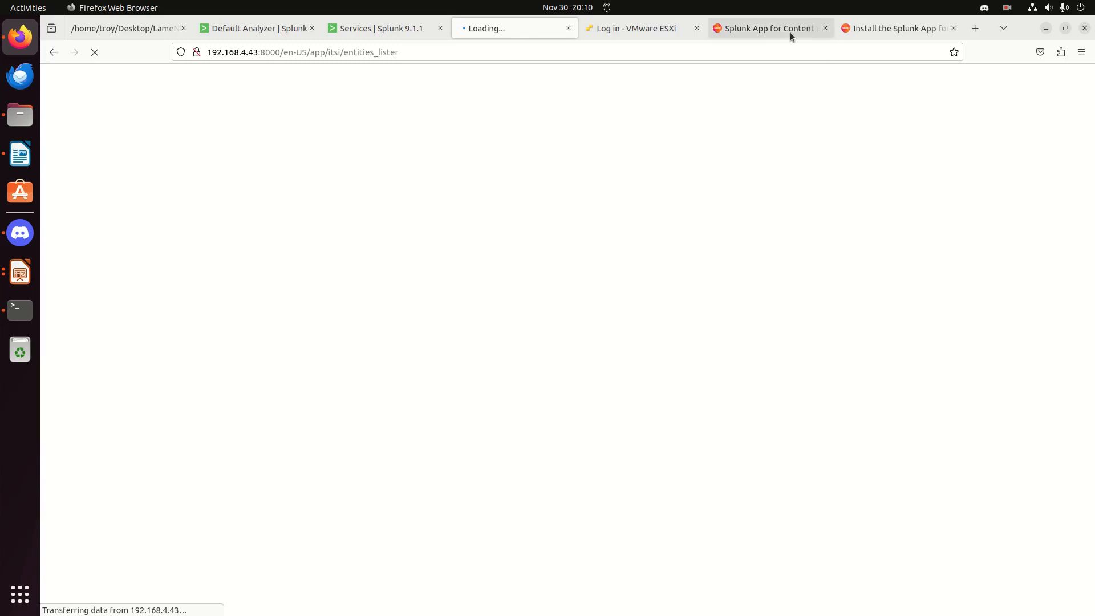
pyautogui.click(773, 29)
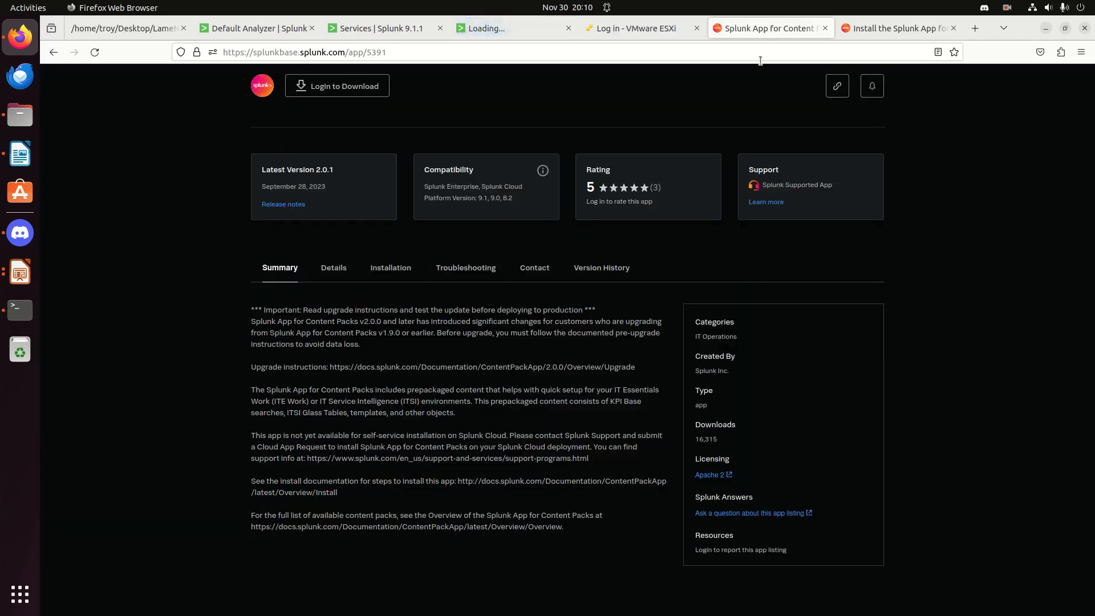
pyautogui.click(874, 30)
pyautogui.scroll(10, 770, 348)
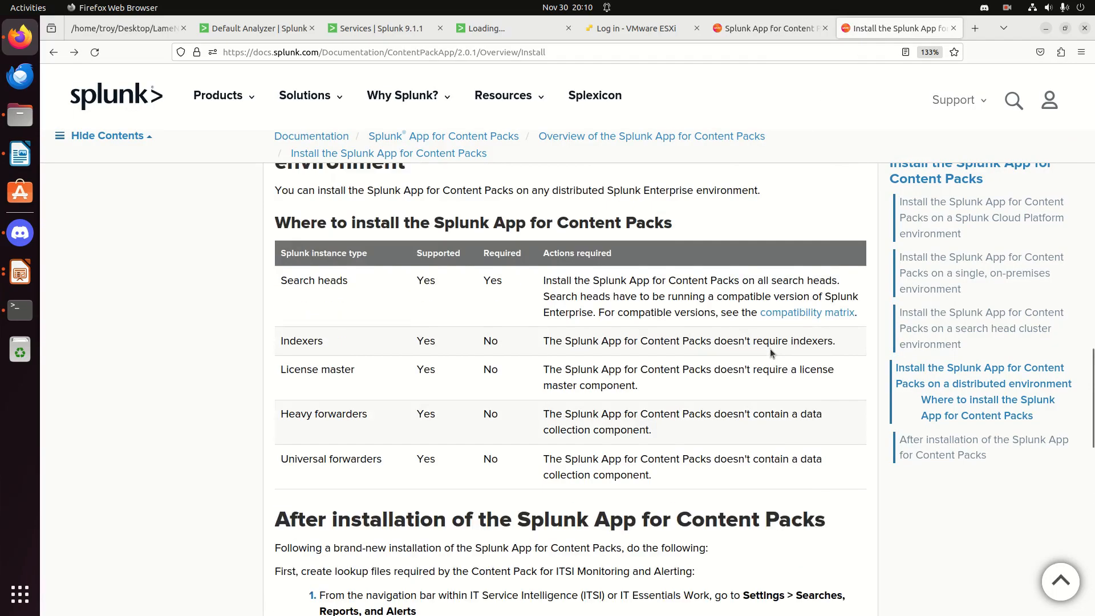
pyautogui.scroll(7, 770, 348)
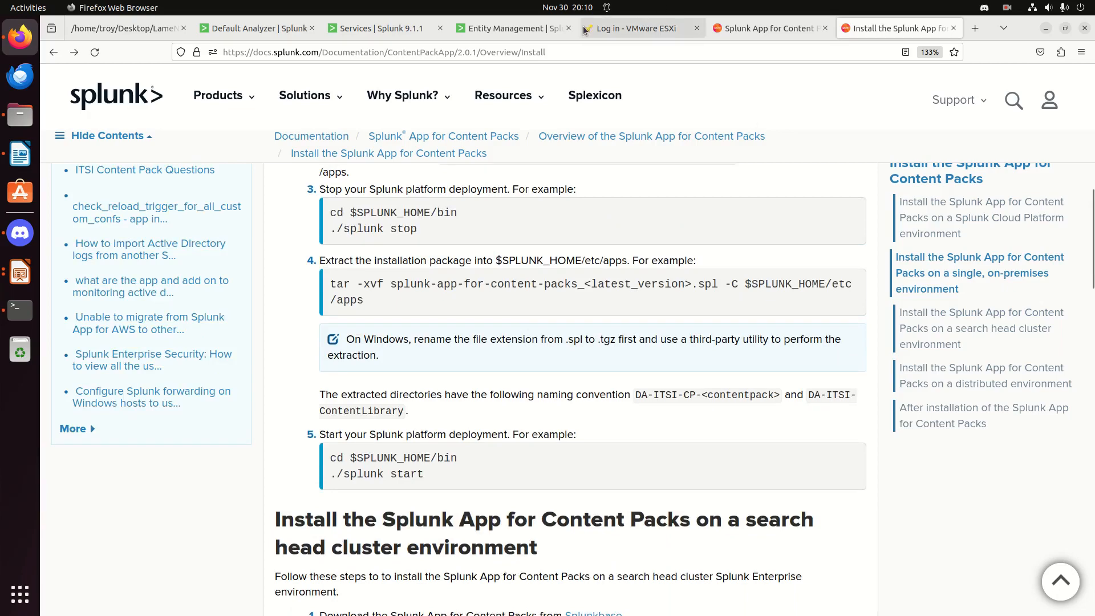
pyautogui.click(495, 30)
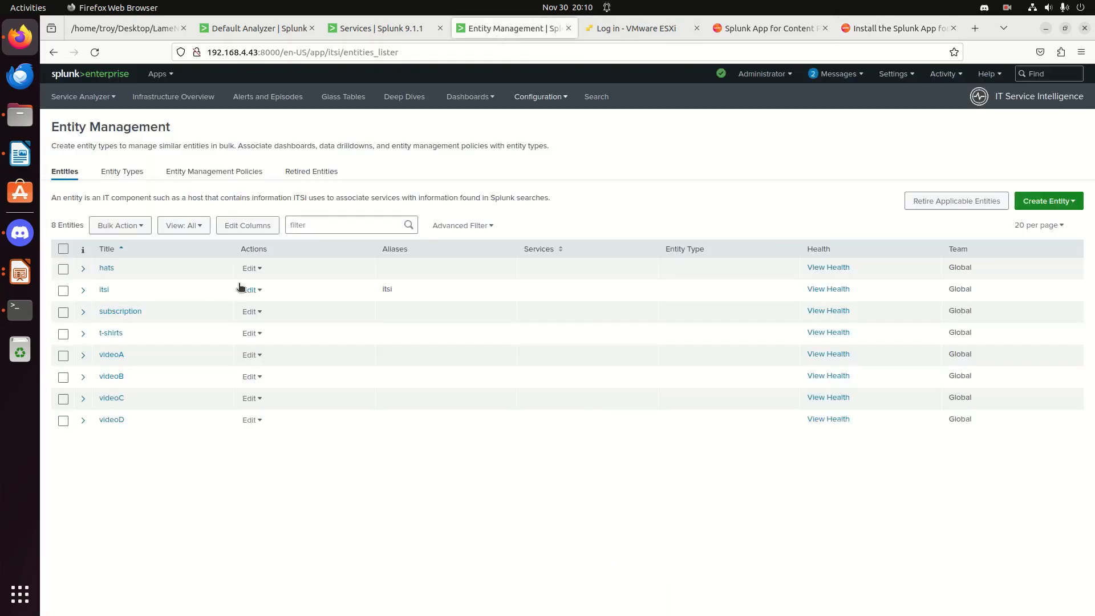
pyautogui.click(105, 292)
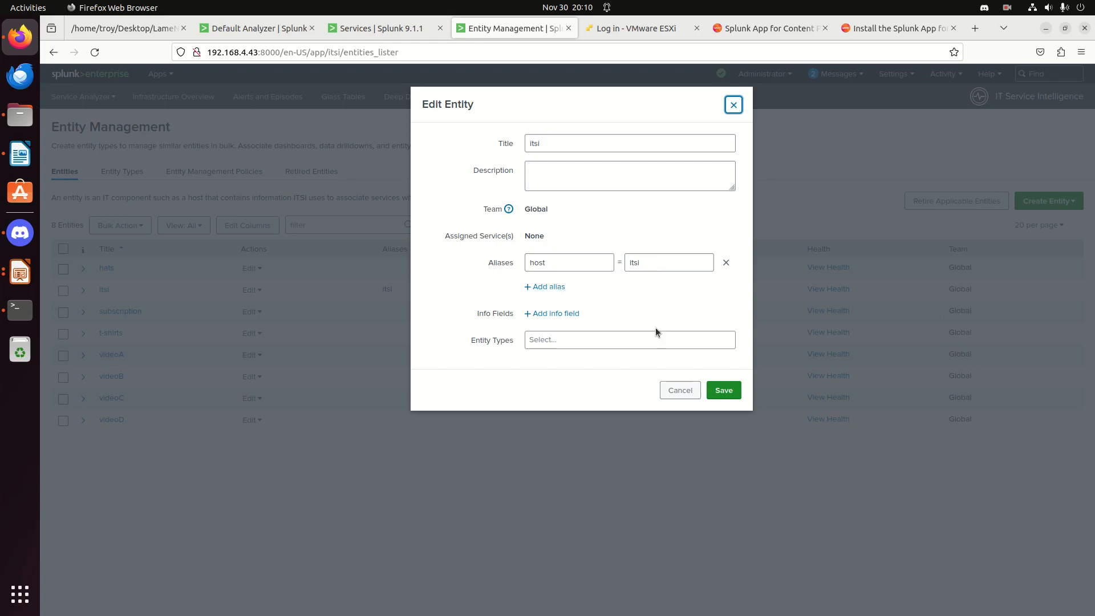
# - Open the Splunk ITSI Instance Metrics service in a separate browser tab and examine its entity rule and the available rule types
pyautogui.click(385, 29)
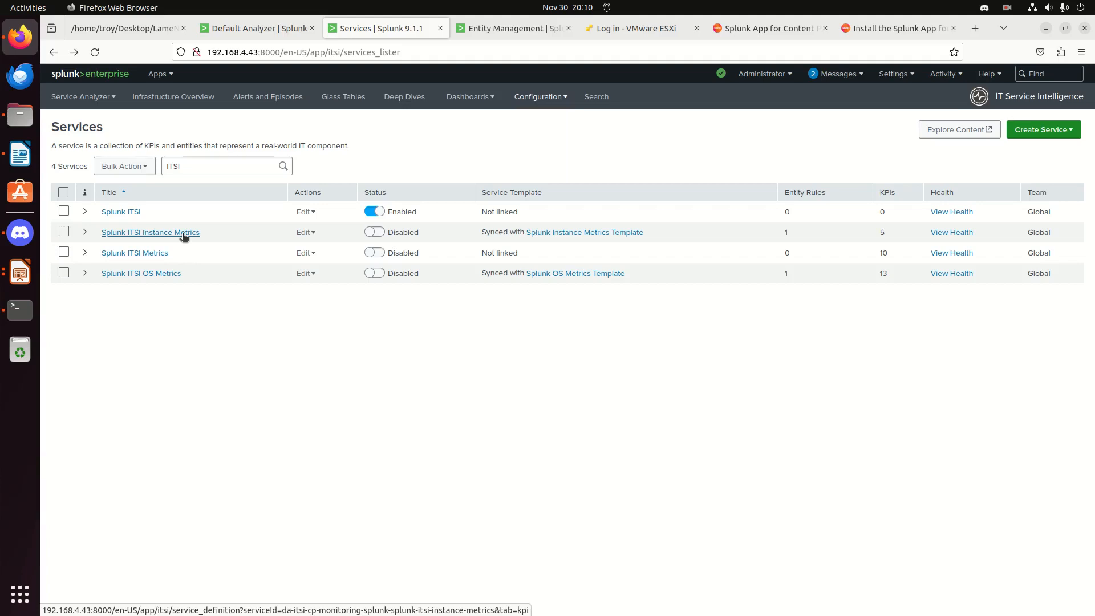
pyautogui.middleClick(184, 234)
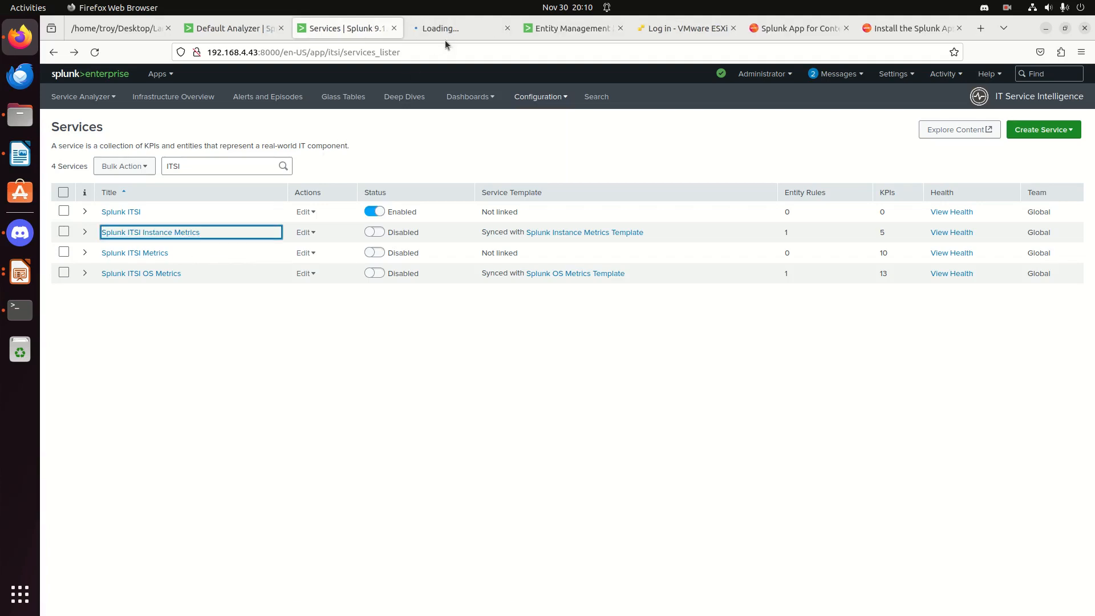
pyautogui.click(446, 32)
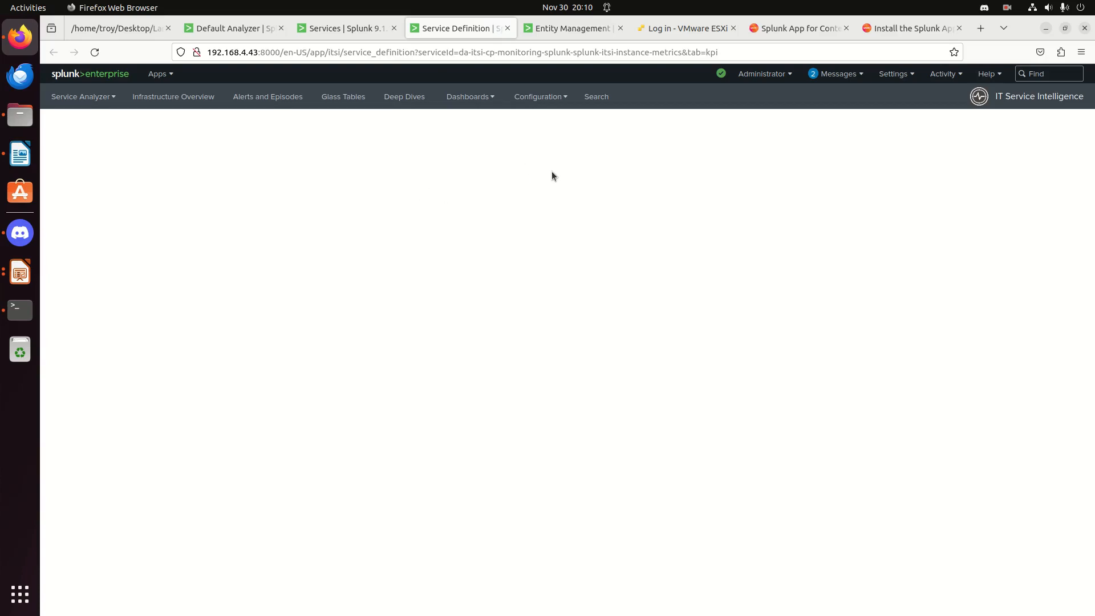
pyautogui.click(64, 171)
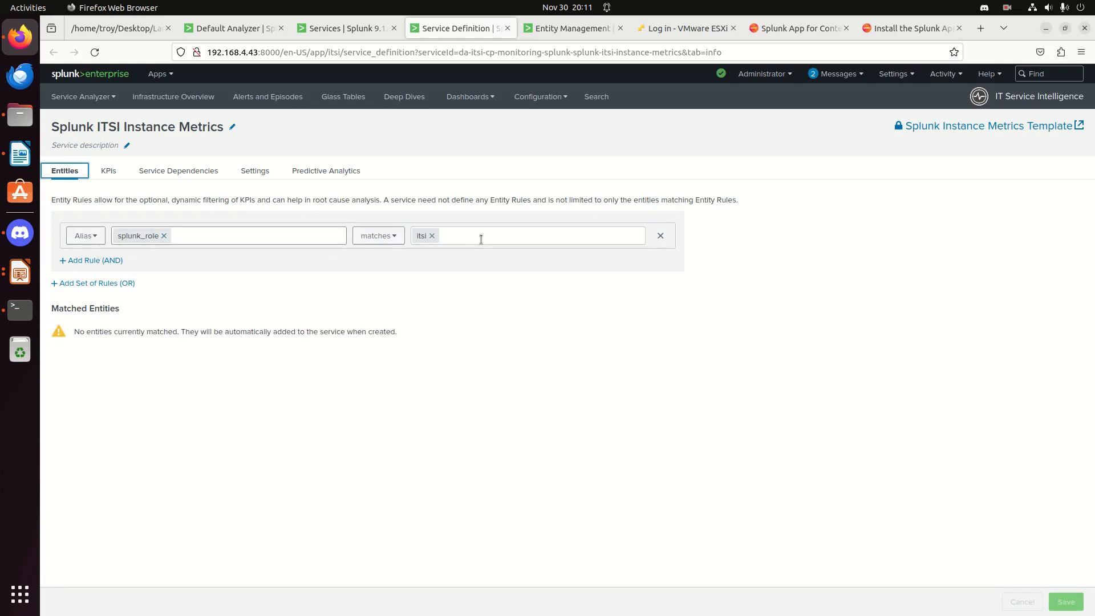
pyautogui.click(87, 239)
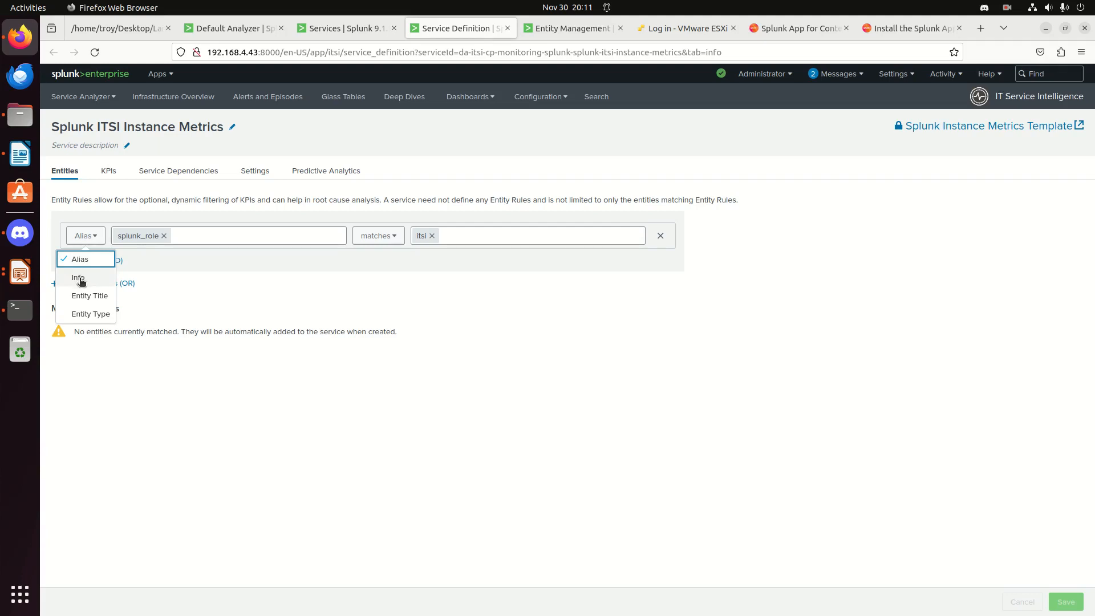
pyautogui.click(191, 285)
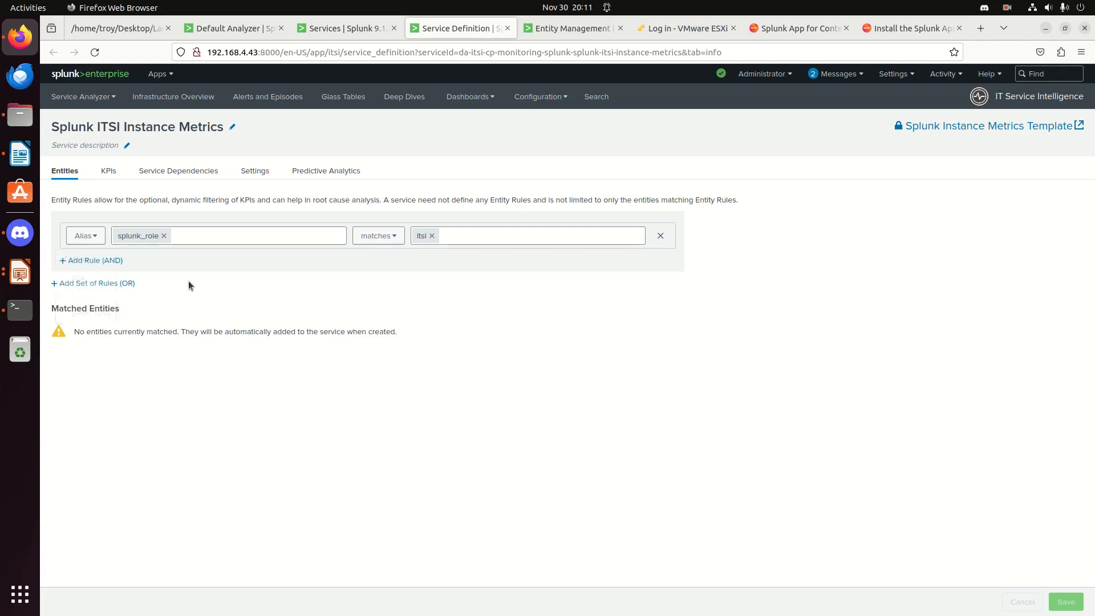
# - Add the info field splunk_role = itsi to the itsi entity, checking it against the Instance Metrics entity rule, and save
pyautogui.click(574, 29)
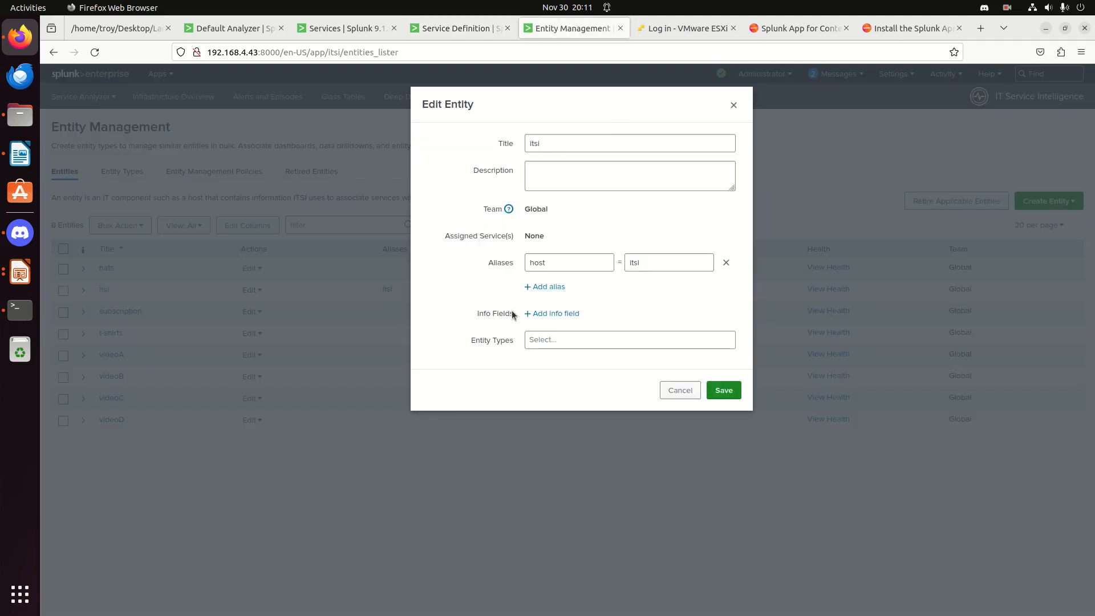
pyautogui.click(539, 314)
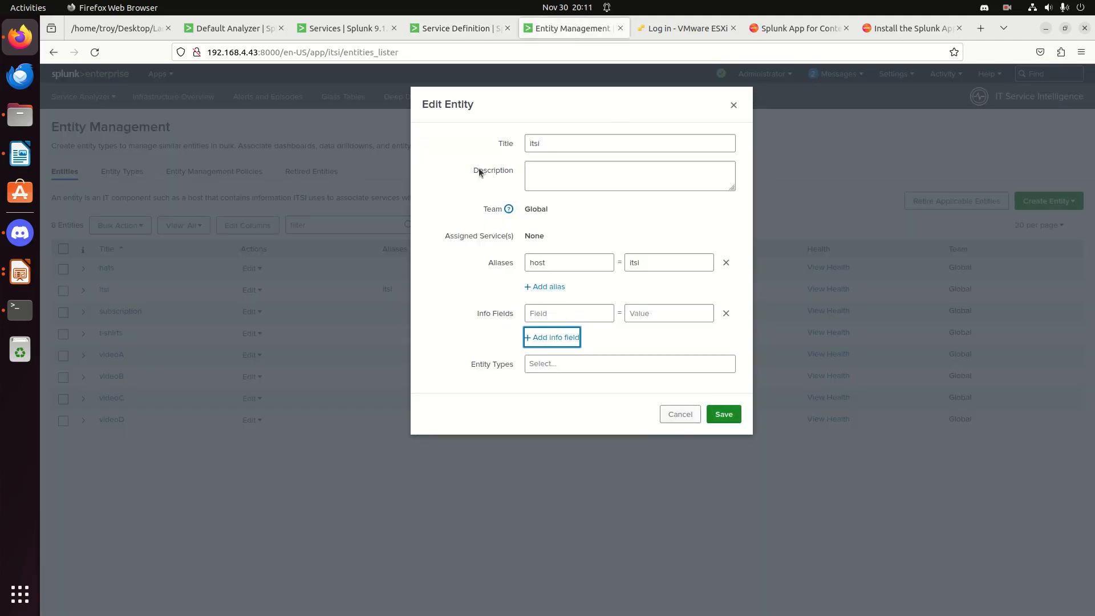
pyautogui.click(364, 27)
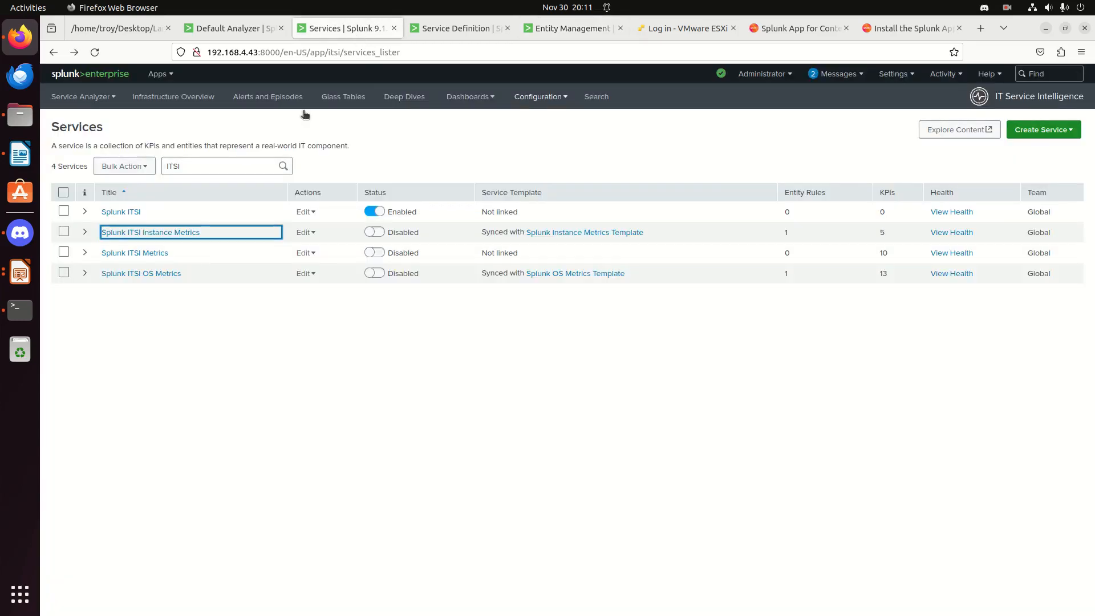
pyautogui.click(462, 26)
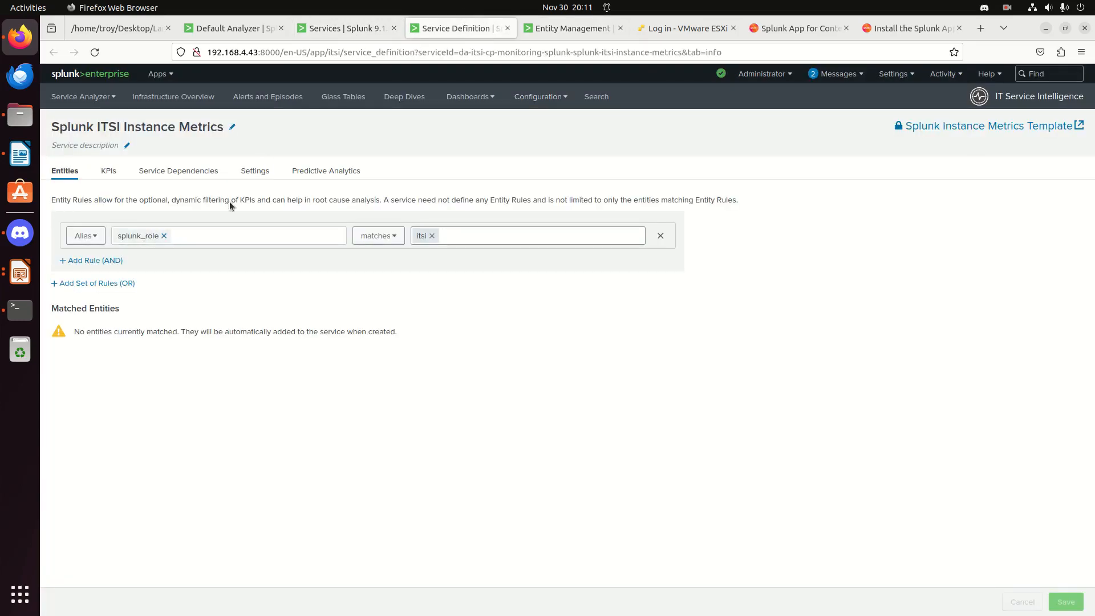
pyautogui.click(551, 34)
pyautogui.click(569, 311)
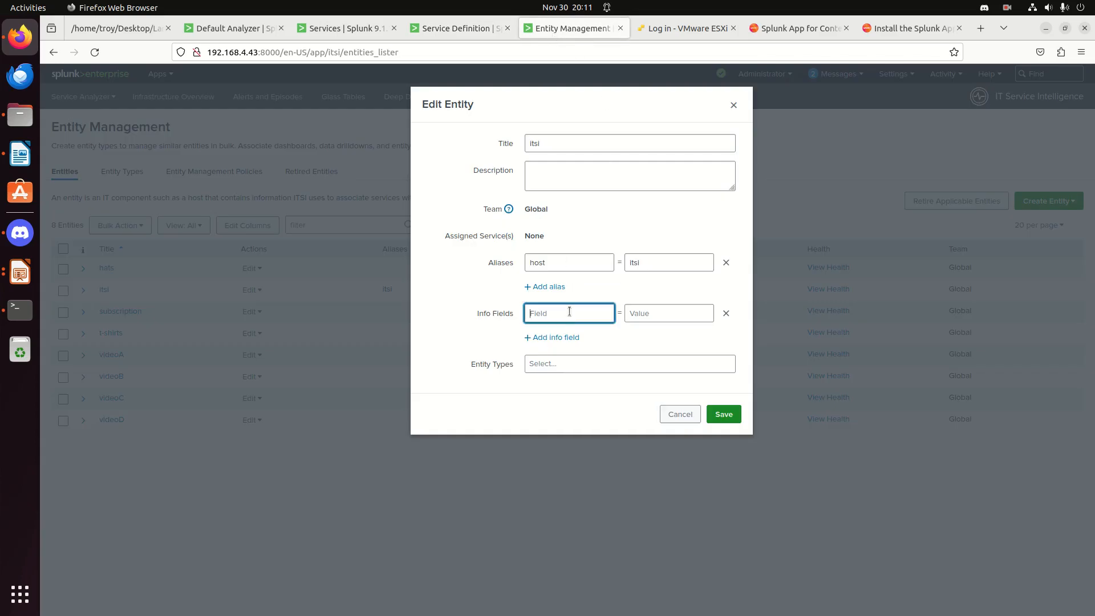
pyautogui.write('splunk_role')
pyautogui.press('Tab')
pyautogui.write('itsi')
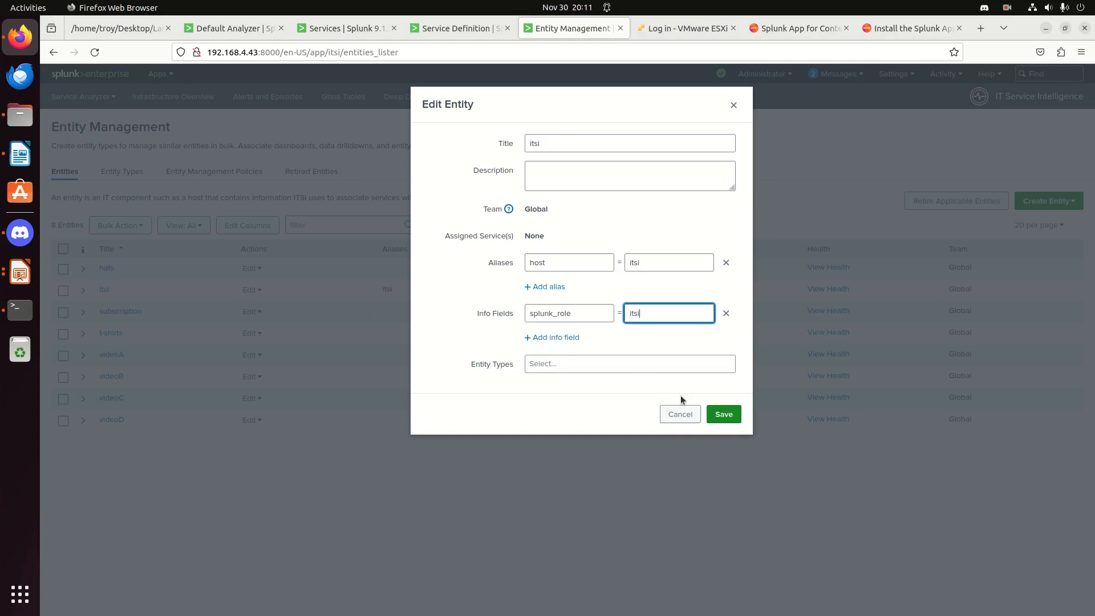
pyautogui.click(730, 417)
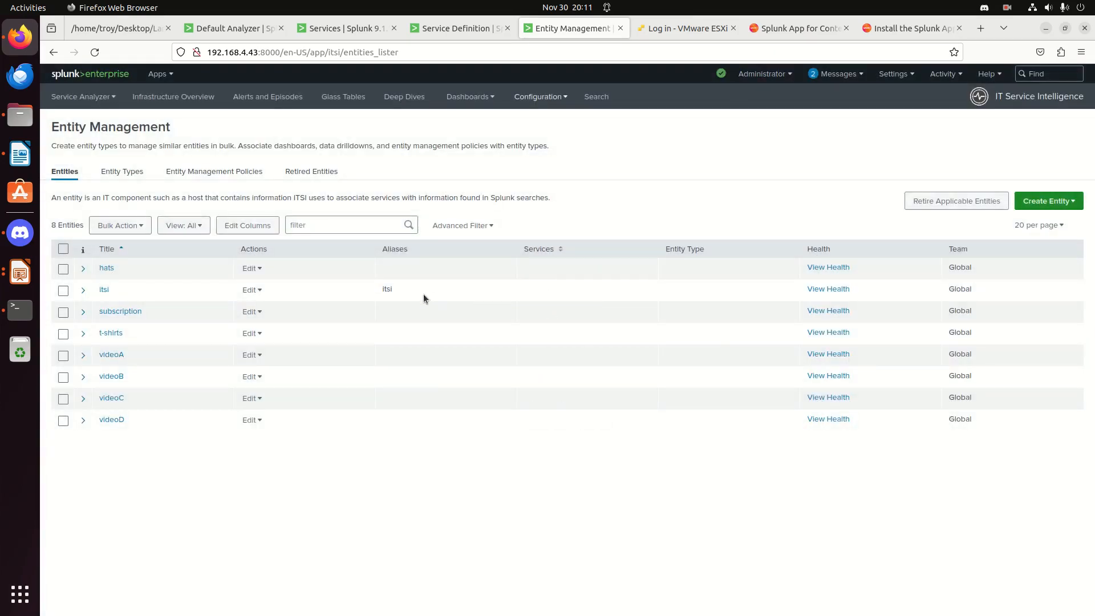
# - Reopen the itsi entity to check its info field, save it, and examine its assigned service in the entity list
pyautogui.click(103, 289)
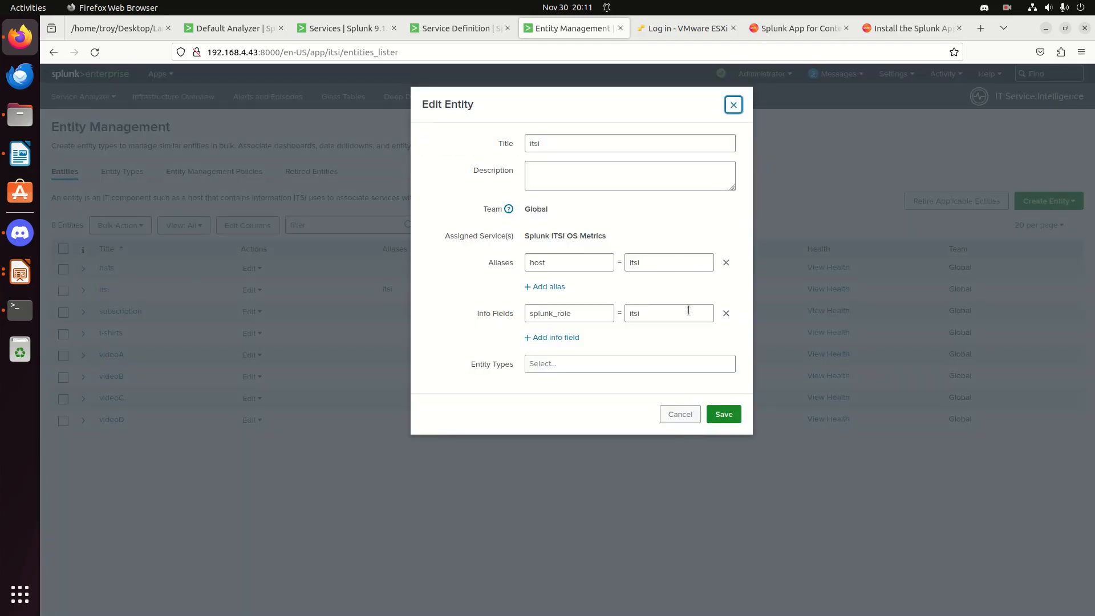
pyautogui.click(667, 315)
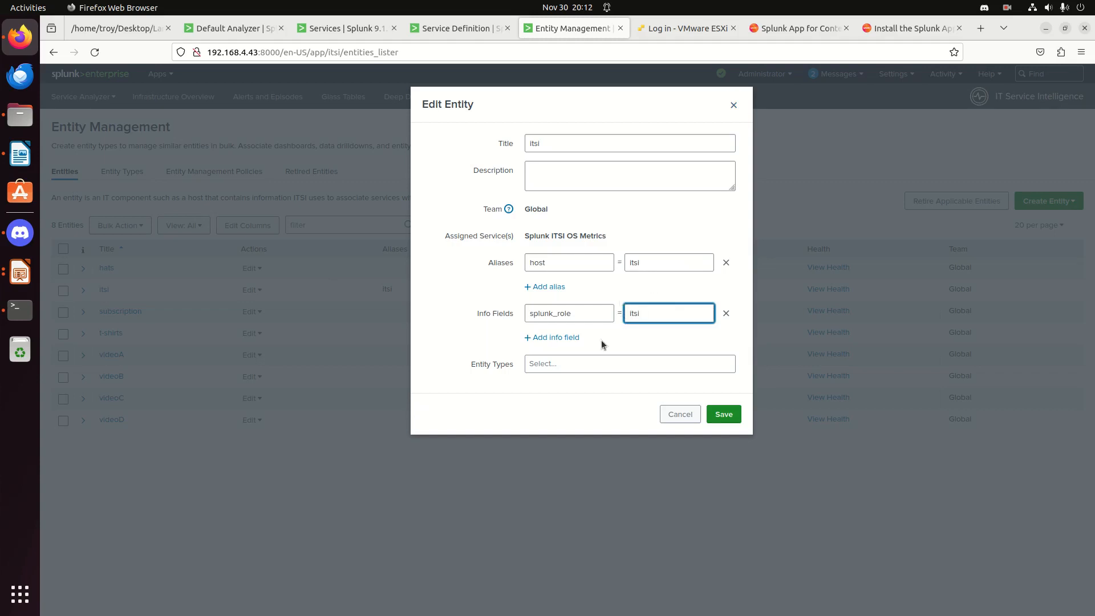
pyautogui.click(729, 417)
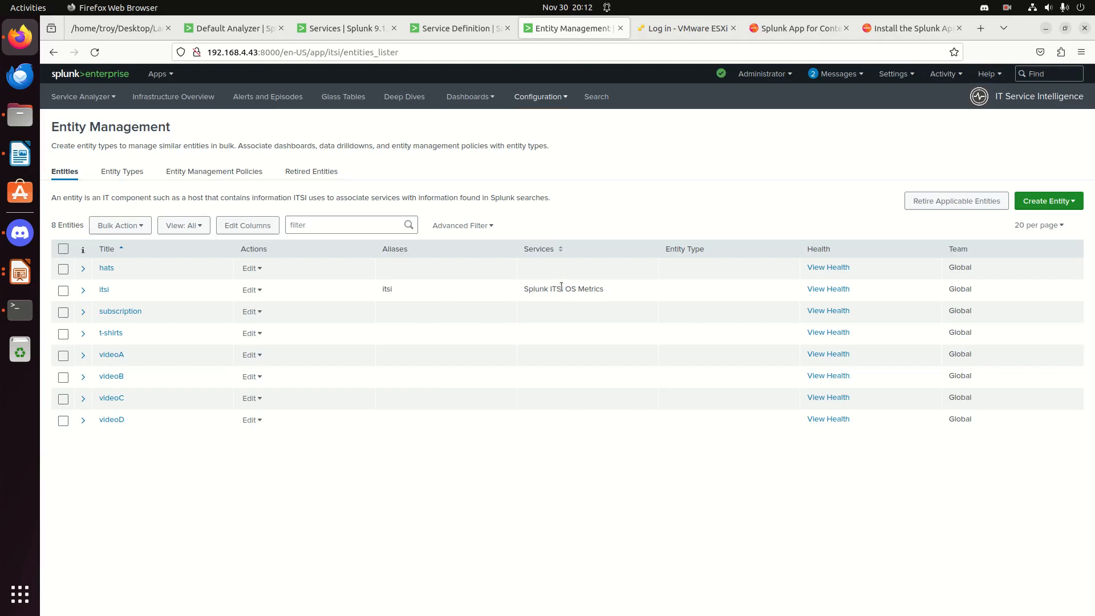
pyautogui.moveTo(549, 290); pyautogui.dragTo(516, 297)
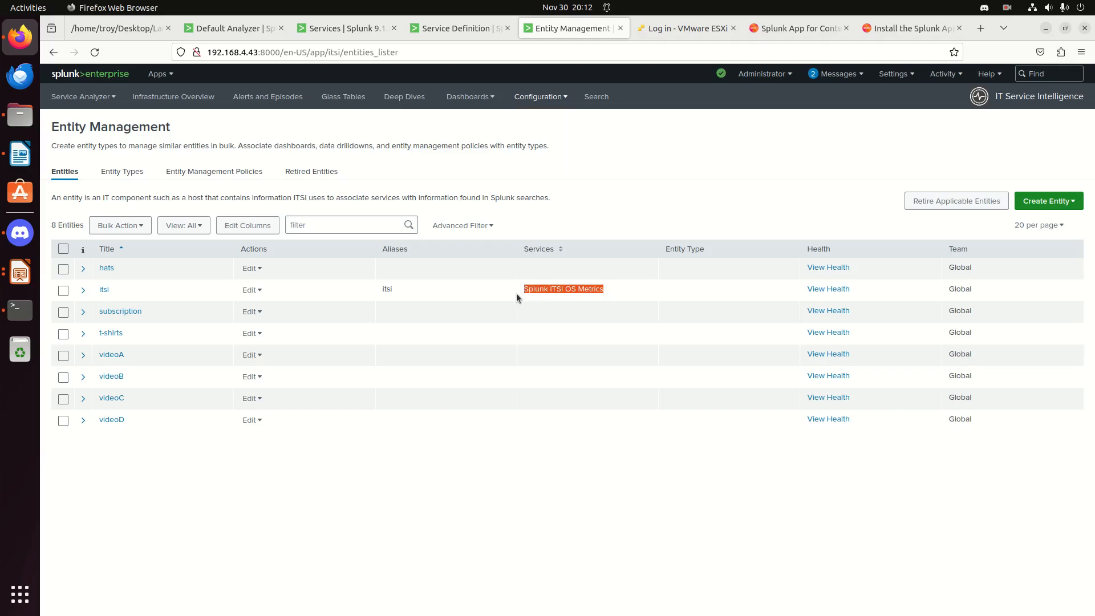
pyautogui.tripleClick(560, 291)
pyautogui.doubleClick(560, 291)
pyautogui.click(560, 292)
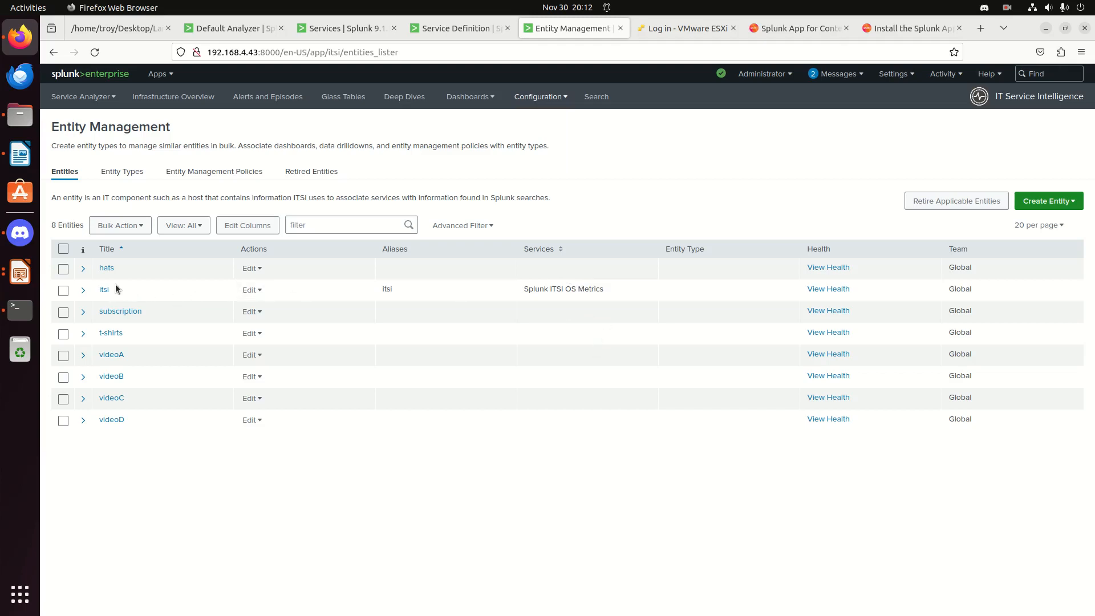
# - Add the alias splunk_role = itsi to the itsi entity, remove its conflicting splunk_role info field, and save
pyautogui.click(106, 291)
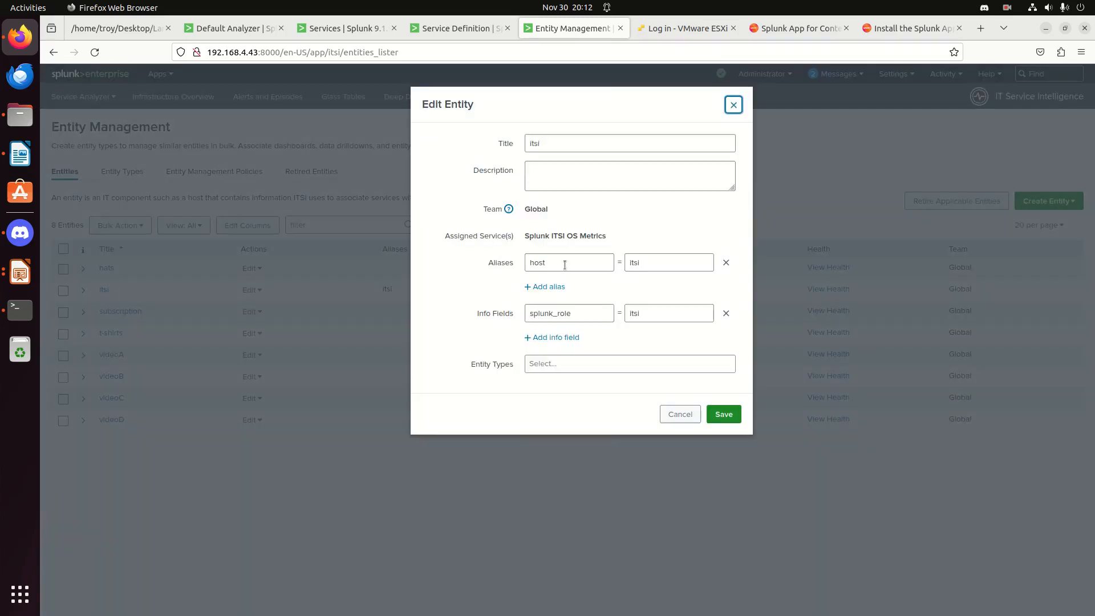
pyautogui.click(539, 287)
pyautogui.write('splunk_role')
pyautogui.press('Tab')
pyautogui.press('Tab')
pyautogui.write('it')
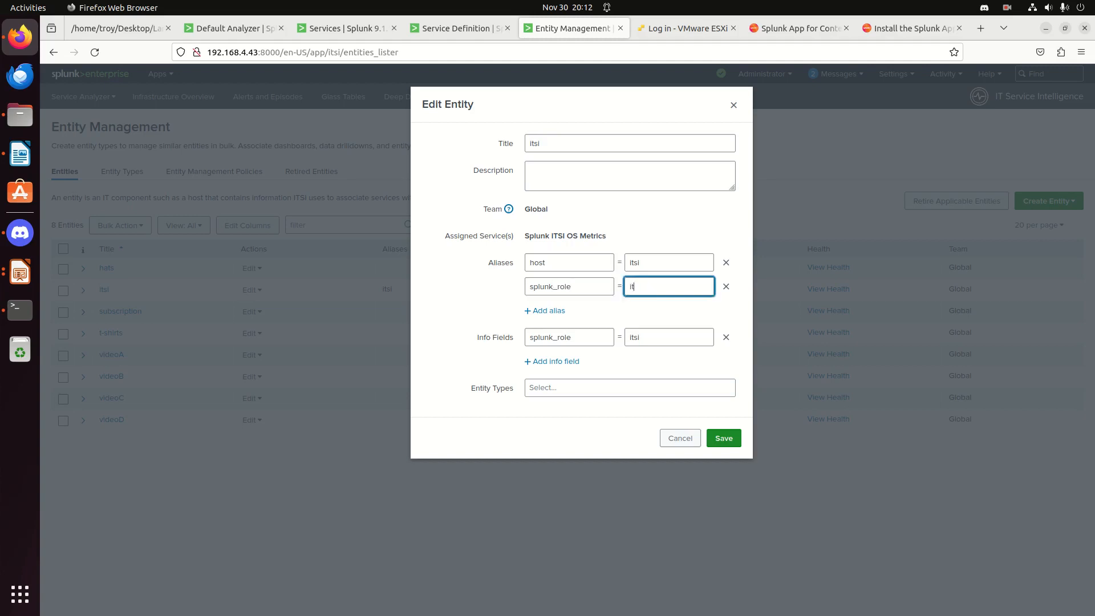
pyautogui.click(460, 307)
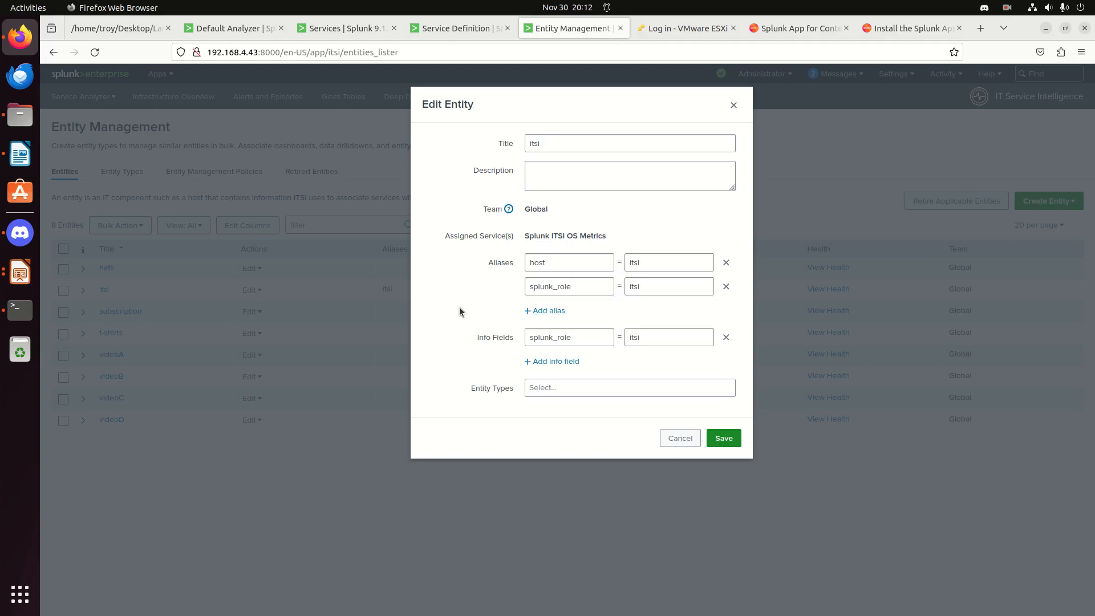
pyautogui.click(724, 438)
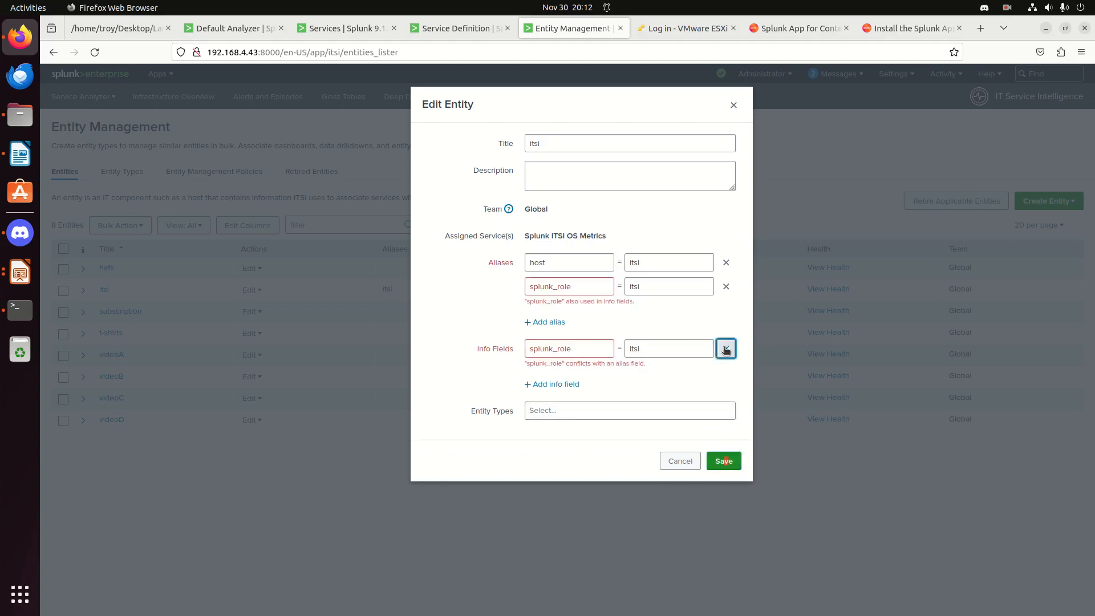
pyautogui.click(726, 349)
pyautogui.click(726, 430)
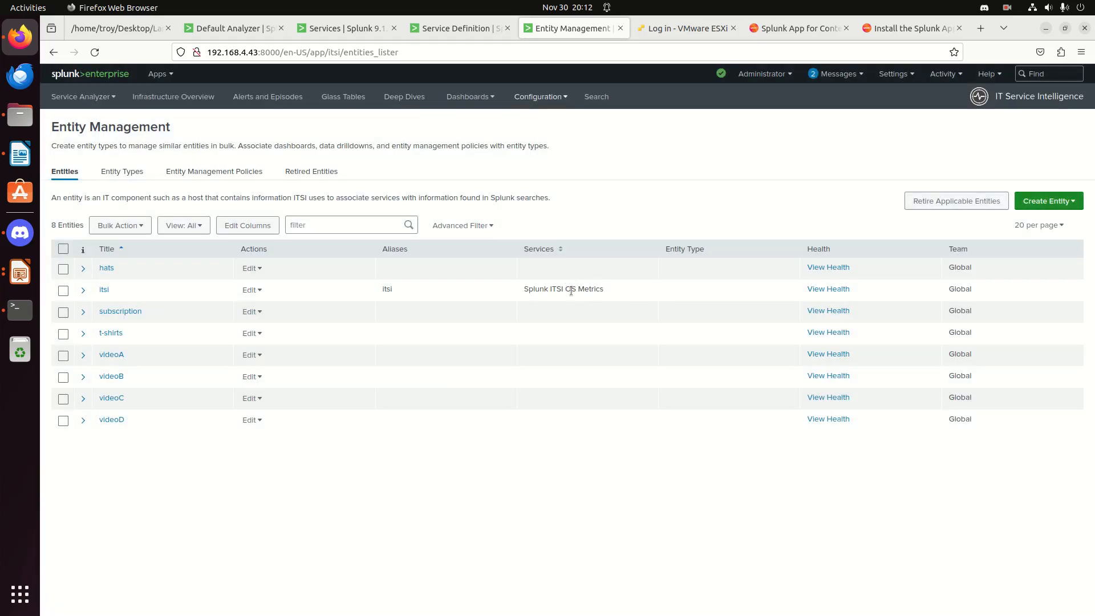
# - Reload the entity list and compare the itsi entity's aliases and assigned service with the Instance Metrics entity rule
pyautogui.click(95, 52)
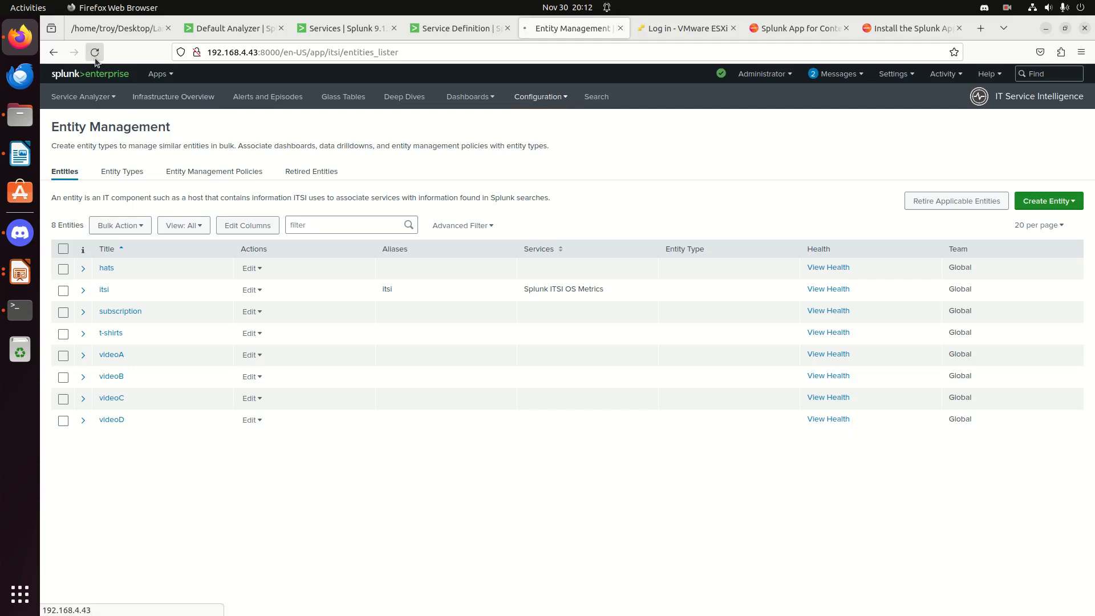
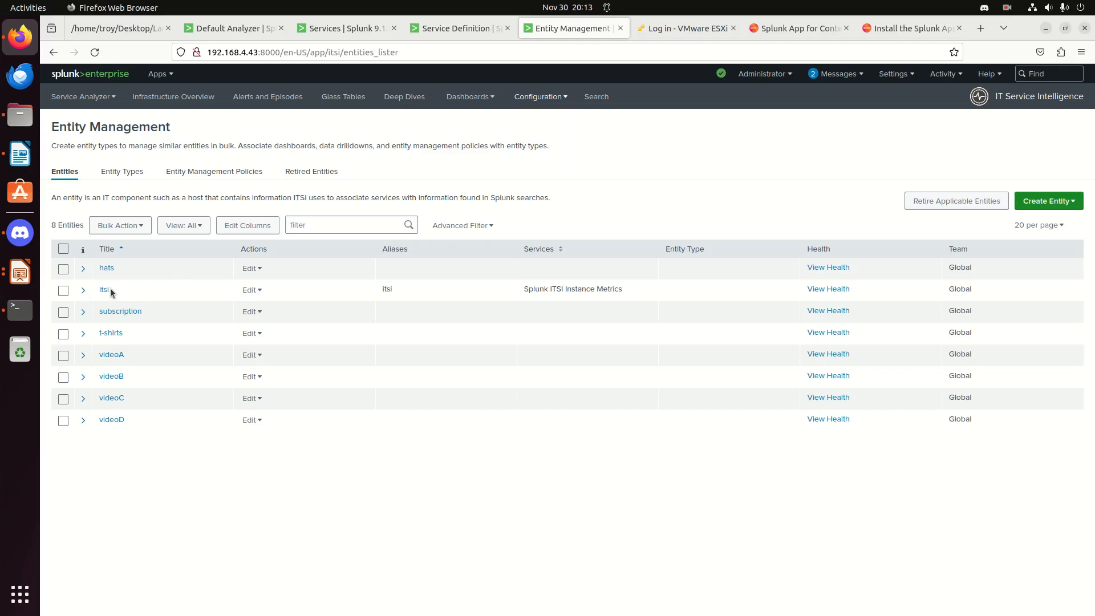
pyautogui.click(106, 291)
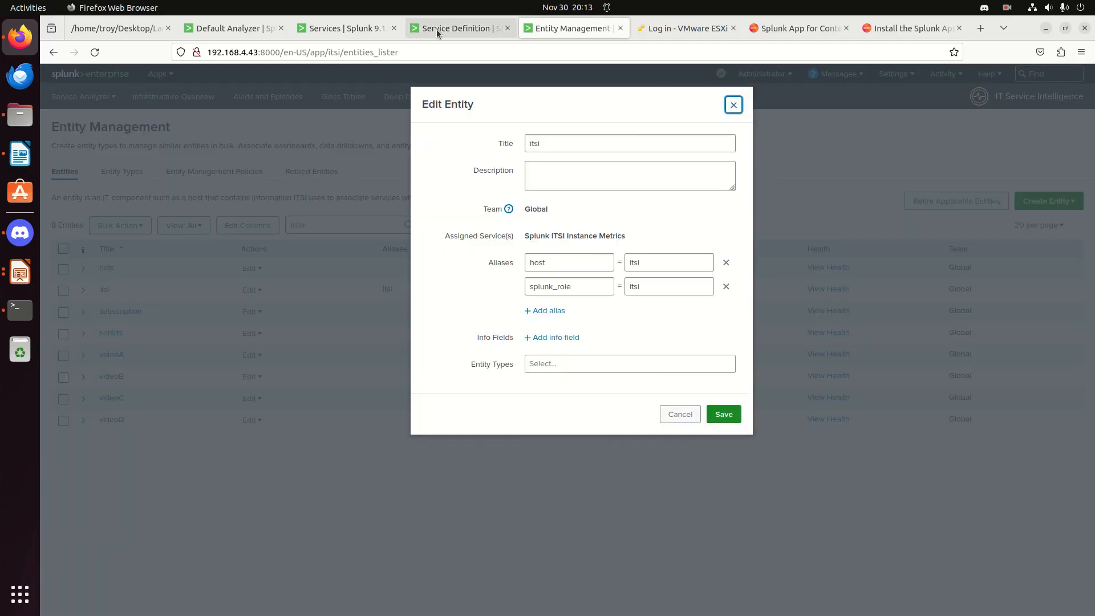
pyautogui.click(434, 29)
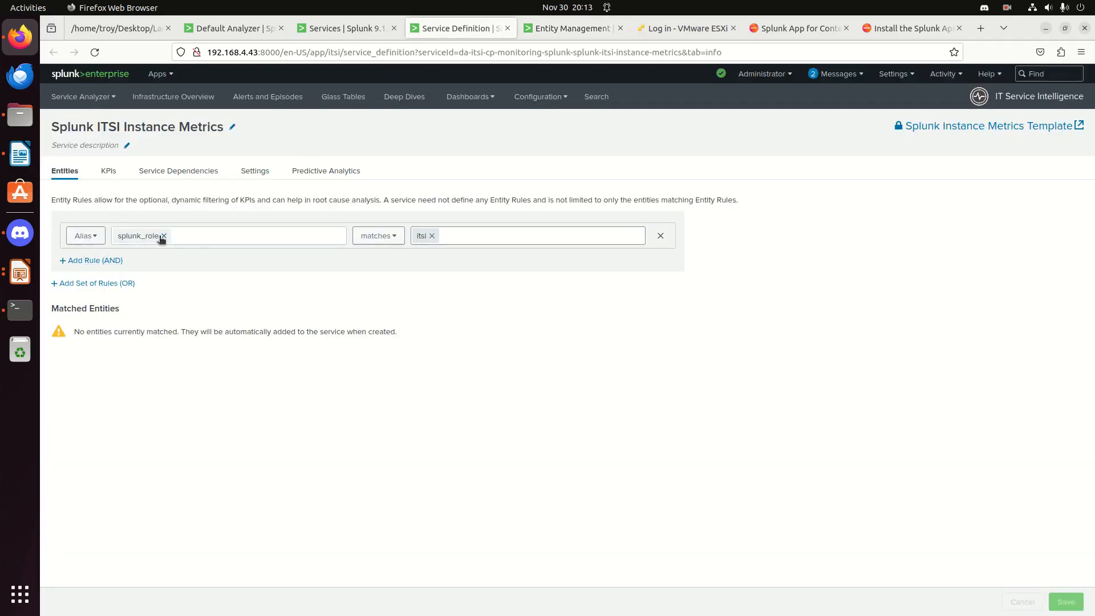
pyautogui.click(347, 29)
pyautogui.click(442, 28)
pyautogui.click(559, 32)
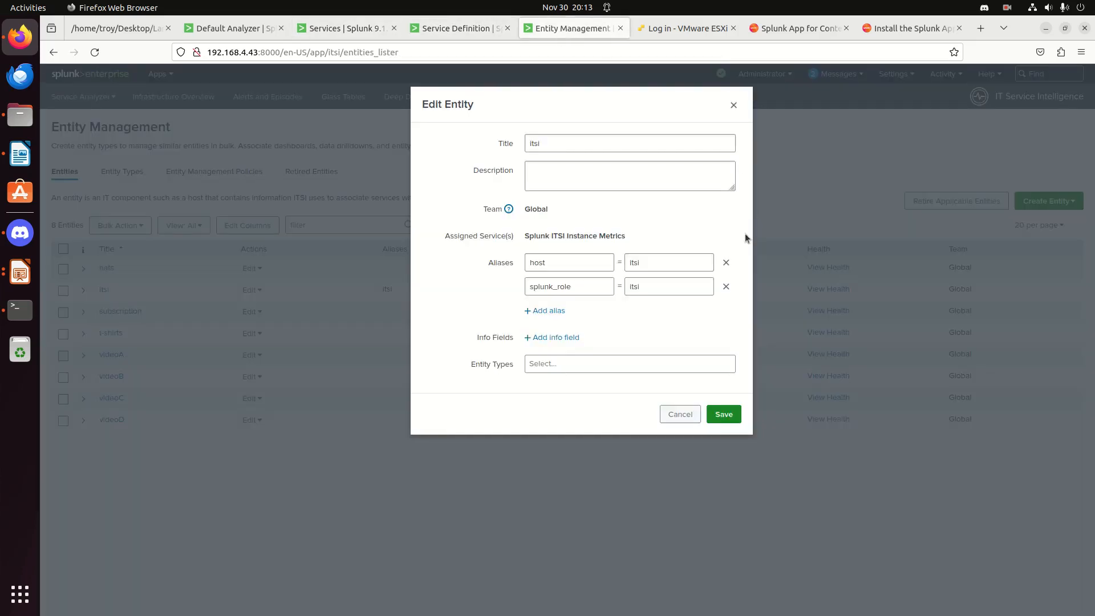
pyautogui.click(674, 413)
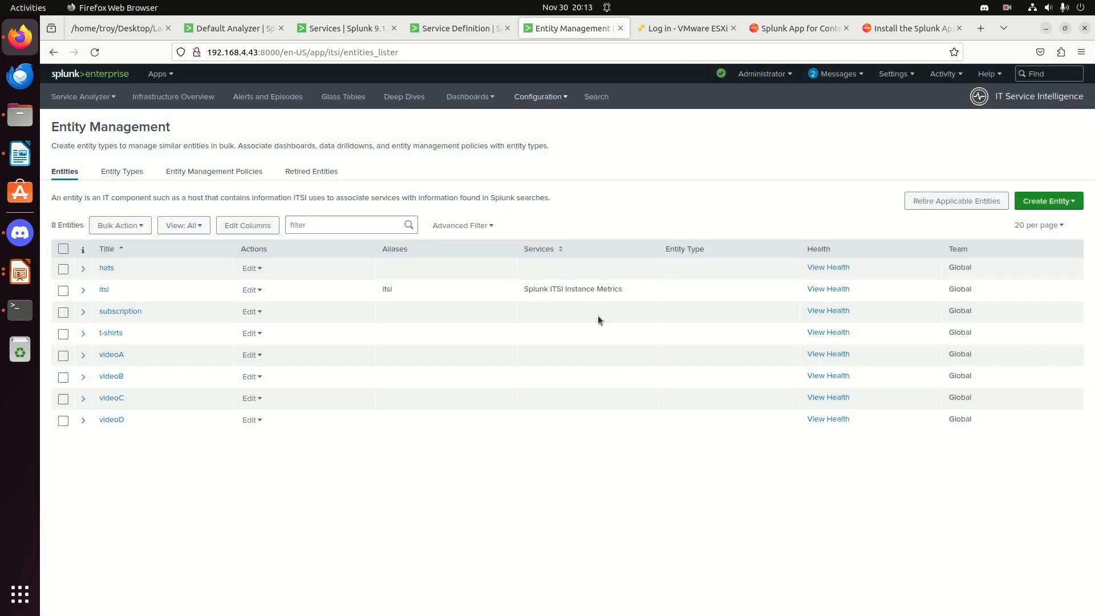
# - Open the Splunk ITSI OS Metrics service in a separate browser tab and compare its entity rule with the Instance Metrics rule and entity list
pyautogui.click(311, 30)
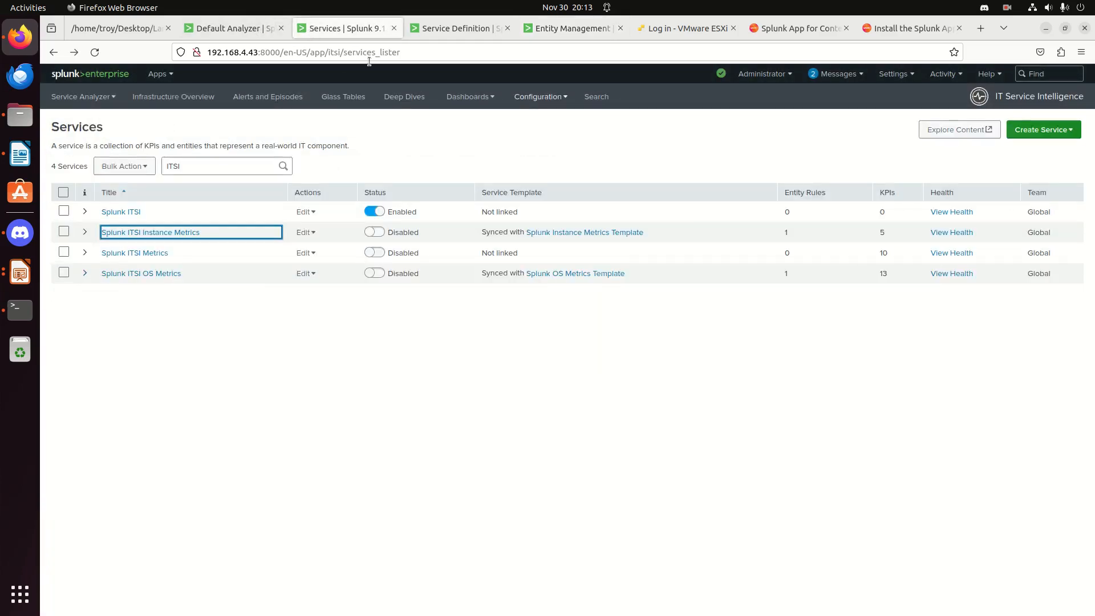
pyautogui.middleClick(143, 276)
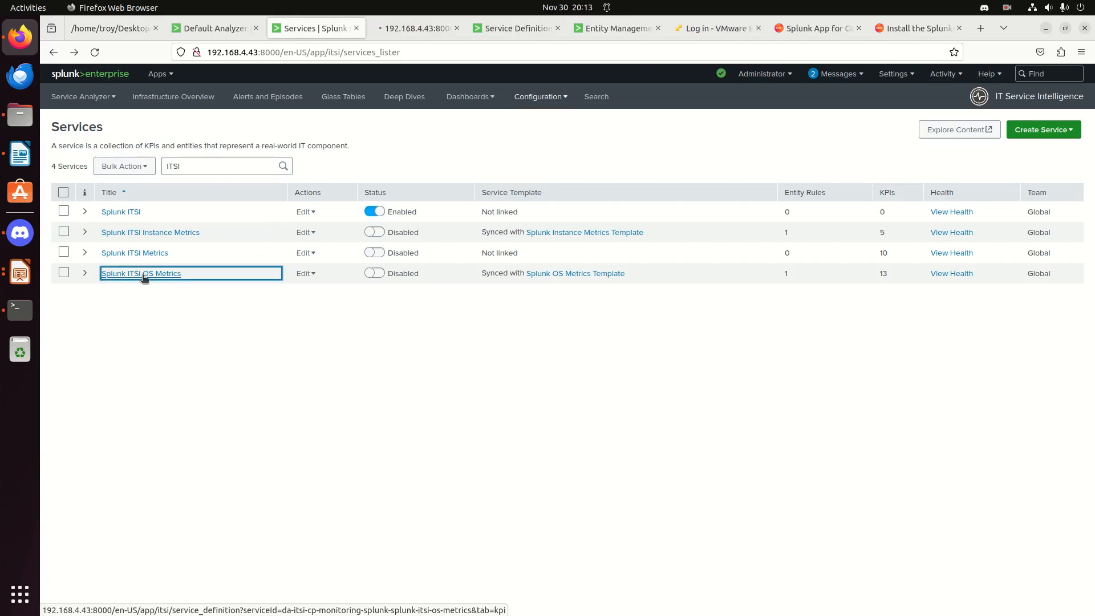
pyautogui.click(421, 27)
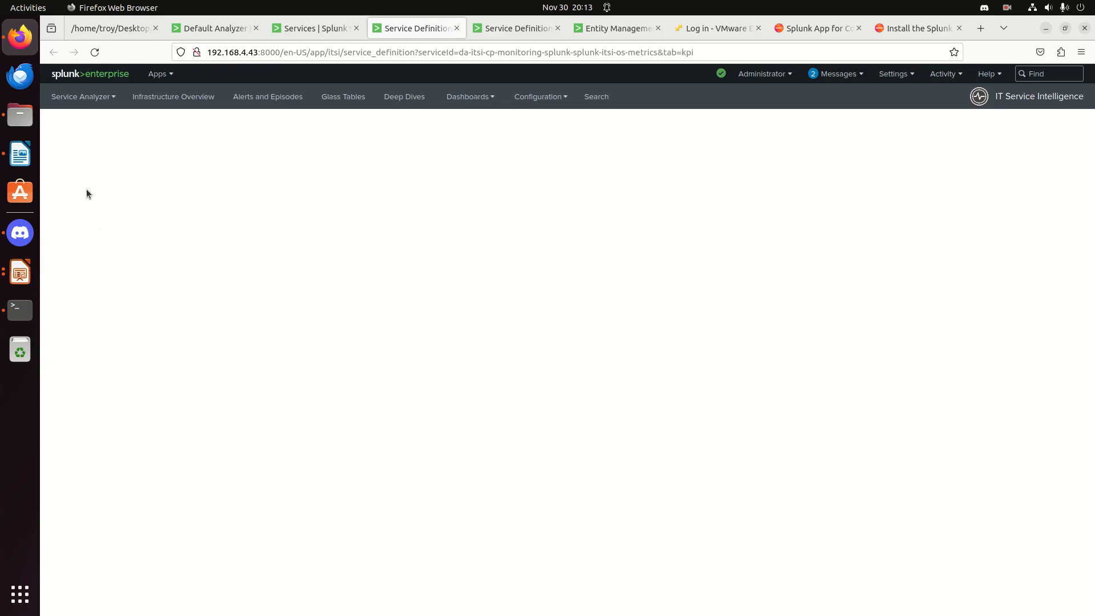
pyautogui.click(65, 171)
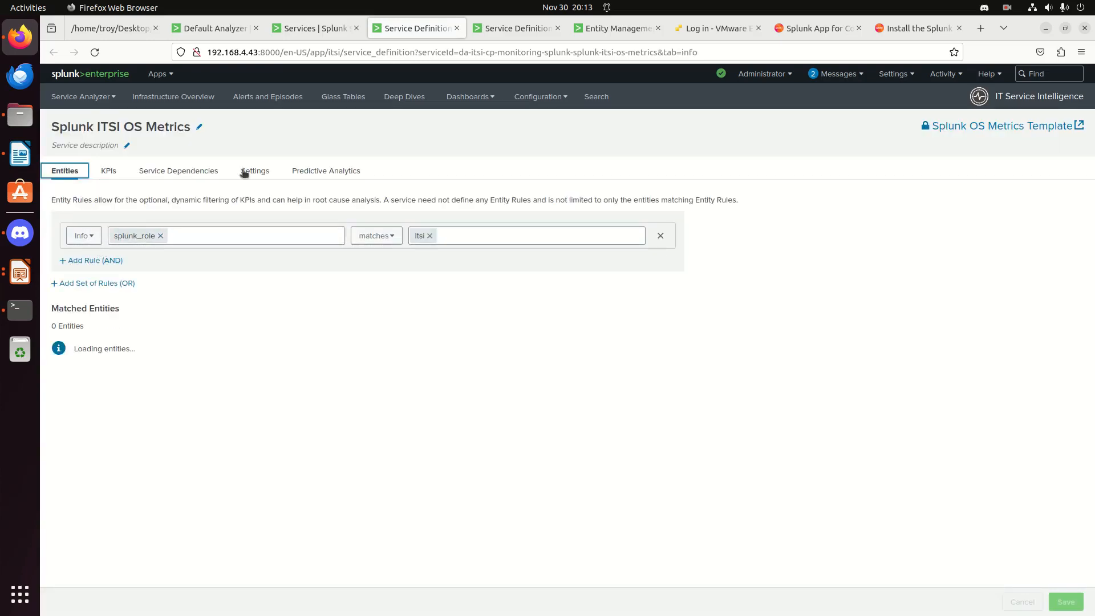
pyautogui.click(498, 34)
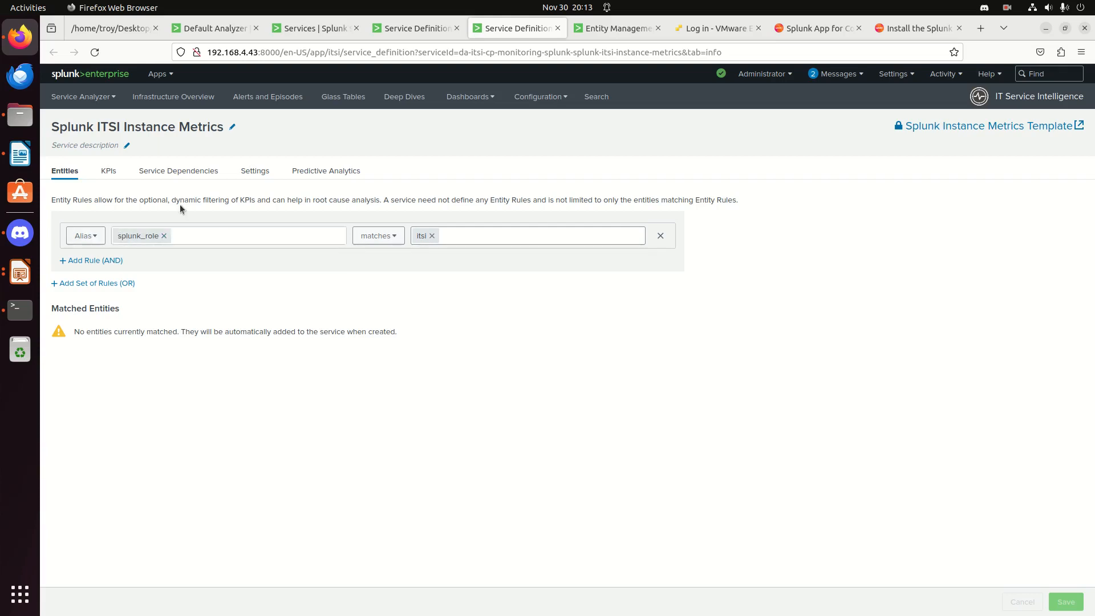
pyautogui.click(577, 36)
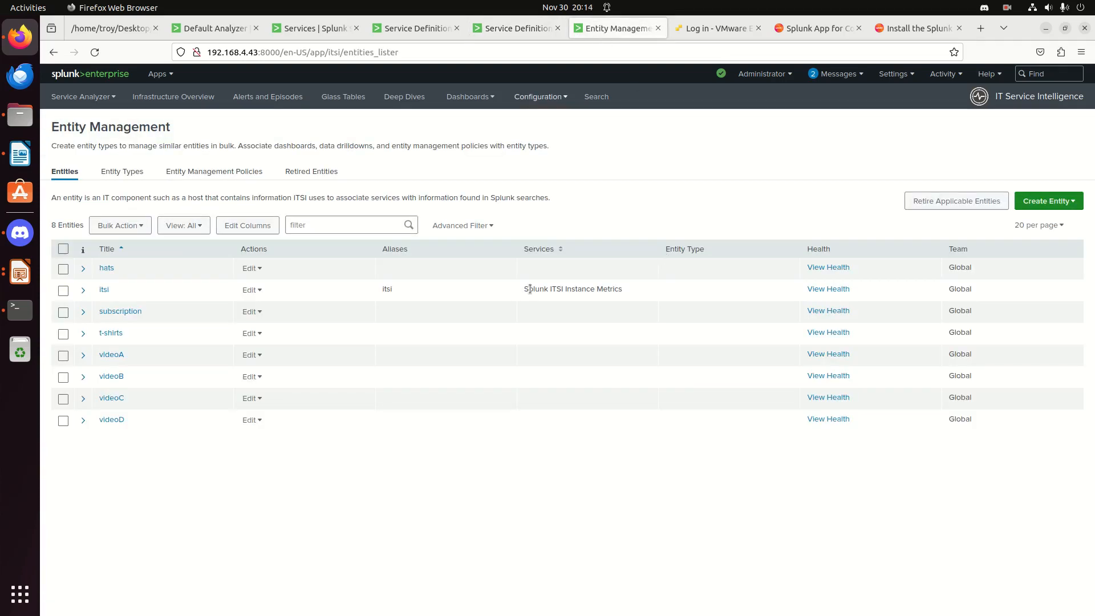
# - In the itsi entity, replace the splunk_role alias with an info field splunk_role = itsi, and save
pyautogui.click(104, 291)
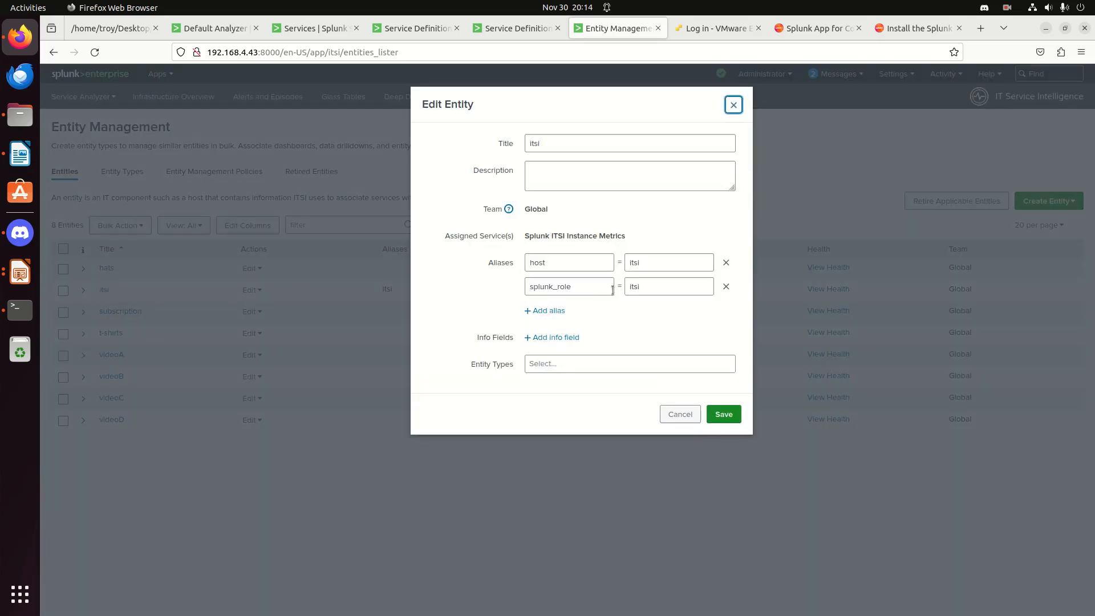
pyautogui.click(726, 287)
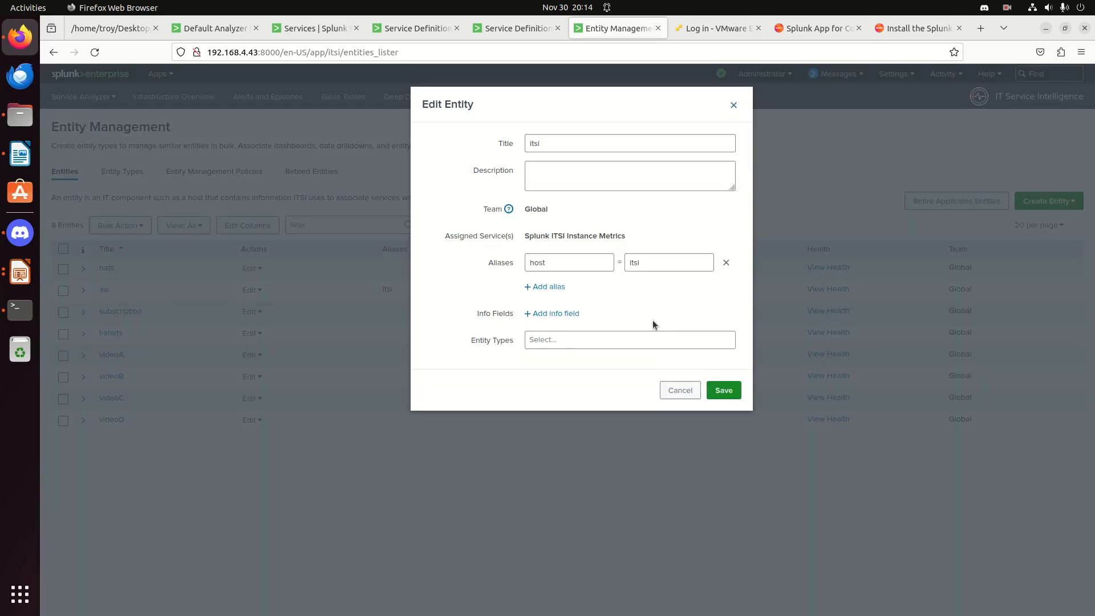
pyautogui.click(558, 315)
pyautogui.click(601, 308)
pyautogui.write('splunk_role')
pyautogui.press('Tab')
pyautogui.write('ti')
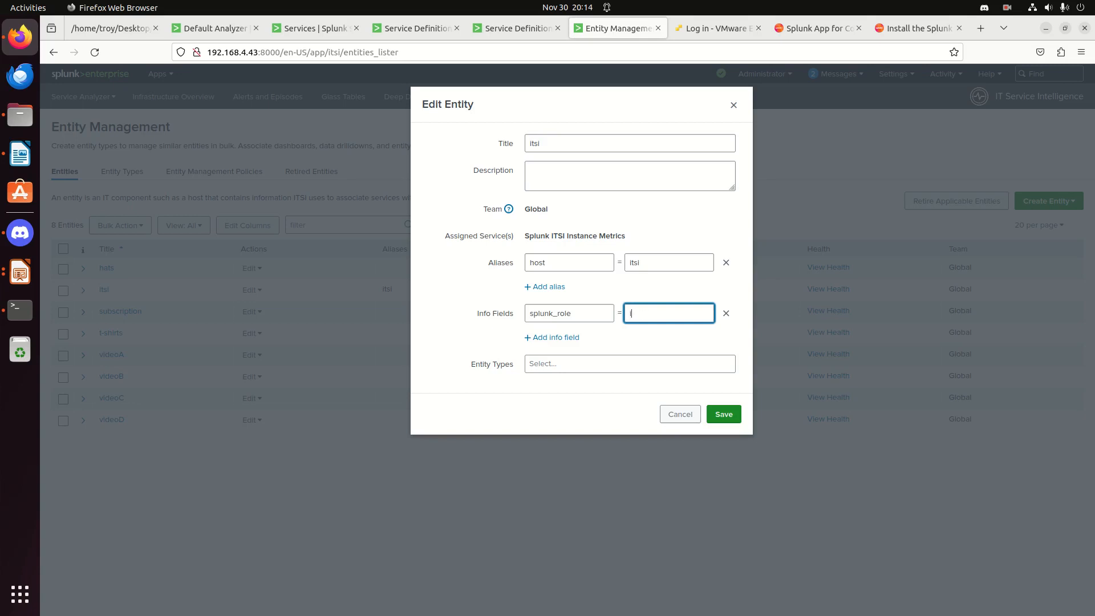
pyautogui.press('BackSpace')
pyautogui.write('itsi')
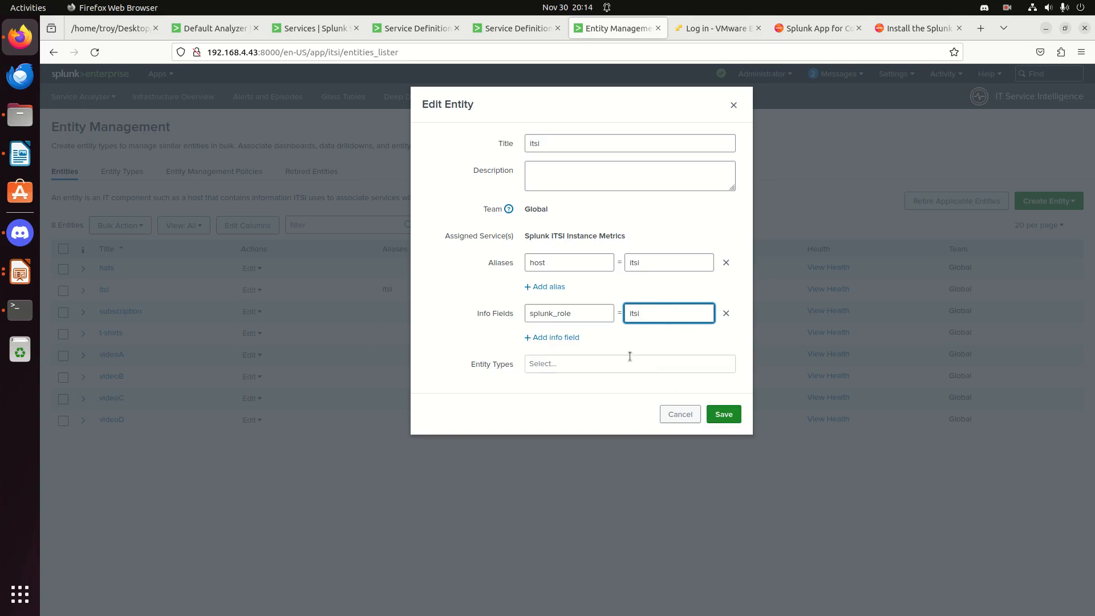
pyautogui.click(724, 416)
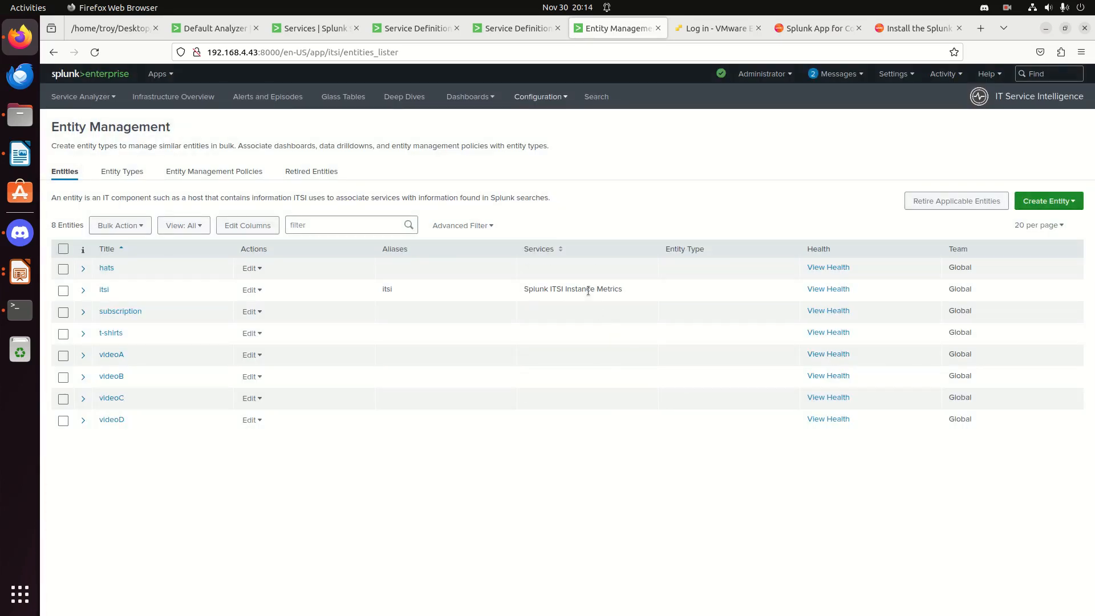
# - Compare the Instance Metrics and OS Metrics entity rules, and recheck the itsi entity's assigned service and fields
pyautogui.click(523, 33)
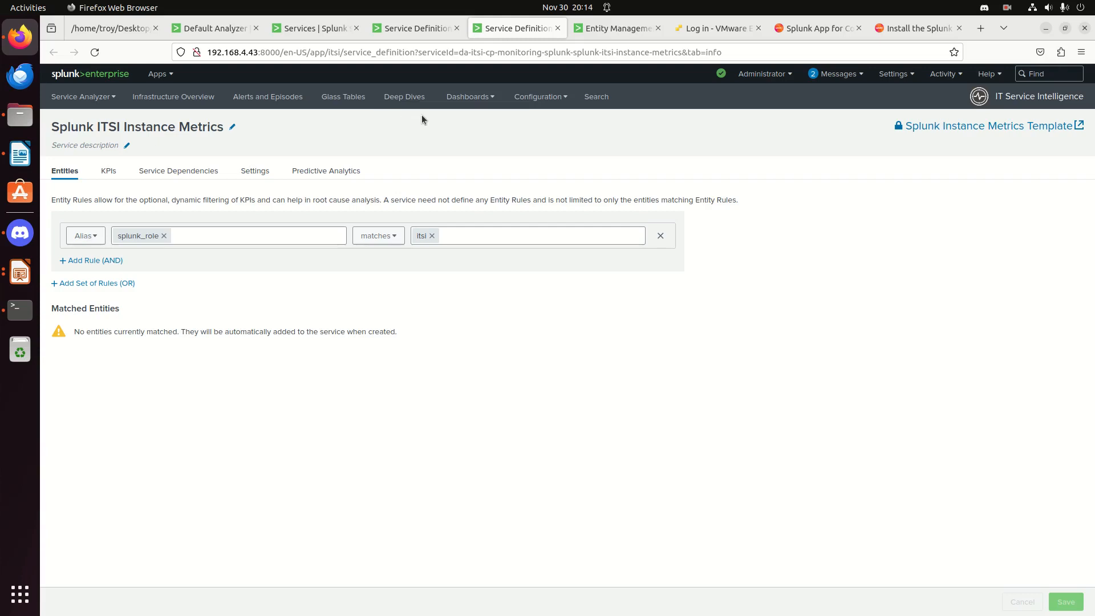
pyautogui.click(423, 43)
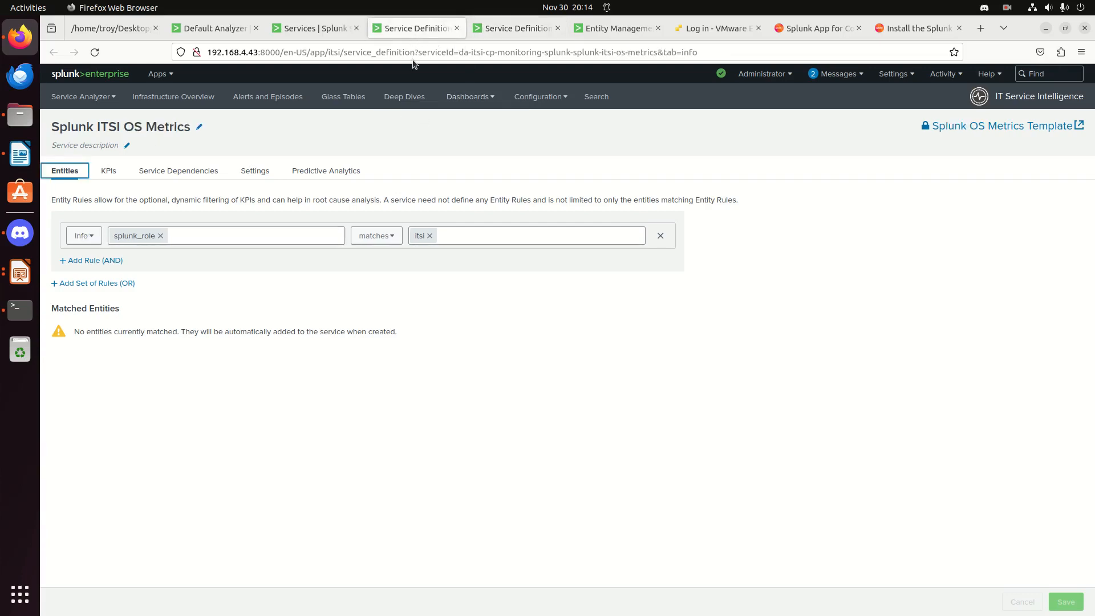
pyautogui.click(608, 29)
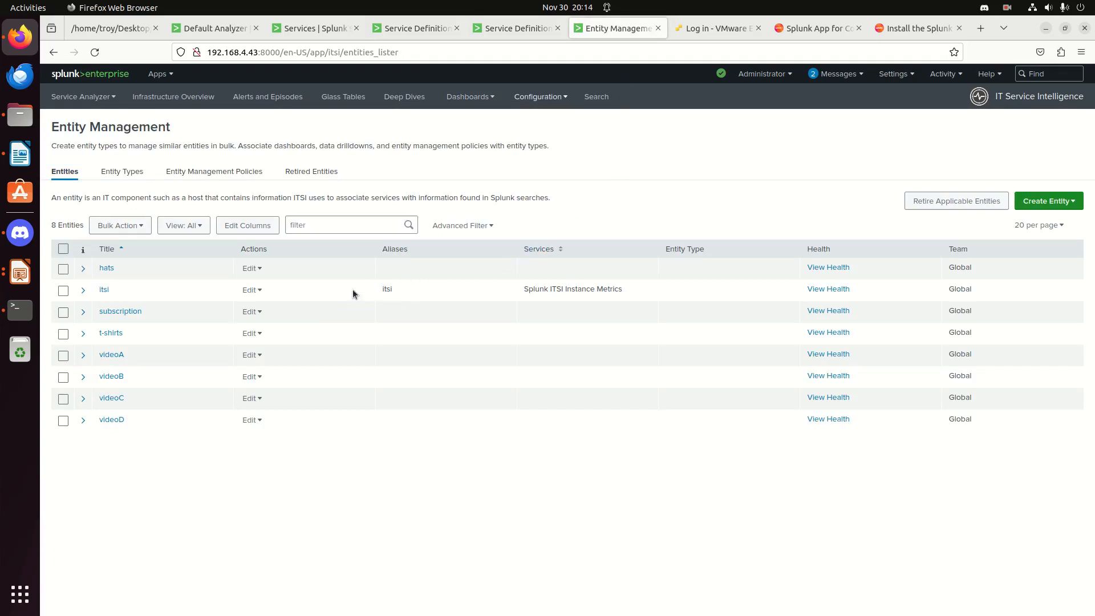
pyautogui.click(103, 289)
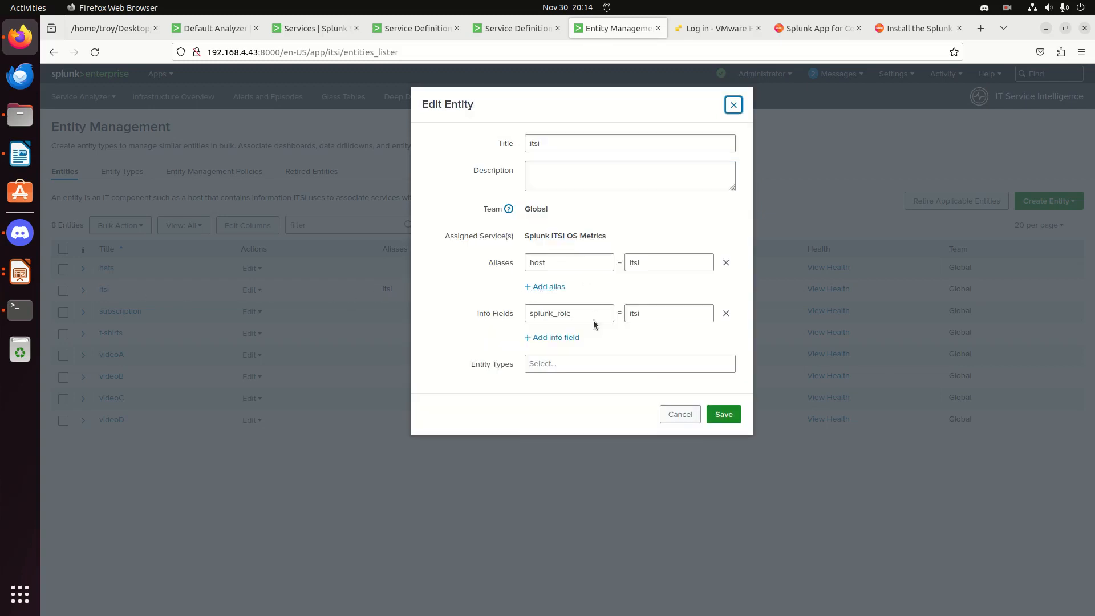
pyautogui.click(725, 407)
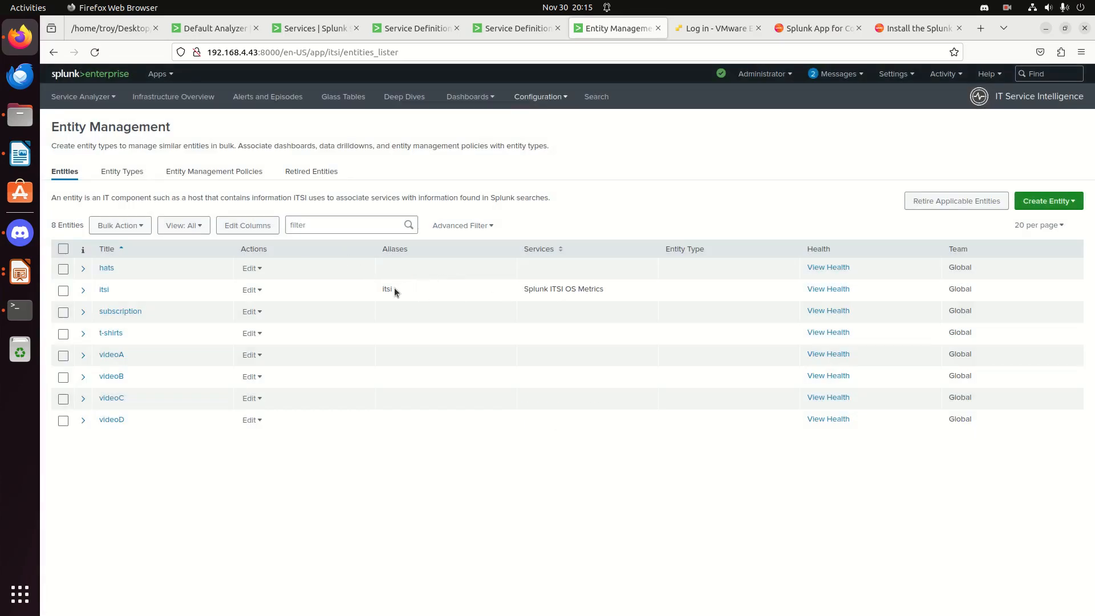
# - Remove the existing splunk_role entity rule from the Splunk ITSI Instance Metrics service after trying it as an Info rule
pyautogui.click(515, 38)
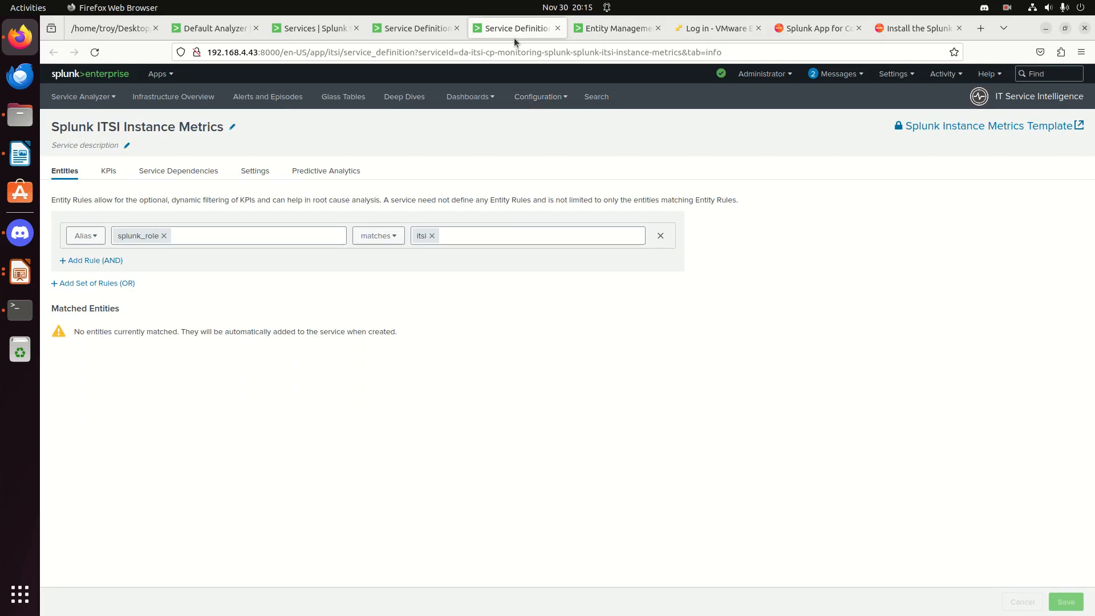
pyautogui.click(103, 237)
pyautogui.click(78, 278)
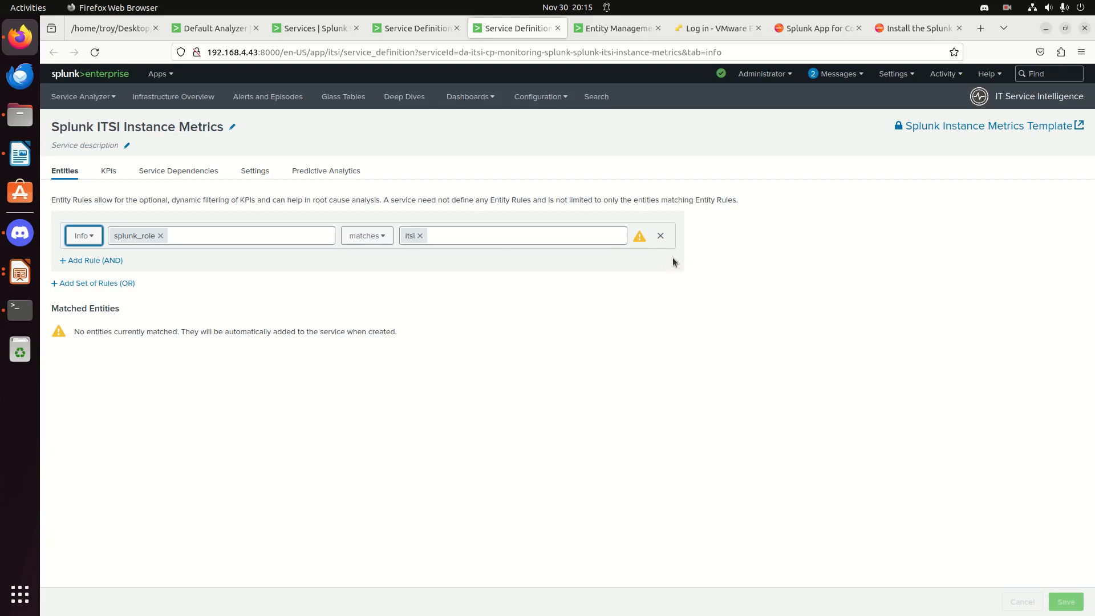
pyautogui.click(456, 238)
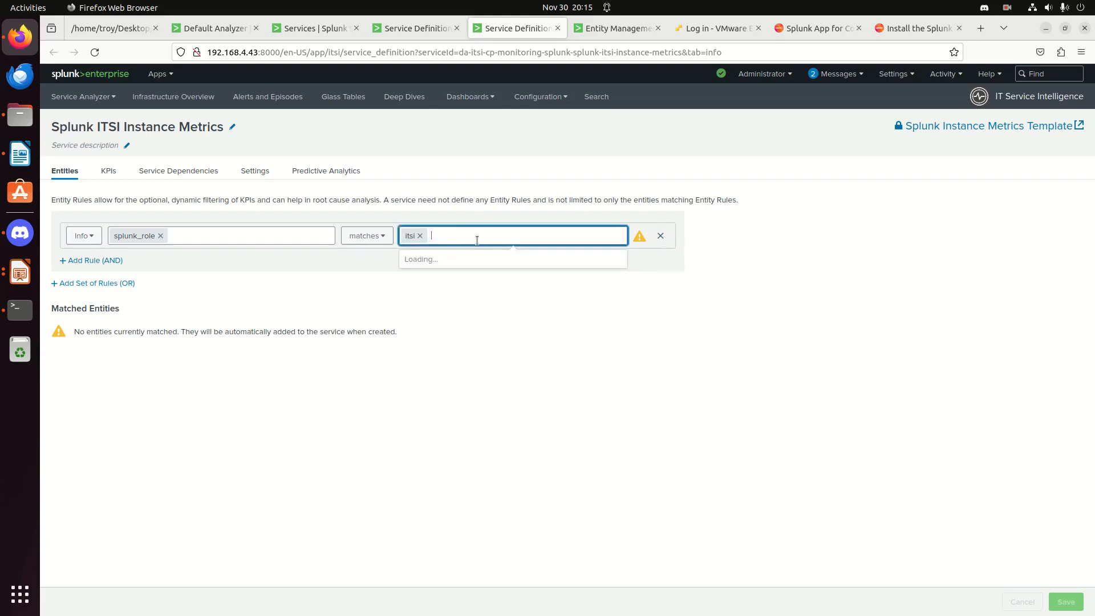
pyautogui.click(661, 237)
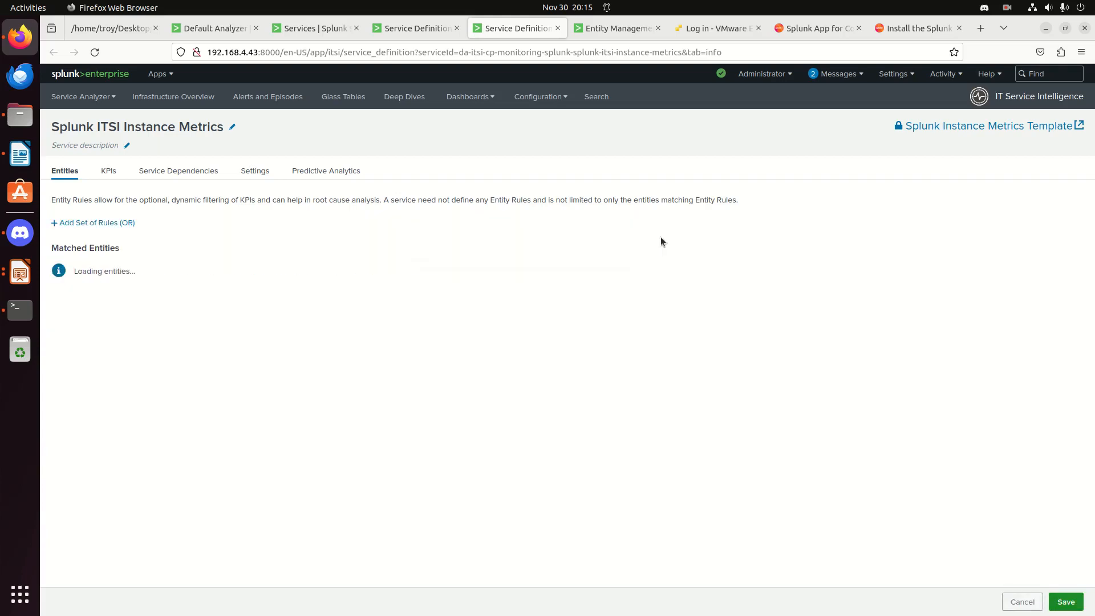
# - Add a new set of rules to Splunk ITSI Instance Metrics with the Info field splunk_roles matching itsi
pyautogui.click(85, 223)
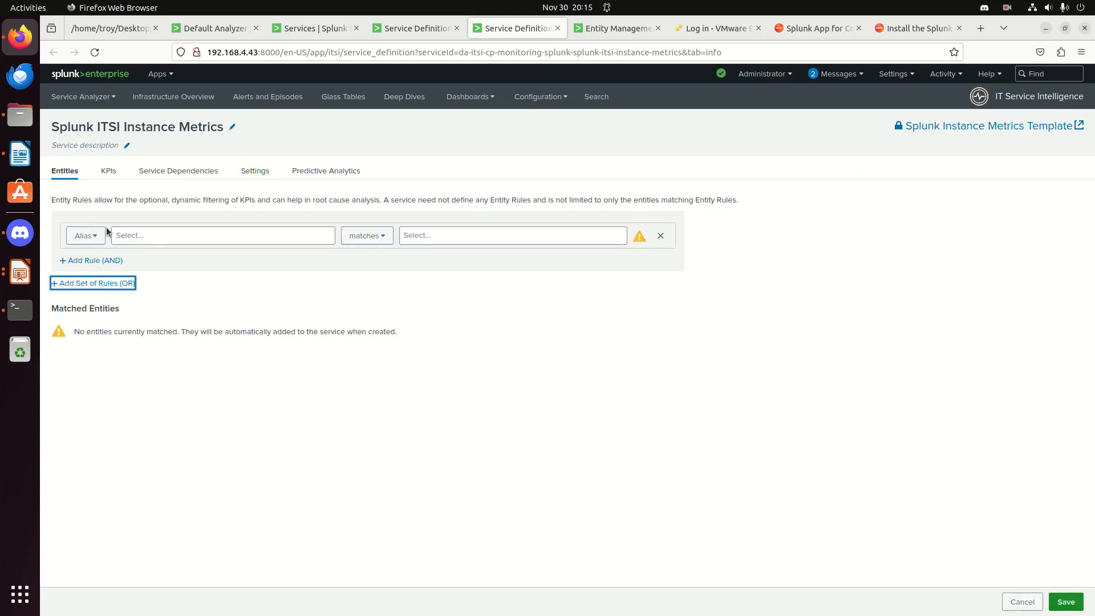
pyautogui.click(86, 236)
pyautogui.click(78, 277)
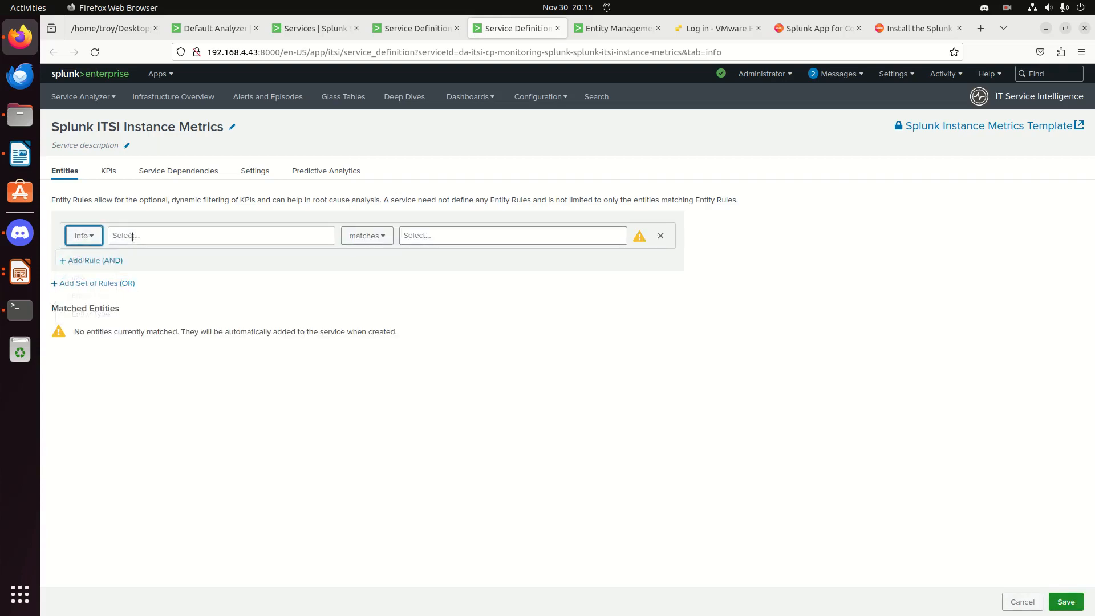
pyautogui.write('splunk_roles')
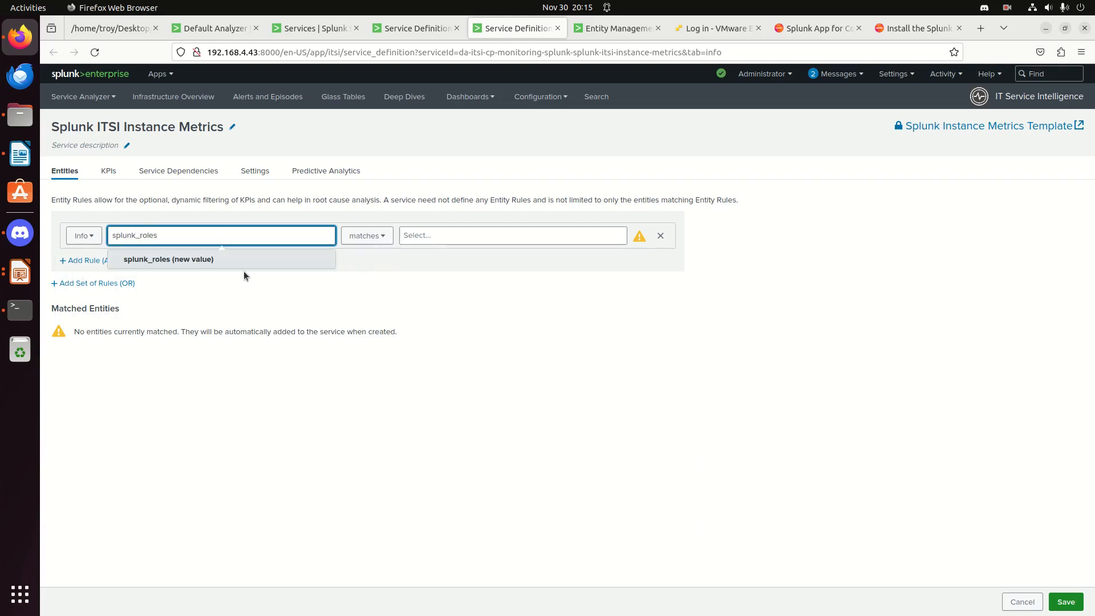
pyautogui.click(185, 262)
pyautogui.click(481, 233)
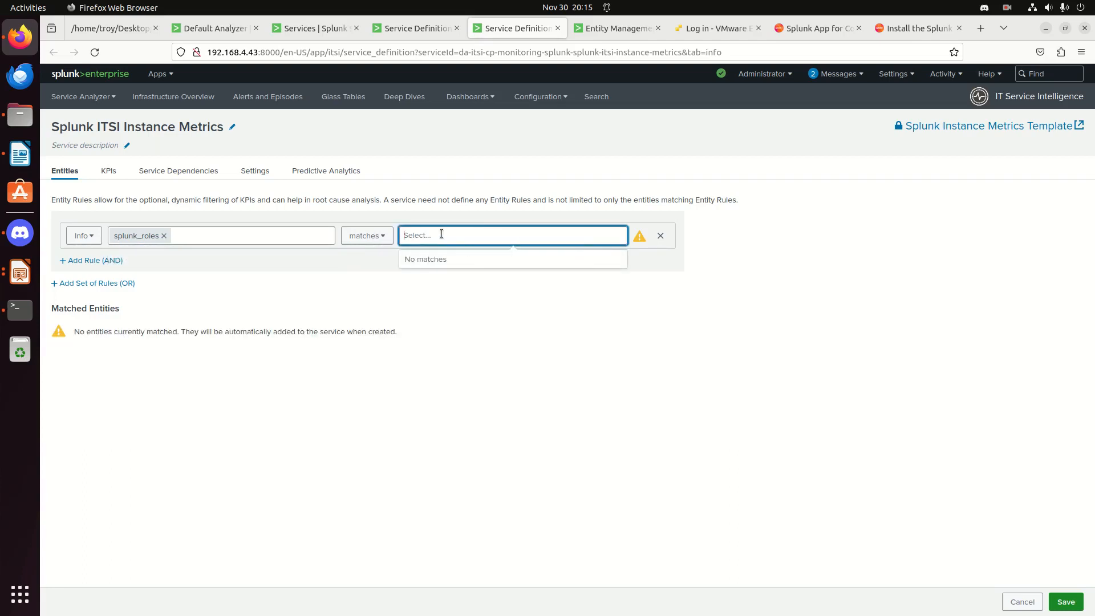
pyautogui.write('itsi')
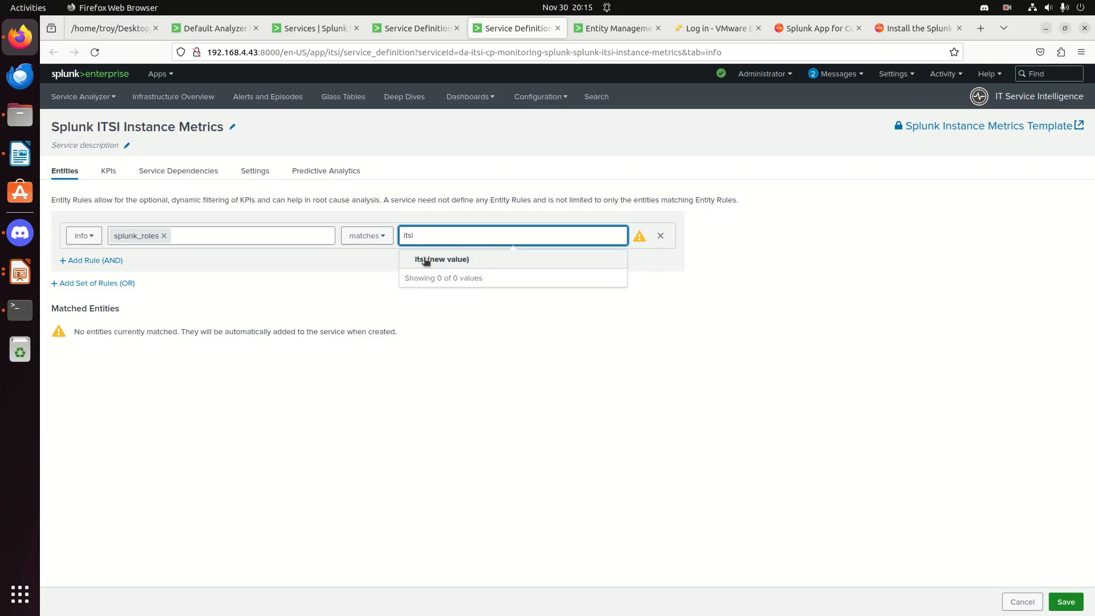
pyautogui.click(423, 258)
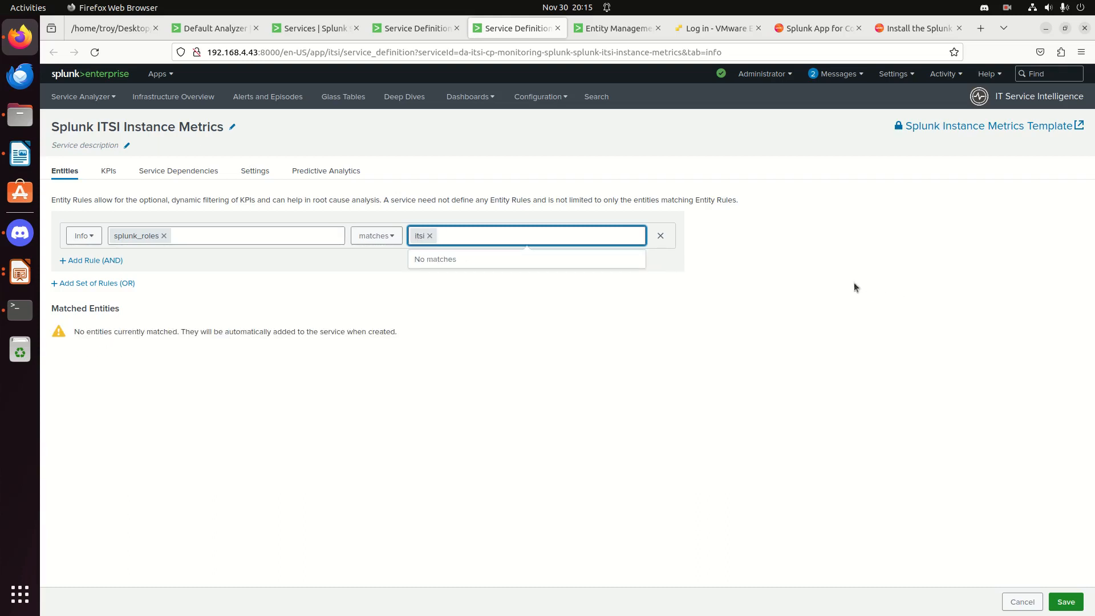
# - Correct the new rule's Info field to splunk_role and save the Instance Metrics service without enabling it
pyautogui.click(164, 235)
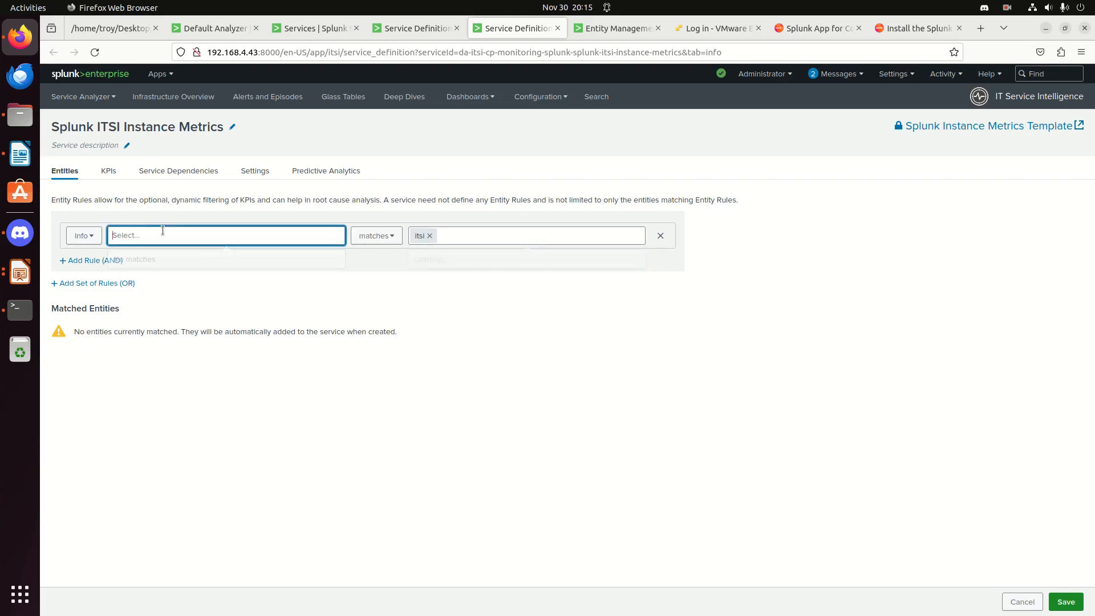
pyautogui.write('sp')
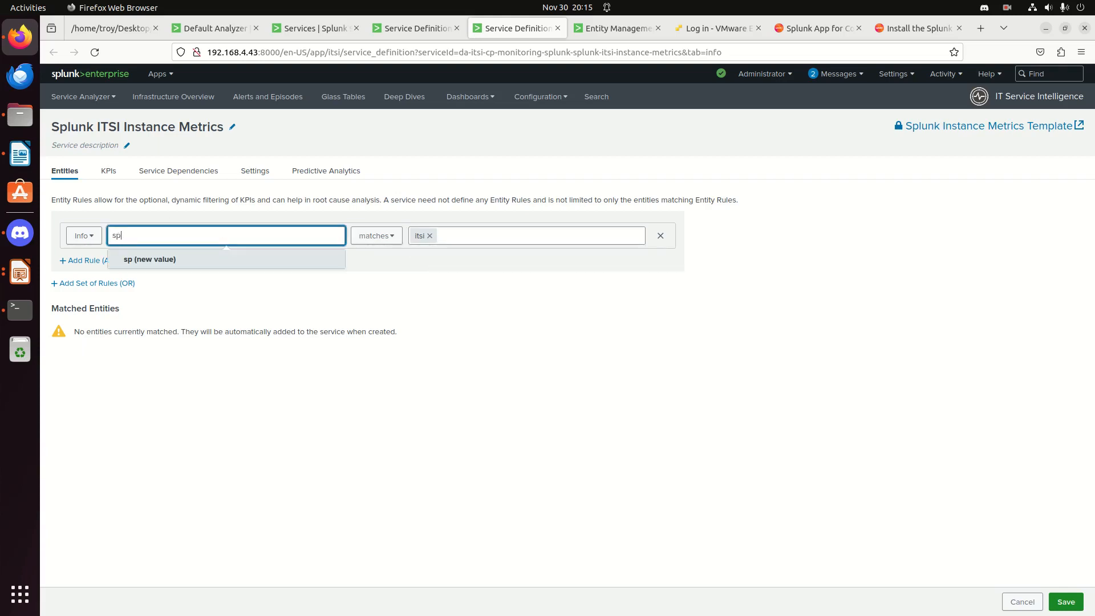
pyautogui.write('lunk_role')
pyautogui.click(186, 263)
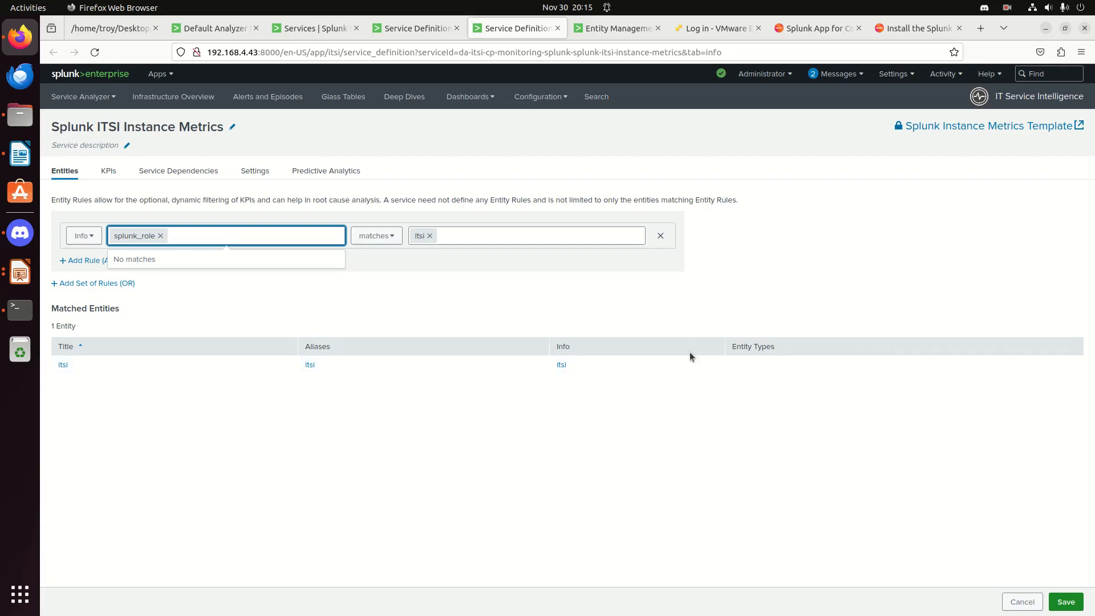
pyautogui.click(1066, 603)
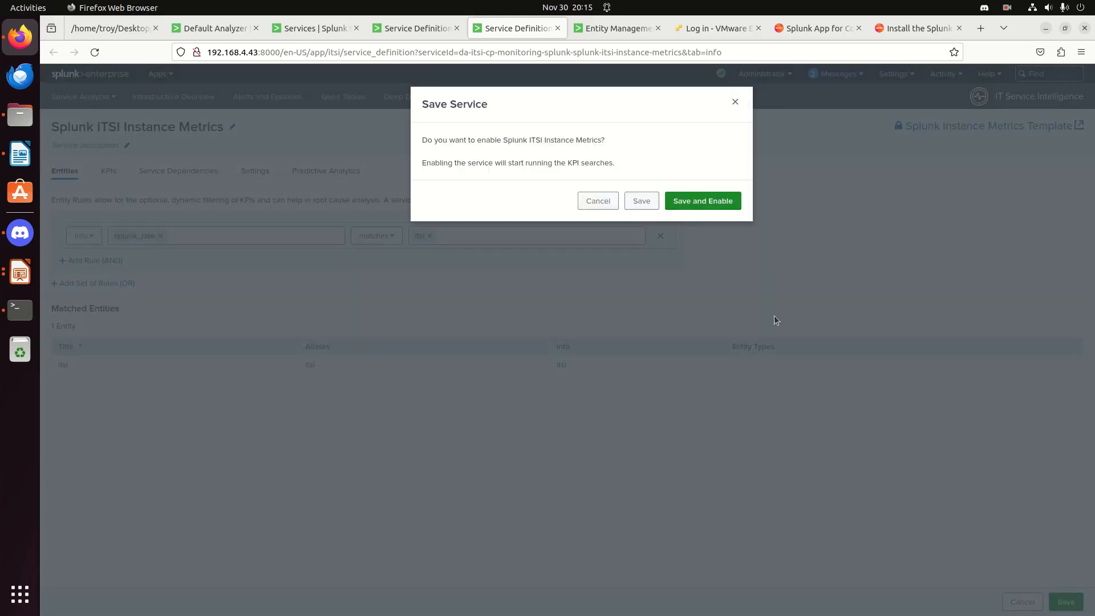
pyautogui.click(642, 203)
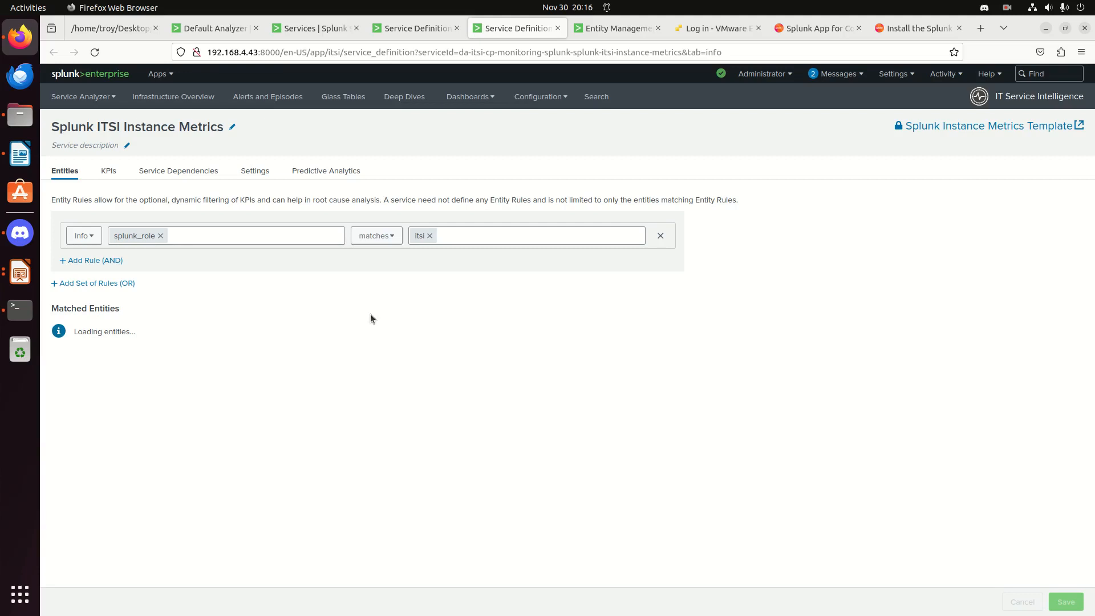
# - Reload the entity list to check the itsi entity's assigned services, and review both services' entity rules
pyautogui.click(606, 28)
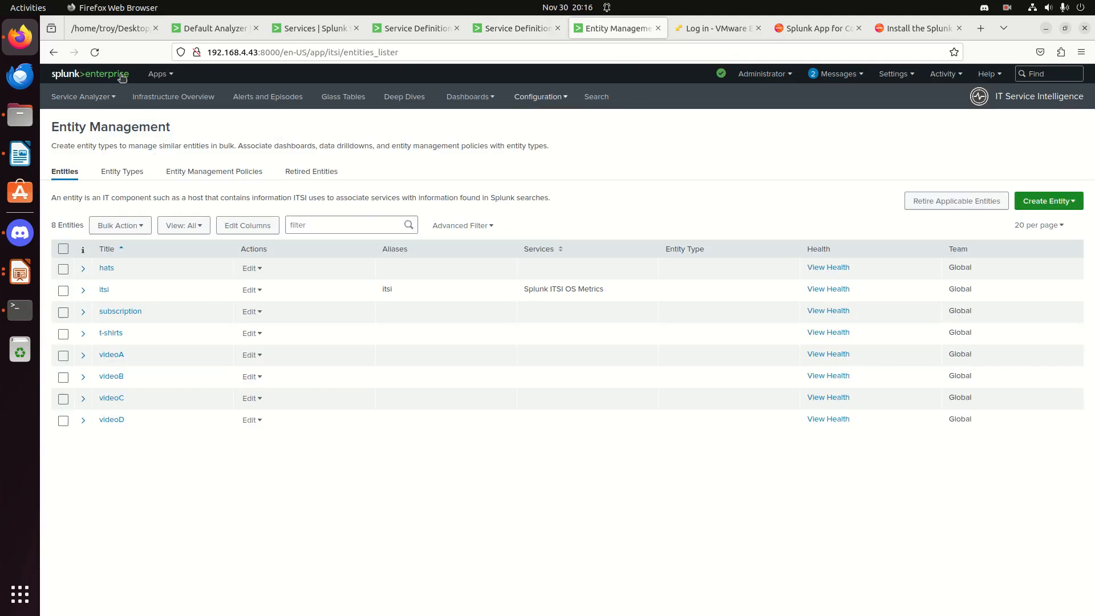
pyautogui.click(95, 52)
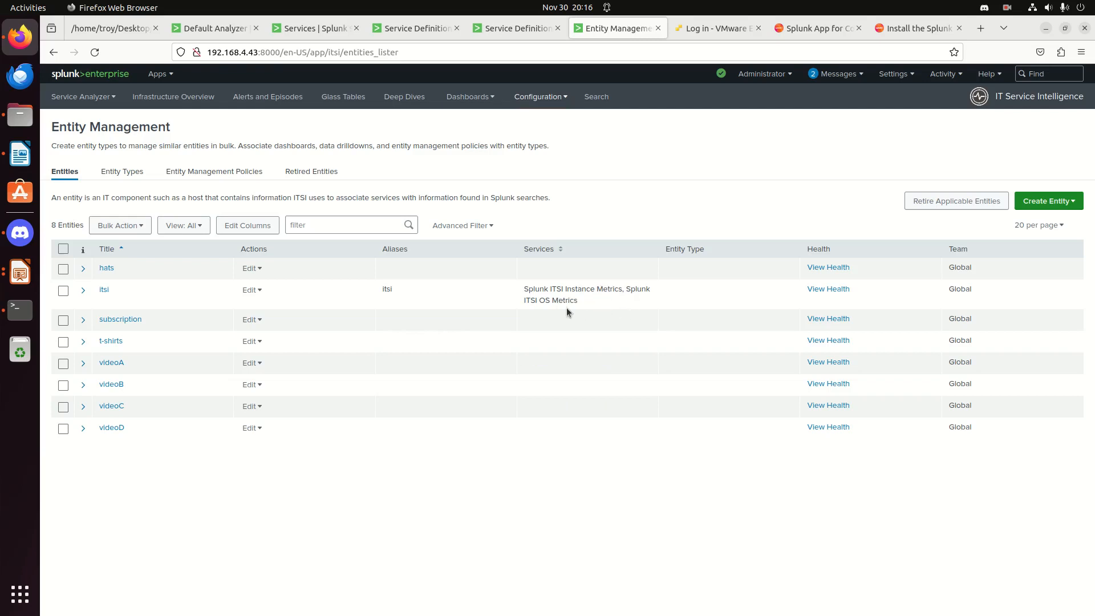
pyautogui.click(500, 29)
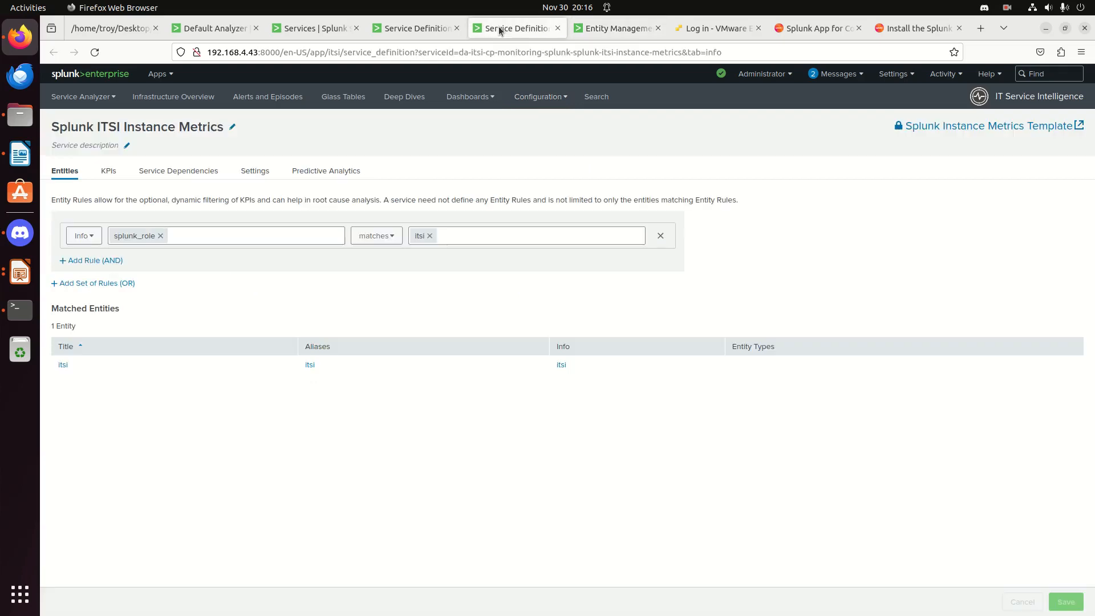
pyautogui.click(401, 30)
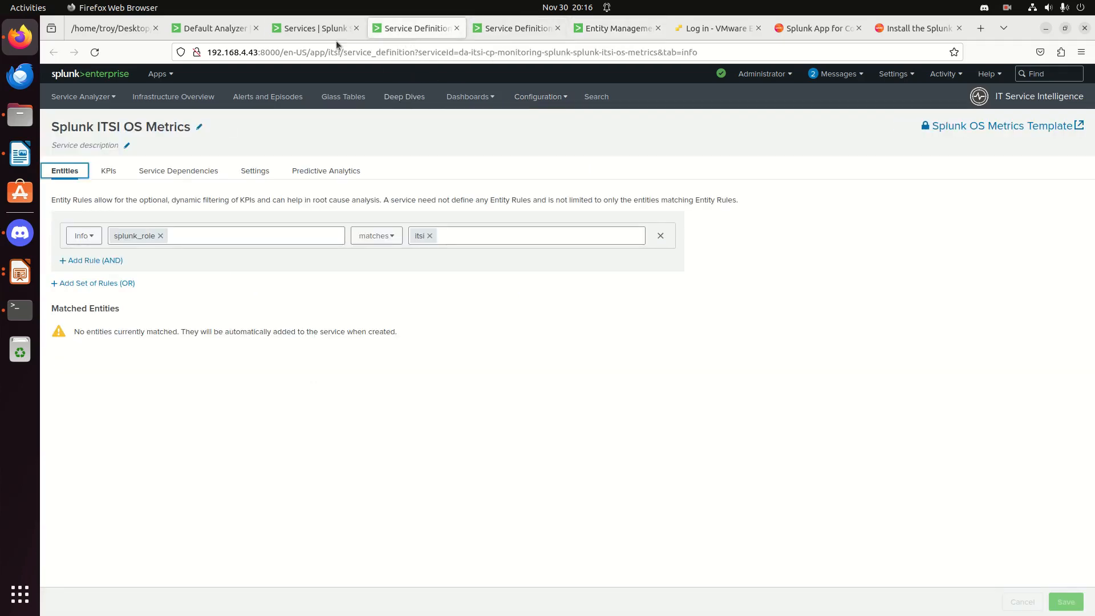
# - Check the Splunk ITSI tree in the Service Analyzer, and open the Splunk ITSI Metrics service in a separate browser tab to examine its entity rules
pyautogui.click(334, 29)
pyautogui.click(219, 33)
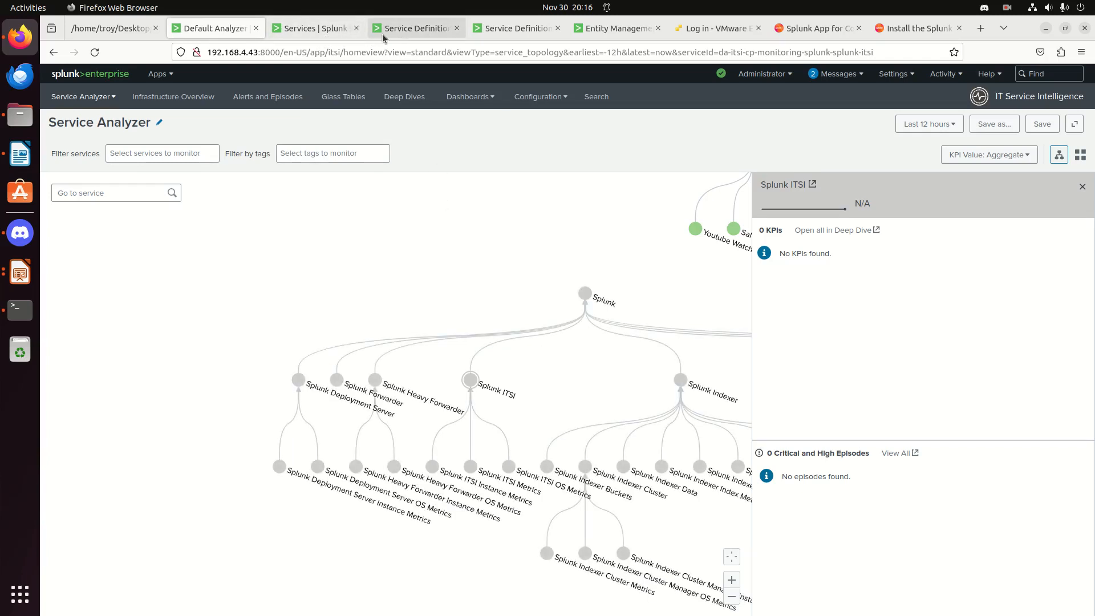
pyautogui.click(407, 31)
pyautogui.click(313, 32)
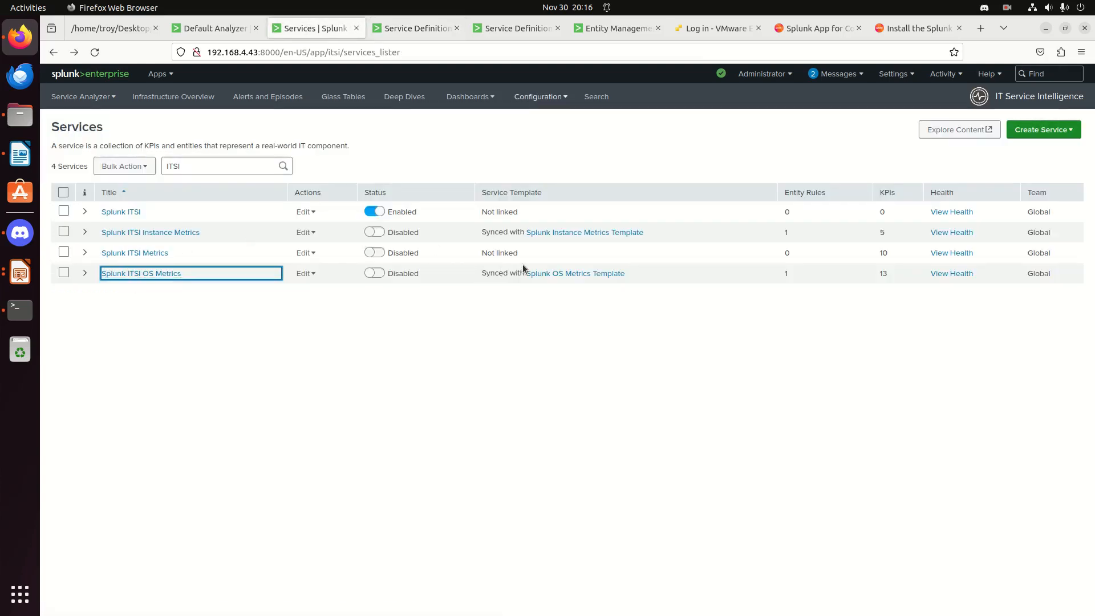
pyautogui.rightClick(162, 257)
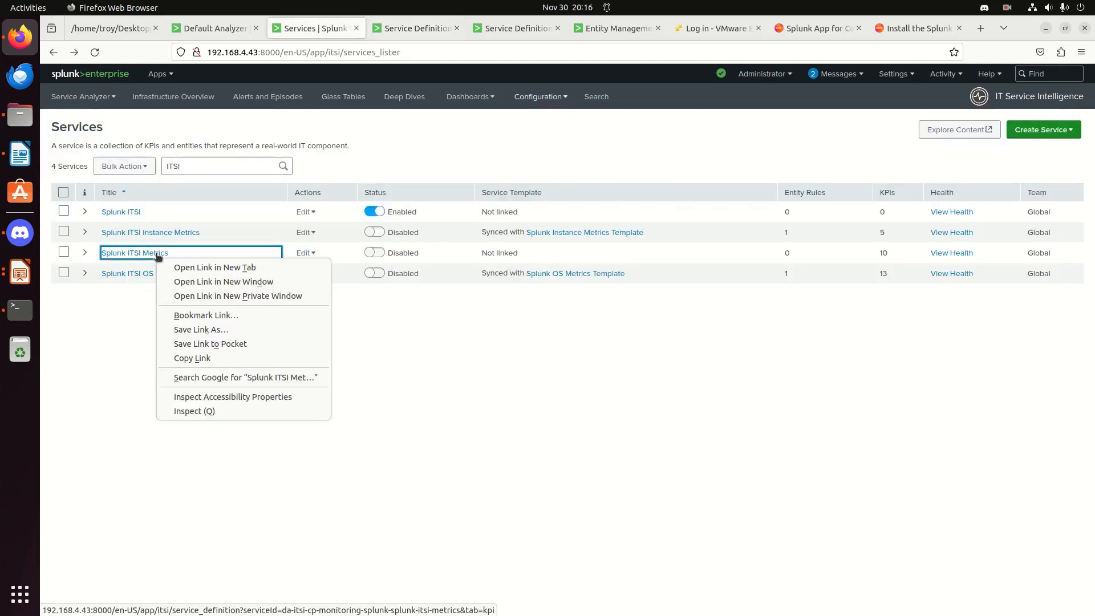
pyautogui.click(194, 268)
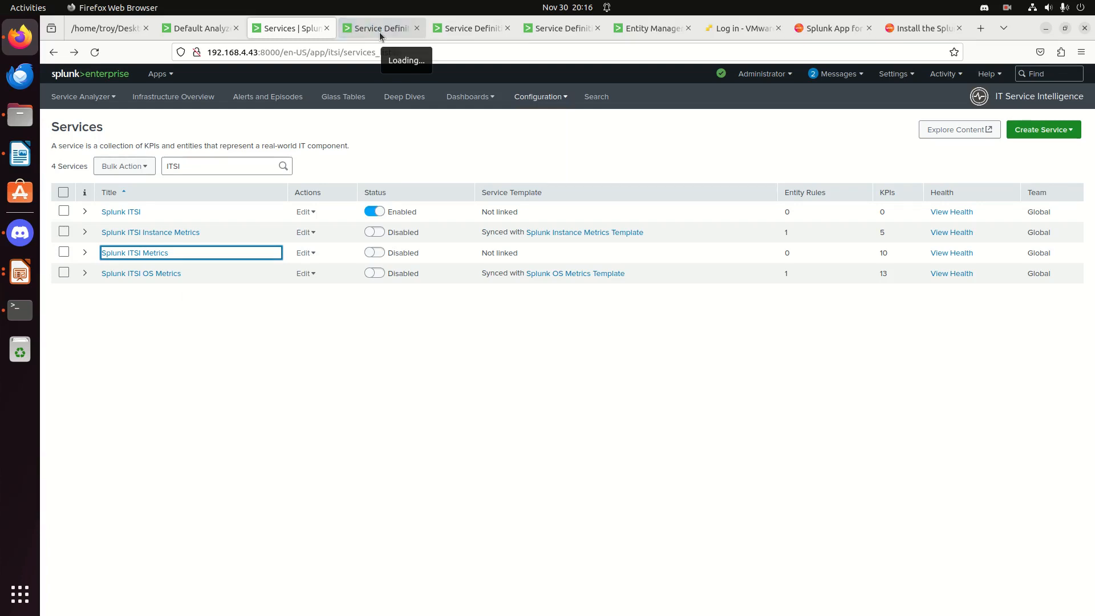
pyautogui.click(379, 32)
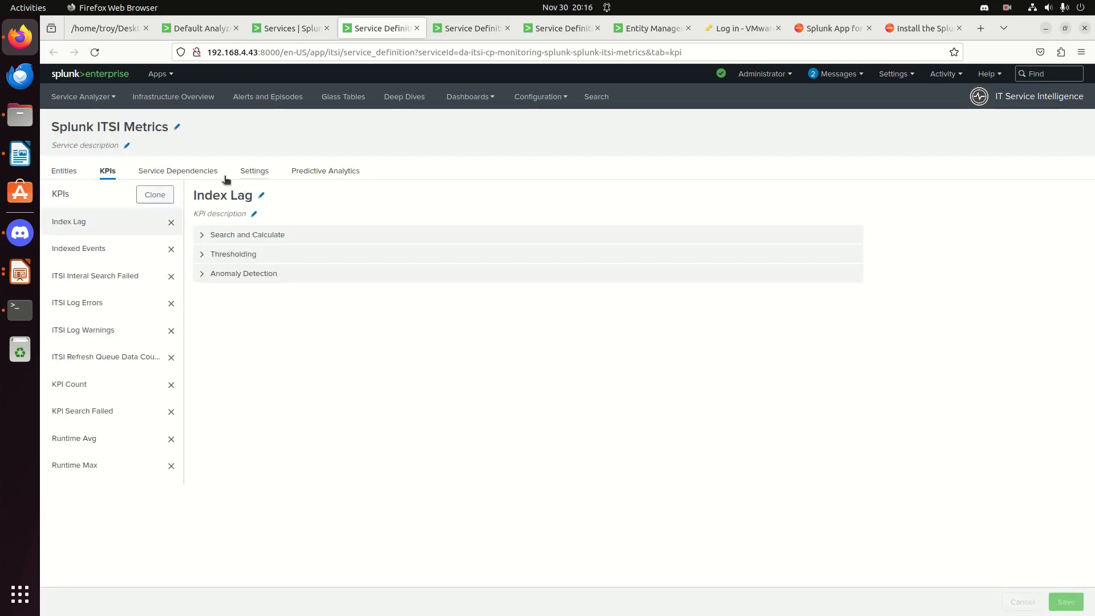
pyautogui.click(59, 175)
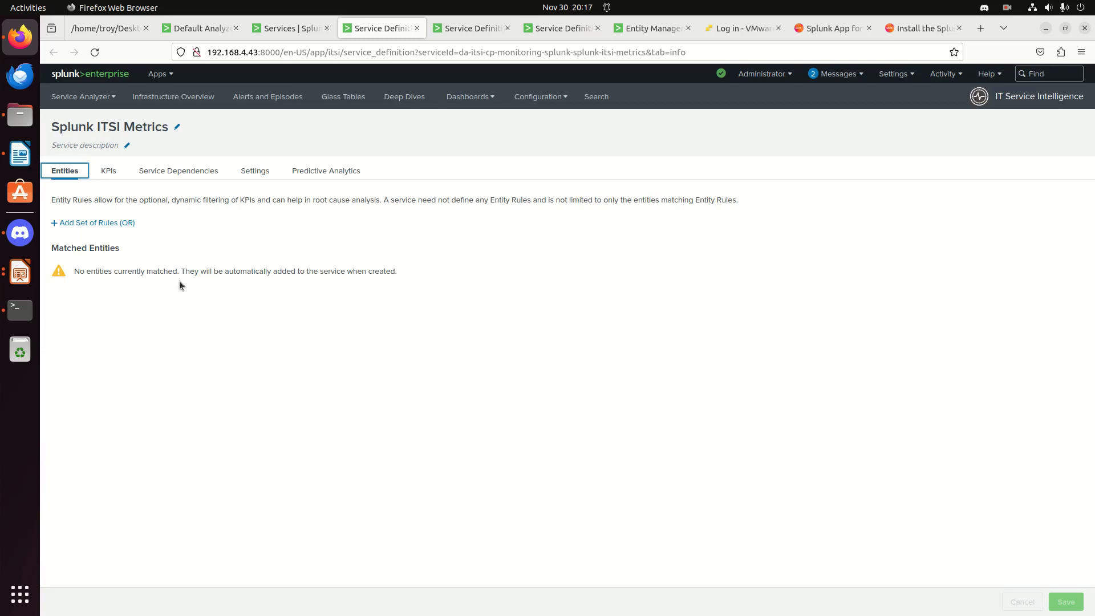
# - Review the Splunk ITSI Metrics KPI list, the ITSI services, the Instance Metrics entity rule, and the services assigned to the itsi entity
pyautogui.click(114, 172)
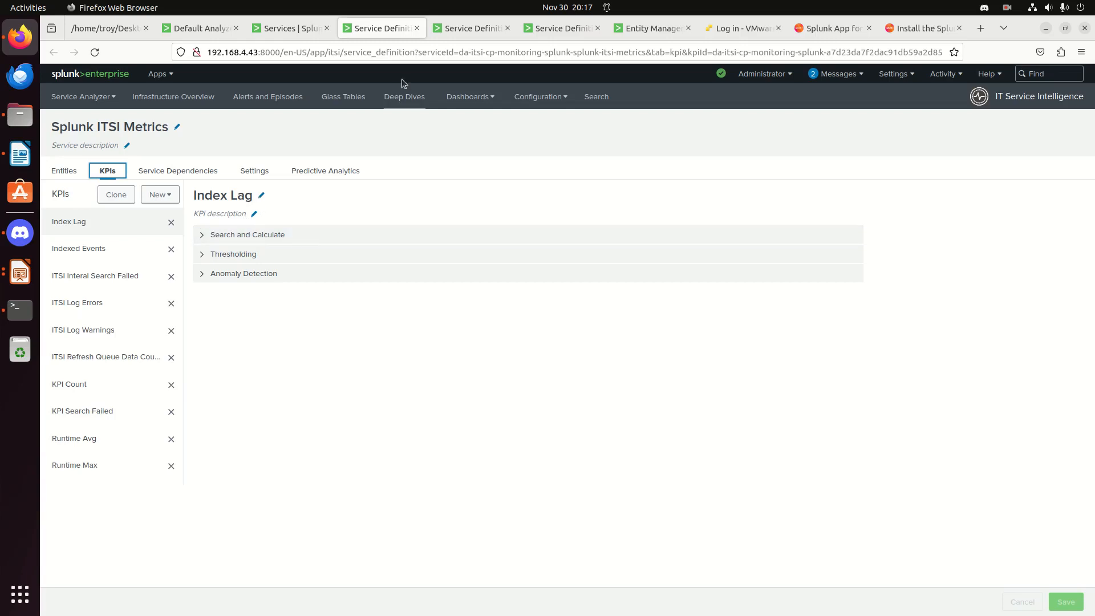
pyautogui.click(303, 29)
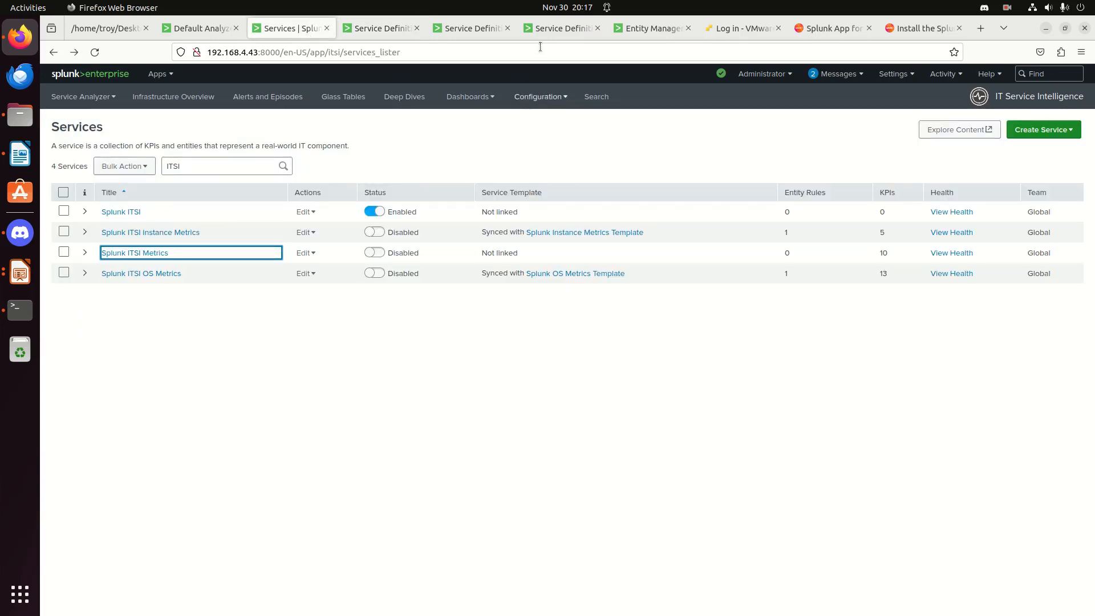
pyautogui.click(553, 32)
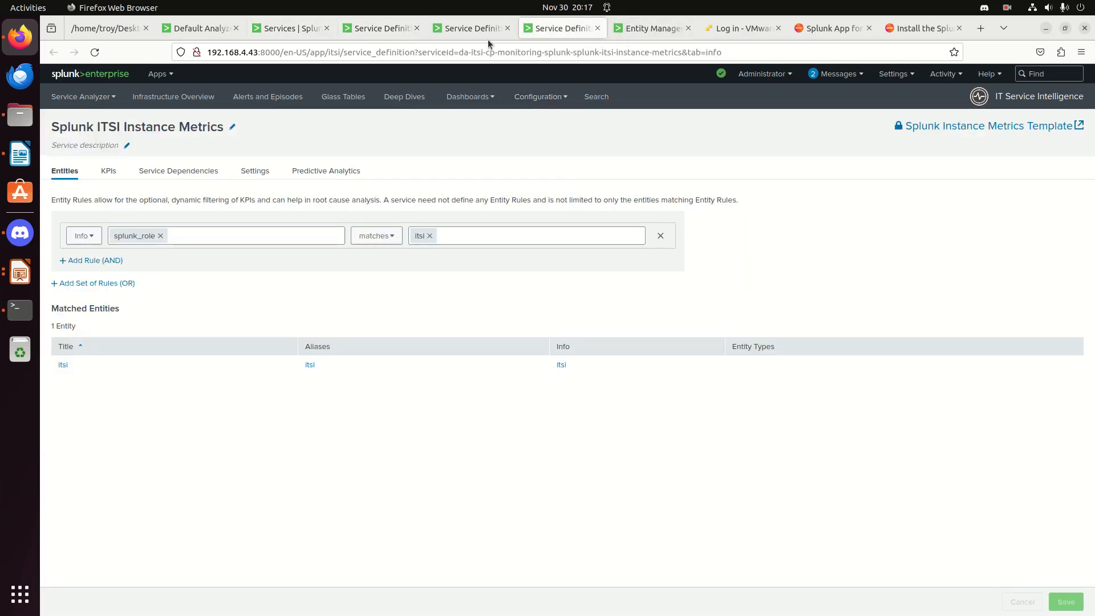
pyautogui.click(653, 30)
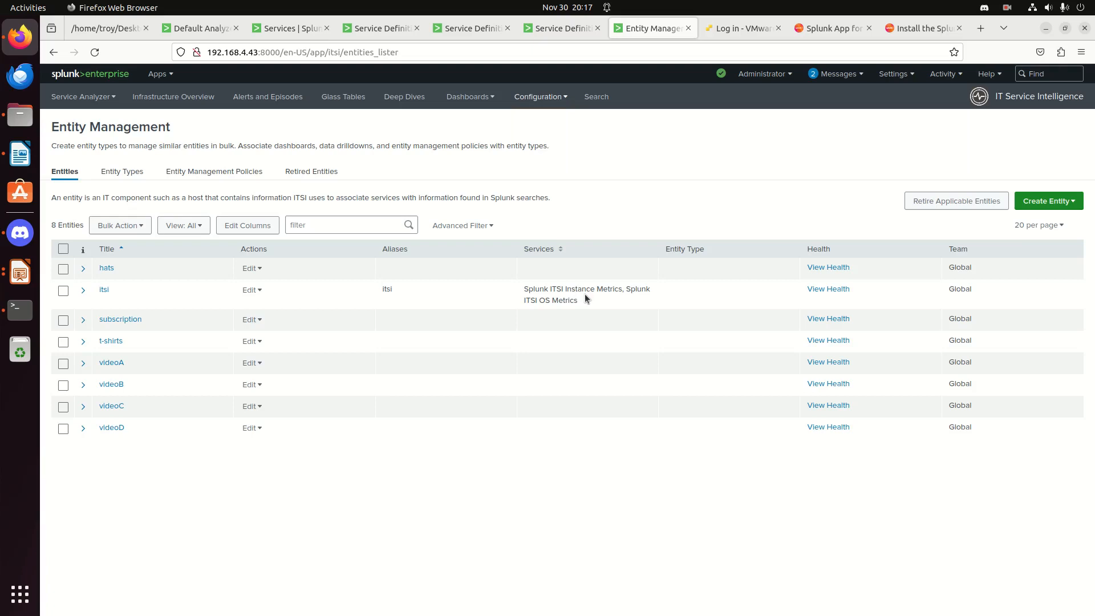
pyautogui.click(368, 33)
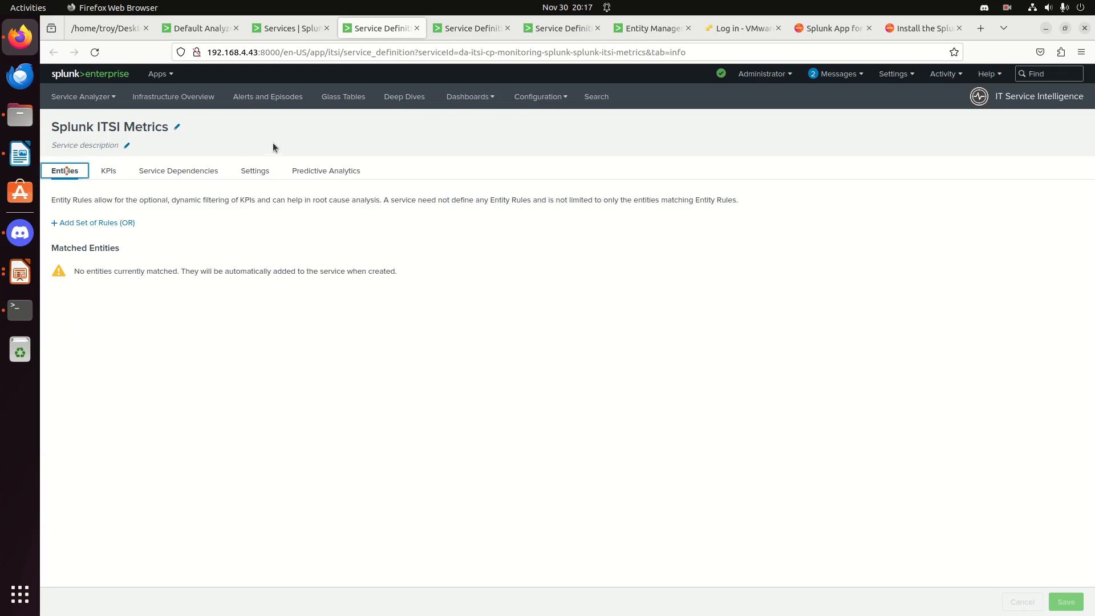
# - Inspect the KPIs of Splunk Indexer OS Metrics and Splunk ITSI OS Metrics in the Service Analyzer tree
pyautogui.click(195, 29)
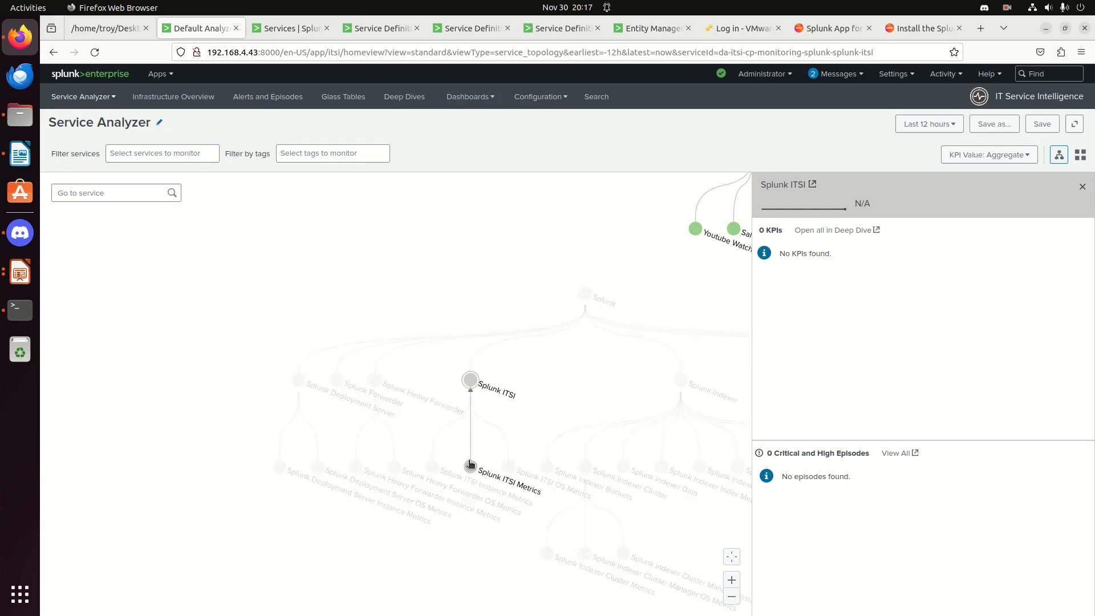
pyautogui.moveTo(707, 433); pyautogui.dragTo(513, 415)
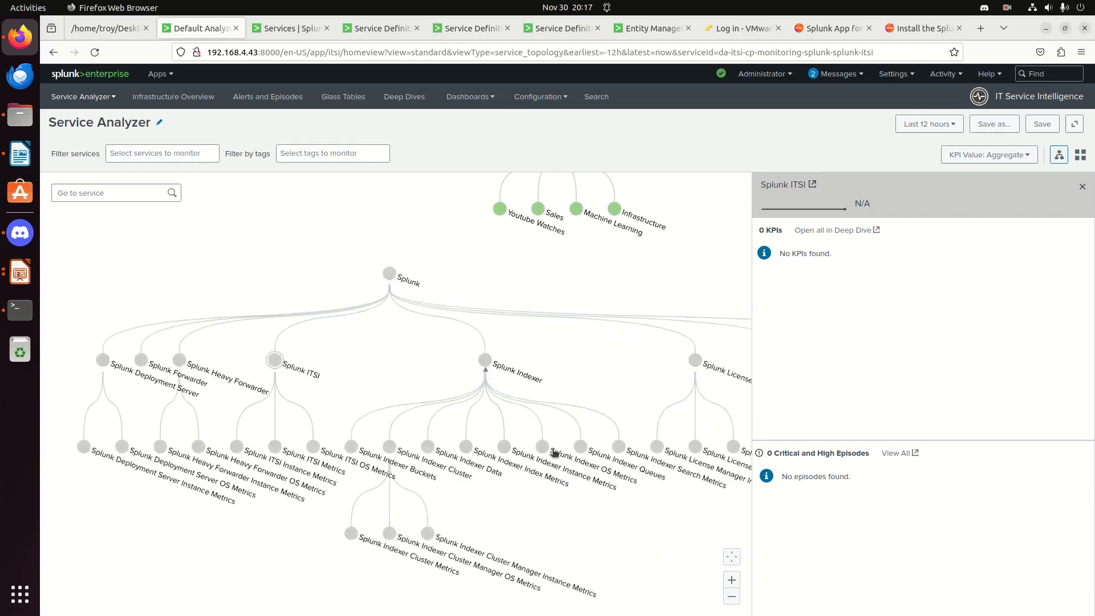
pyautogui.click(544, 449)
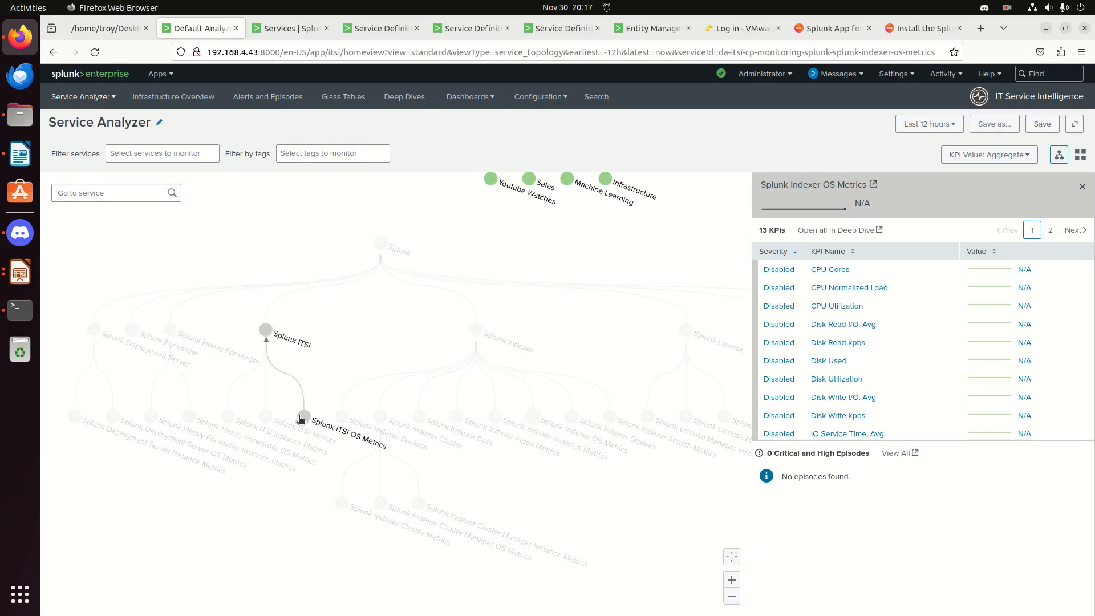
pyautogui.click(302, 418)
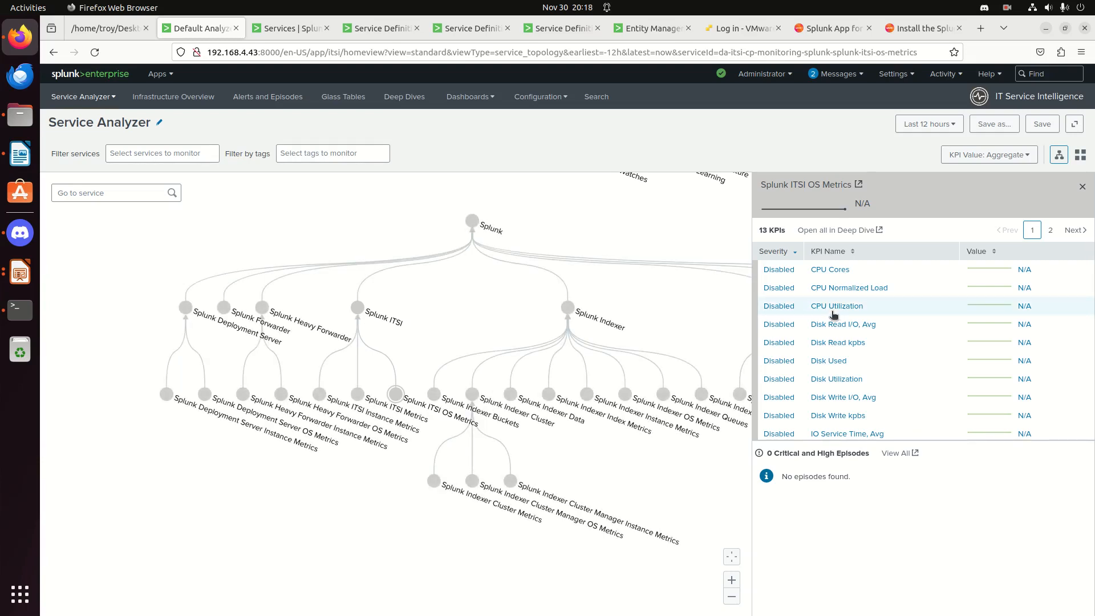
# - Compare the entity rules and matched entities of the Splunk ITSI Metrics, OS Metrics, and Instance Metrics services
pyautogui.click(362, 32)
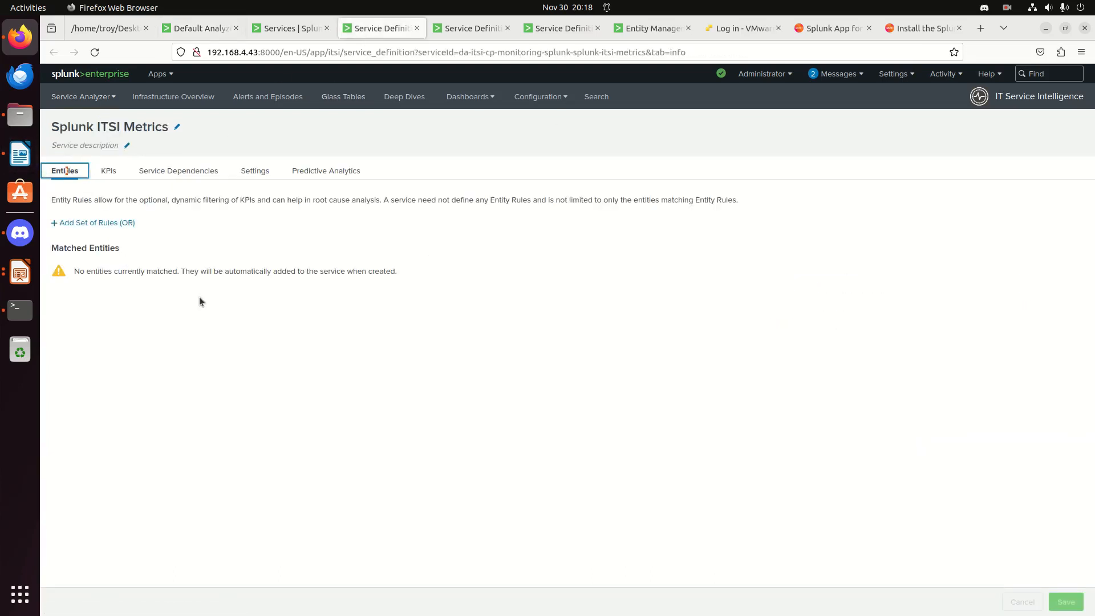
pyautogui.click(464, 35)
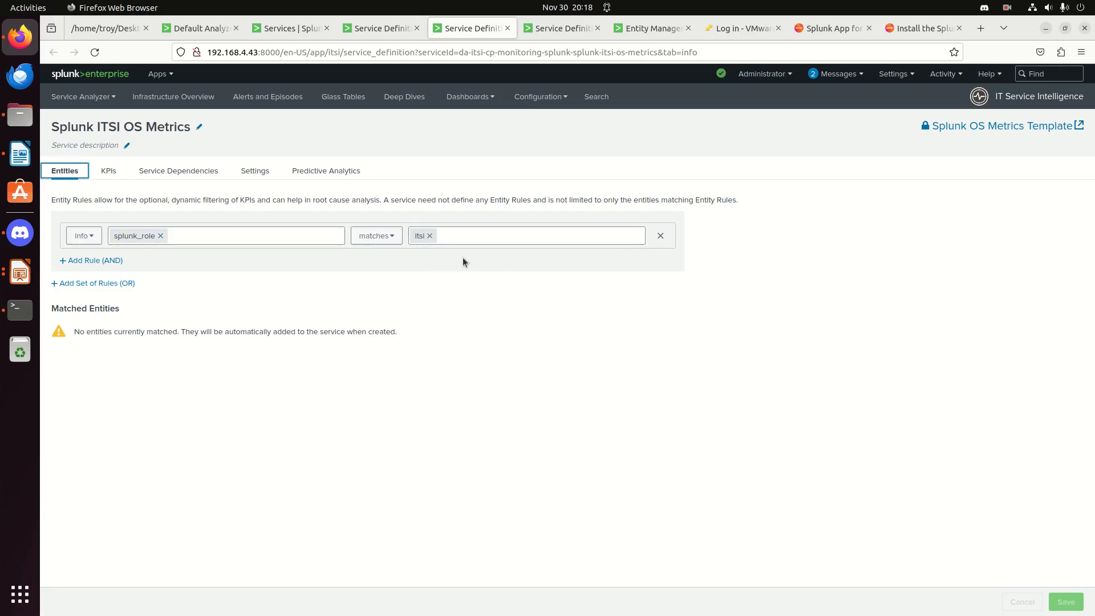
pyautogui.click(573, 33)
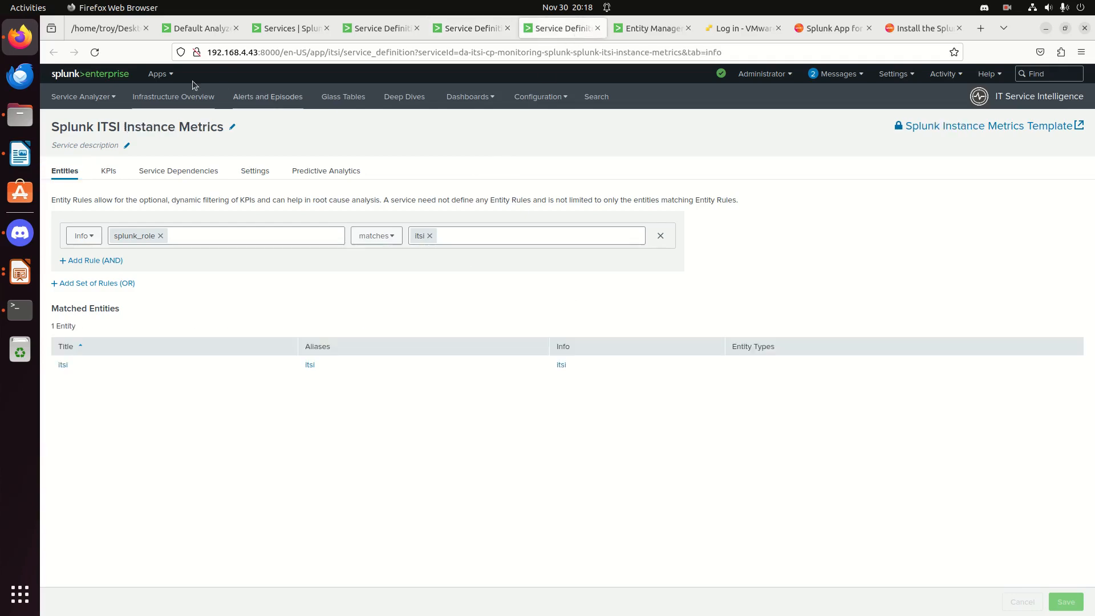
# - Return to the Service Analyzer and compare the KPIs of Splunk ITSI Metrics with those of Splunk ITSI OS Metrics
pyautogui.click(201, 28)
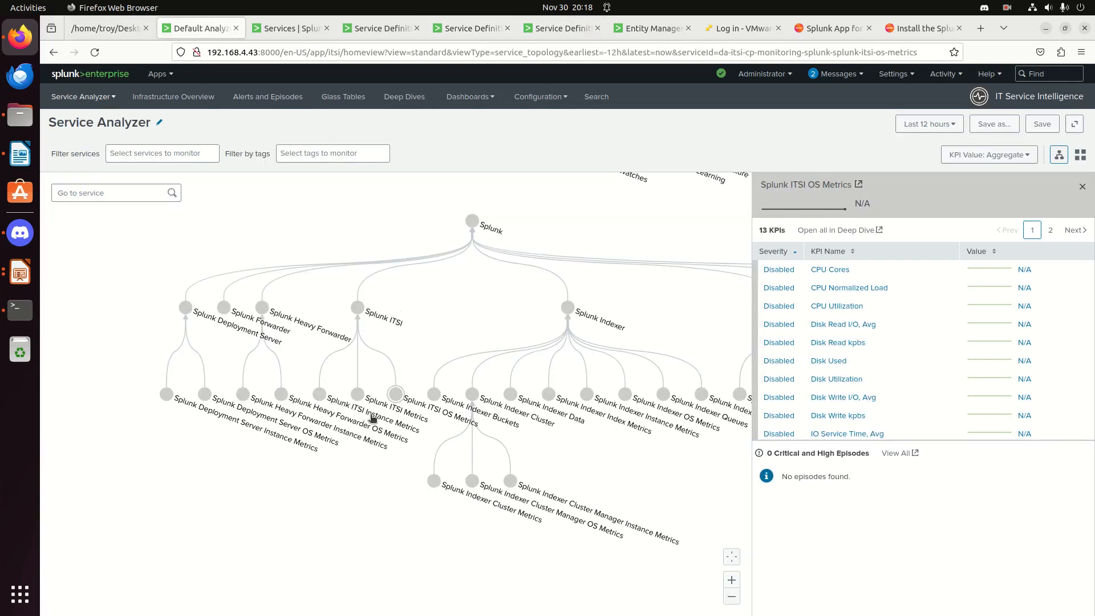
pyautogui.click(358, 396)
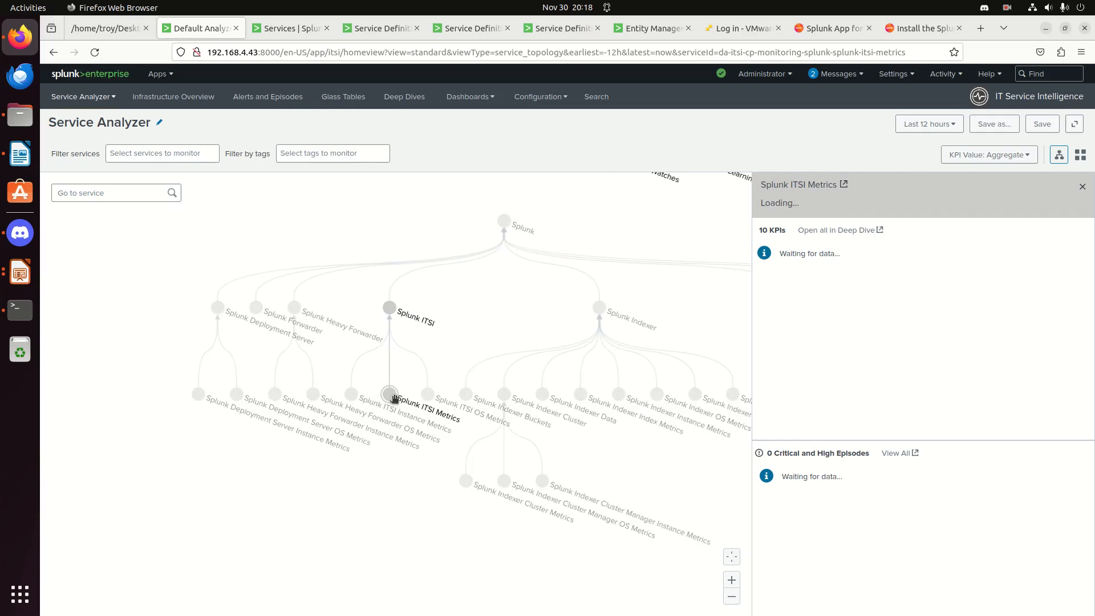
pyautogui.click(437, 396)
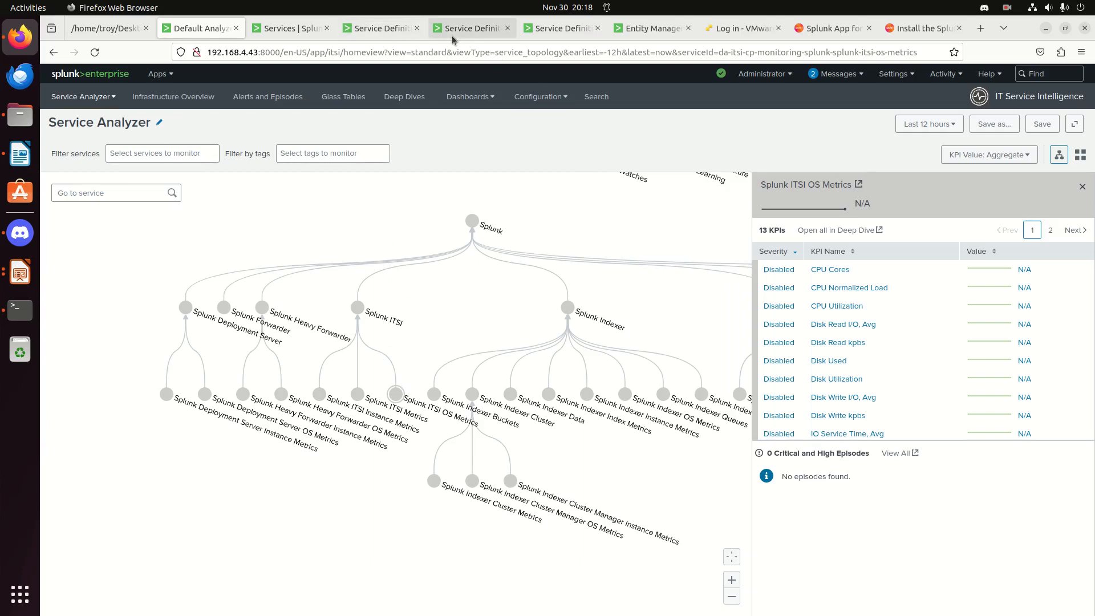
# - Recheck the Splunk ITSI Metrics entities, and reload the Splunk ITSI OS Metrics service definition to refresh its matched entities
pyautogui.click(377, 30)
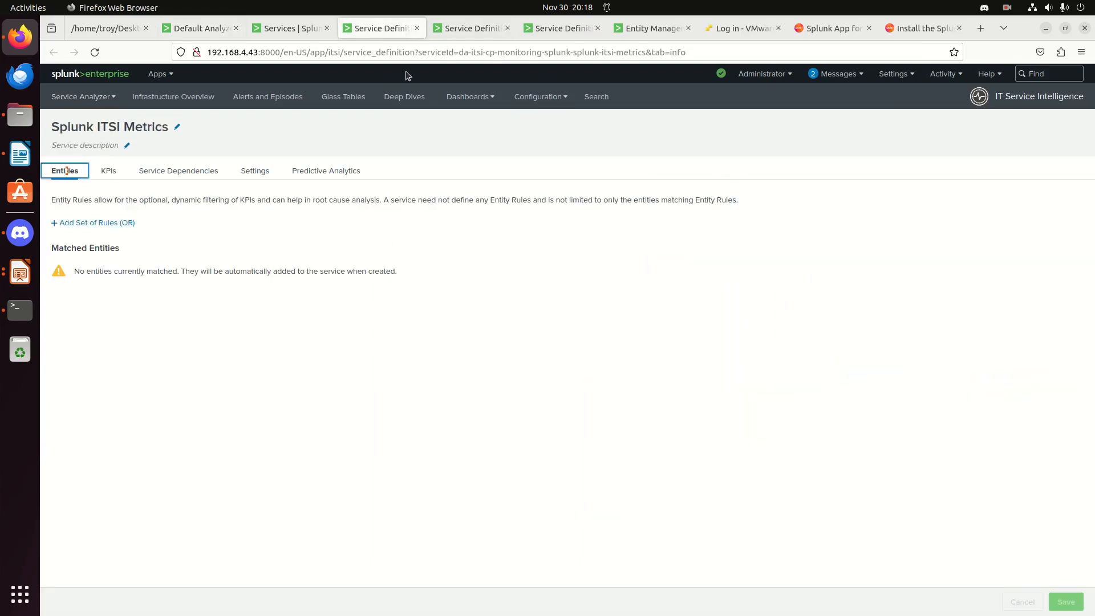
pyautogui.click(458, 33)
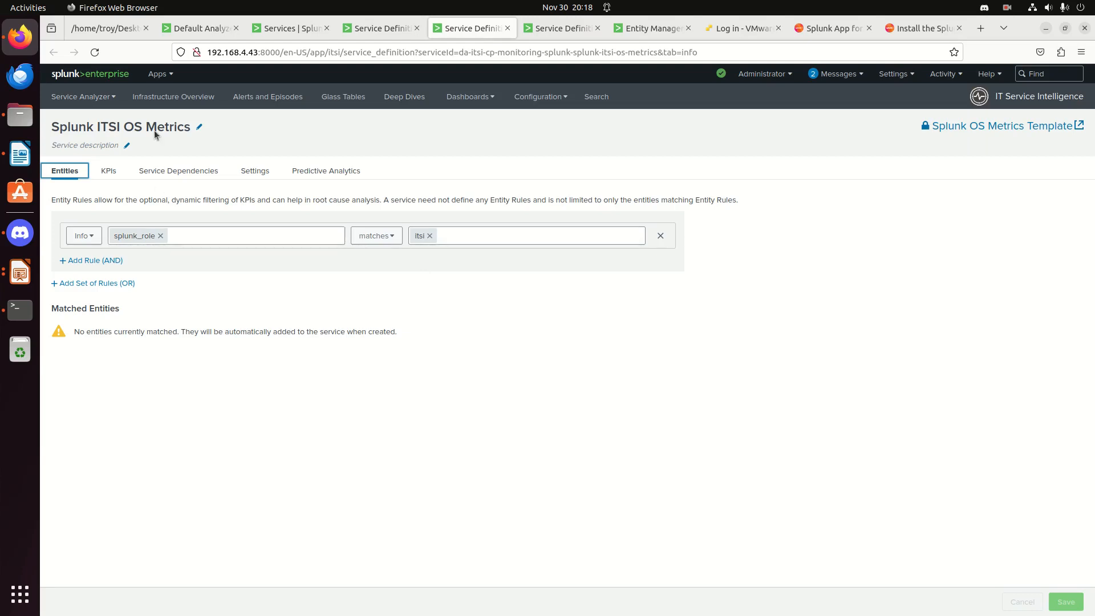
pyautogui.click(95, 52)
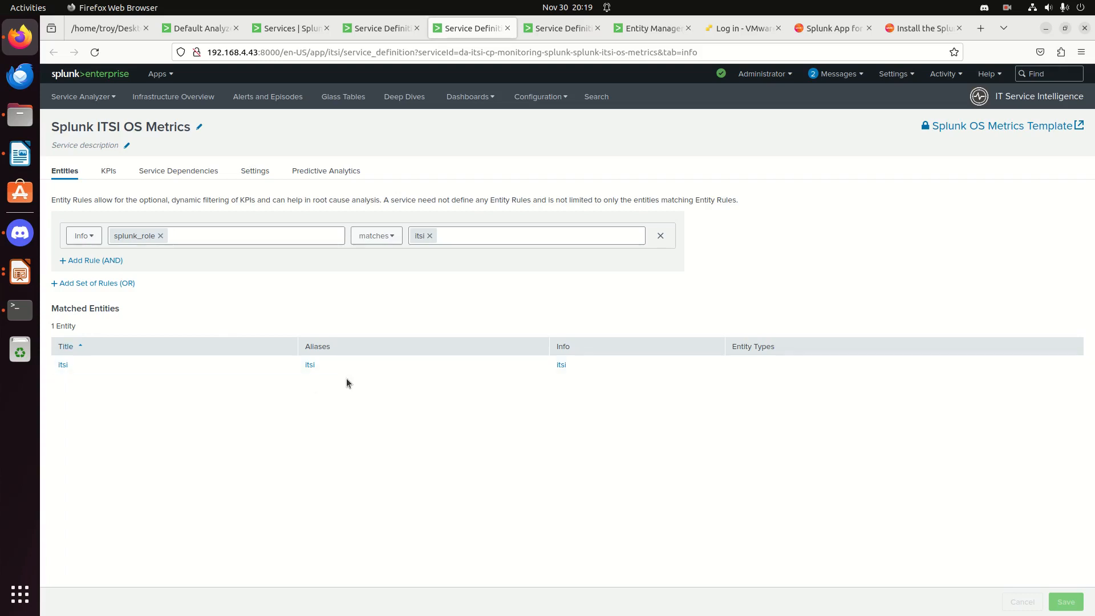
# - Examine the search, calculation, and thresholding settings of the CPU Cores KPI in Splunk ITSI OS Metrics
pyautogui.click(108, 171)
pyautogui.click(73, 227)
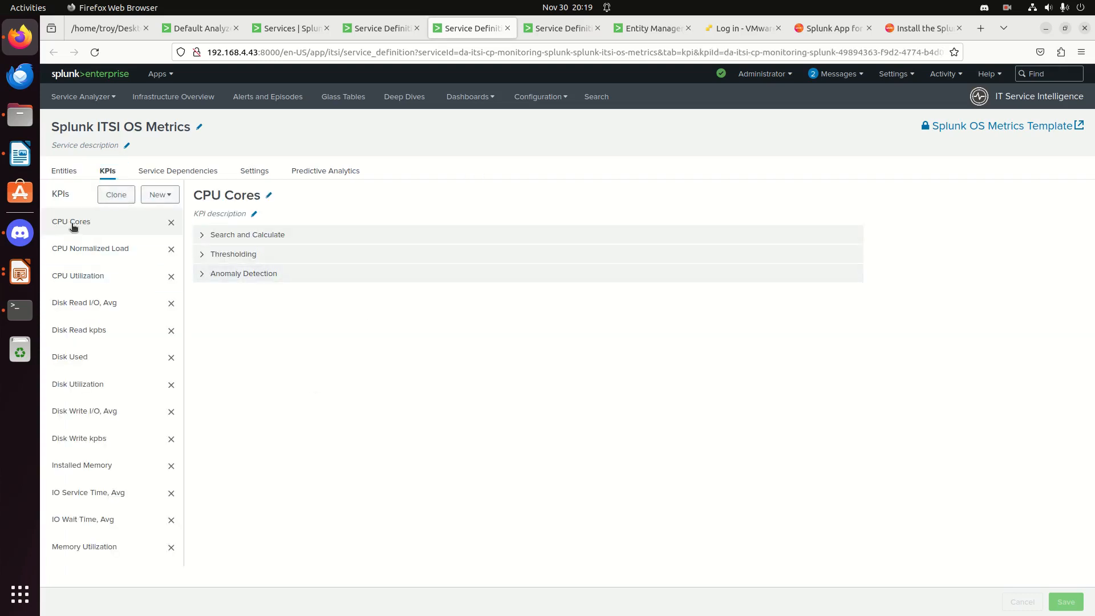
pyautogui.click(264, 236)
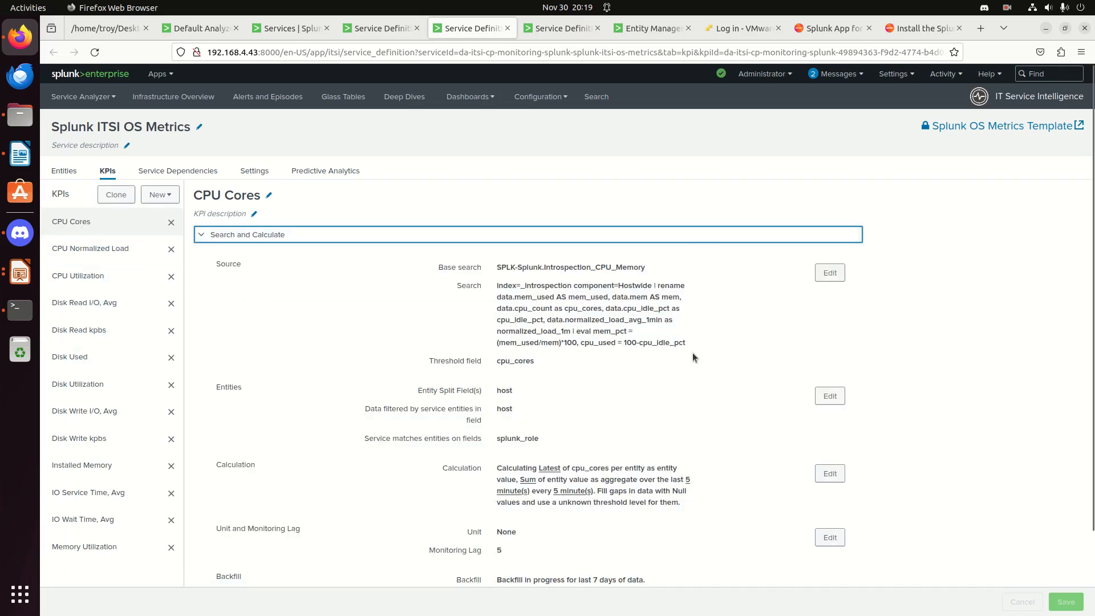
pyautogui.scroll(-3, 576, 349)
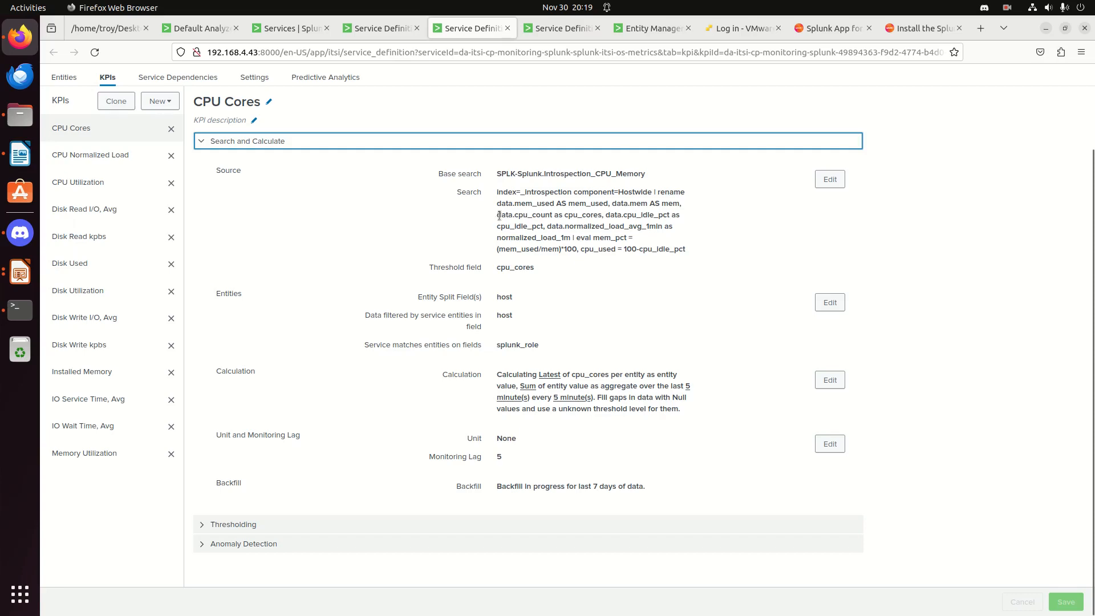
pyautogui.click(199, 146)
pyautogui.click(222, 254)
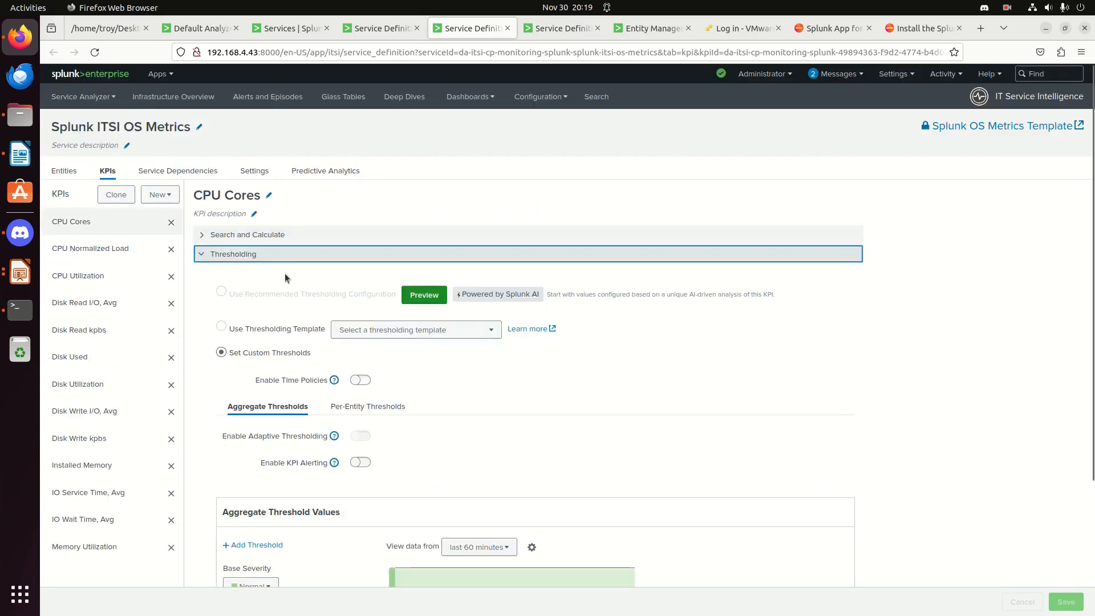
pyautogui.scroll(-5, 656, 454)
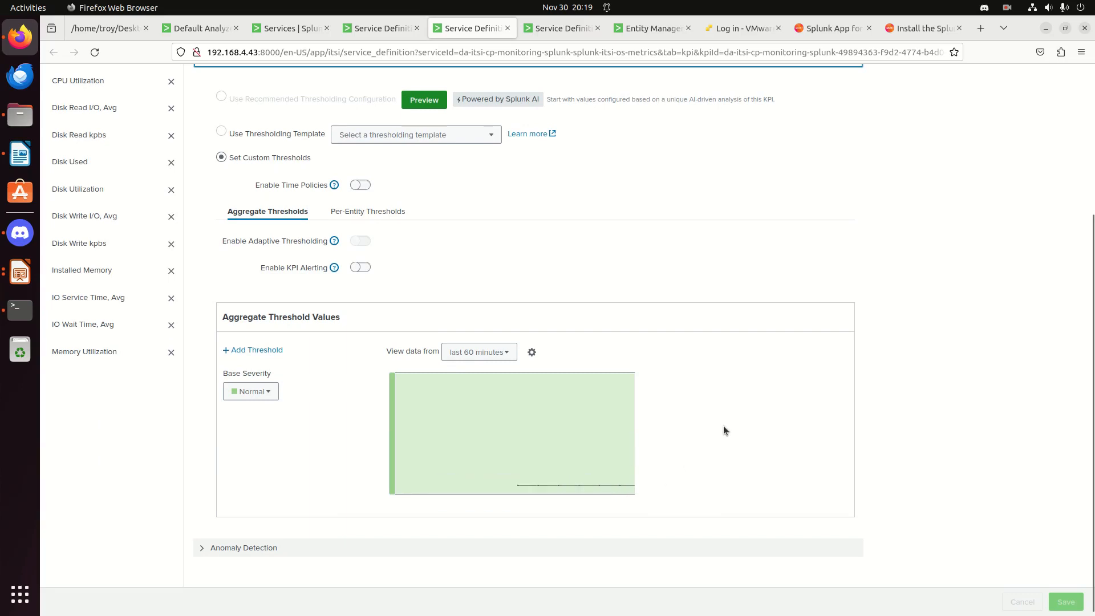
pyautogui.scroll(3, 721, 417)
pyautogui.scroll(2, 434, 303)
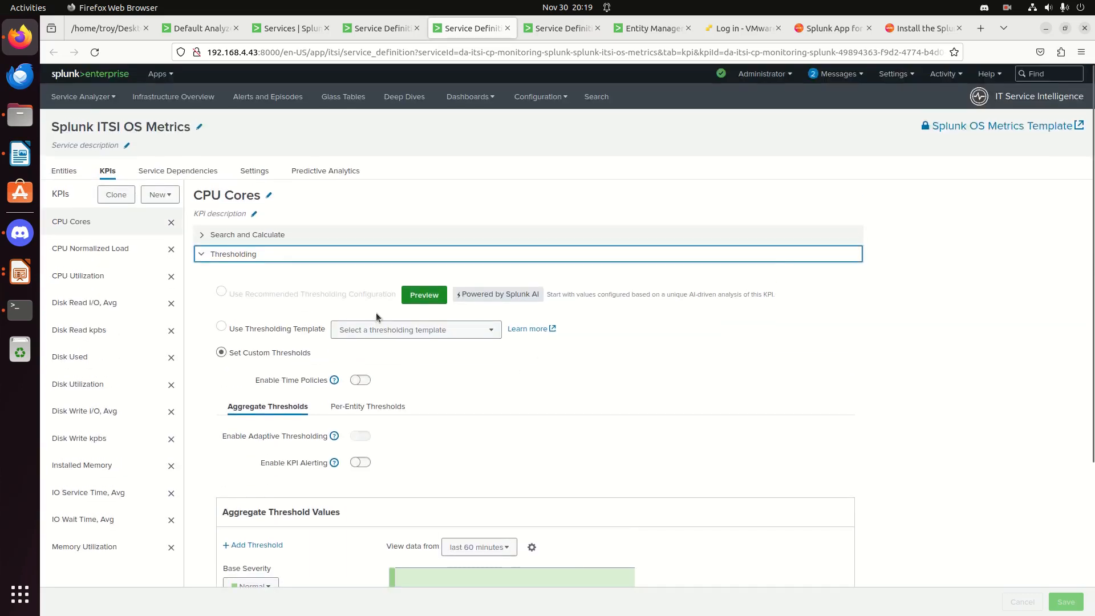
# - Open the CPU Normalized Load KPI and recheck the entity rule of Splunk ITSI OS Metrics
pyautogui.click(78, 250)
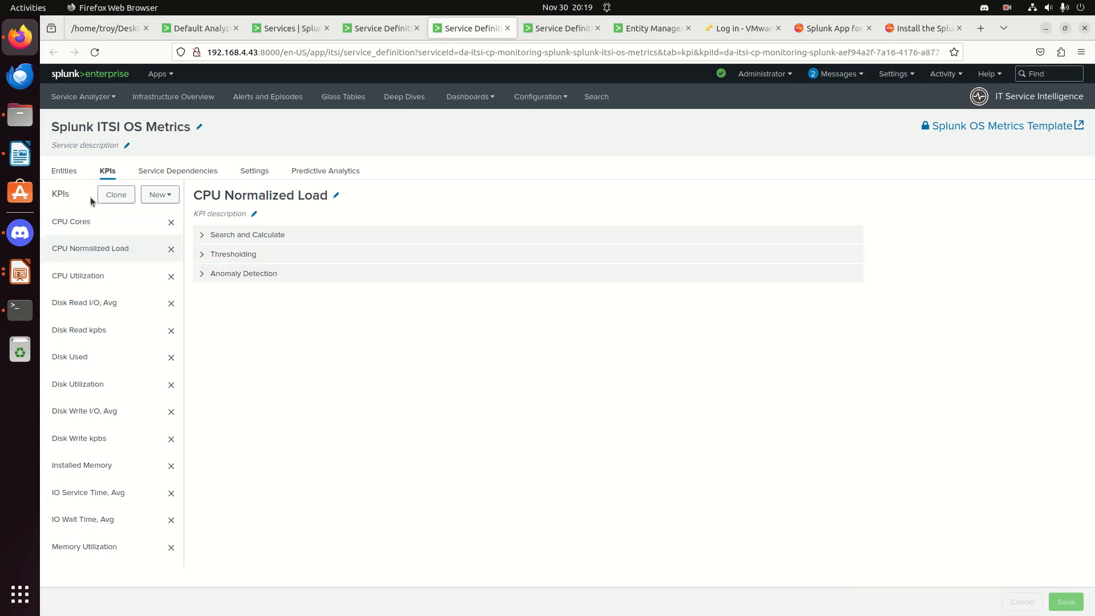
pyautogui.click(70, 174)
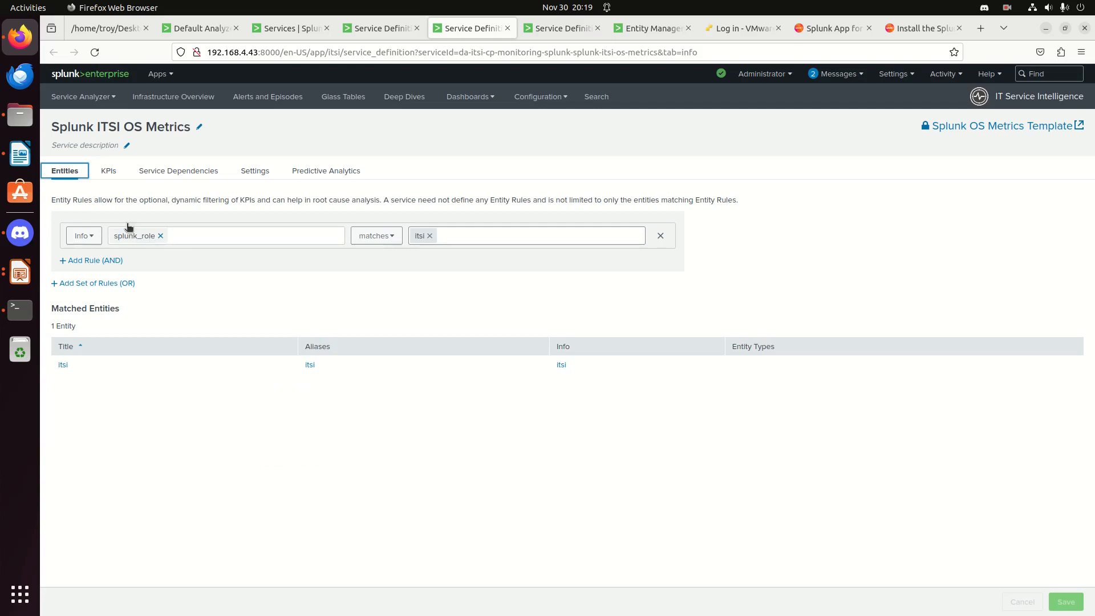
pyautogui.click(108, 173)
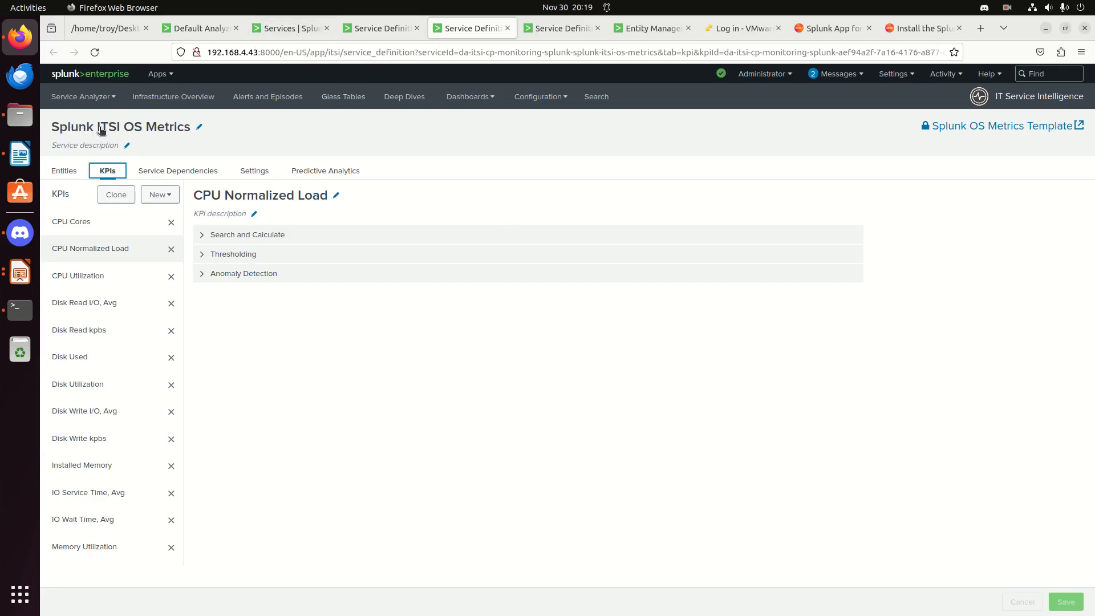
# - Enable the Splunk ITSI OS Metrics service from the services list, without enabling Splunk ITSI Metrics
pyautogui.click(288, 28)
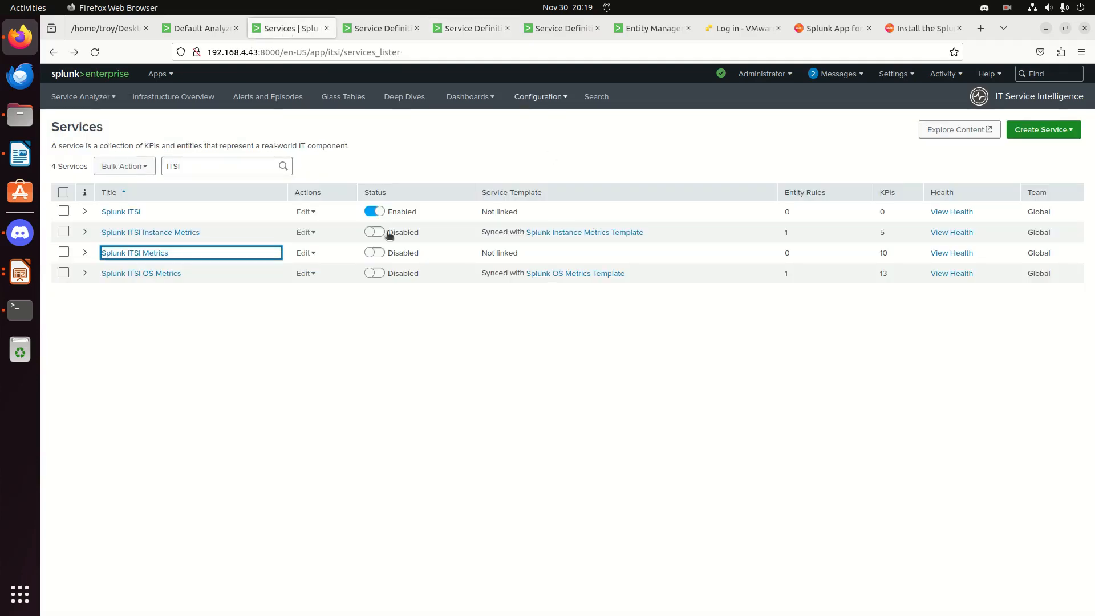
pyautogui.click(379, 252)
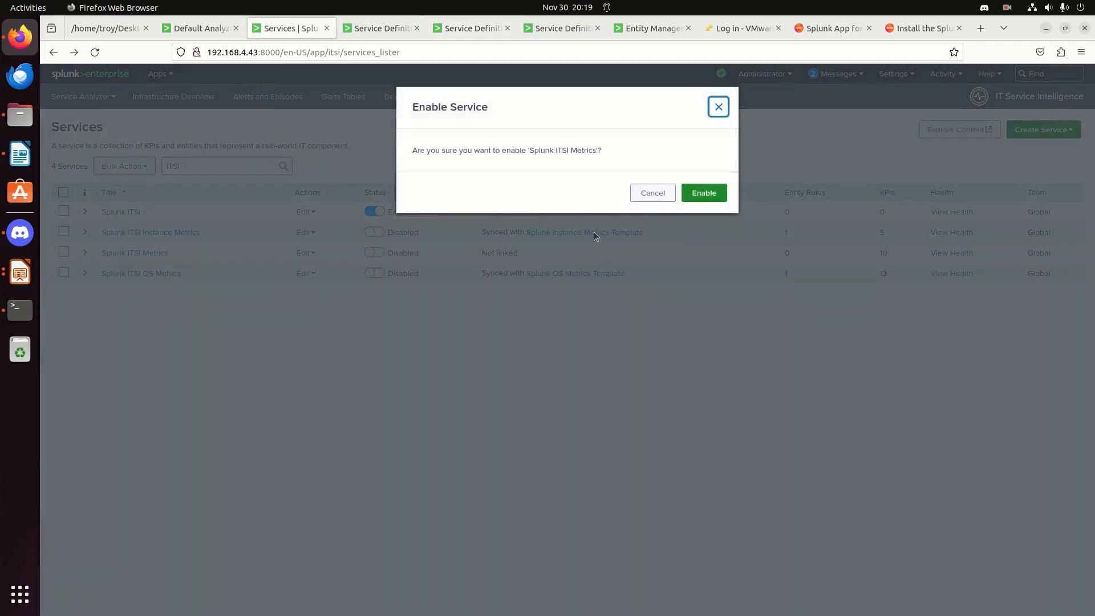
pyautogui.click(653, 194)
pyautogui.click(376, 274)
pyautogui.click(716, 195)
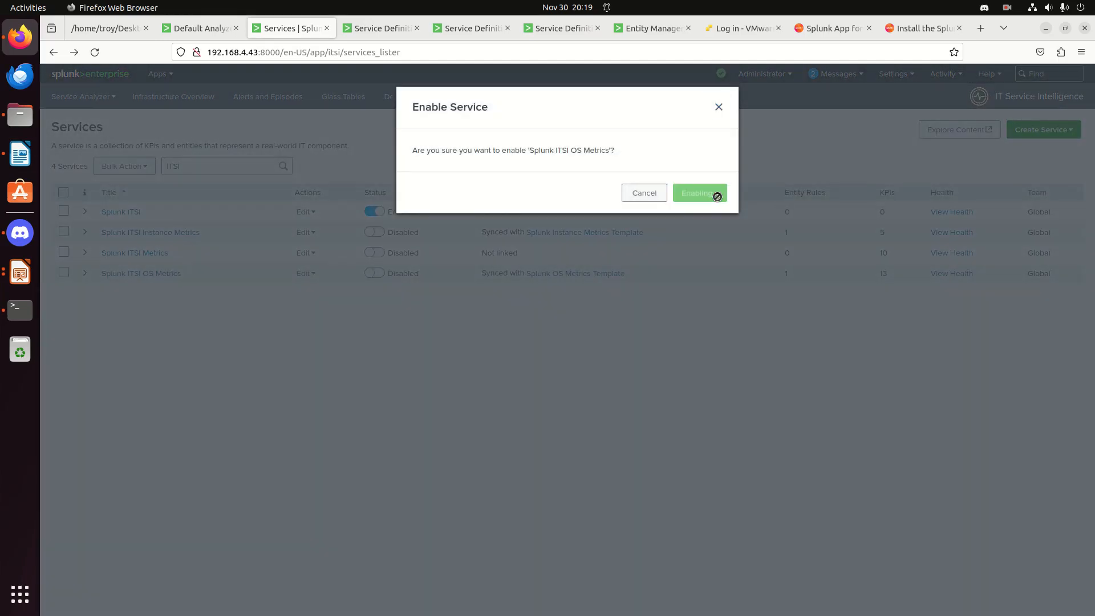
# - Examine the Index Lag KPI's search settings and aggregate threshold values in the Splunk ITSI Metrics service
pyautogui.click(393, 26)
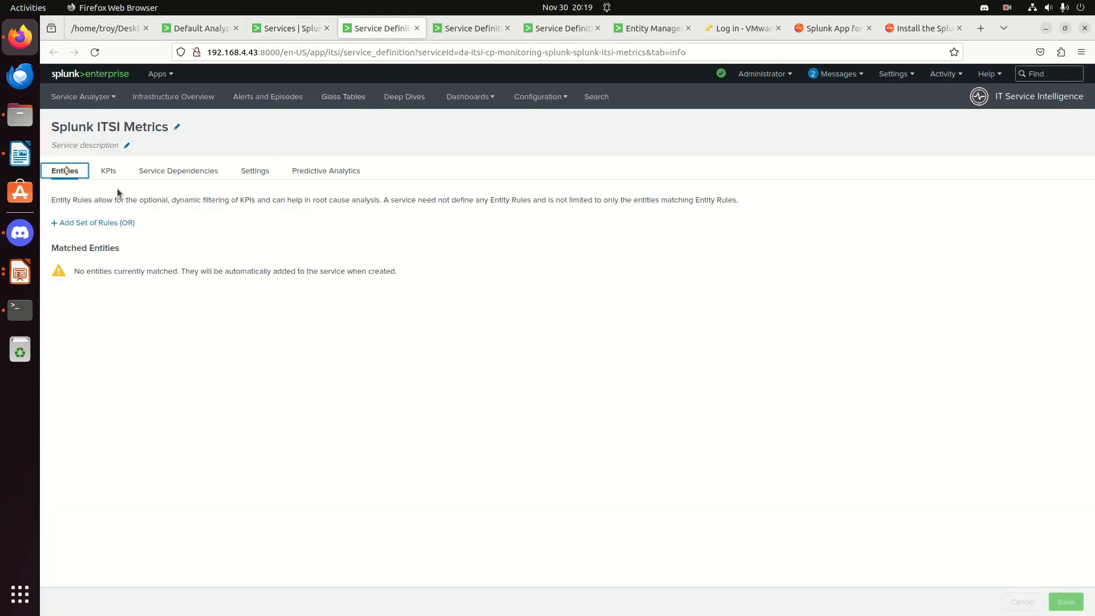
pyautogui.click(110, 173)
pyautogui.click(262, 236)
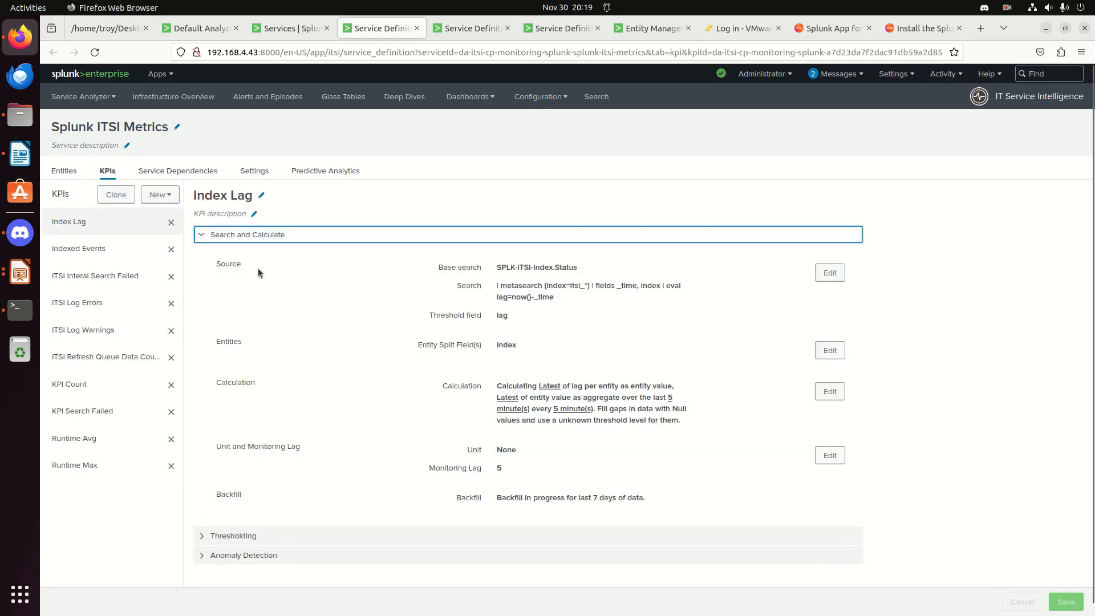
pyautogui.click(257, 235)
pyautogui.click(229, 254)
pyautogui.scroll(-5, 471, 446)
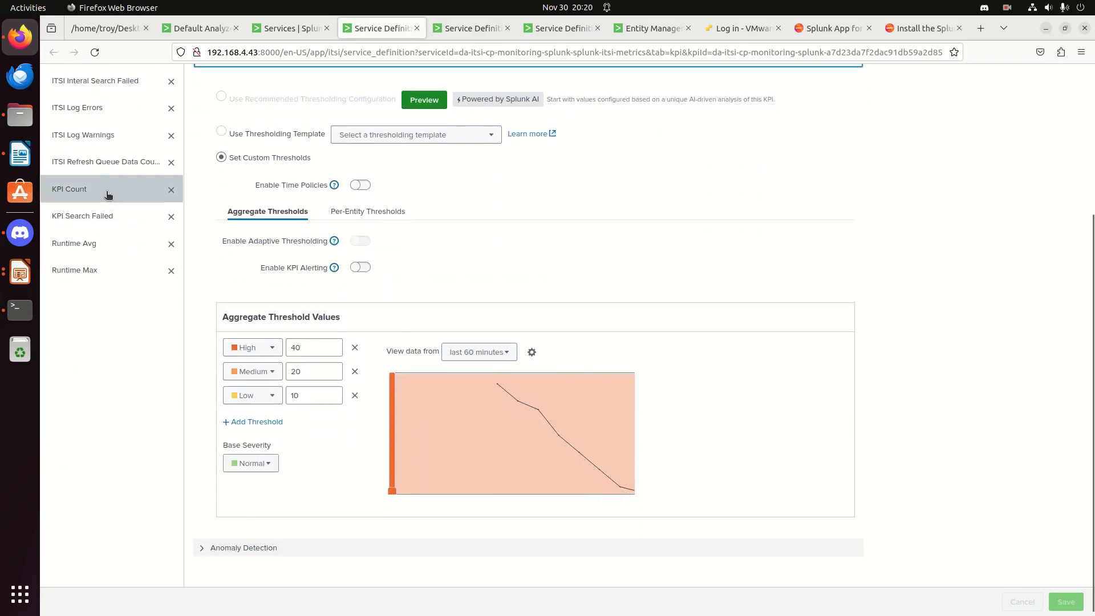
# - Examine the thresholding settings and aggregate threshold preview of the KPI Count KPI in Splunk ITSI Metrics
pyautogui.click(107, 195)
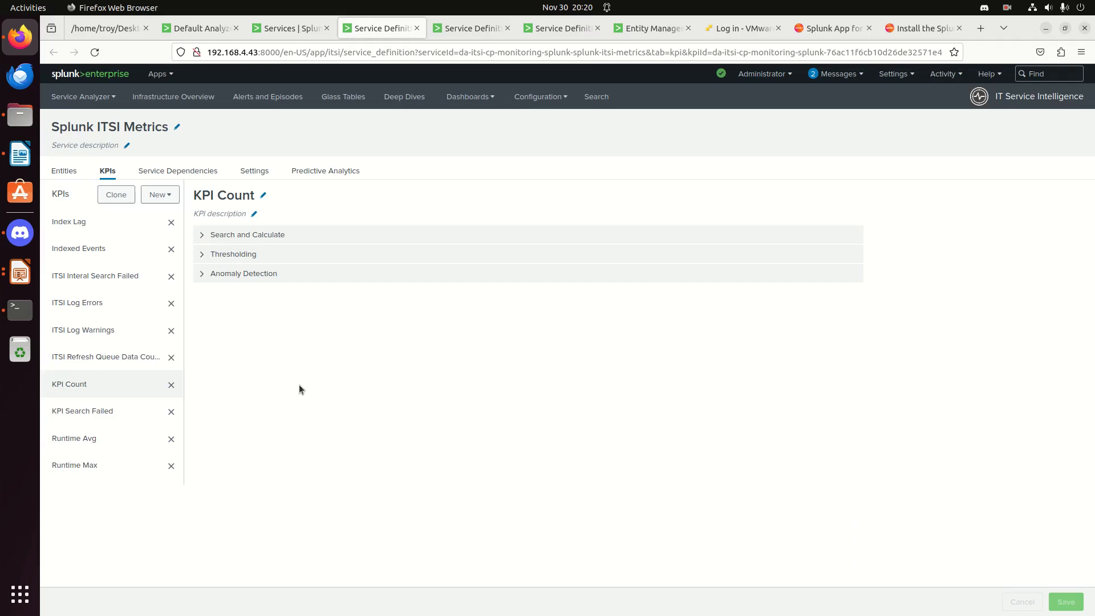
pyautogui.click(288, 255)
pyautogui.scroll(-3, 545, 495)
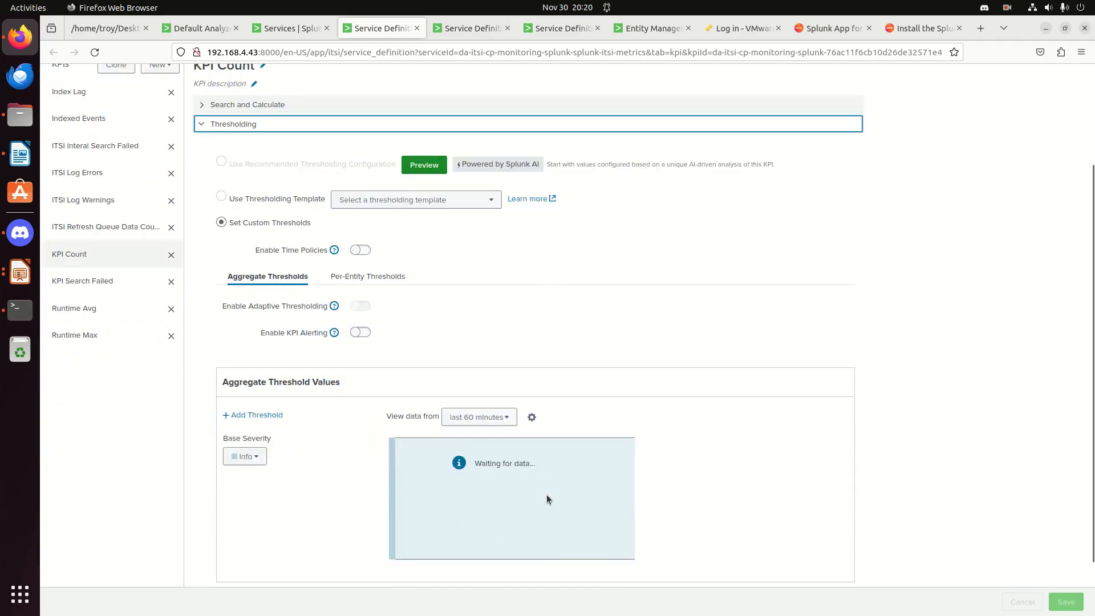
# - Examine the aggregate threshold previews of the KPI Count and Indexed Events KPIs in Splunk ITSI Metrics
pyautogui.scroll(-2, 547, 500)
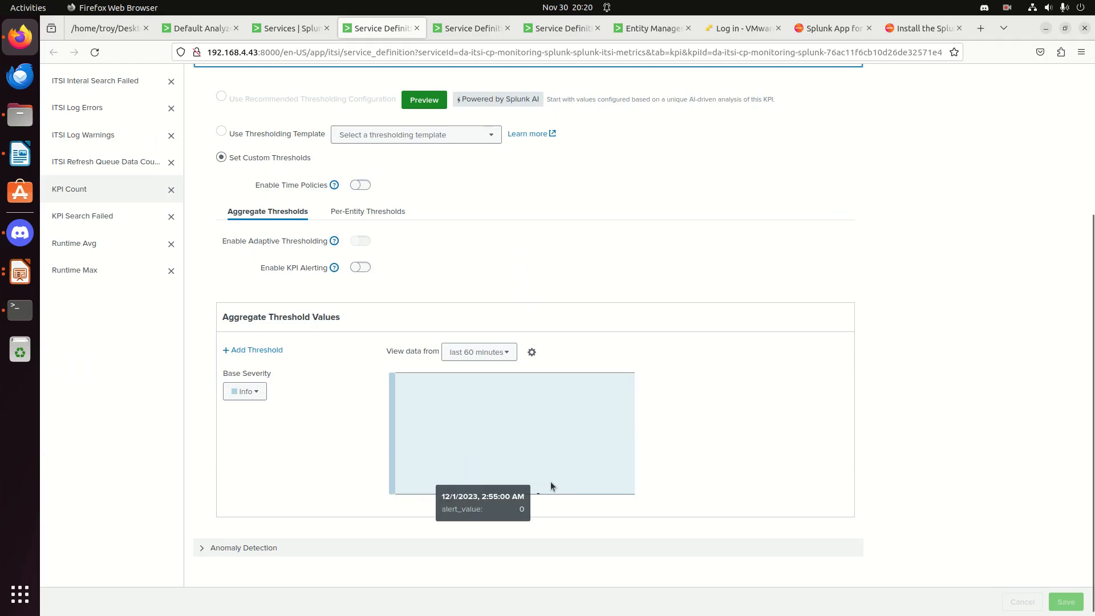
pyautogui.scroll(3, 117, 193)
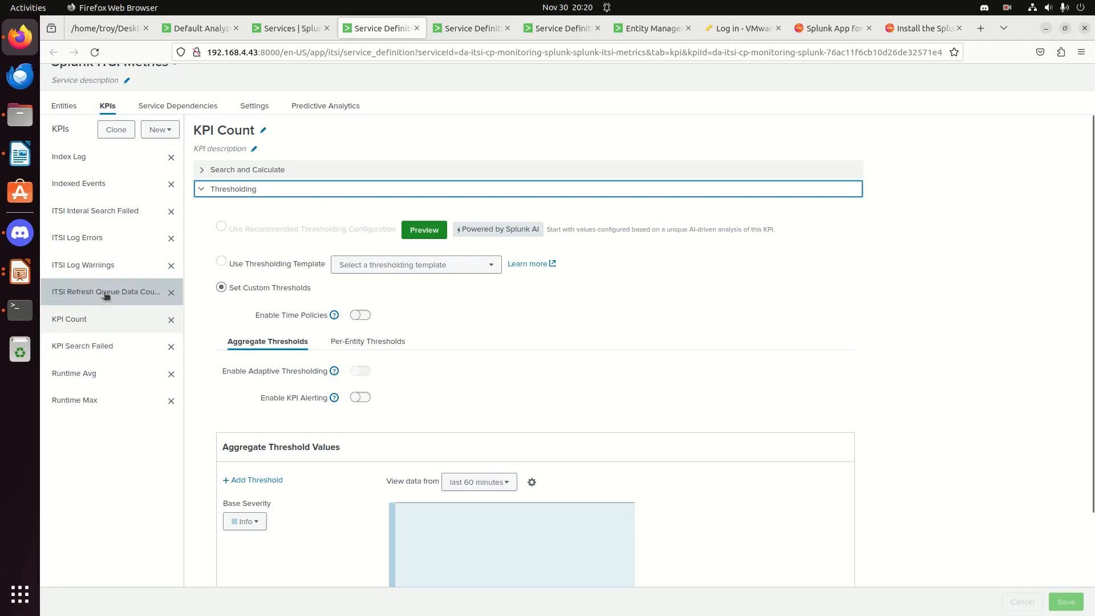
pyautogui.click(106, 194)
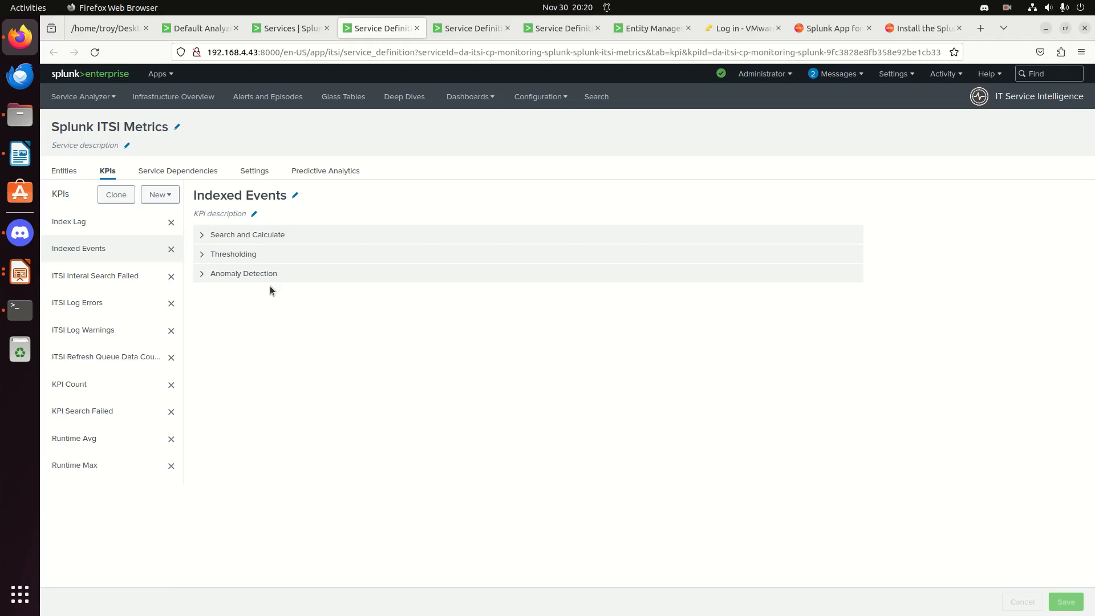
pyautogui.click(244, 254)
pyautogui.scroll(-2, 591, 527)
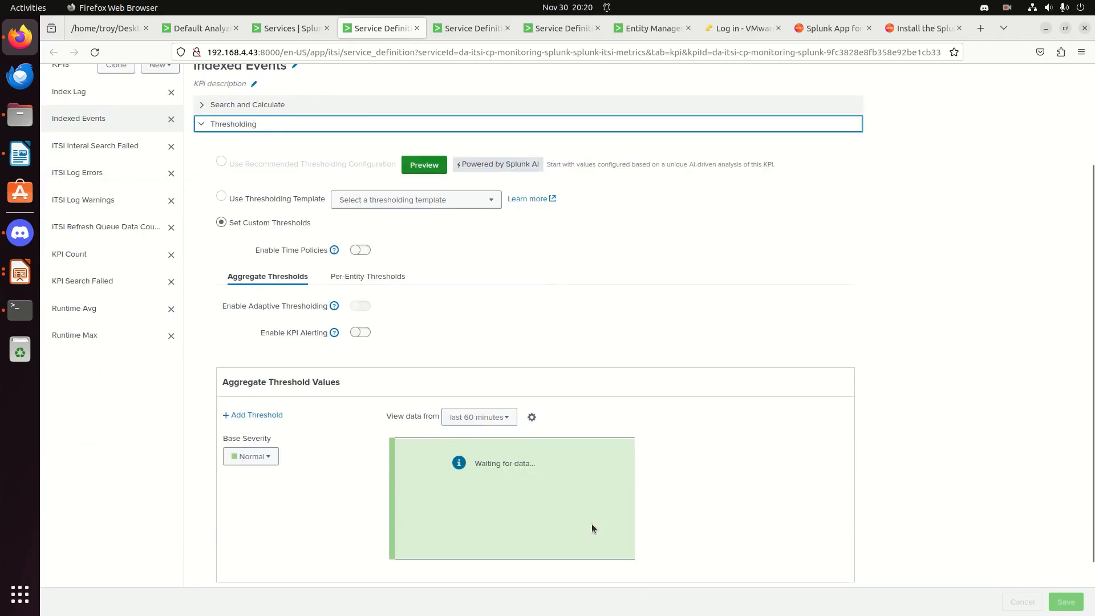
pyautogui.scroll(-1, 571, 502)
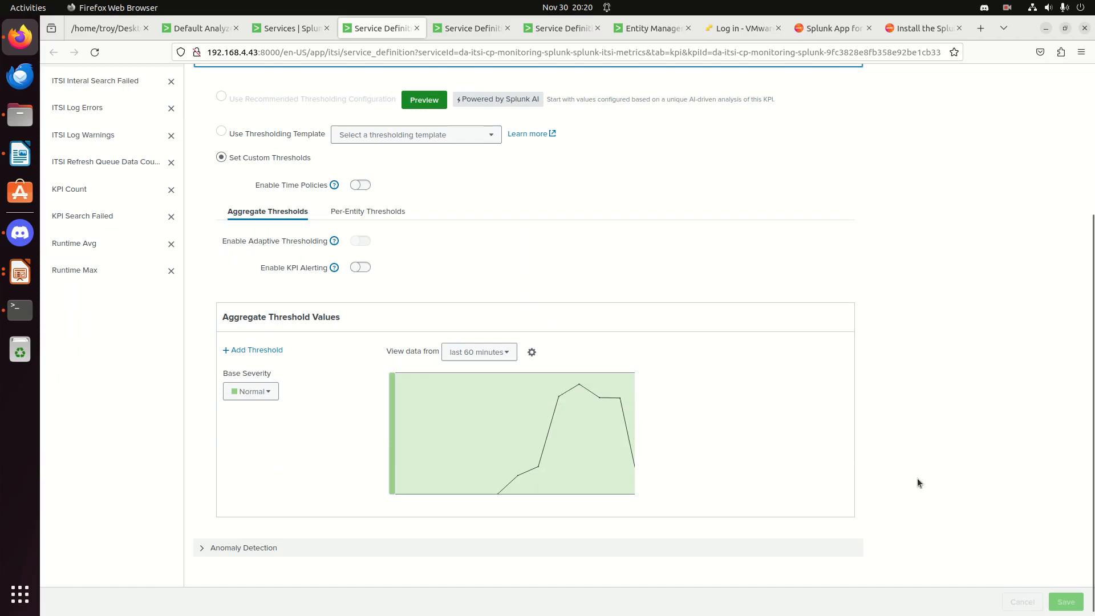
pyautogui.scroll(3, 913, 485)
# - Return to the services list and enable the Splunk ITSI Metrics service
pyautogui.hotkey('ctrl', 'pageup')
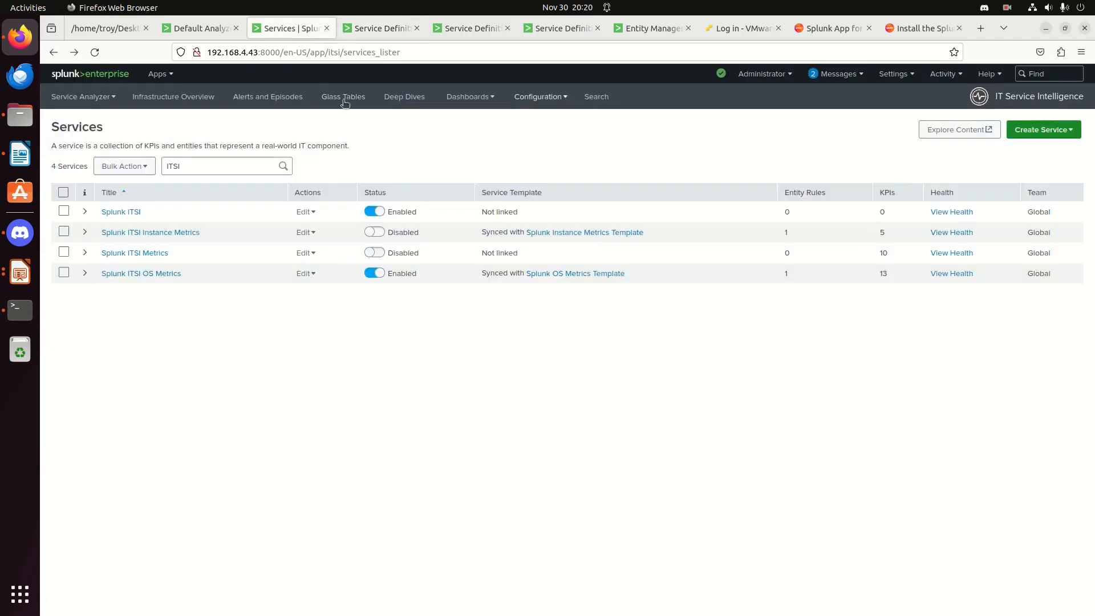
pyautogui.click(379, 252)
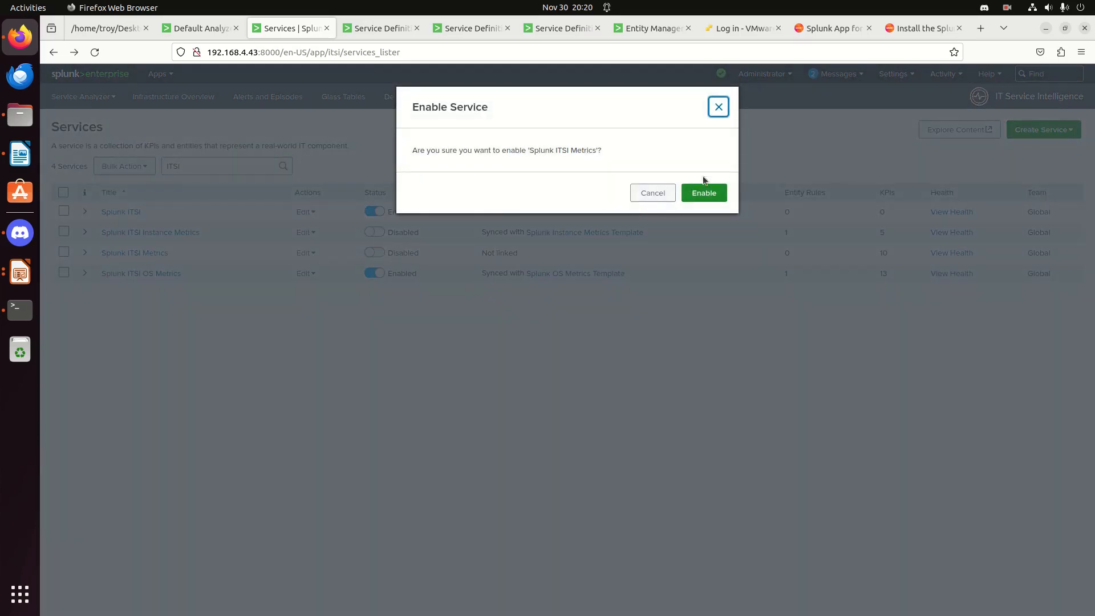
pyautogui.click(704, 192)
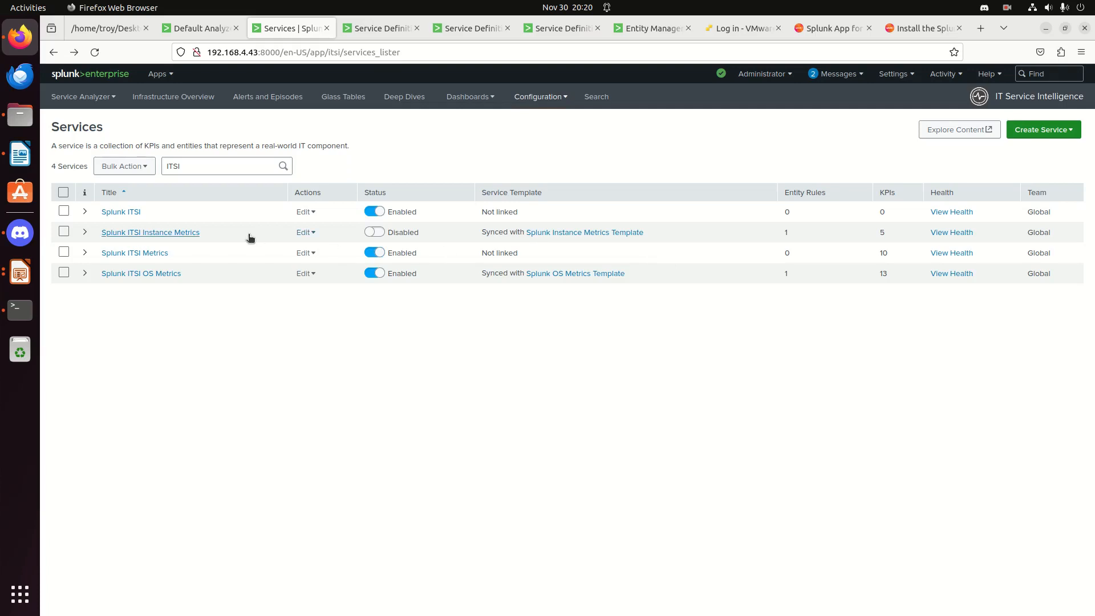
# - Close the service definition pages of Splunk ITSI Metrics and Splunk ITSI OS Metrics
pyautogui.click(371, 28)
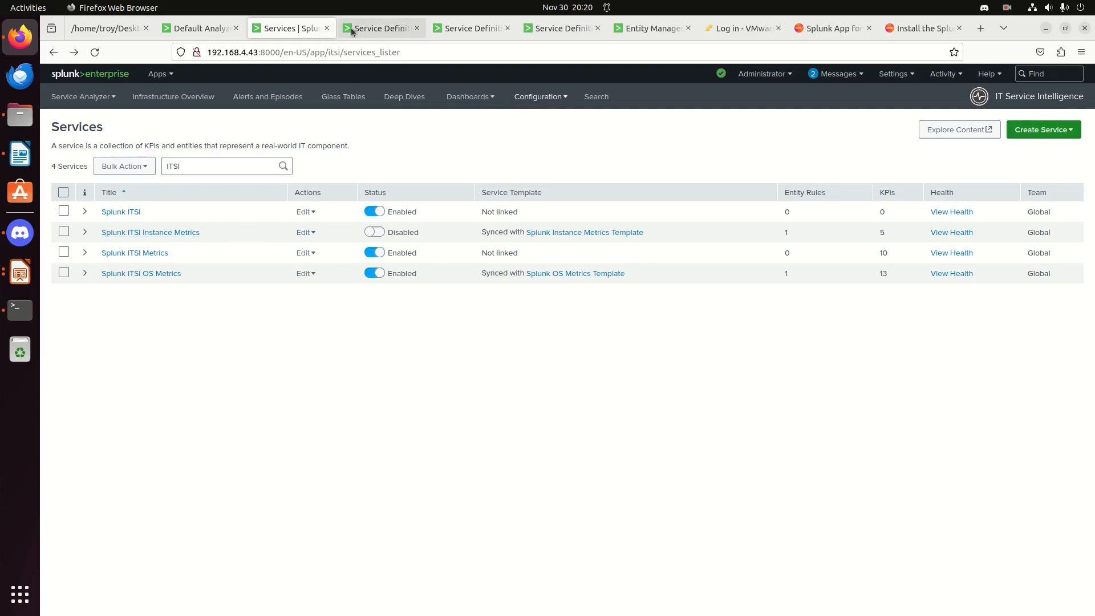
pyautogui.click(417, 28)
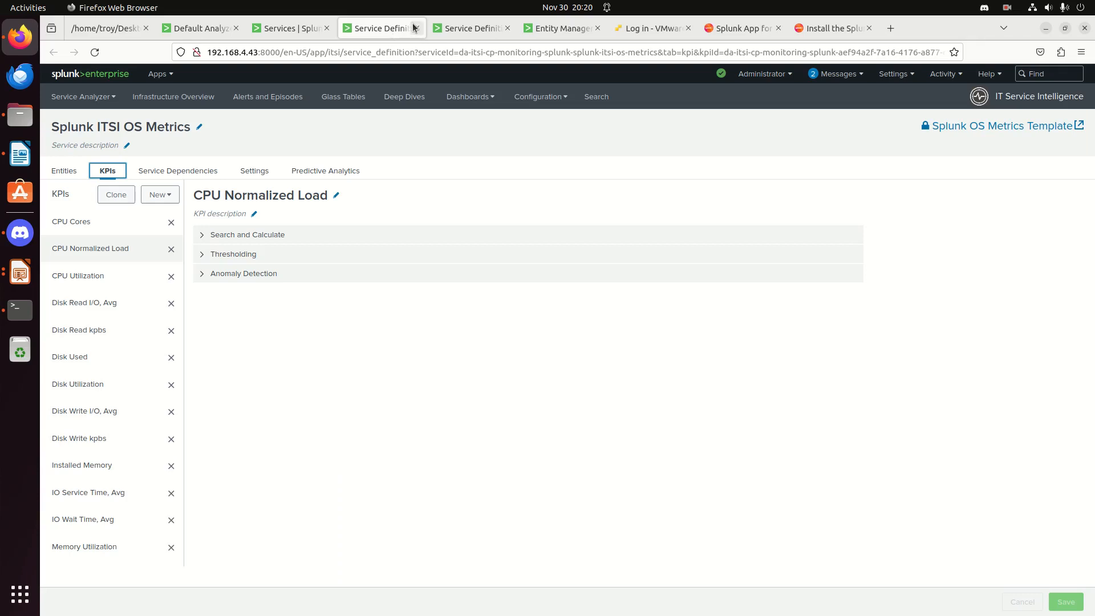
pyautogui.click(417, 28)
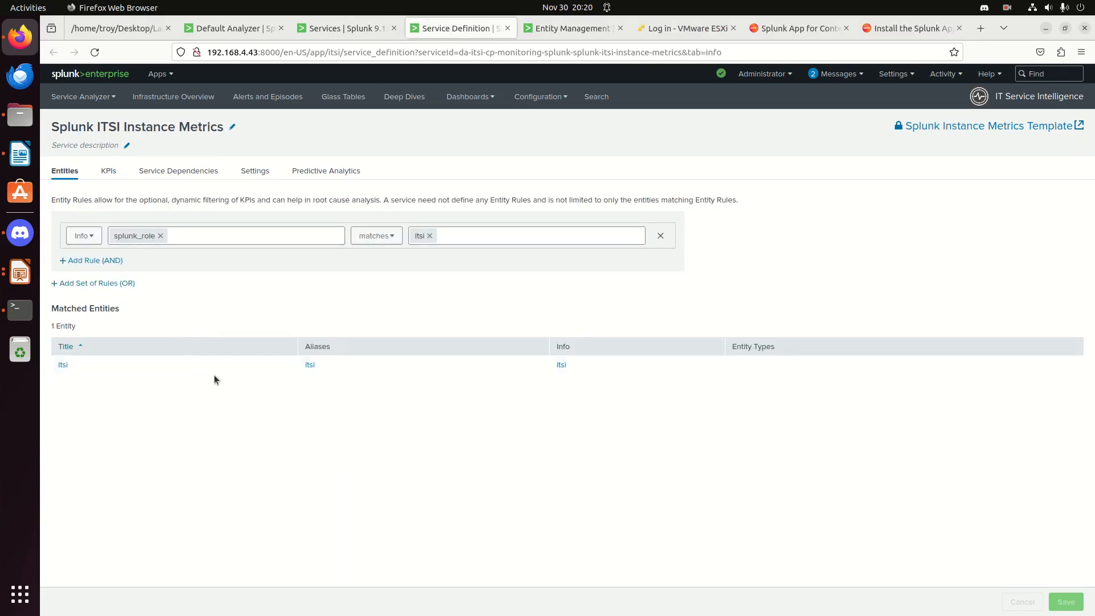
# - Examine the Installed Apps KPI's thresholding settings and the entity rule of the Splunk ITSI Instance Metrics service
pyautogui.click(109, 171)
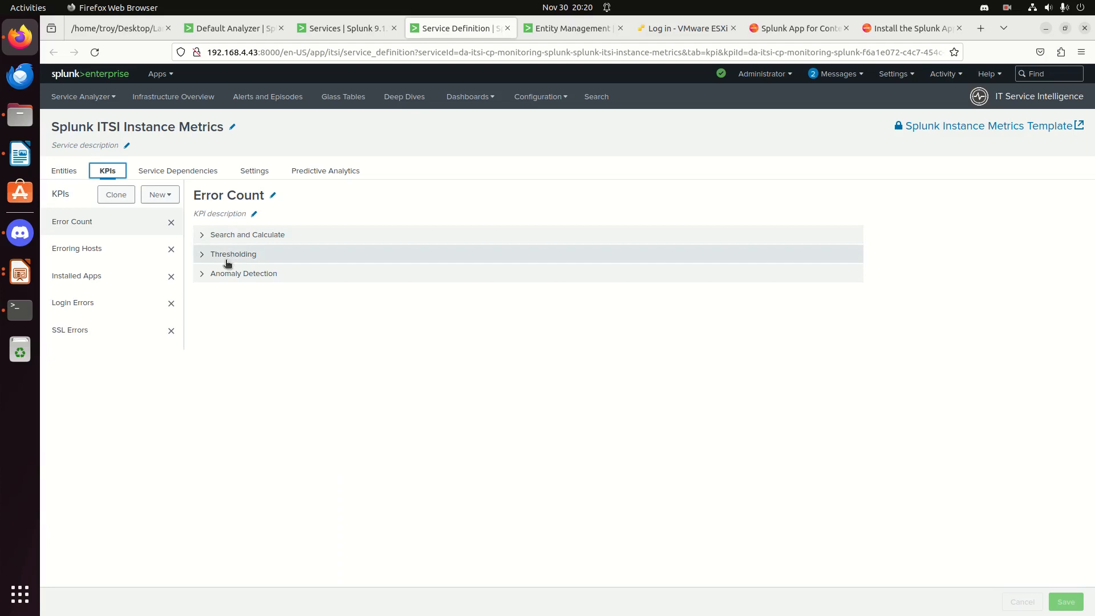
pyautogui.click(89, 276)
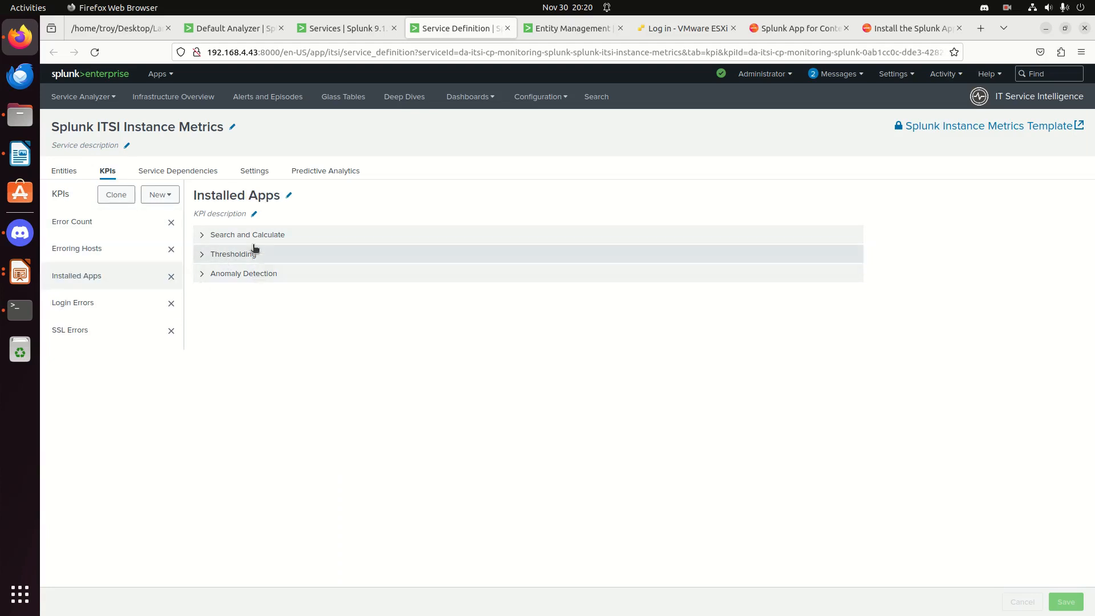
pyautogui.click(215, 253)
pyautogui.scroll(-5, 519, 443)
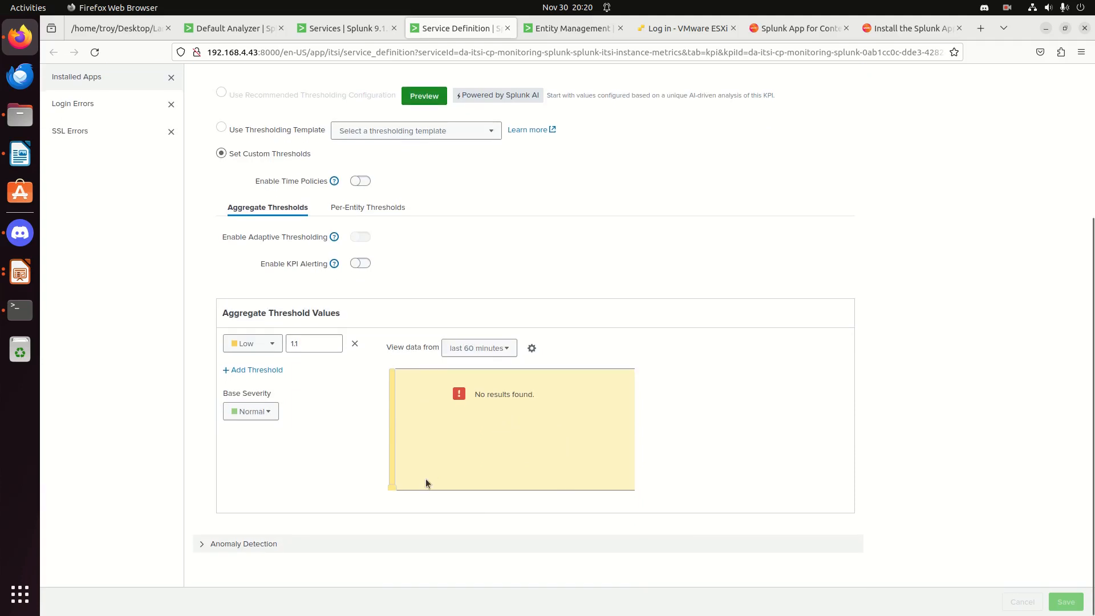
pyautogui.scroll(5, 447, 489)
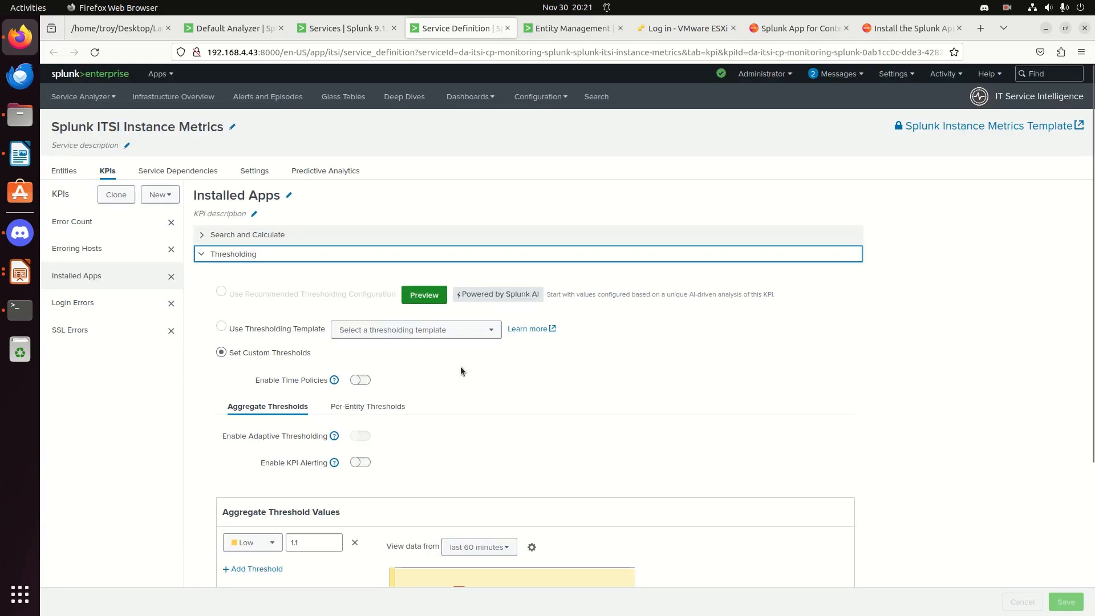
pyautogui.click(65, 173)
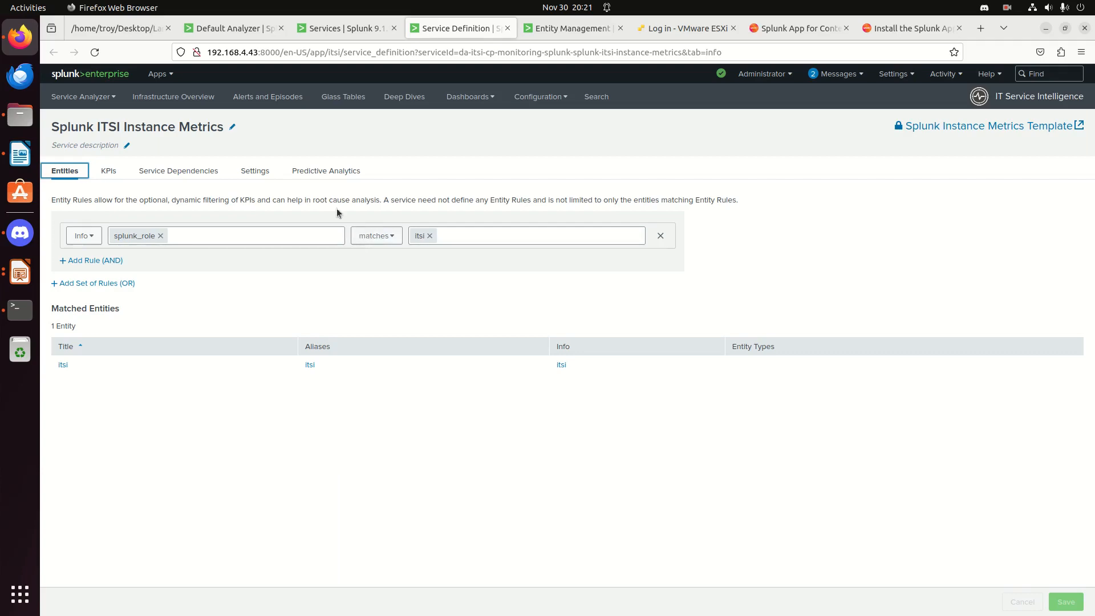
pyautogui.click(105, 174)
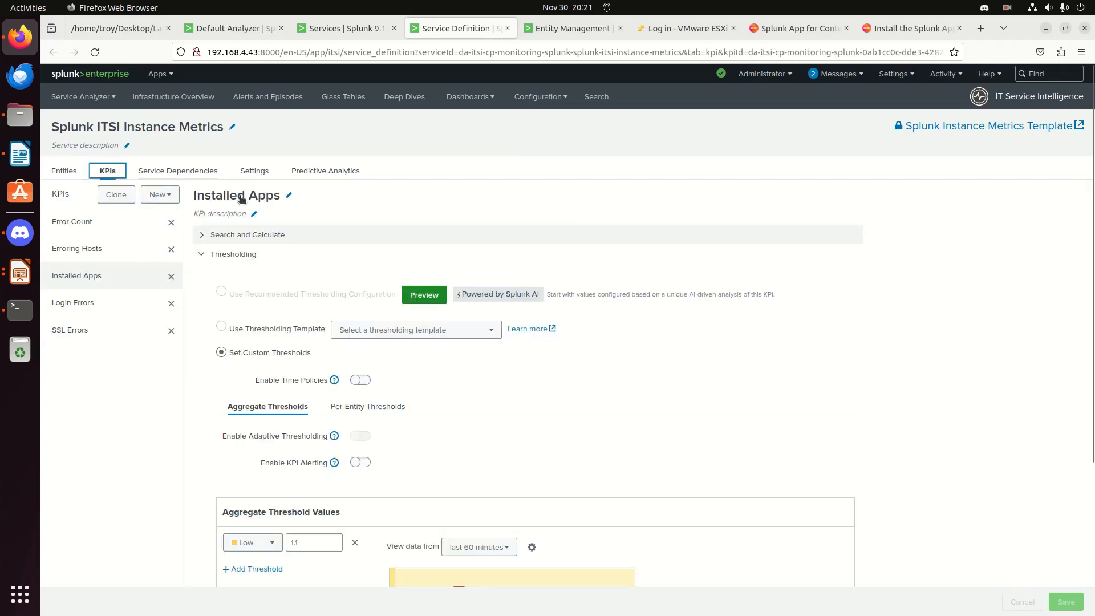
pyautogui.scroll(-4, 650, 477)
pyautogui.scroll(4, 639, 474)
# - Enable the Splunk ITSI Instance Metrics service from the services list and close its open definition page
pyautogui.click(323, 31)
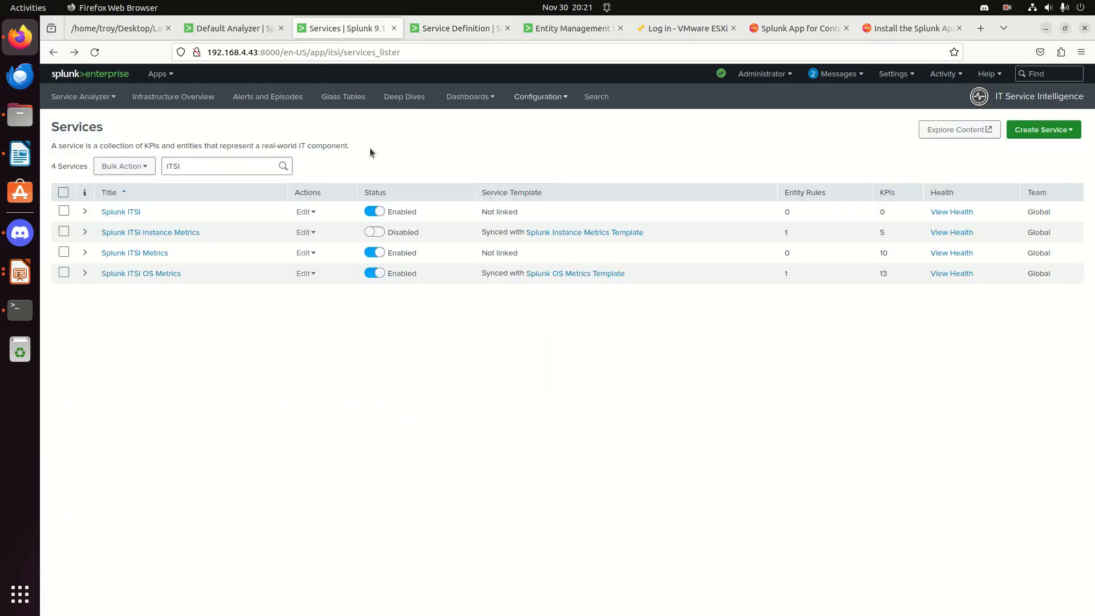
pyautogui.click(374, 232)
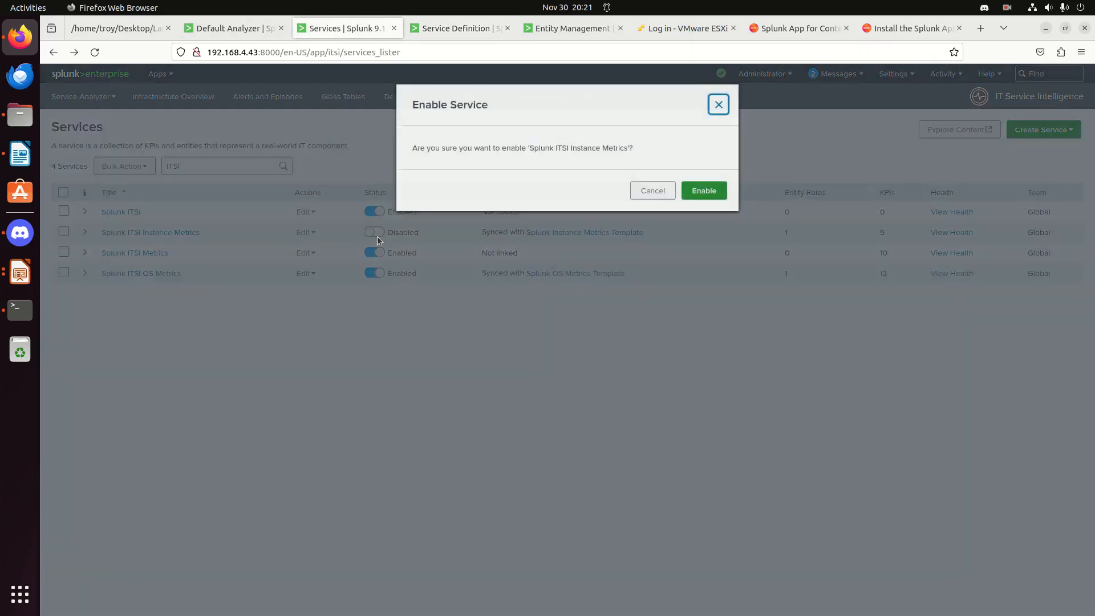
pyautogui.click(707, 195)
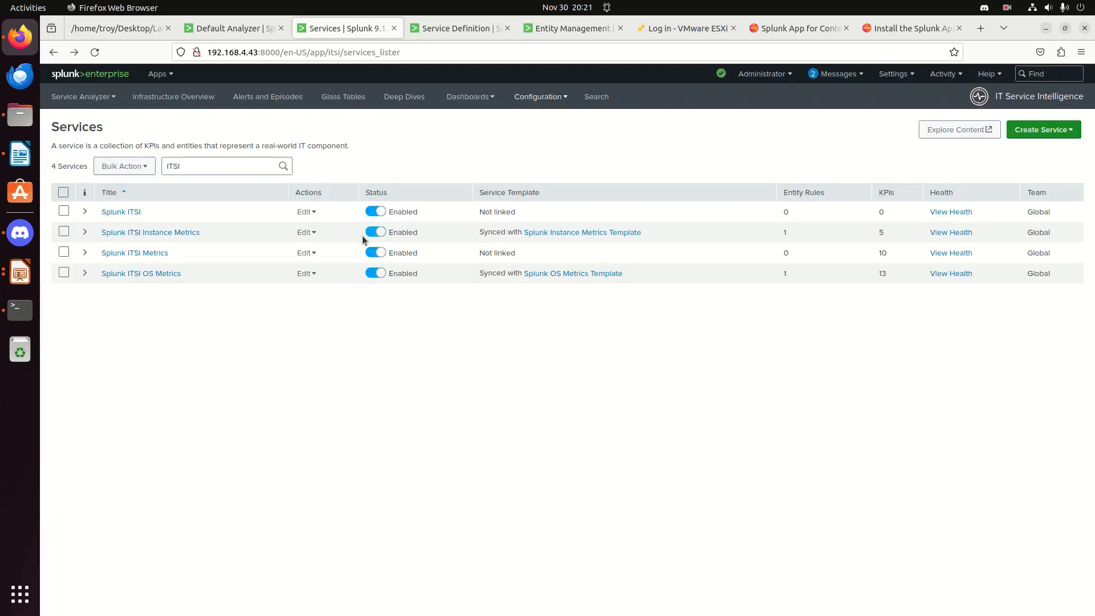
pyautogui.click(452, 33)
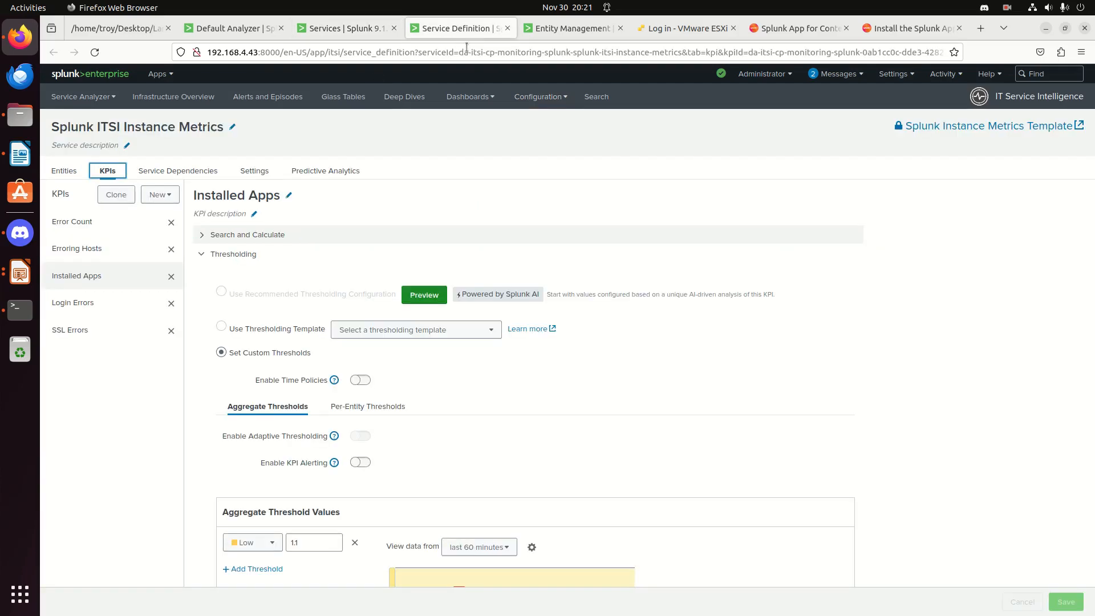
pyautogui.click(508, 28)
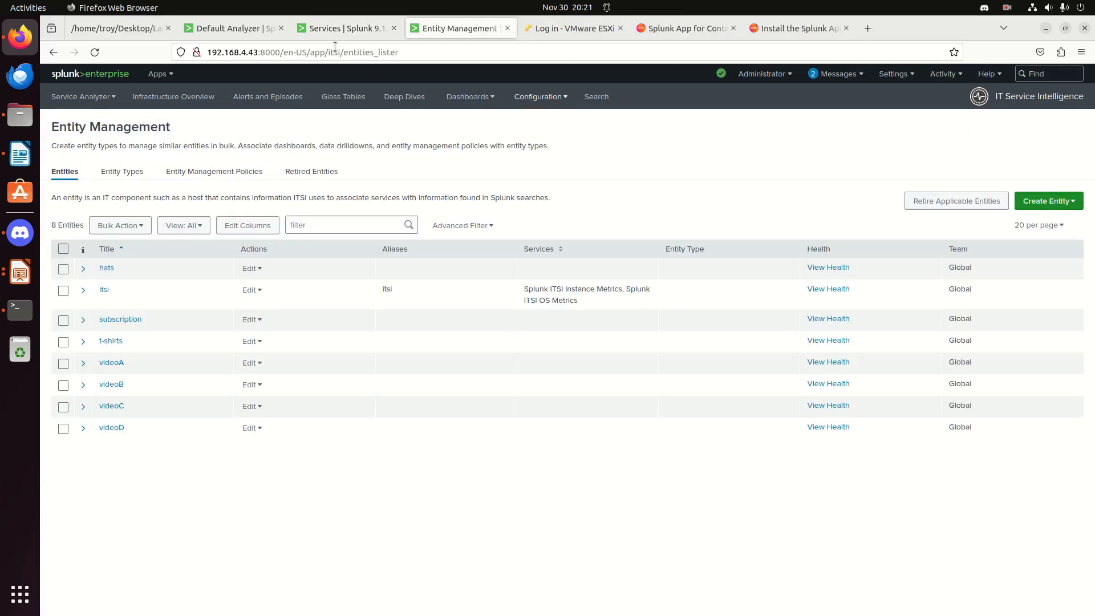
# - Reopen Splunk ITSI Instance Metrics from the services list and recheck its entity rule and matched entities
pyautogui.click(334, 29)
pyautogui.click(181, 239)
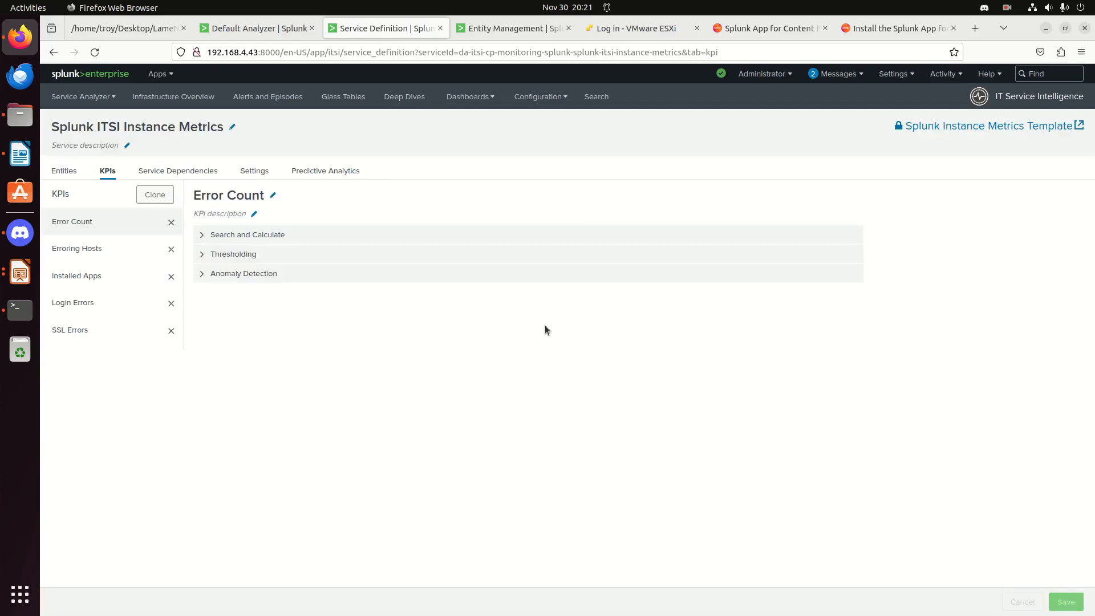
pyautogui.click(67, 173)
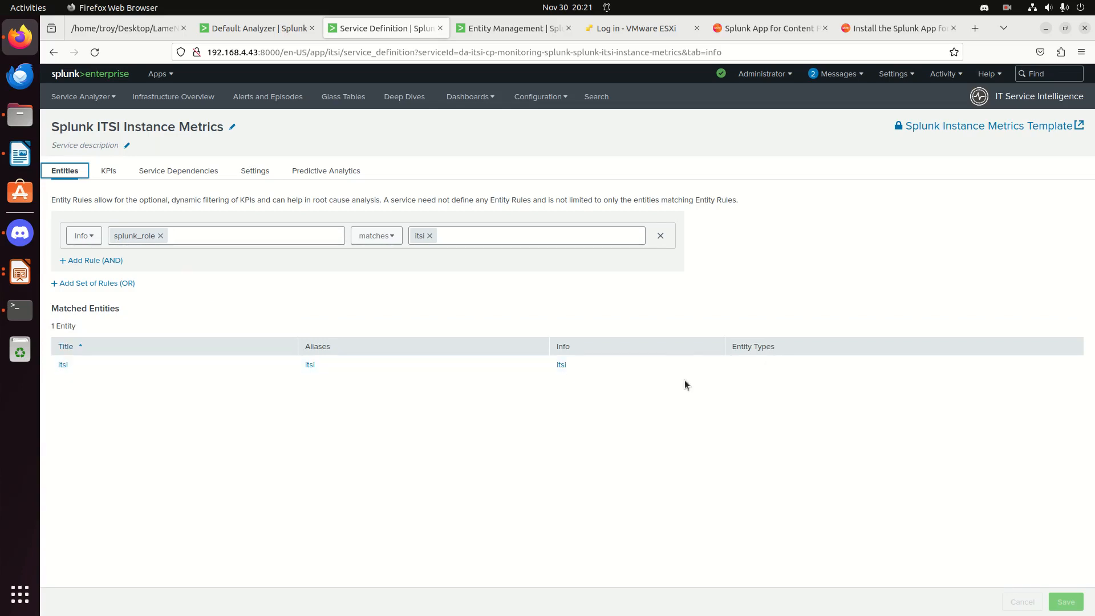
# - Run the Installed Apps KPI's generated search from its source settings and examine the result row for the itsi entity
pyautogui.click(107, 171)
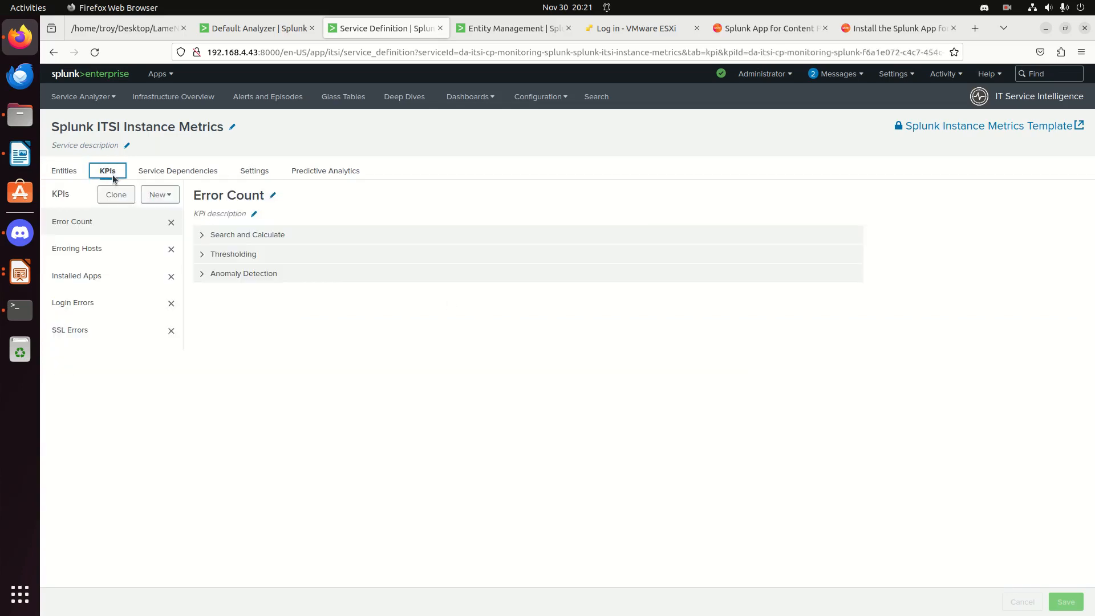
pyautogui.click(88, 281)
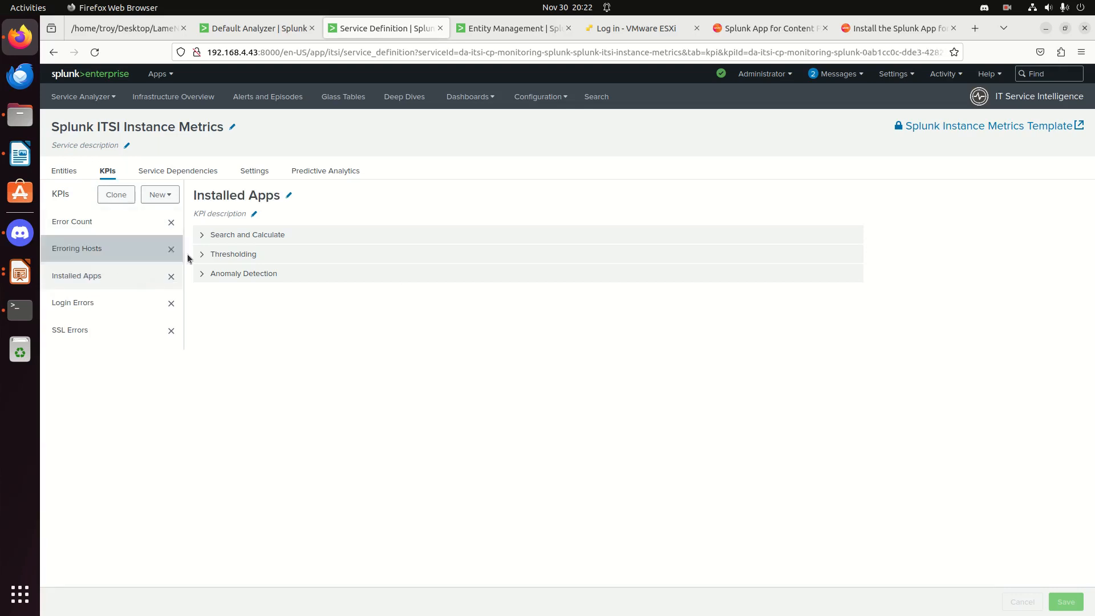
pyautogui.click(208, 239)
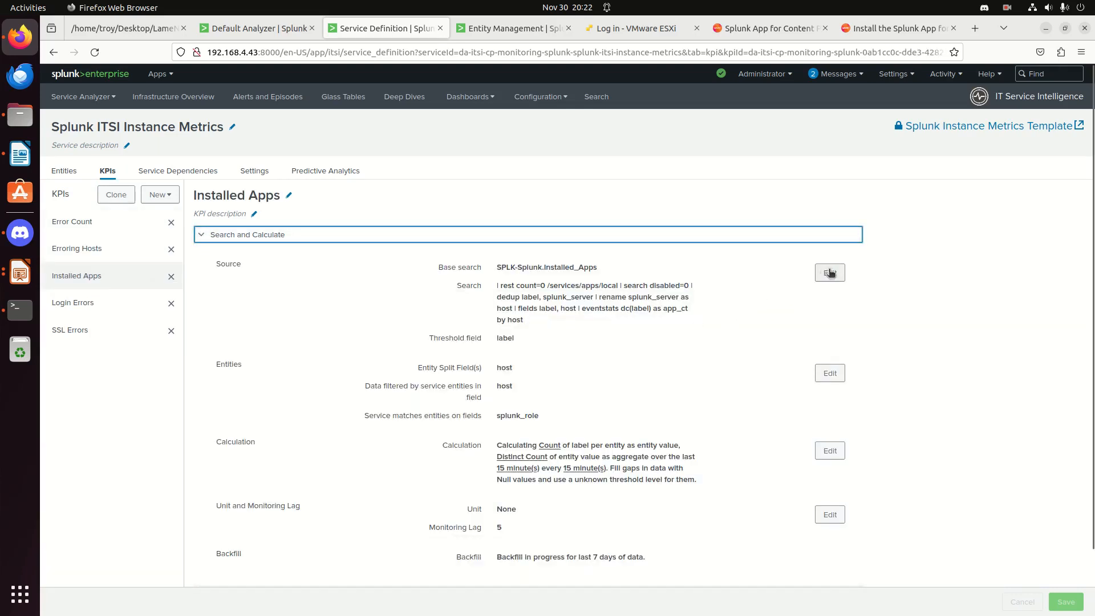
pyautogui.click(830, 272)
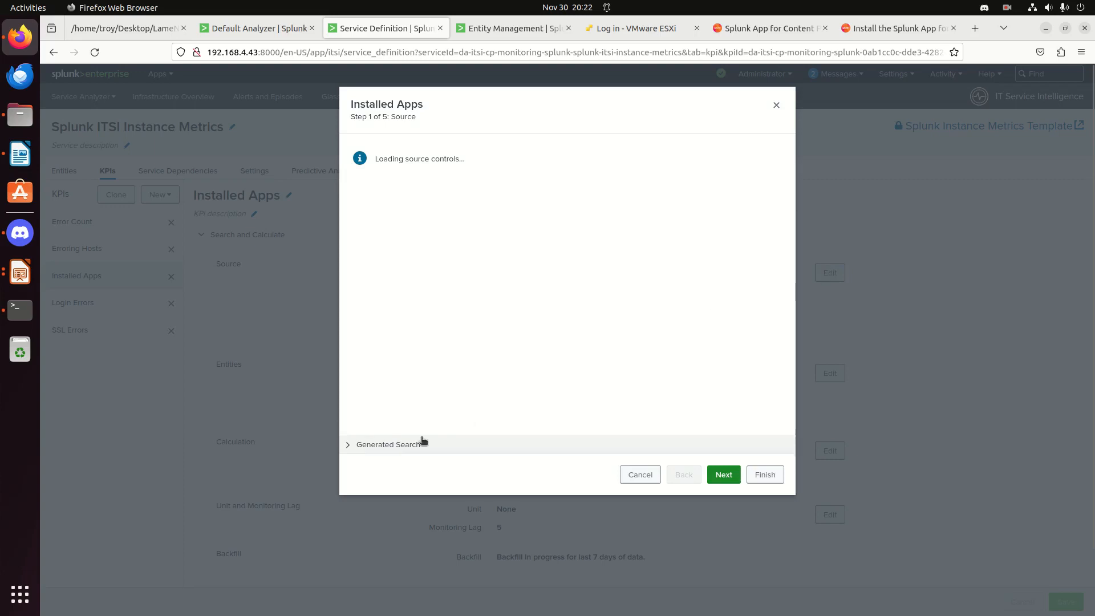
pyautogui.click(383, 445)
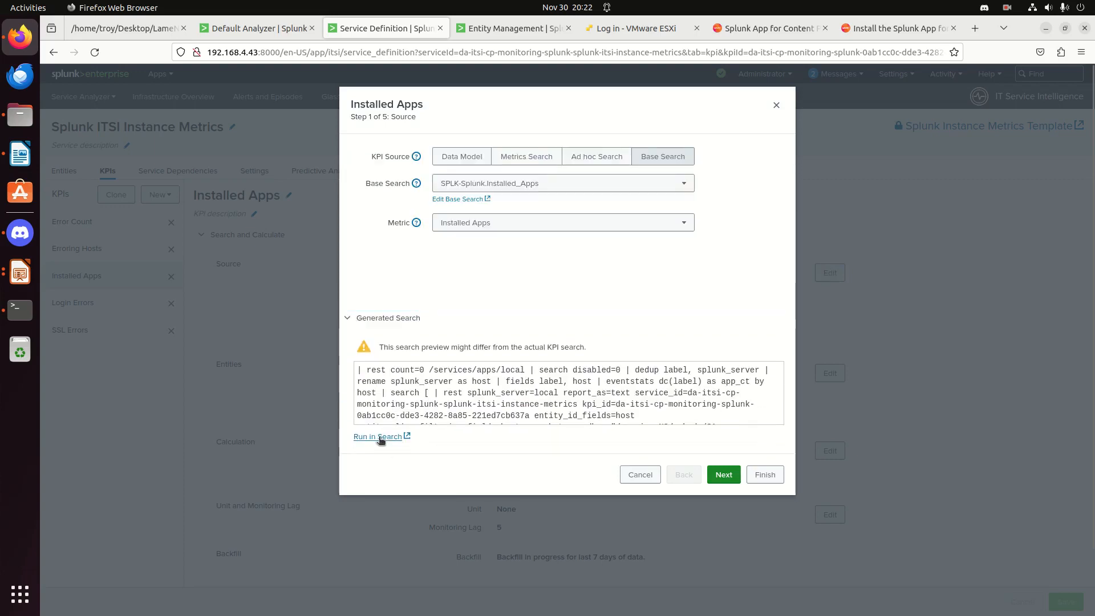
pyautogui.click(379, 437)
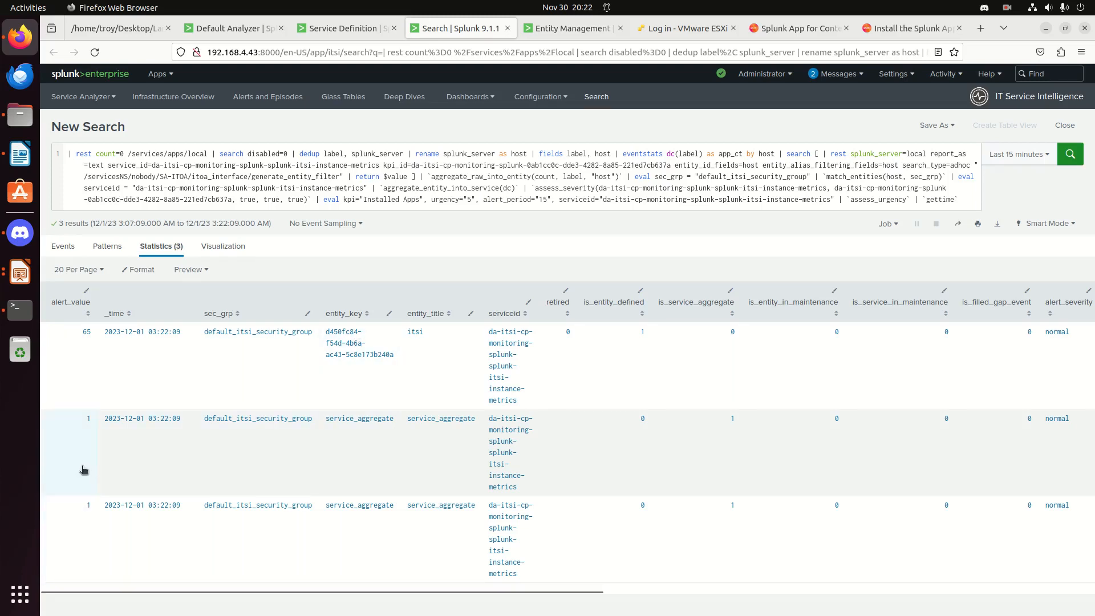
pyautogui.doubleClick(414, 332)
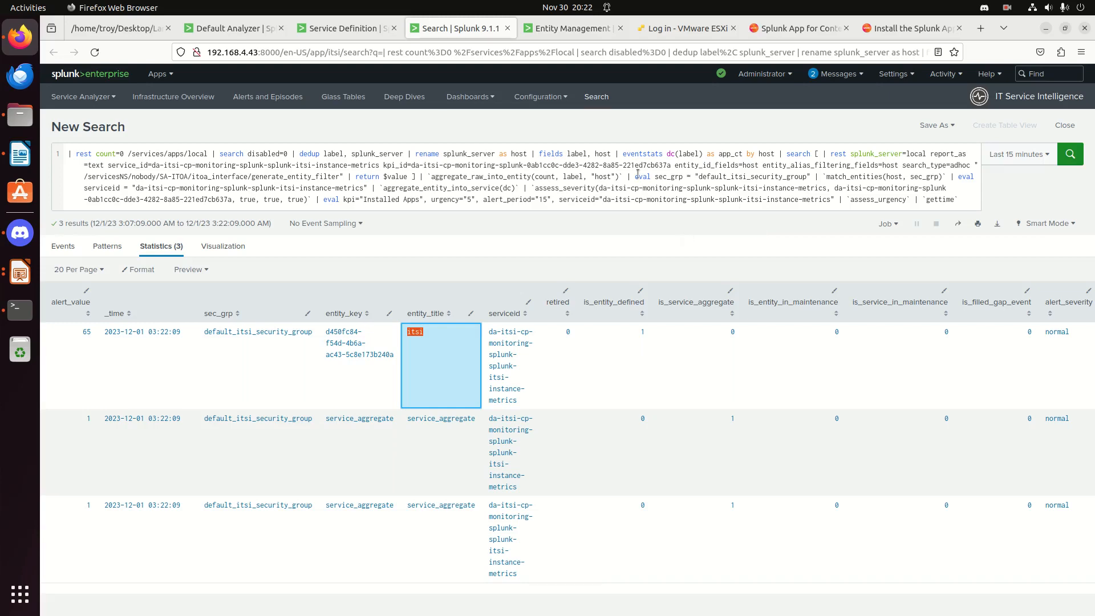
# - Return to the Installed Apps KPI's source settings and close them without applying any change
pyautogui.click(361, 30)
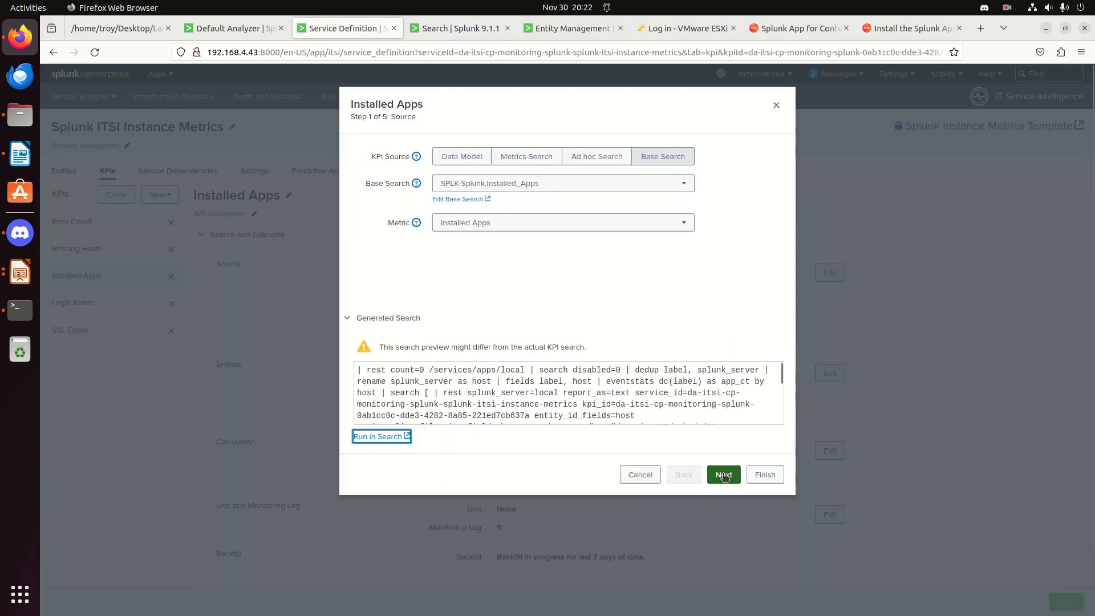
pyautogui.click(765, 475)
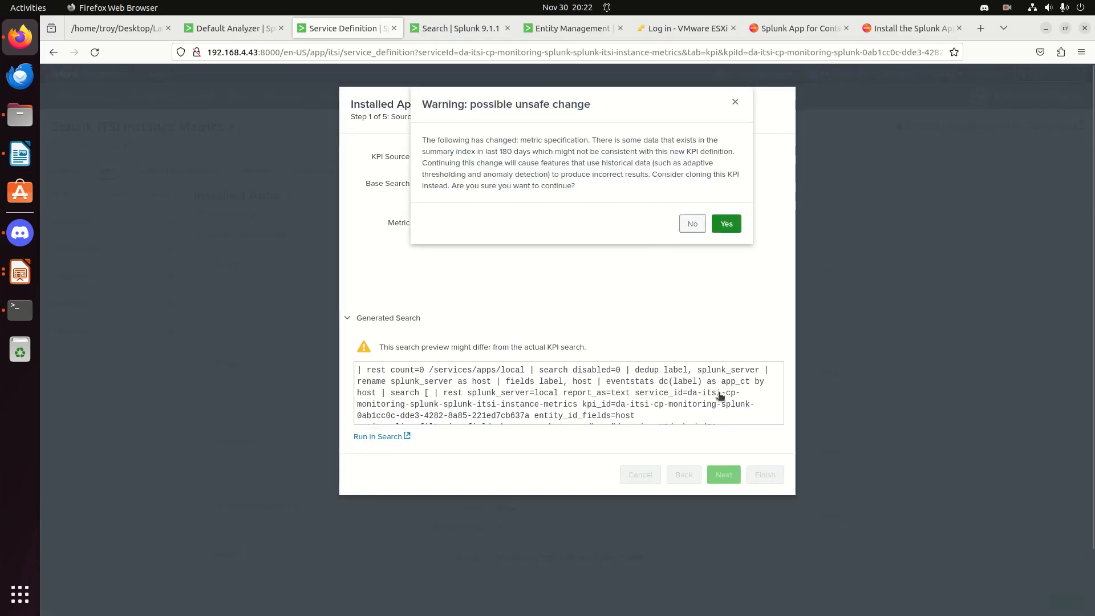
pyautogui.click(693, 223)
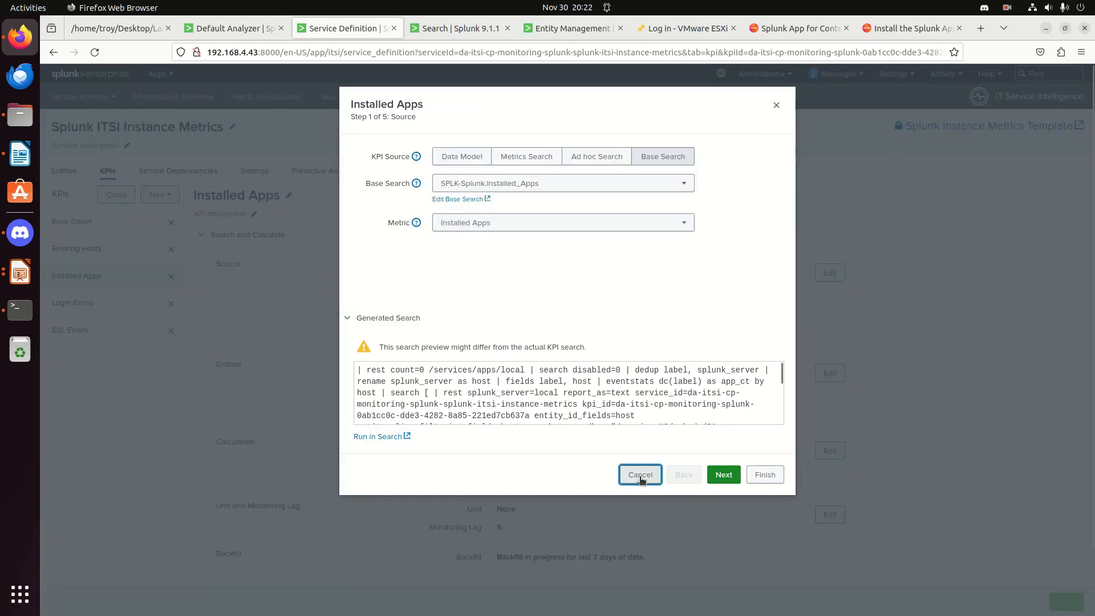
pyautogui.click(641, 475)
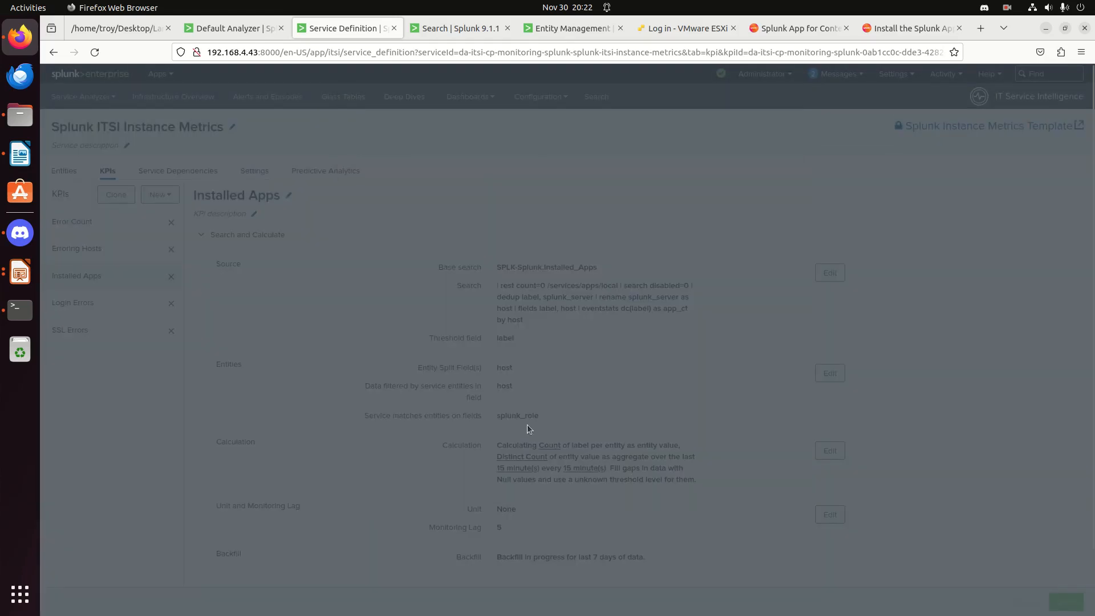
# - Review the Installed Apps KPI's thresholding configuration, covering its aggregate and per-entity threshold values
pyautogui.scroll(-2, 387, 463)
pyautogui.click(213, 525)
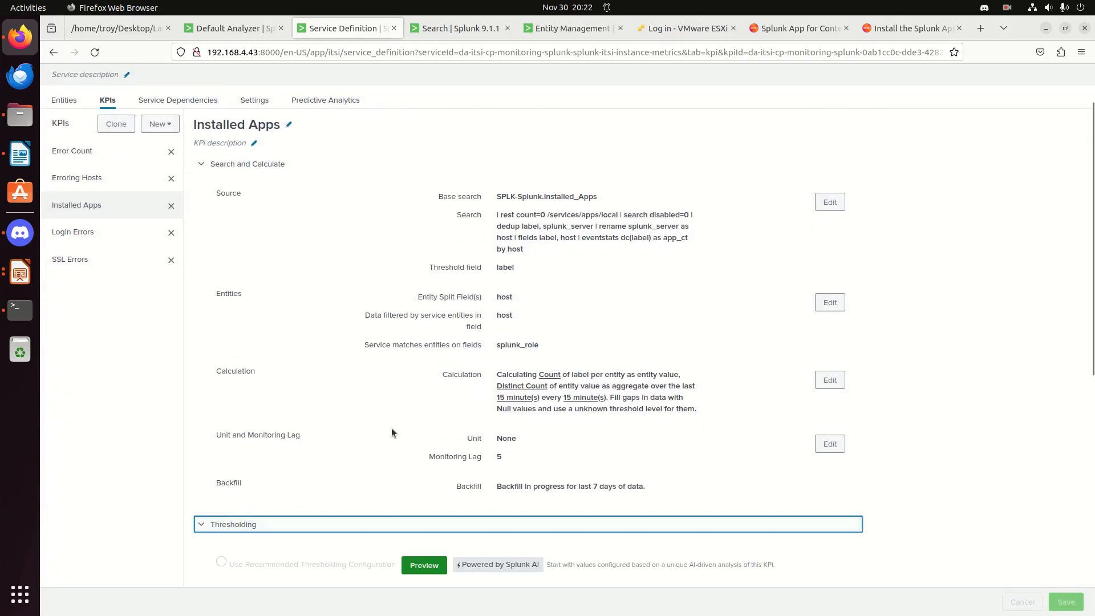
pyautogui.scroll(-12, 394, 428)
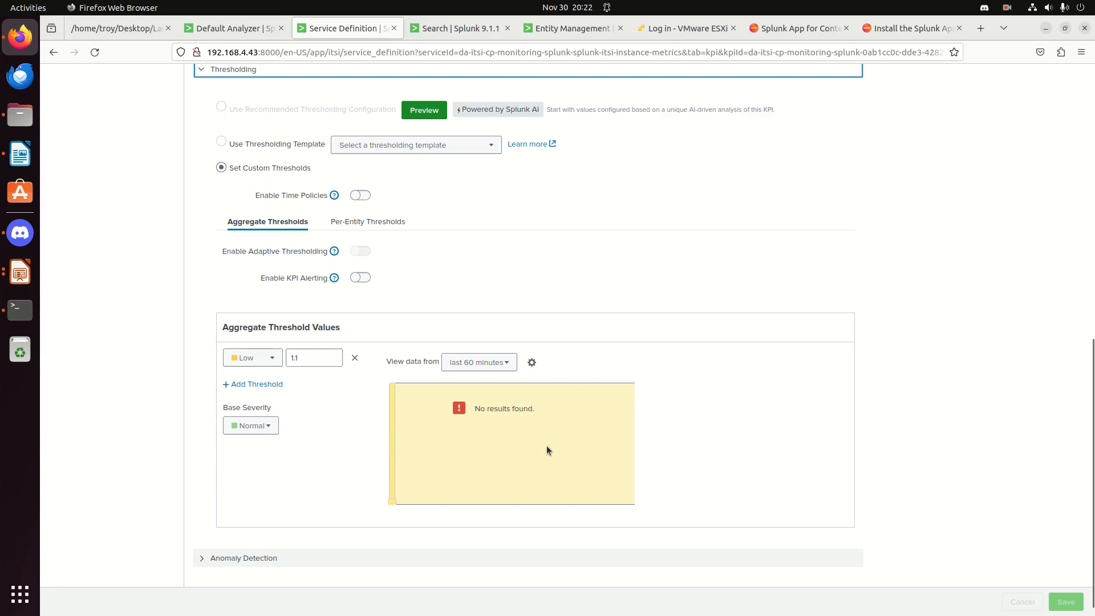
pyautogui.scroll(-1, 622, 440)
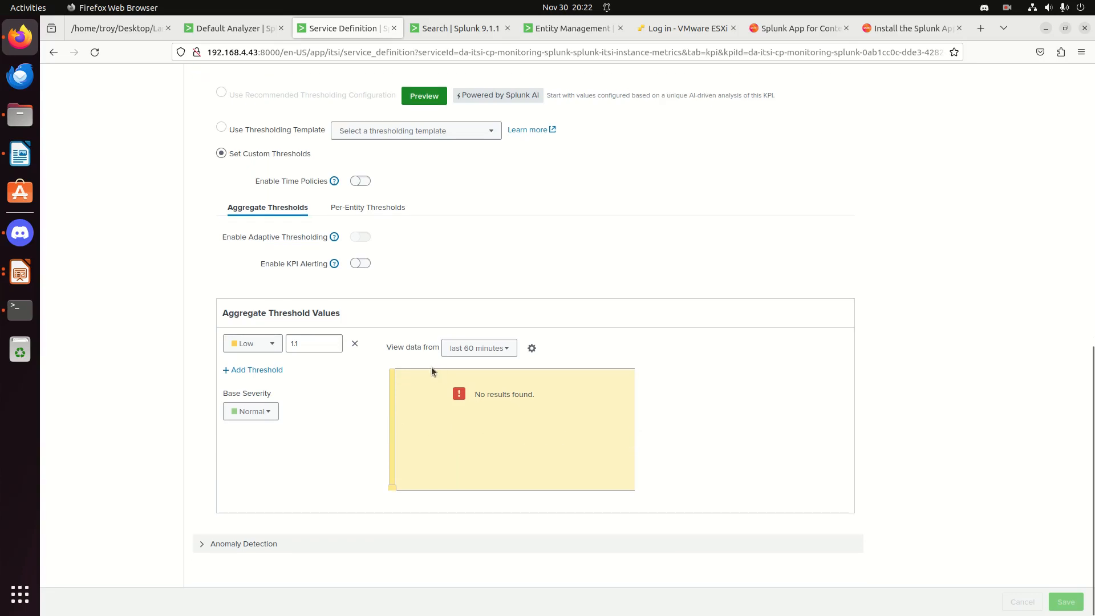
pyautogui.click(368, 207)
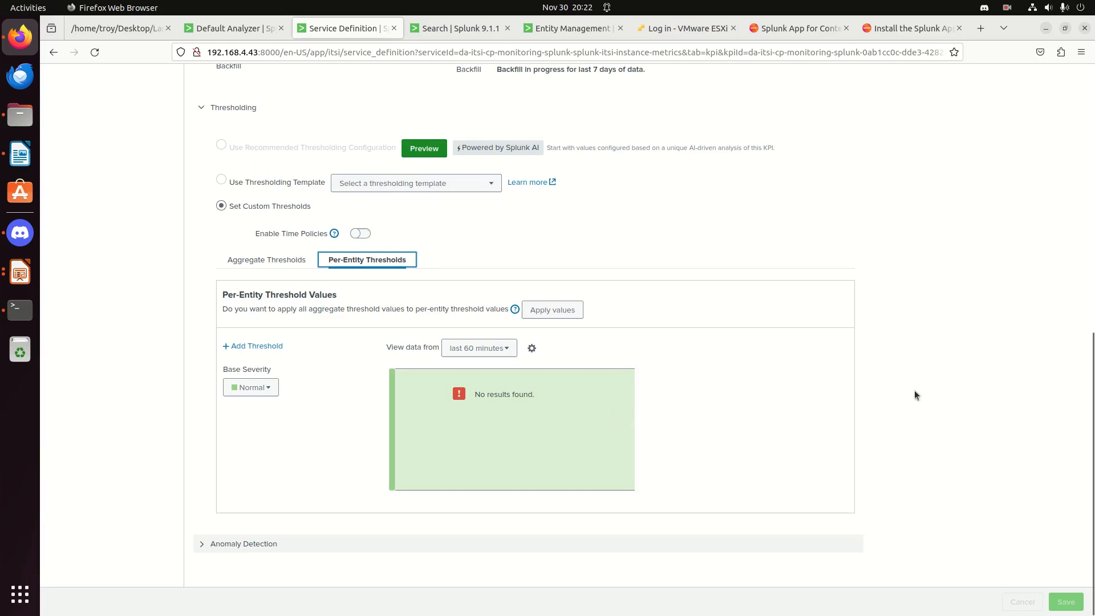
pyautogui.scroll(8, 600, 220)
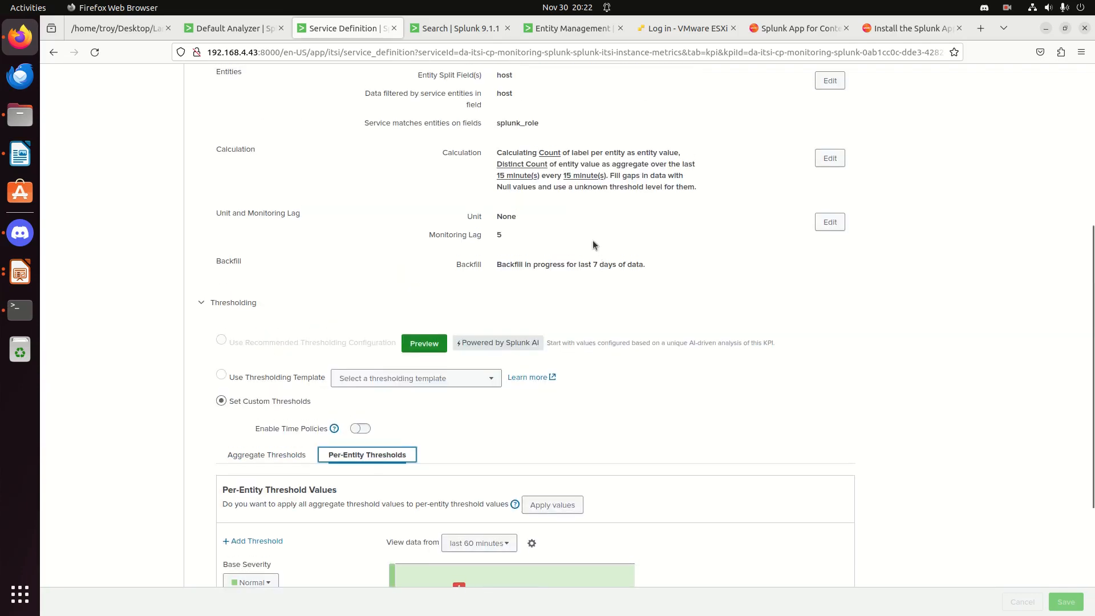
# - Close the Splunk ITSI OS Metrics details in the Service Analyzer, reload the service tree and delete all system messages
pyautogui.click(221, 29)
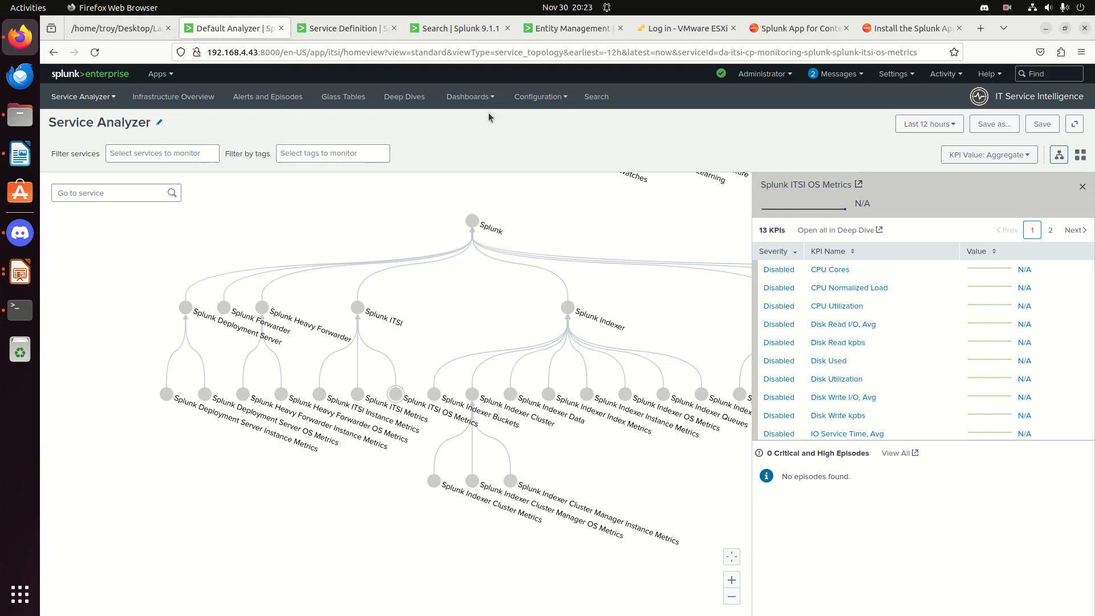
pyautogui.click(1083, 187)
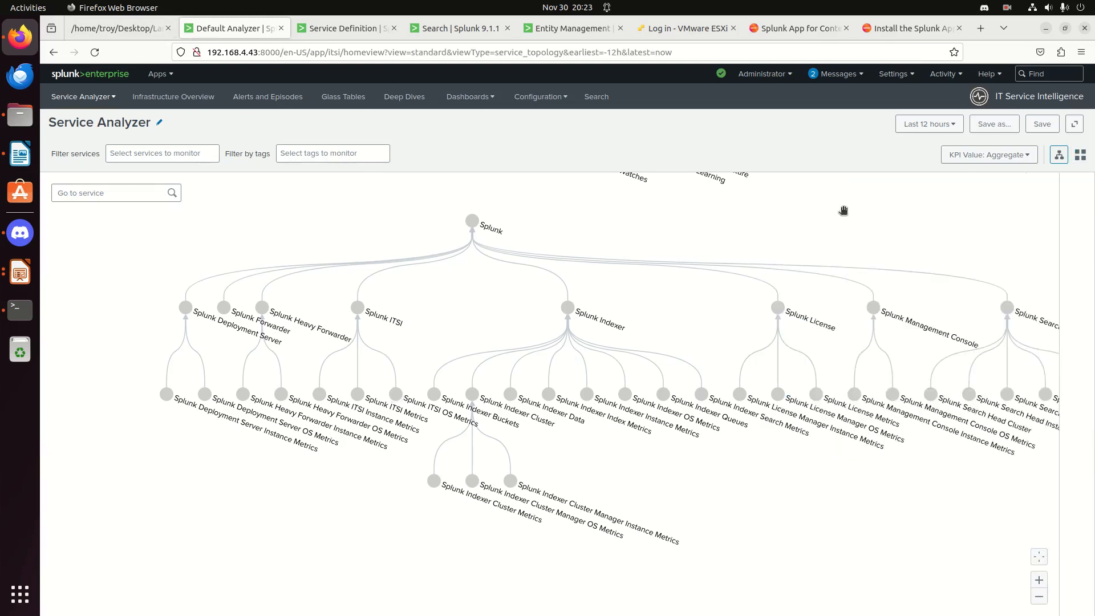
pyautogui.click(95, 52)
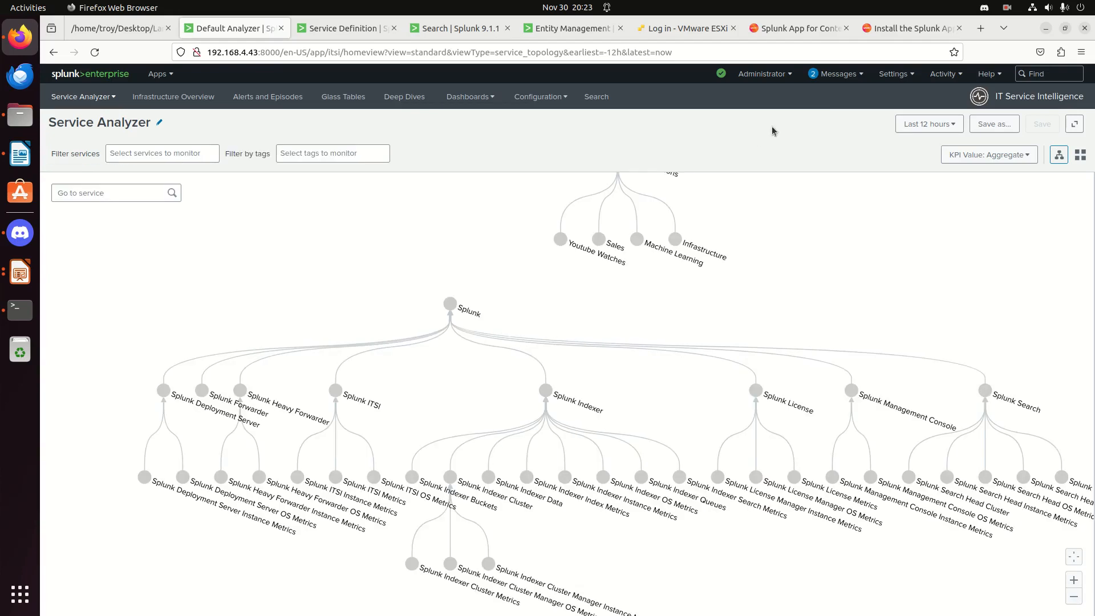
pyautogui.click(839, 77)
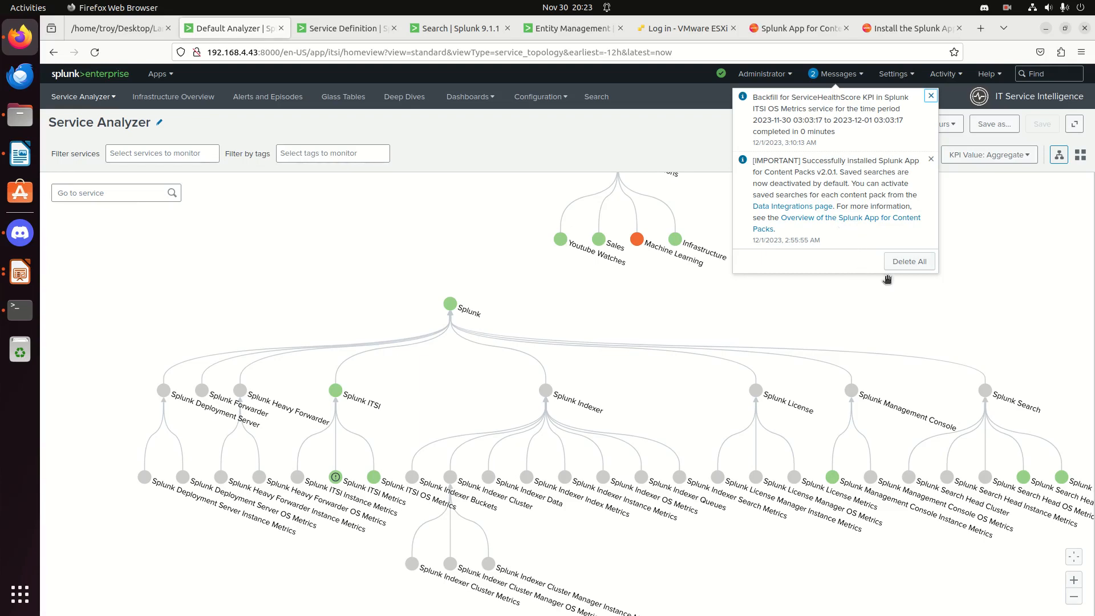
pyautogui.click(910, 261)
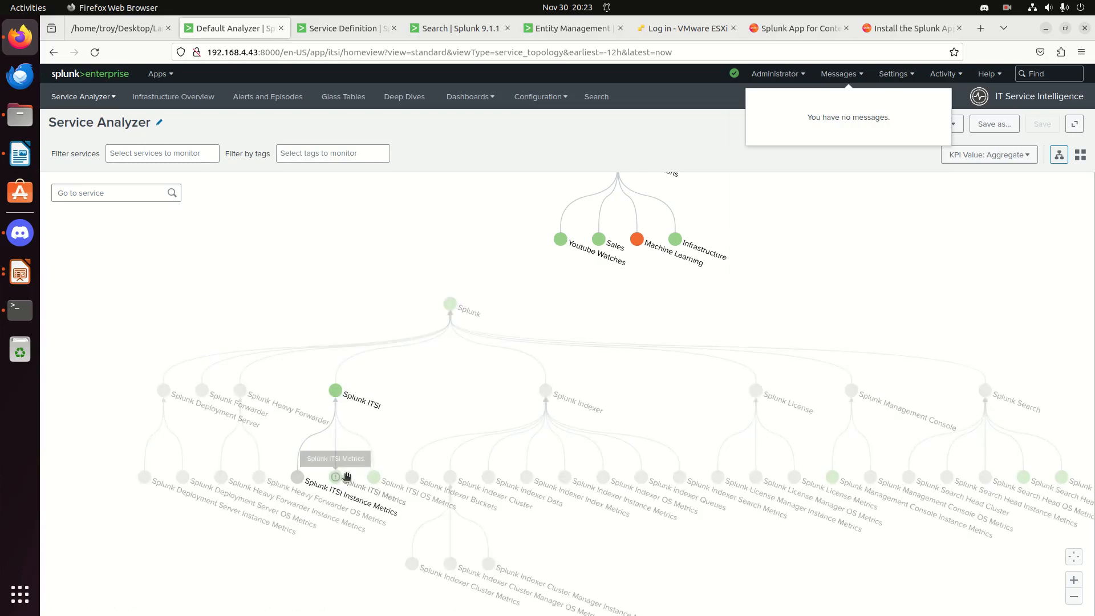
# - Inspect the KPIs of Splunk ITSI OS Metrics and Splunk ITSI Metrics, including the Disk Used and Index Lag entity details
pyautogui.click(374, 477)
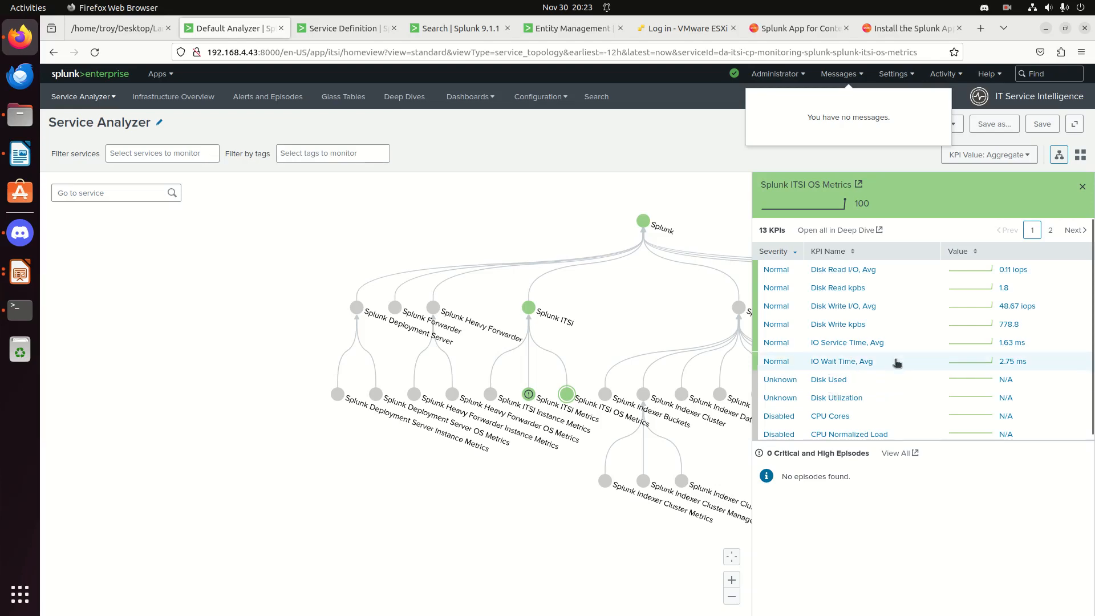
pyautogui.click(849, 380)
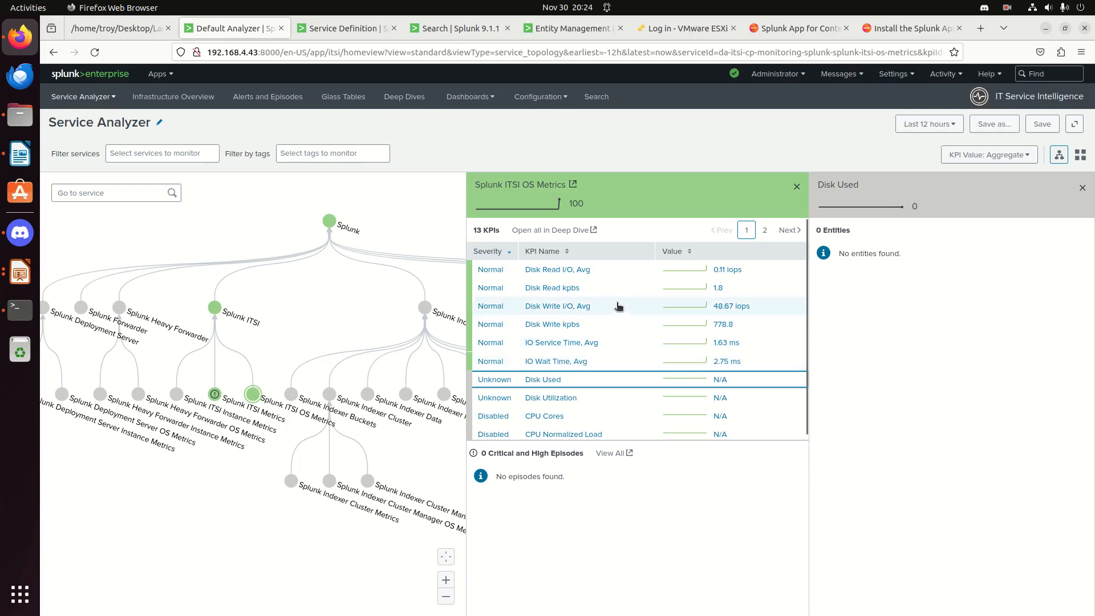
pyautogui.click(251, 392)
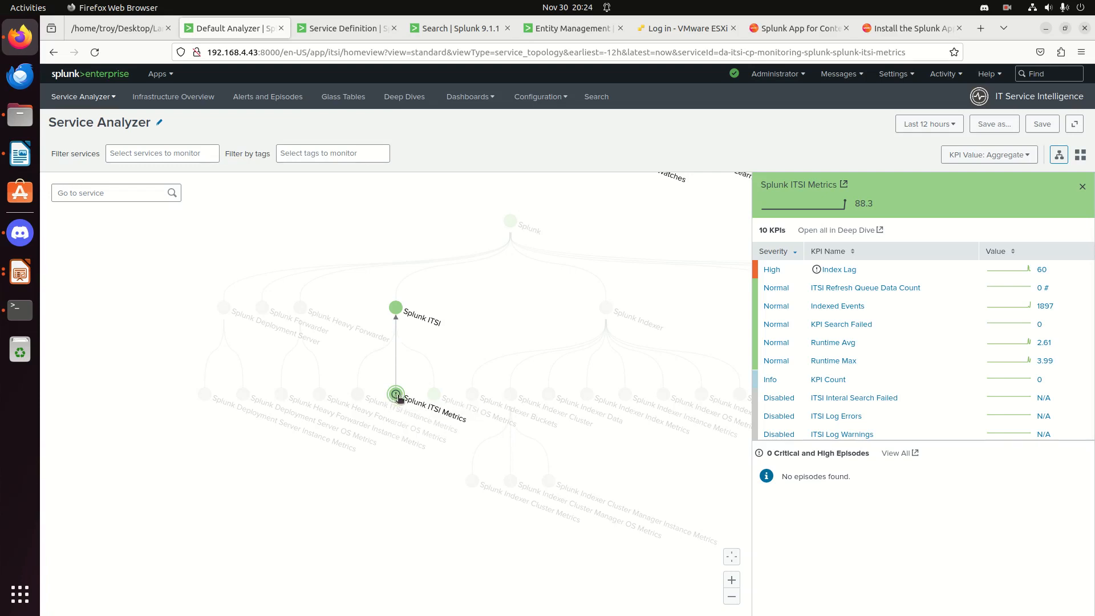
pyautogui.click(870, 270)
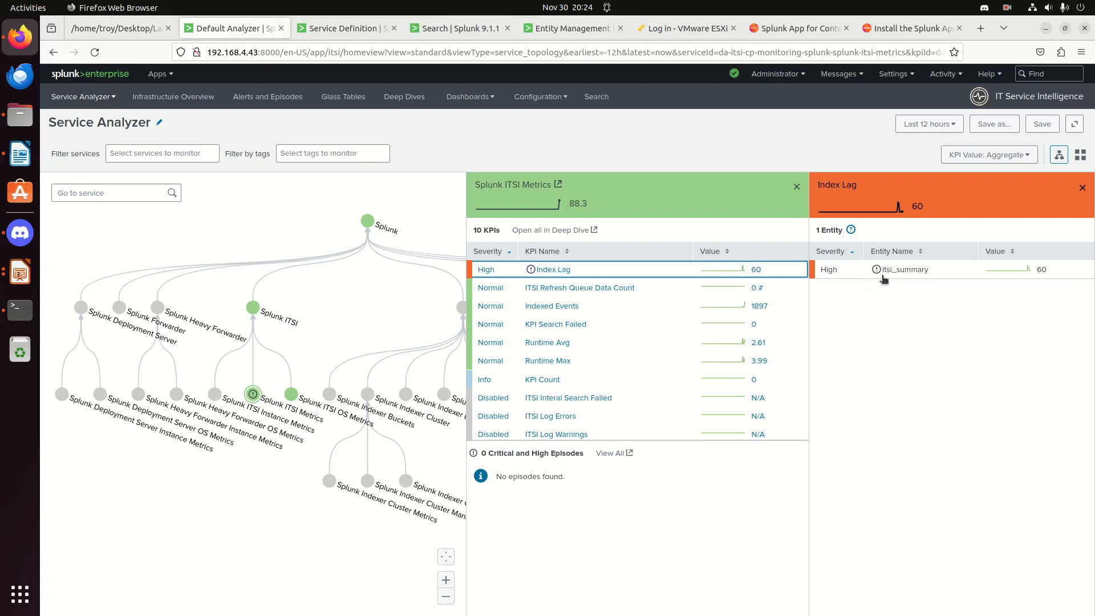
pyautogui.moveTo(1028, 273)
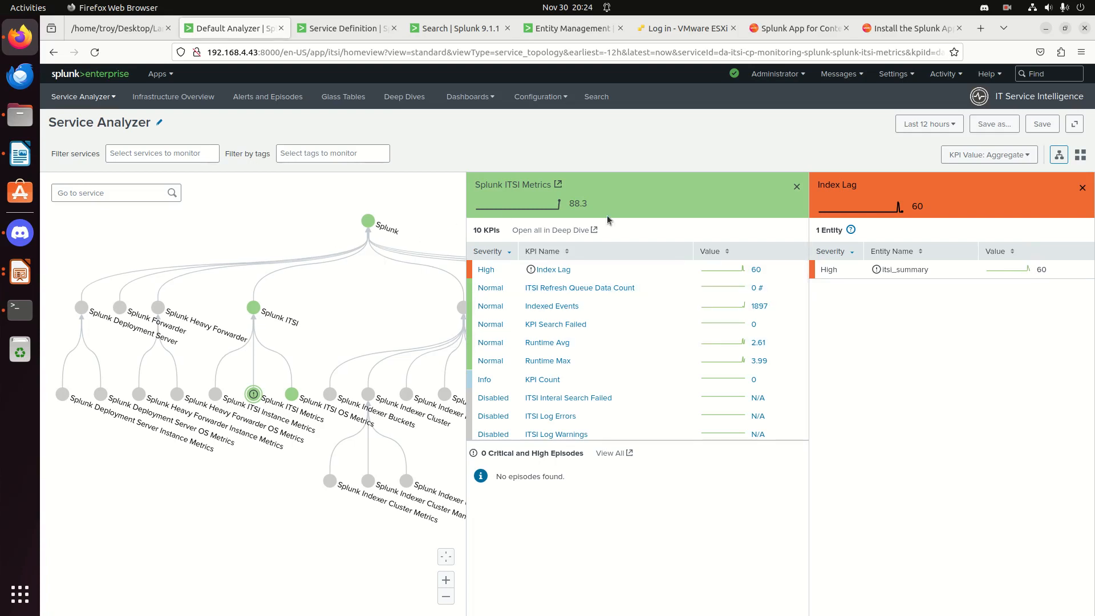
pyautogui.click(798, 188)
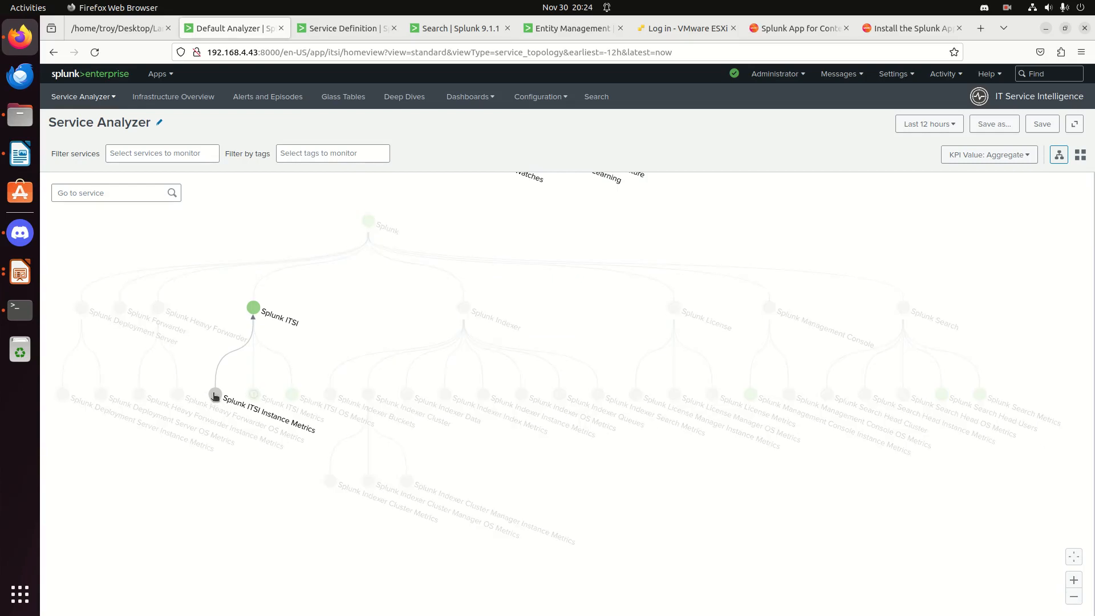
# - Review the itsi entity's aliases, info fields and assigned services in Entity Management, leaving its settings without saving
pyautogui.click(577, 29)
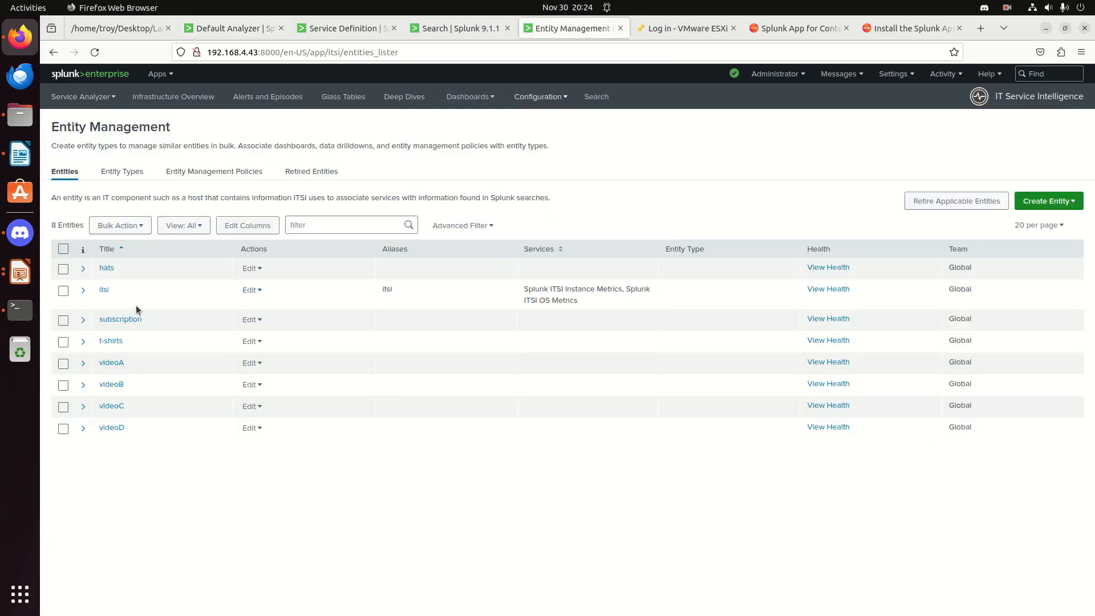
pyautogui.click(83, 291)
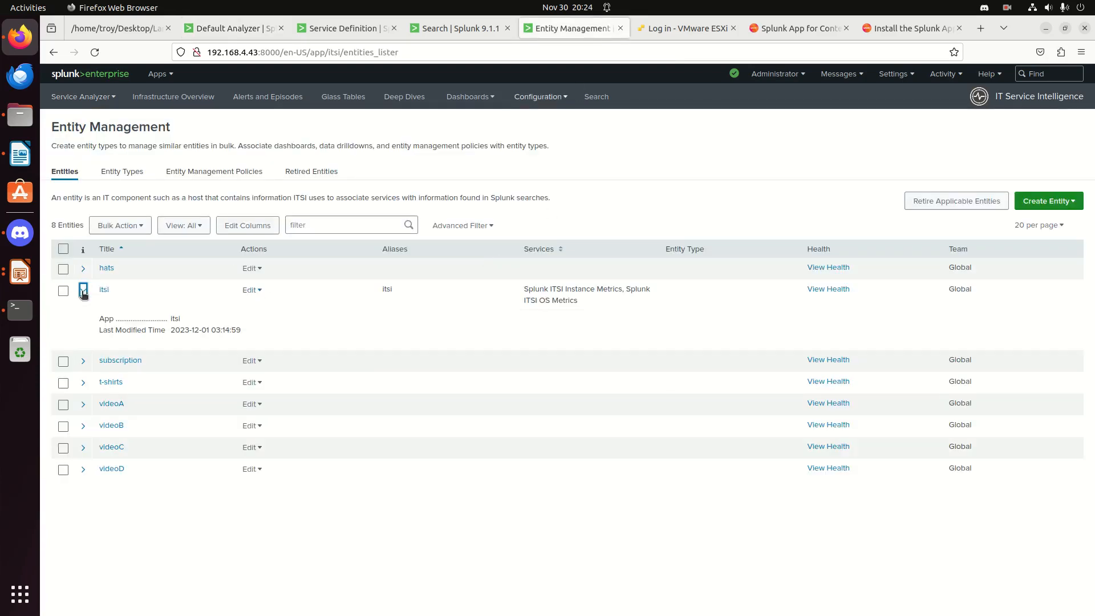
pyautogui.click(249, 290)
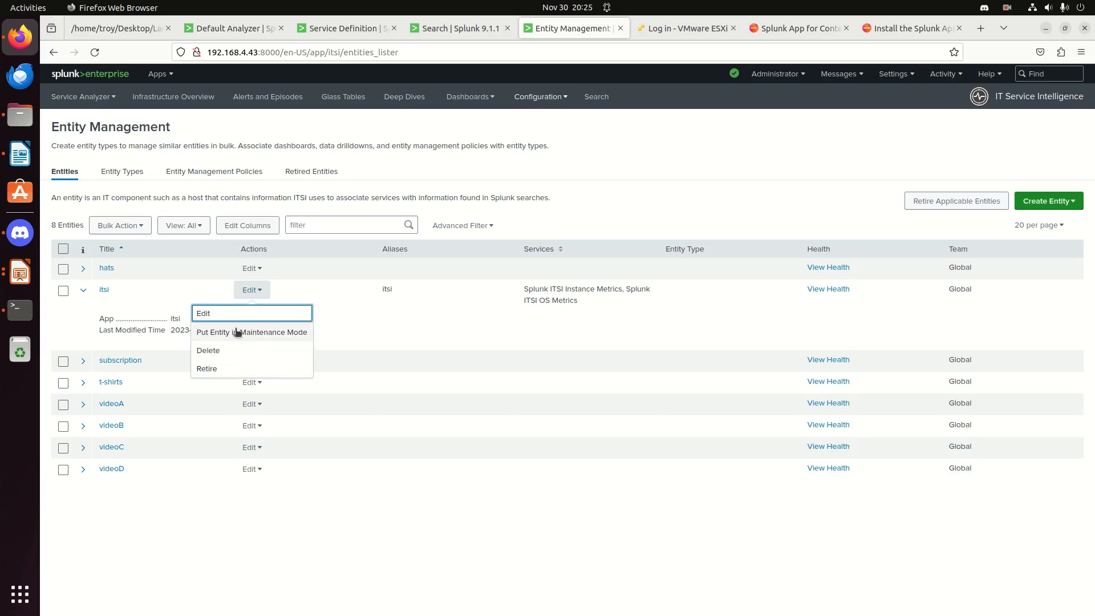
pyautogui.click(206, 315)
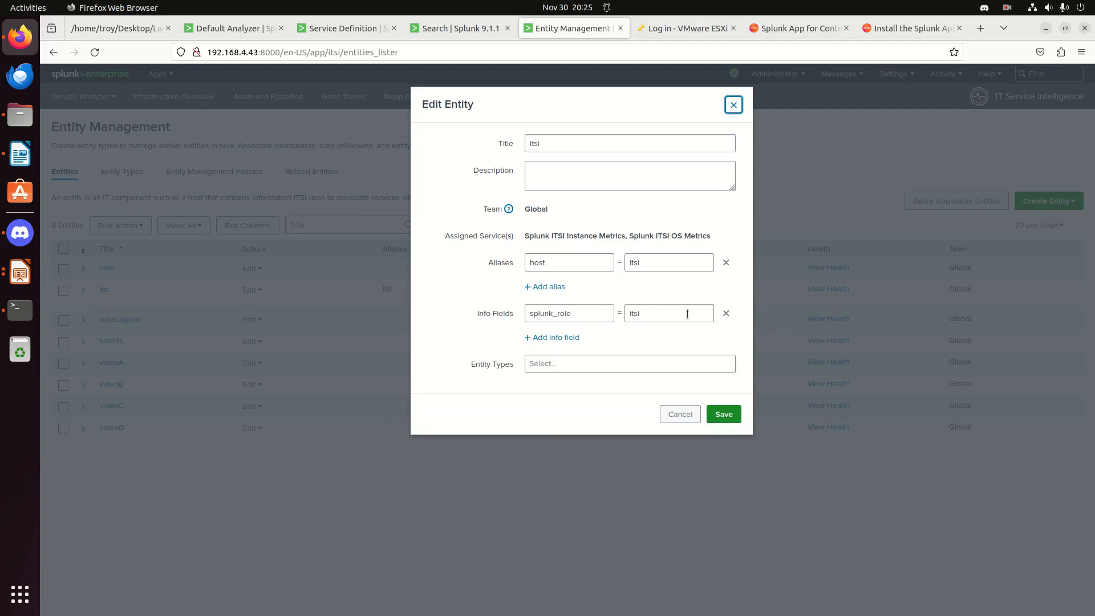
pyautogui.click(696, 414)
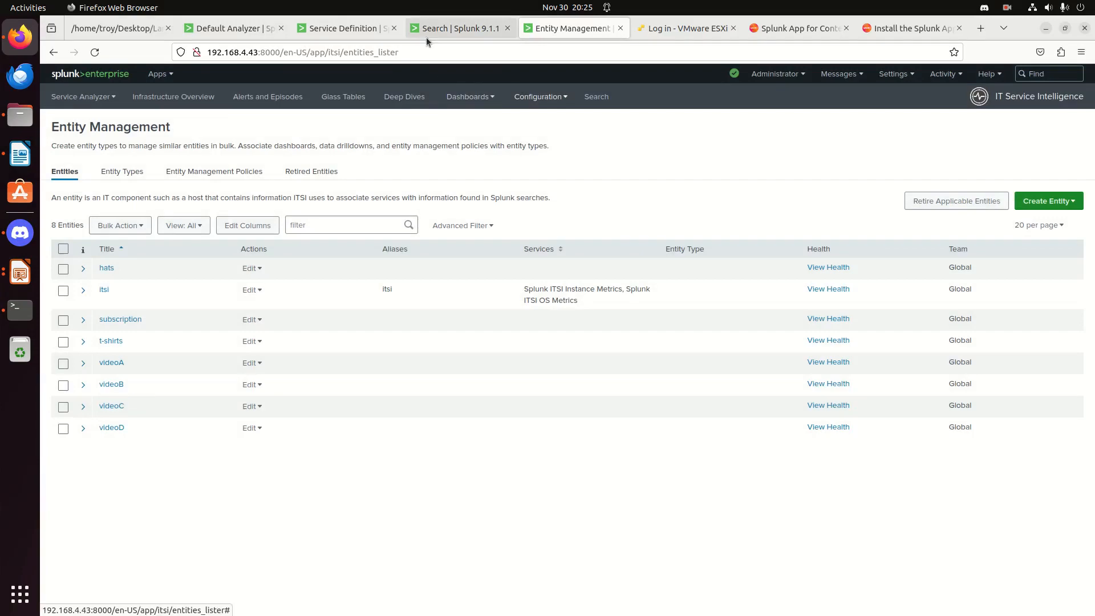
# - Recheck the per-entity threshold preview of the Installed Apps KPI in the Splunk ITSI Instance Metrics definition
pyautogui.click(345, 36)
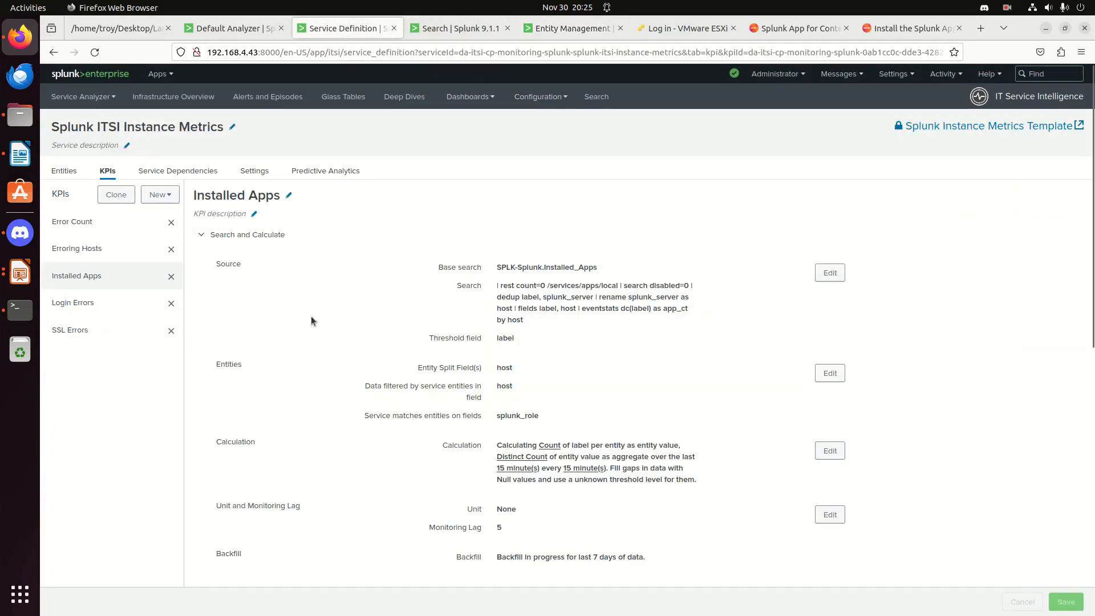
pyautogui.scroll(-5, 405, 374)
pyautogui.scroll(-4, 470, 390)
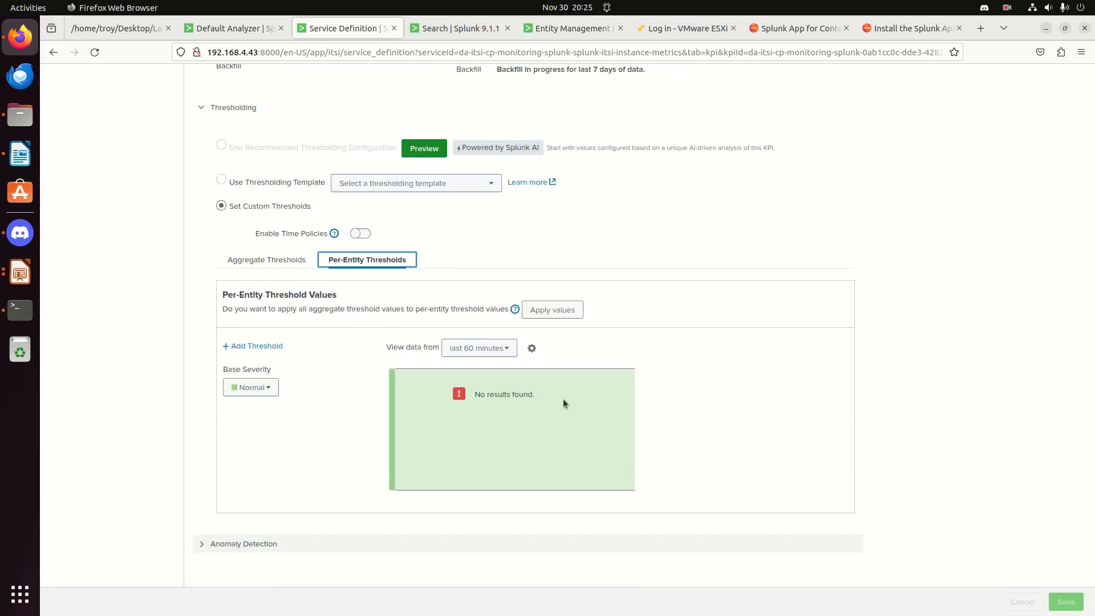
pyautogui.scroll(5, 563, 398)
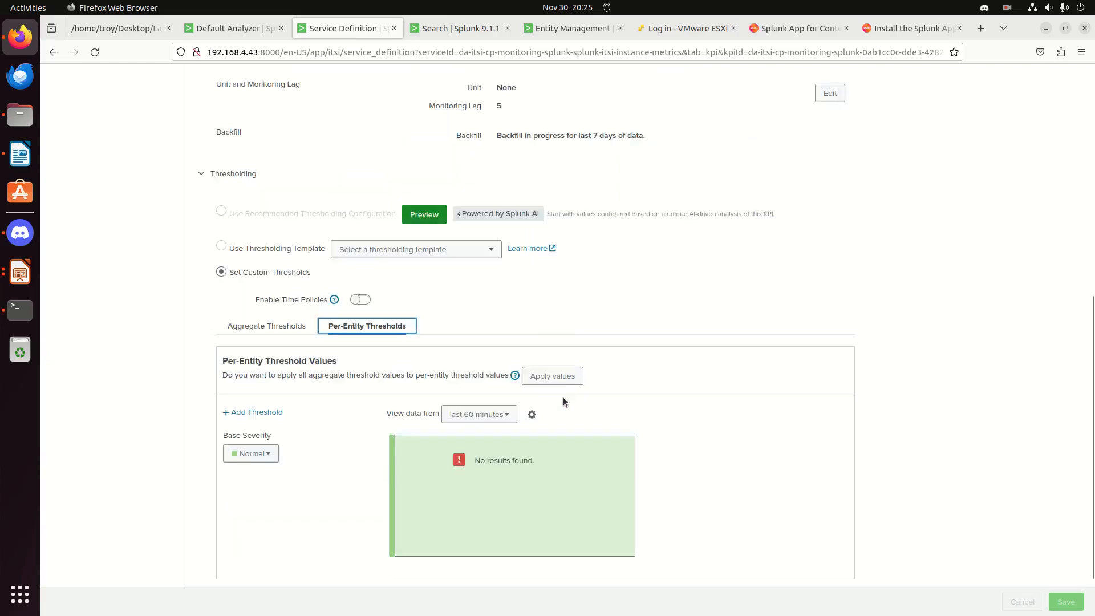
# - Return to the Service Analyzer and examine the health status of the services across the Splunk dependency tree
pyautogui.click(231, 34)
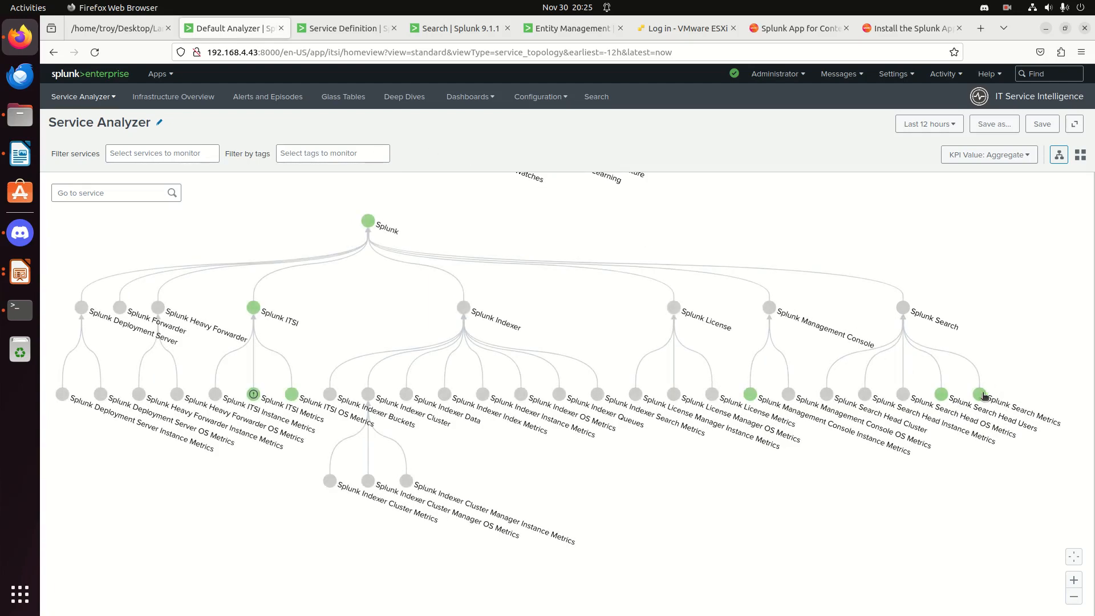
pyautogui.moveTo(255, 355); pyautogui.dragTo(374, 369)
pyautogui.moveTo(514, 374); pyautogui.dragTo(420, 379)
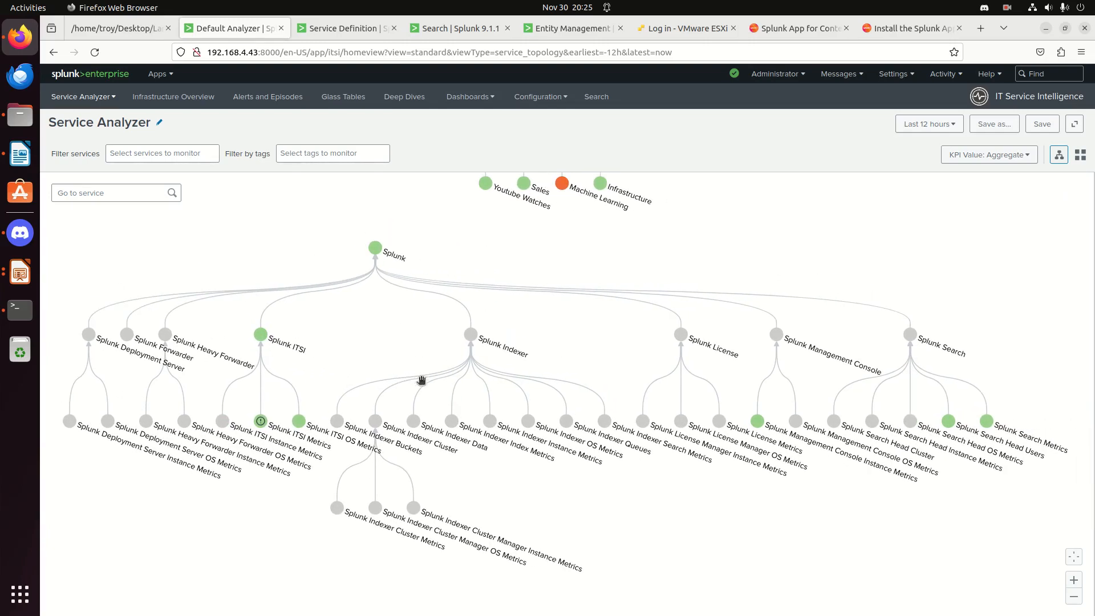
pyautogui.moveTo(379, 348); pyautogui.dragTo(419, 368)
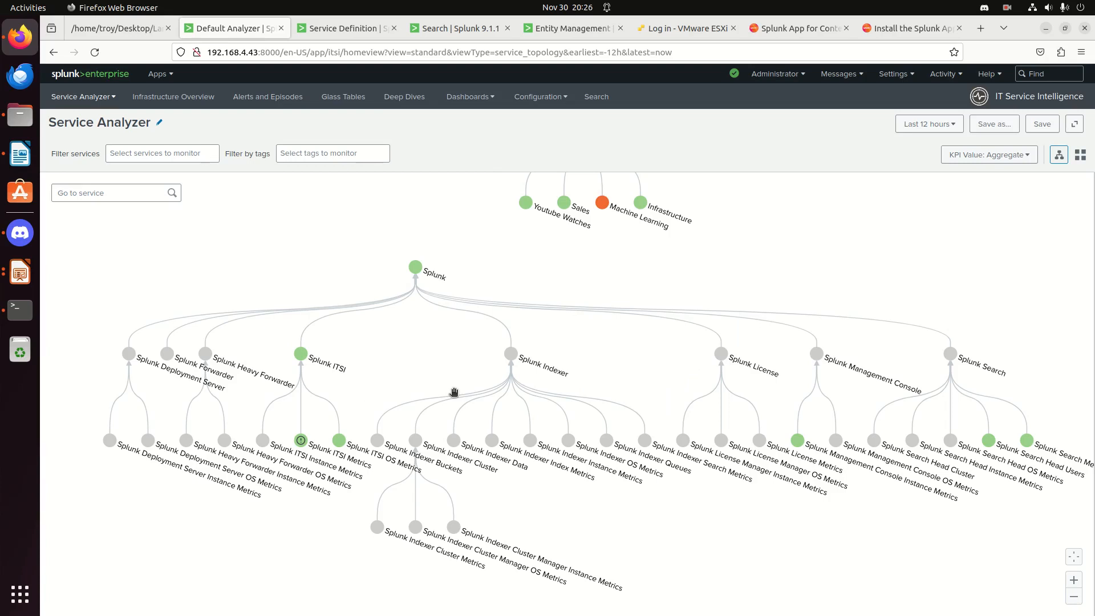
pyautogui.moveTo(645, 350)
pyautogui.mouseDown()
pyautogui.moveTo(626, 358)
pyautogui.moveTo(649, 368)
pyautogui.mouseUp()
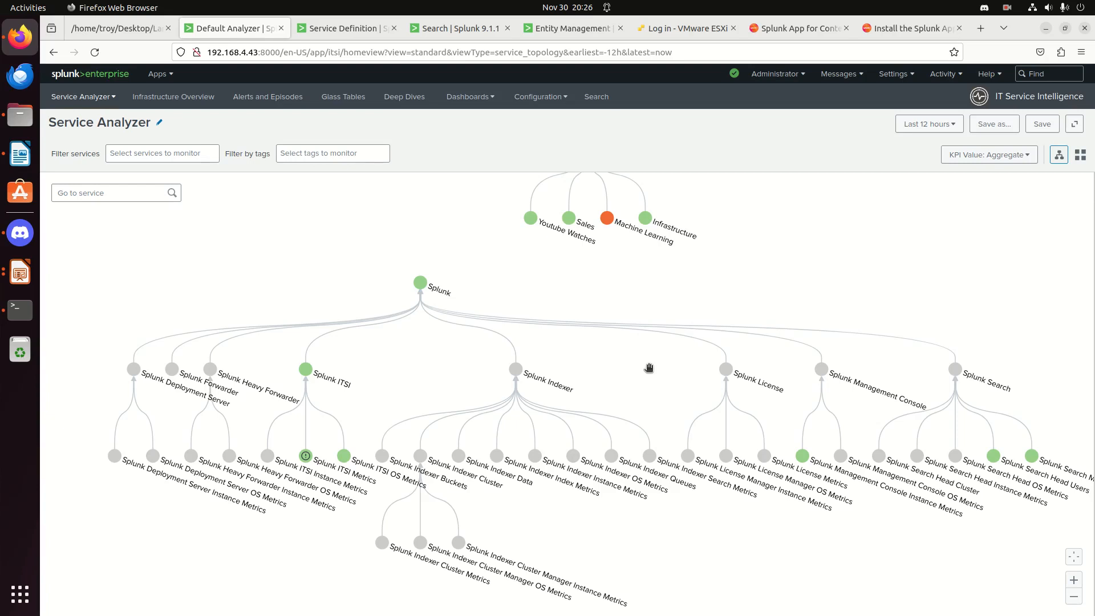
pyautogui.moveTo(649, 368); pyautogui.dragTo(649, 368)
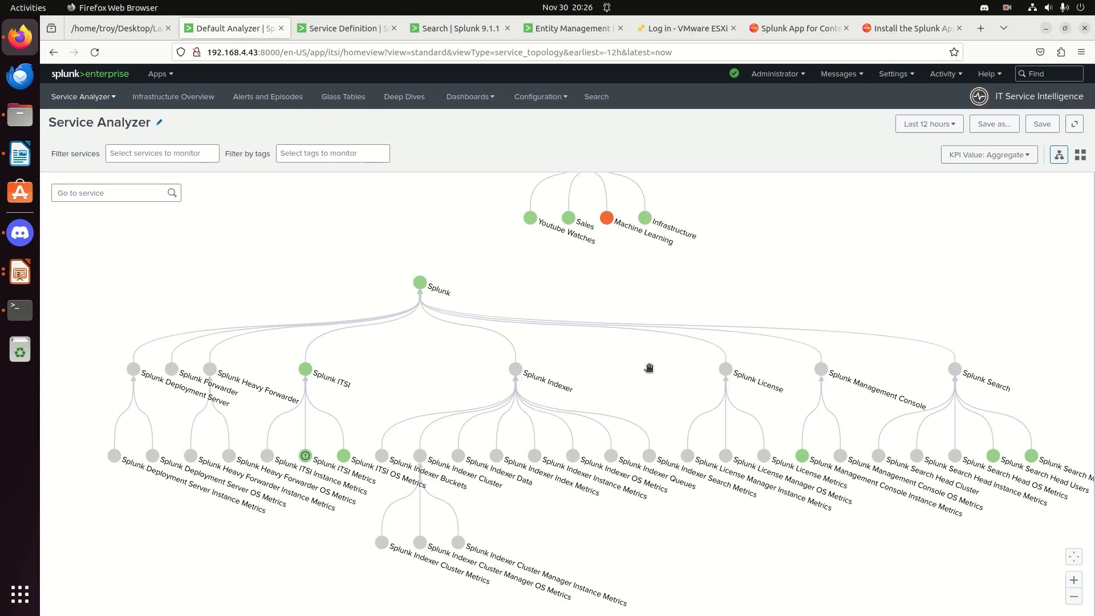
pyautogui.moveTo(650, 368); pyautogui.dragTo(619, 382)
pyautogui.moveTo(578, 341); pyautogui.dragTo(609, 340)
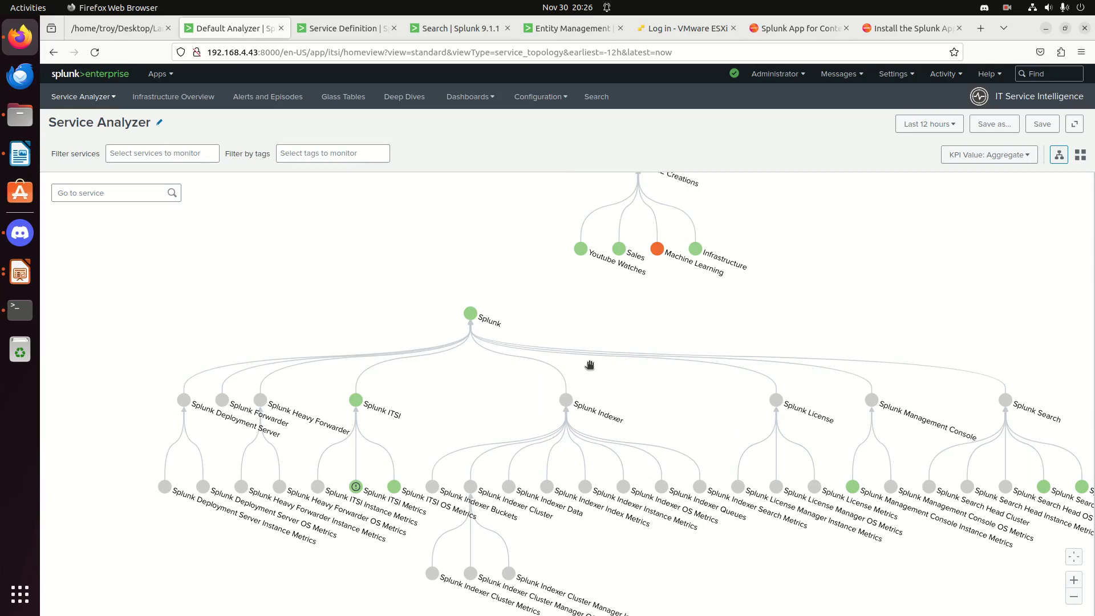
pyautogui.moveTo(661, 340); pyautogui.dragTo(652, 343)
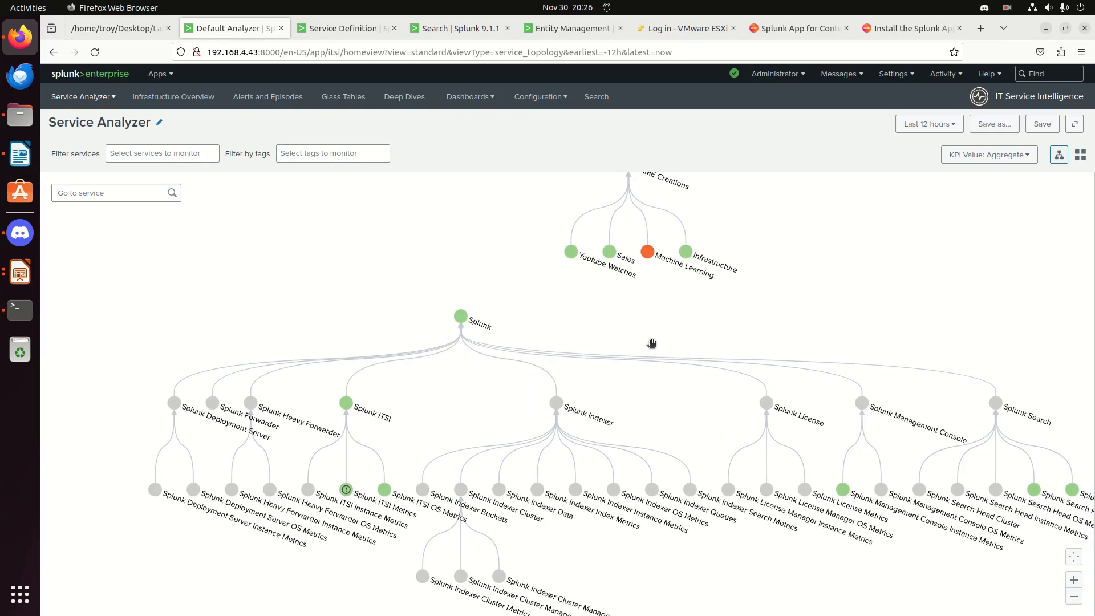
pyautogui.moveTo(652, 343); pyautogui.dragTo(651, 343)
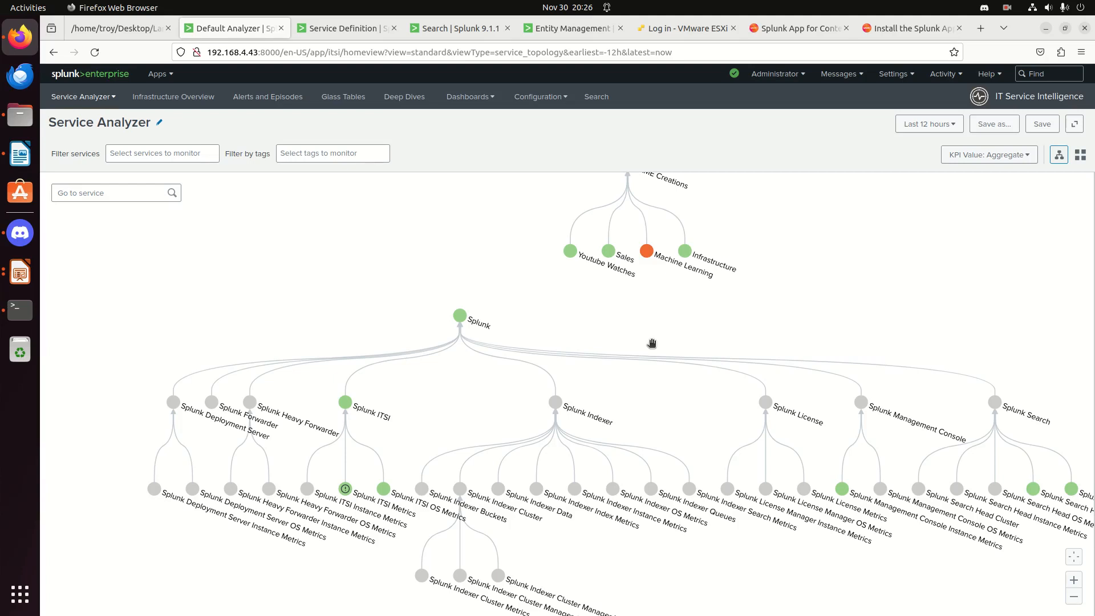
pyautogui.moveTo(652, 342); pyautogui.dragTo(628, 342)
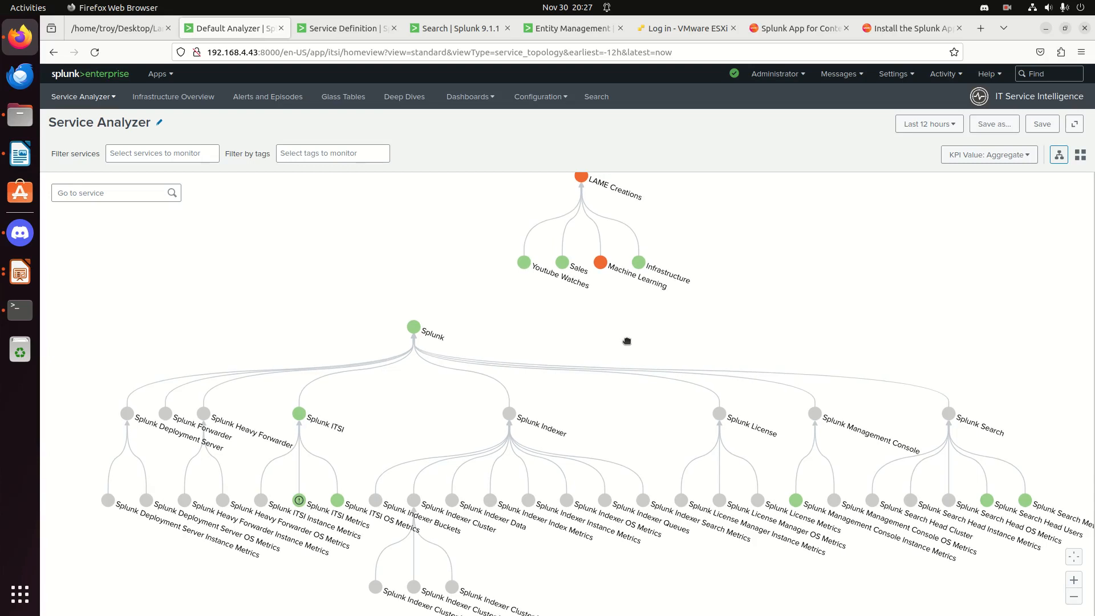
pyautogui.moveTo(583, 386); pyautogui.dragTo(590, 362)
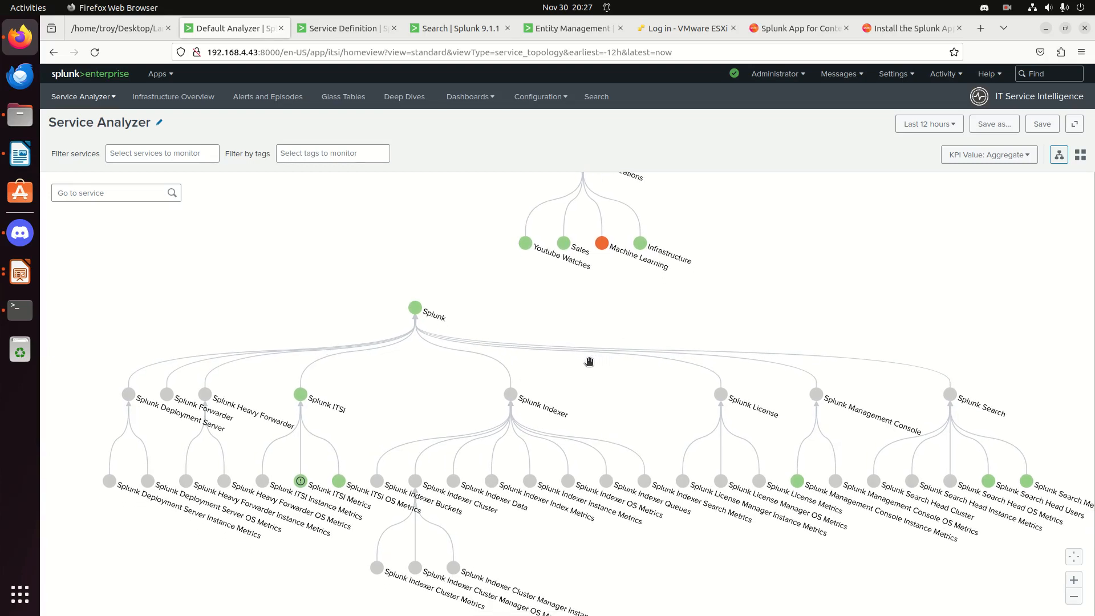